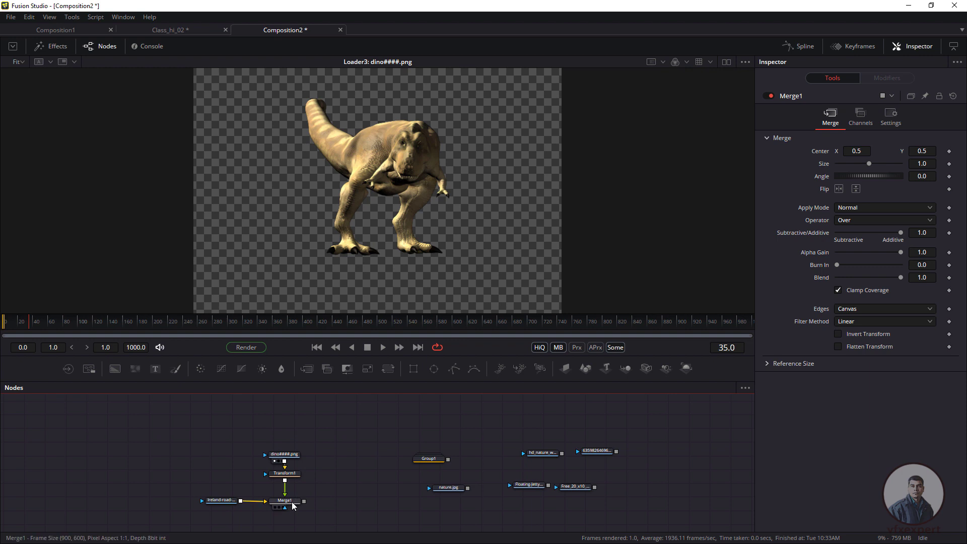
Show Merge1 in the viewer and delete the Transform node between dino####.png and Merge1
scroll(293, 515, "up", 2)
left_click_drag(287, 496, 294, 474)
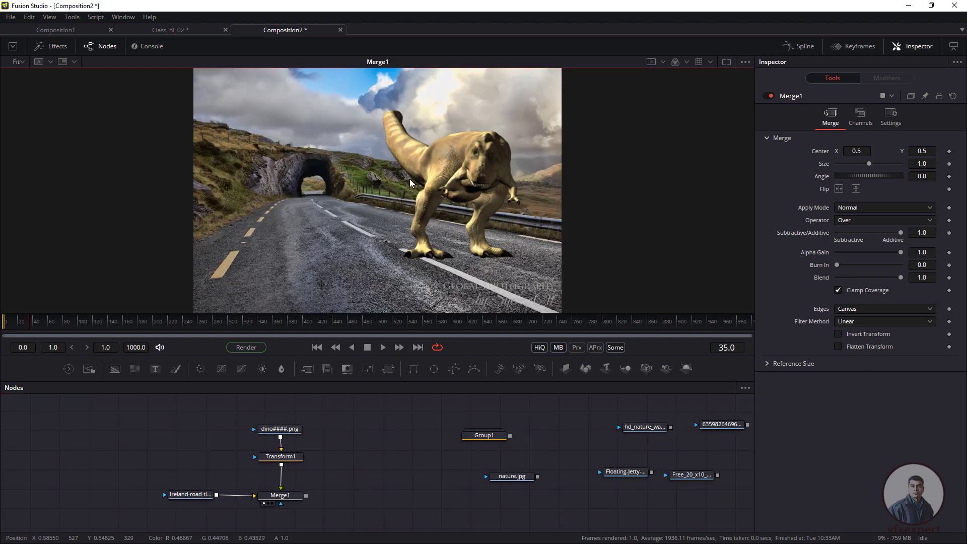
left_click(292, 461)
mouse_move(293, 461)
left_mouse_down()
mouse_move(291, 444)
mouse_move(290, 458)
left_mouse_up()
key("Delete")
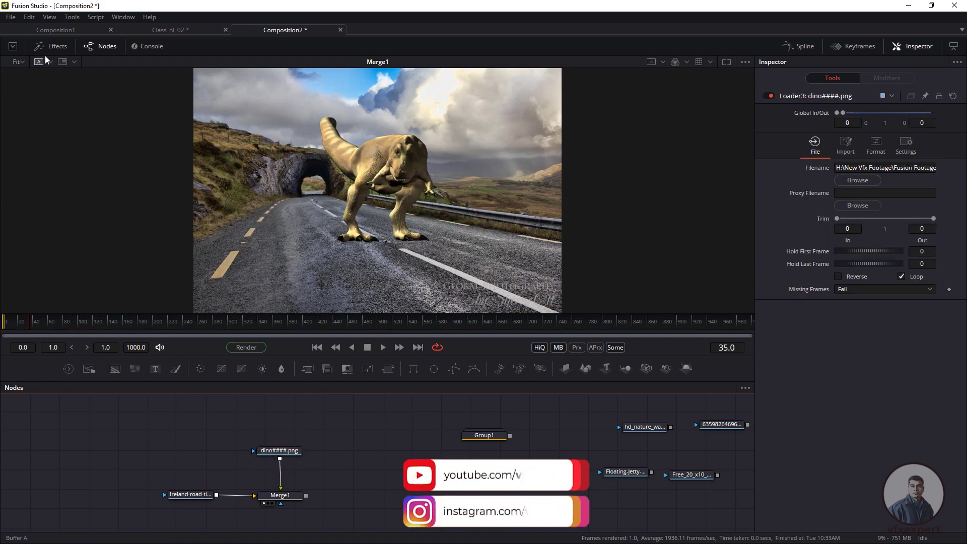
left_click(72, 18)
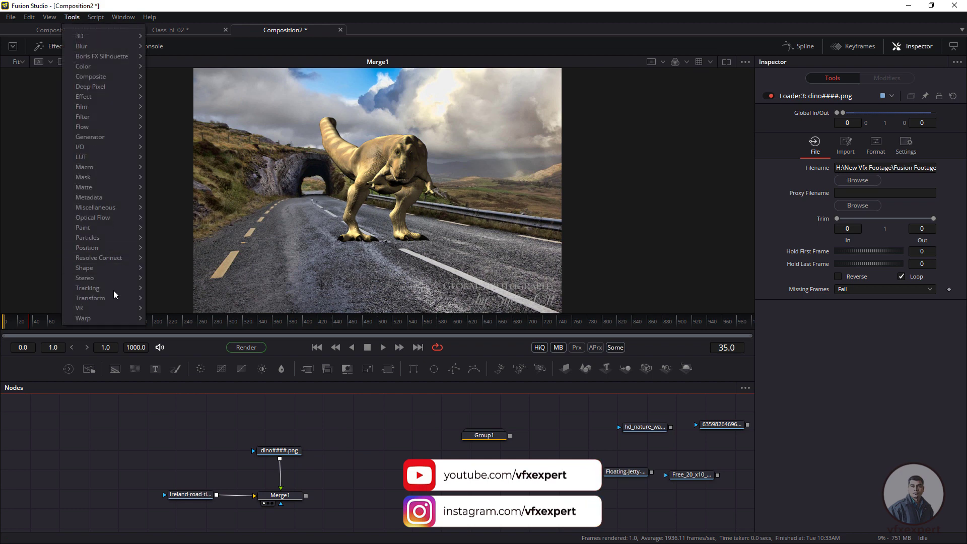
mouse_move(107, 298)
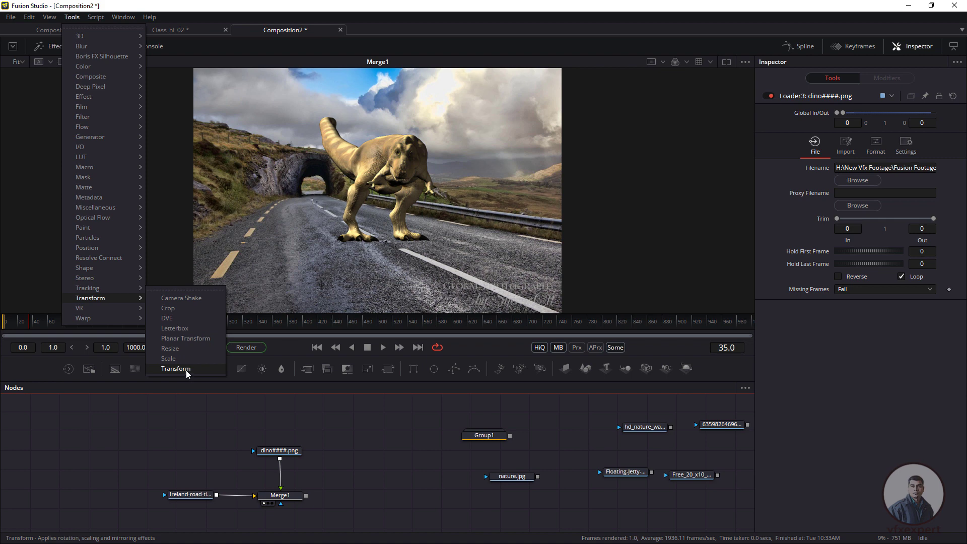
left_click(265, 421)
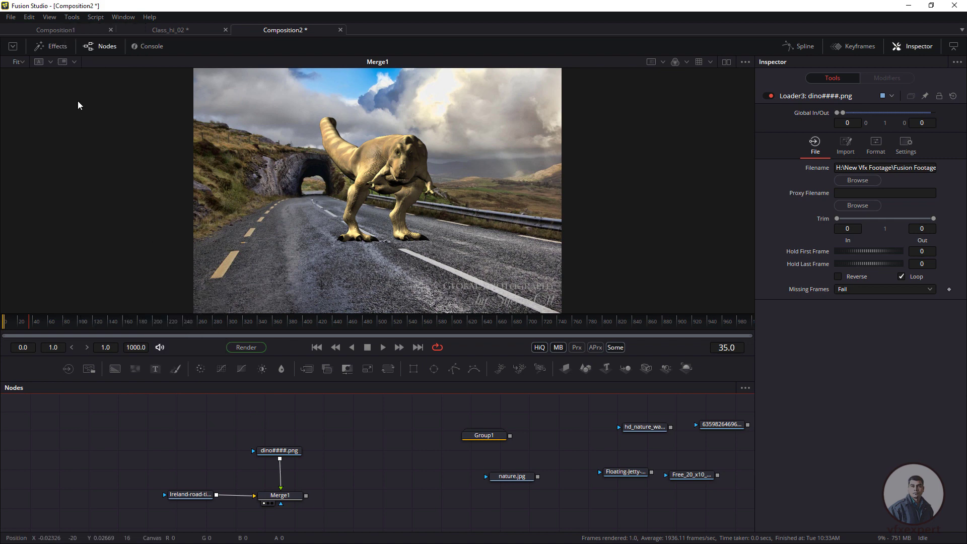
left_click(71, 17)
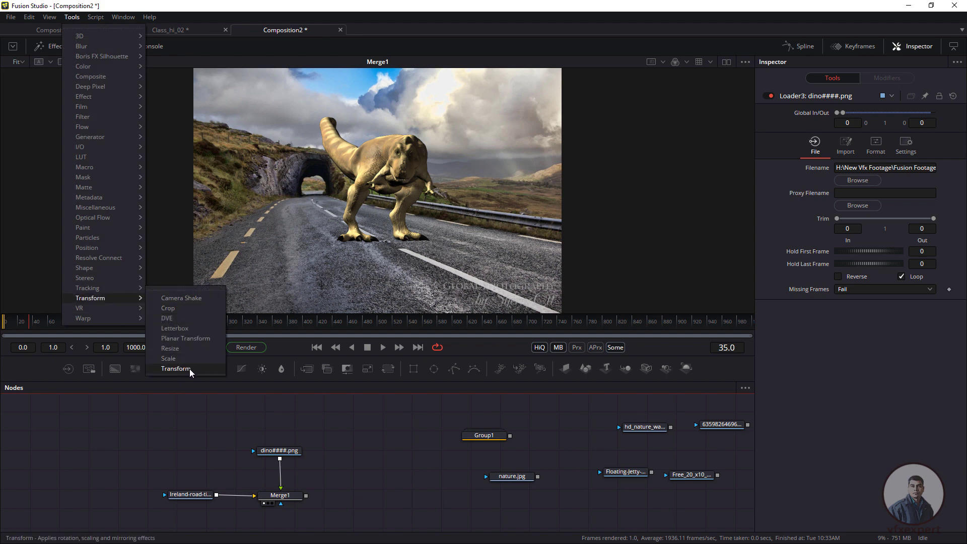
left_click(194, 286)
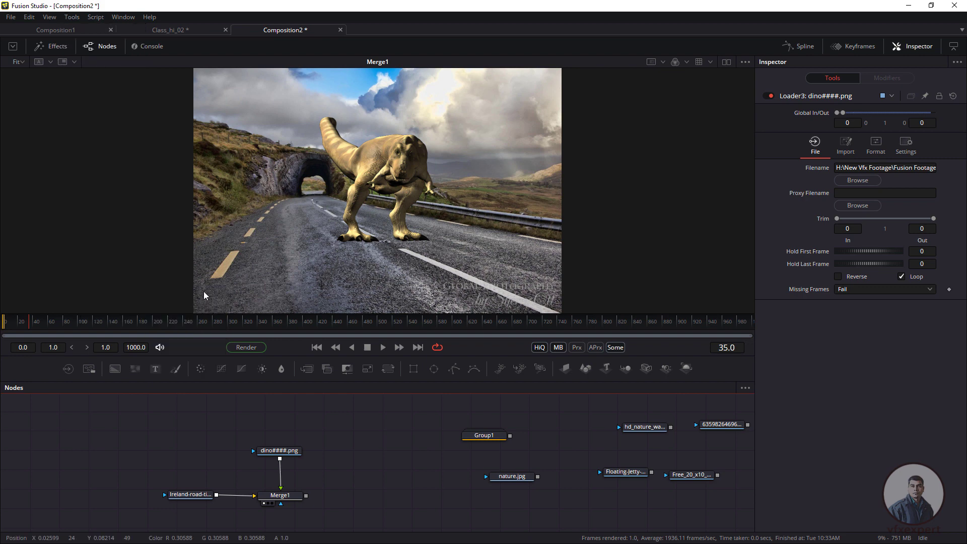
Detach the list of Transform tools as a floating palette and place it over the timeline controls
left_click(72, 17)
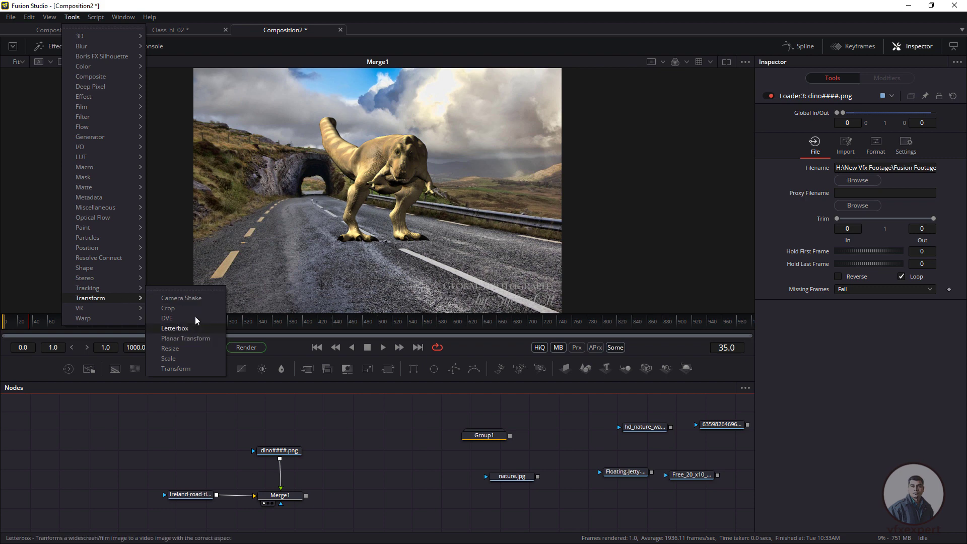
left_click(202, 291)
left_click_drag(184, 275, 82, 337)
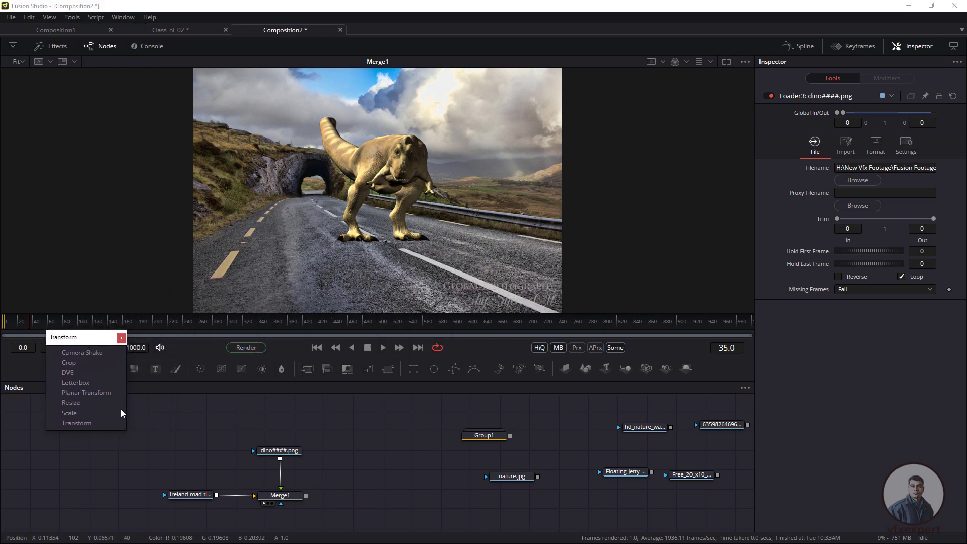
Add a free Transform node beside dino####.png and a second one inline between dino####.png and Merge1
left_click(88, 423)
left_click_drag(290, 427, 362, 459)
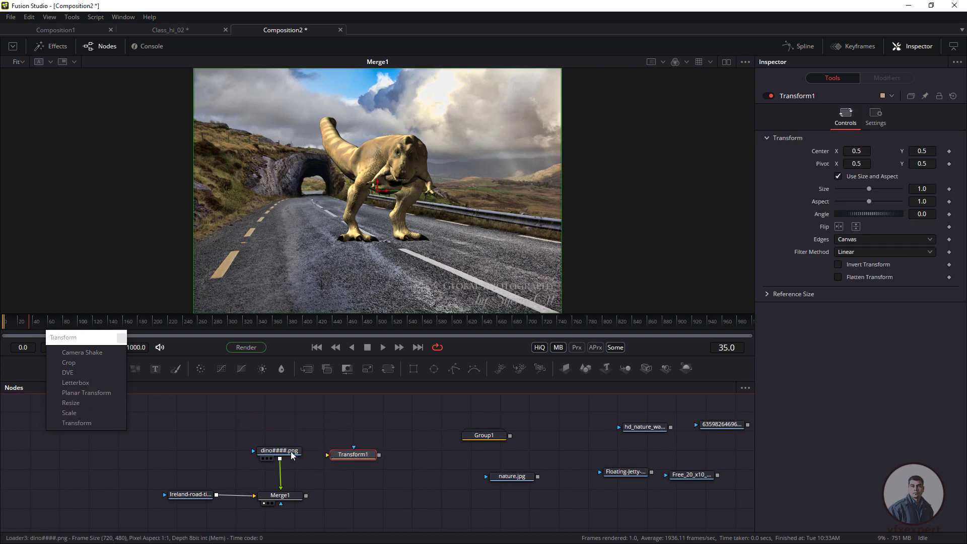
left_click_drag(288, 457, 280, 432)
double_click(92, 425)
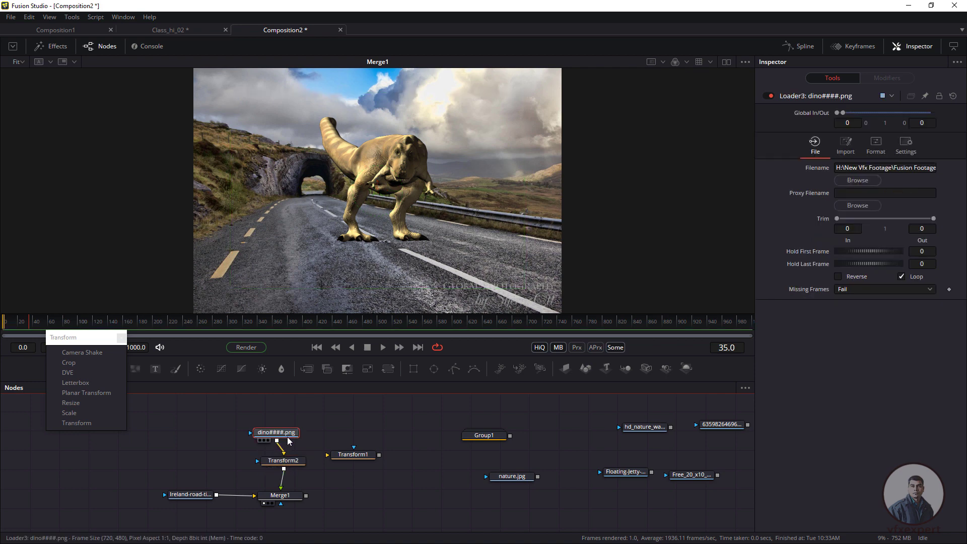
Delete the inline Transform2 node and insert the free Transform1 node between dino####.png and Merge1
left_click(292, 459)
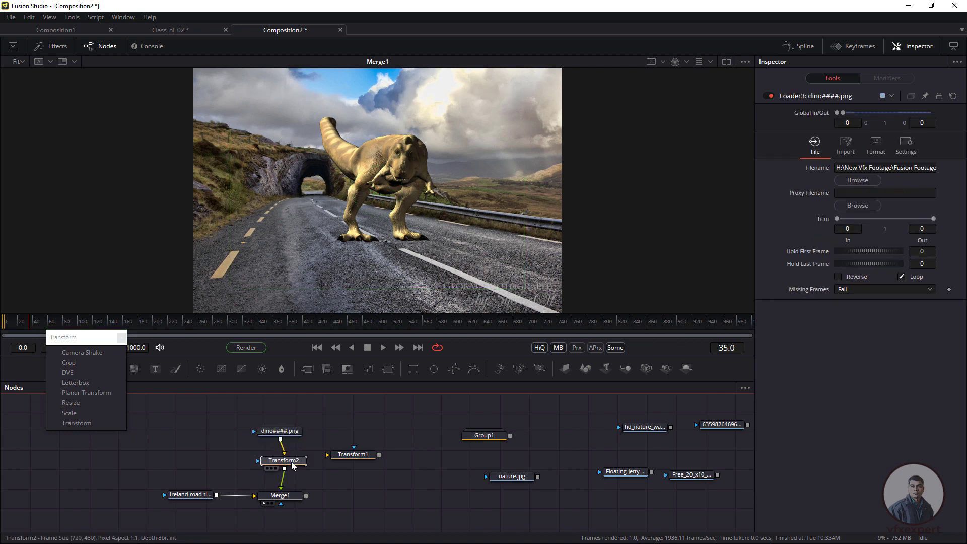
key("Delete")
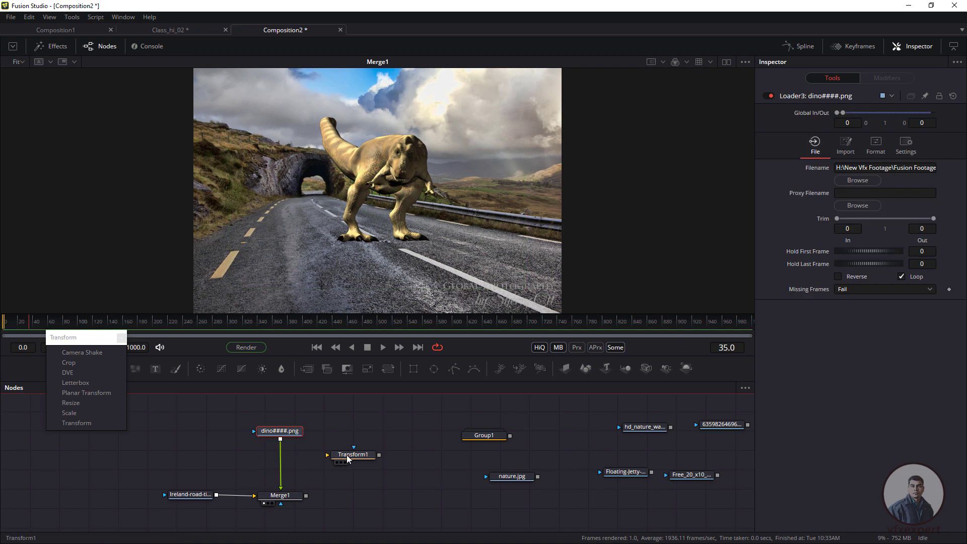
left_click_drag(346, 454, 292, 464)
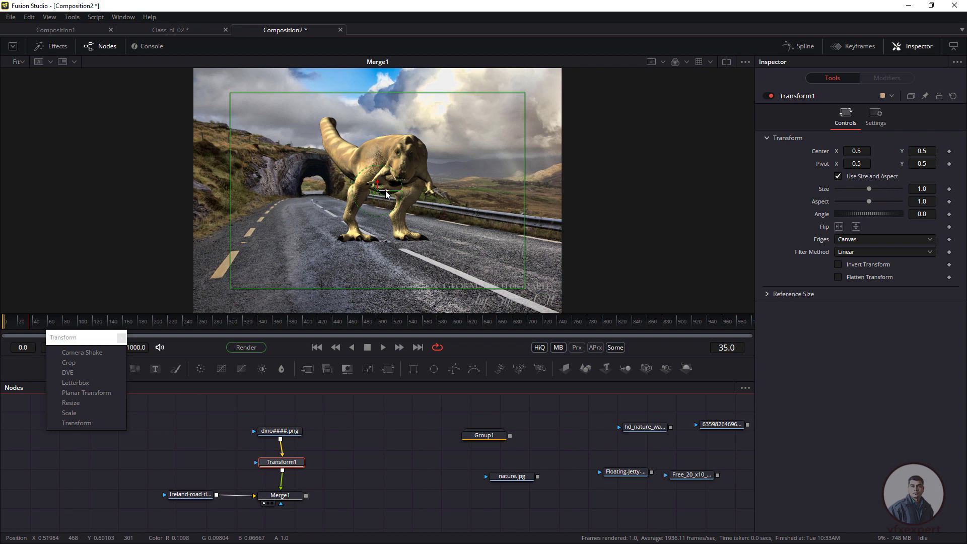
Adjust the dinosaur in the viewer to a center of about 0.53, 0.47, size about 1.04 and angle about -1.8
mouse_move(385, 190)
left_mouse_down()
mouse_move(417, 191)
mouse_move(395, 201)
mouse_move(385, 188)
left_mouse_up()
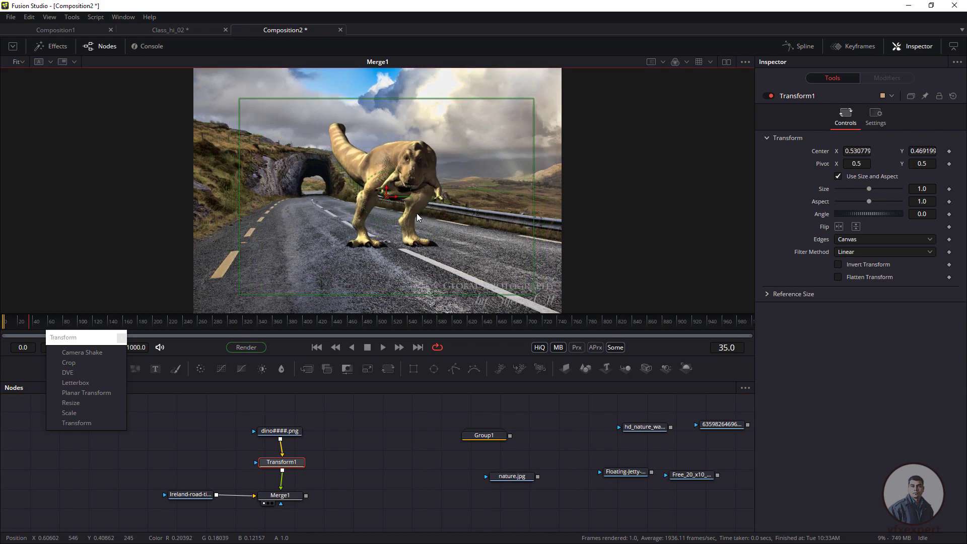
mouse_move(530, 295)
left_mouse_down()
mouse_move(502, 269)
mouse_move(513, 296)
left_mouse_up()
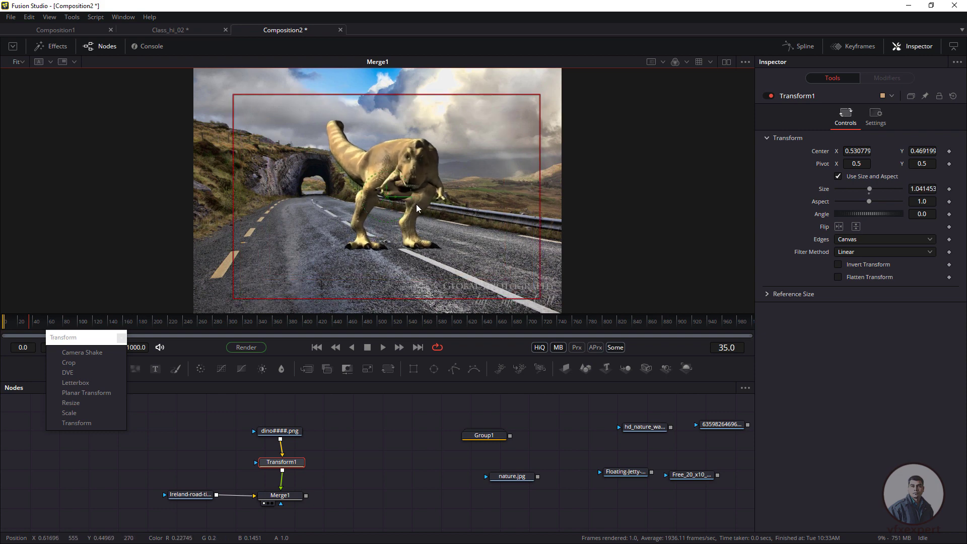
left_click_drag(407, 211, 407, 213)
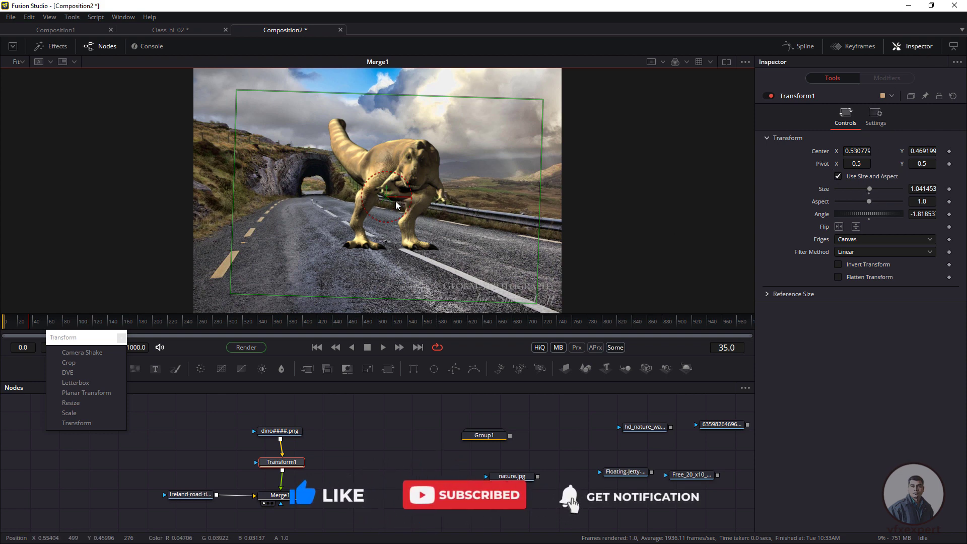
Reposition the dinosaur on the road at a center of about 0.46, 0.33, with size about 0.76 and angle about -3.96
mouse_move(399, 205)
left_mouse_down()
mouse_move(386, 210)
mouse_move(363, 176)
mouse_move(388, 216)
left_mouse_up()
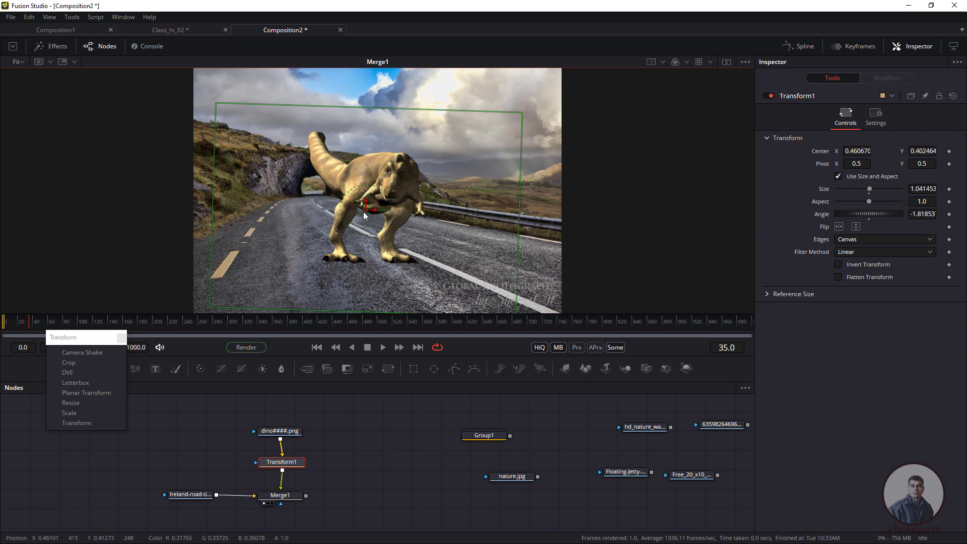
left_click_drag(362, 210, 360, 222)
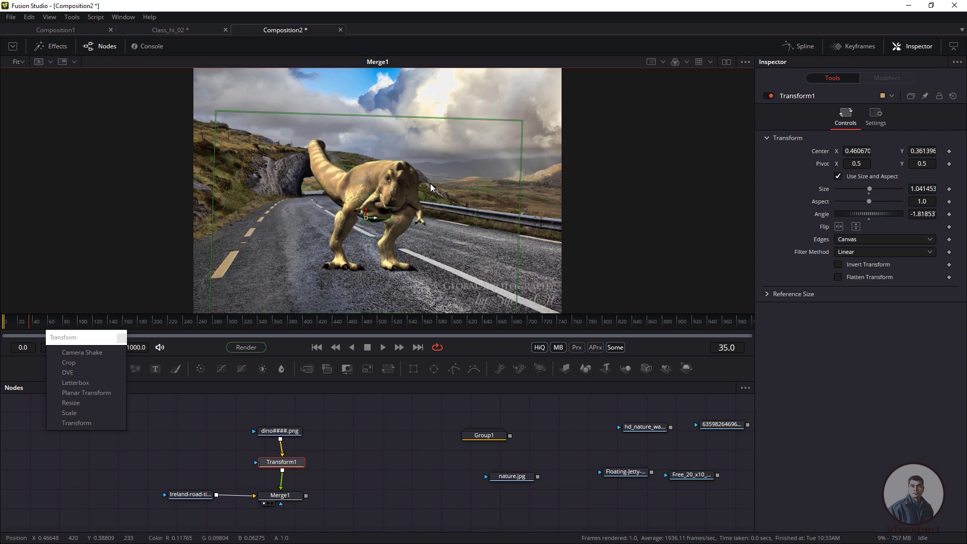
left_click_drag(522, 121, 479, 148)
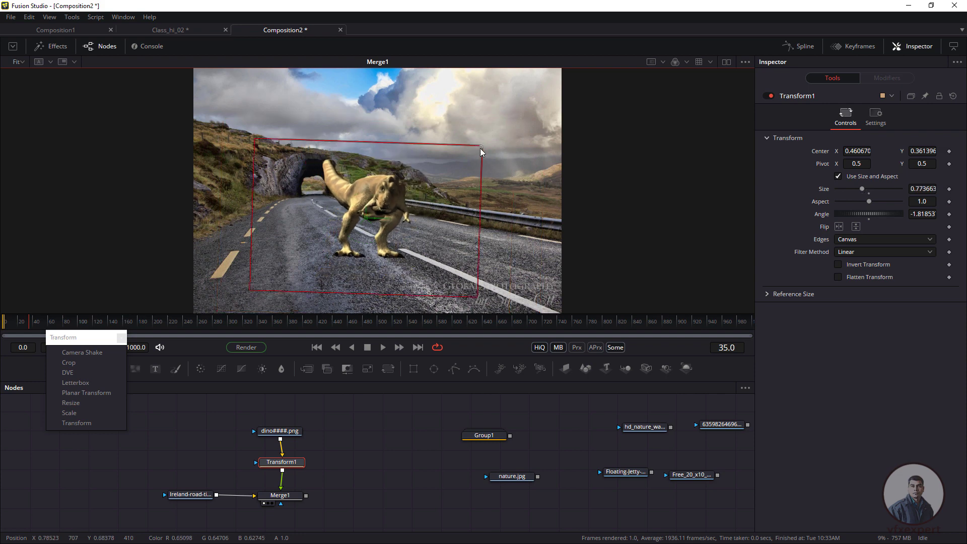
left_click_drag(373, 241, 374, 242)
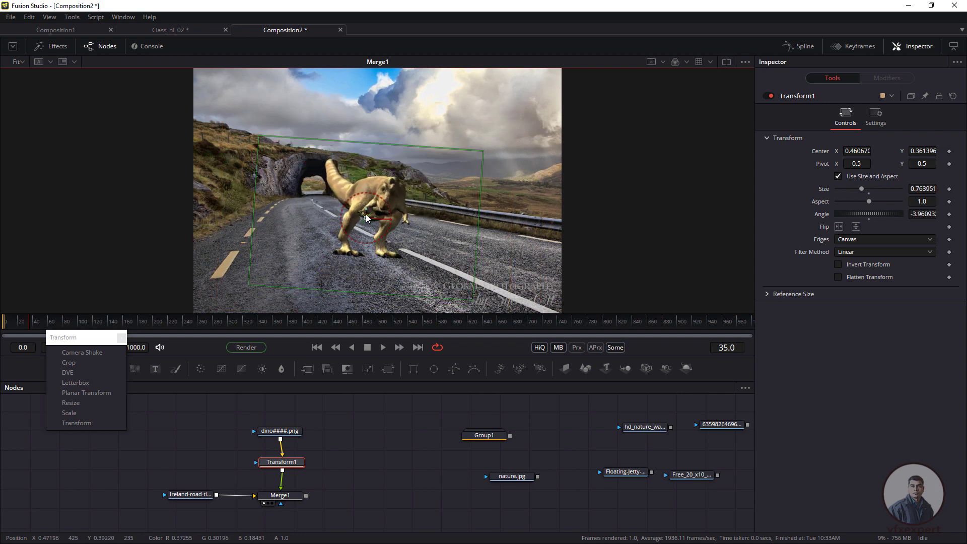
left_click_drag(366, 222, 368, 228)
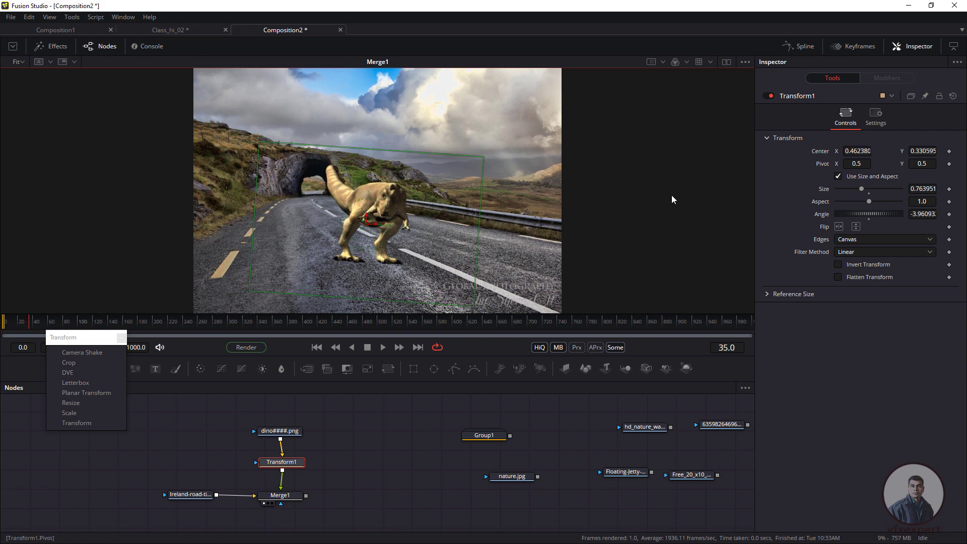
Move the pivot to the dinosaur's foot at about 0.44, 0.25 and rotate around it to about -3.57
left_click_drag(860, 164, 881, 164)
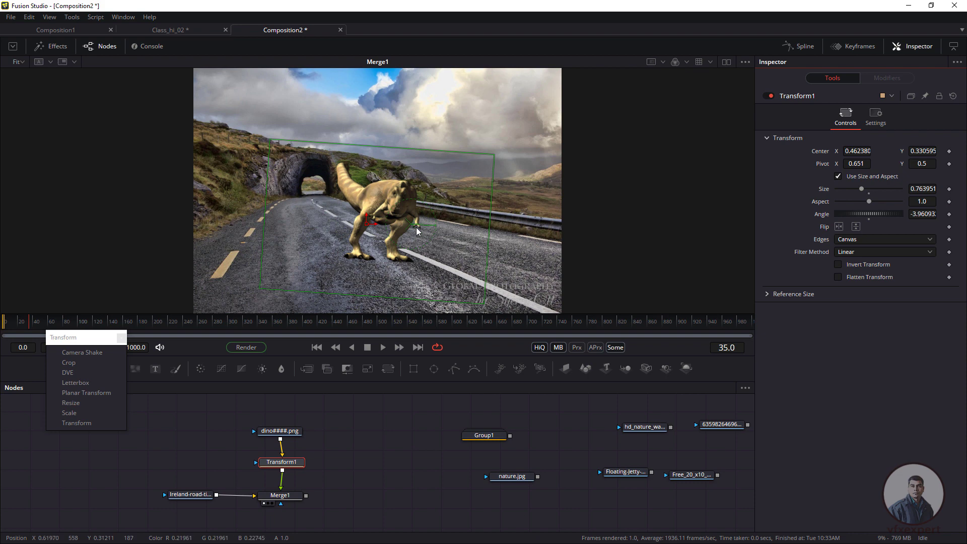
left_click_drag(367, 222, 399, 264)
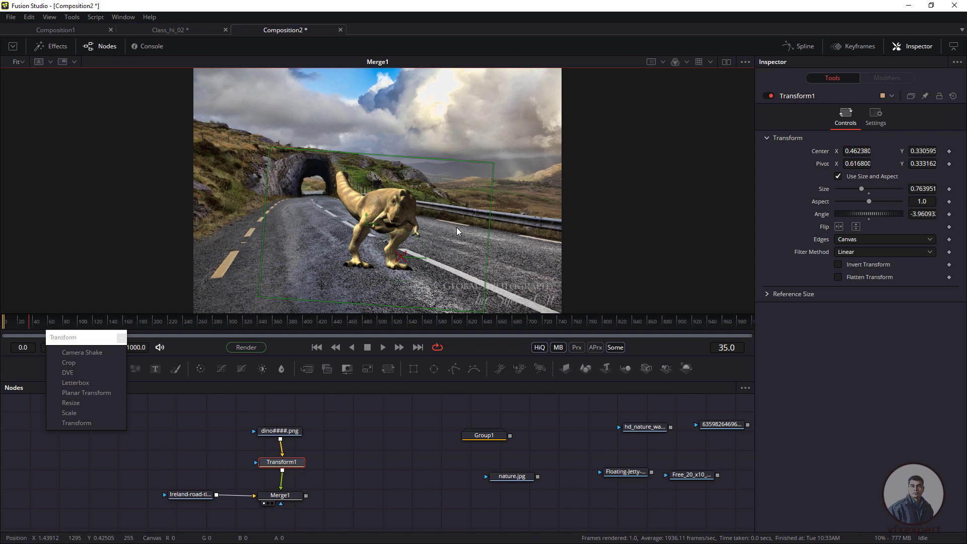
left_click_drag(401, 257, 348, 276)
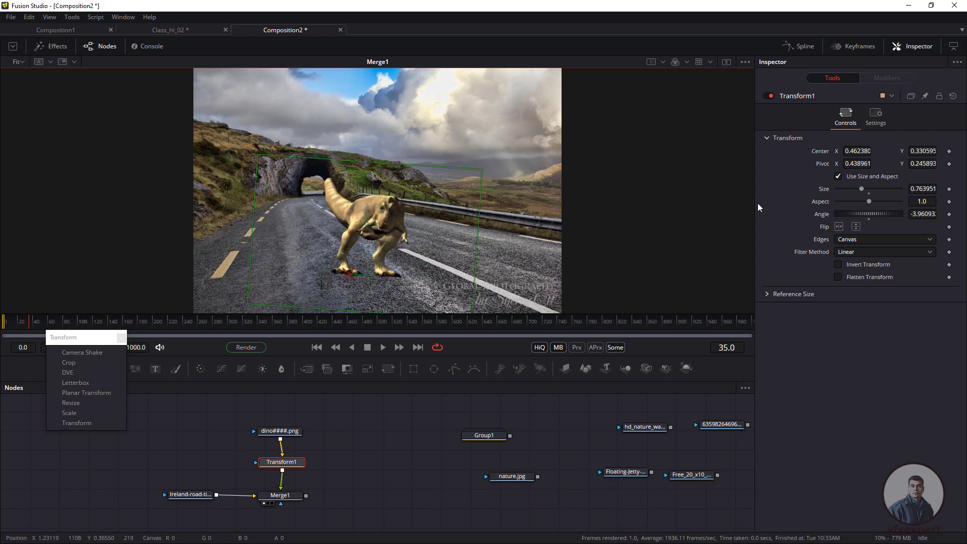
mouse_move(366, 290)
left_mouse_down()
mouse_move(375, 285)
mouse_move(371, 292)
left_mouse_up()
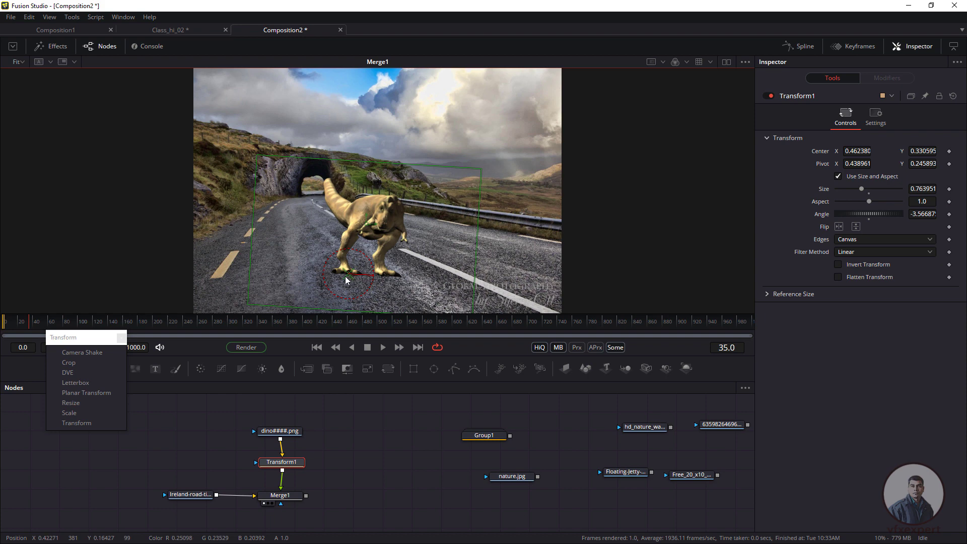
Move the pivot to the dinosaur's head at about 0.57, 0.70, and transform around it to size about 0.57 and angle about 5.73
left_click_drag(347, 275, 387, 187)
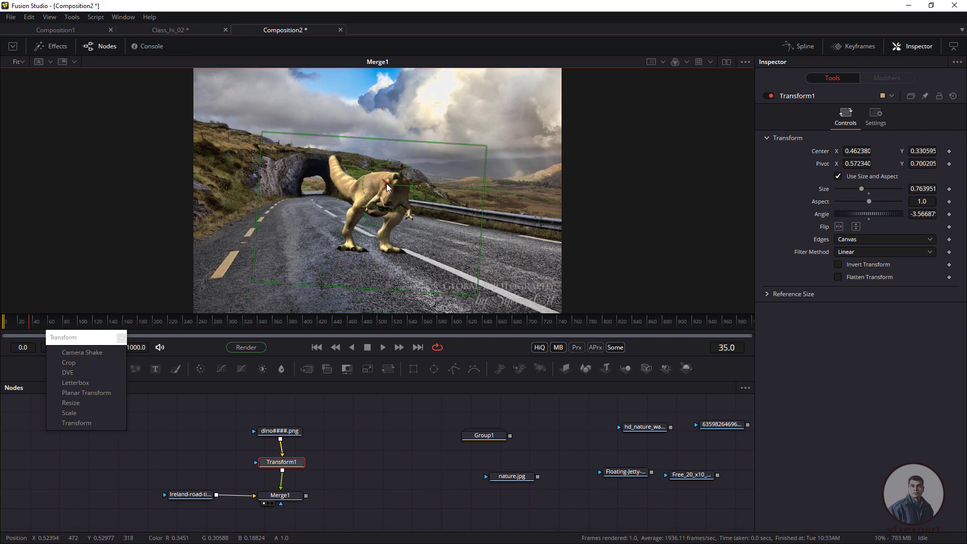
scroll(387, 181, "up", 2)
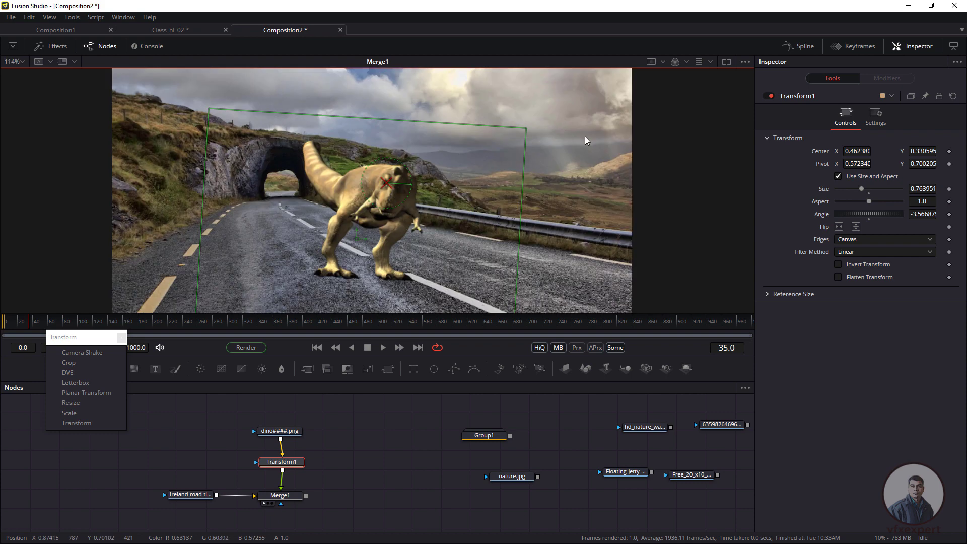
left_click_drag(524, 130, 398, 207)
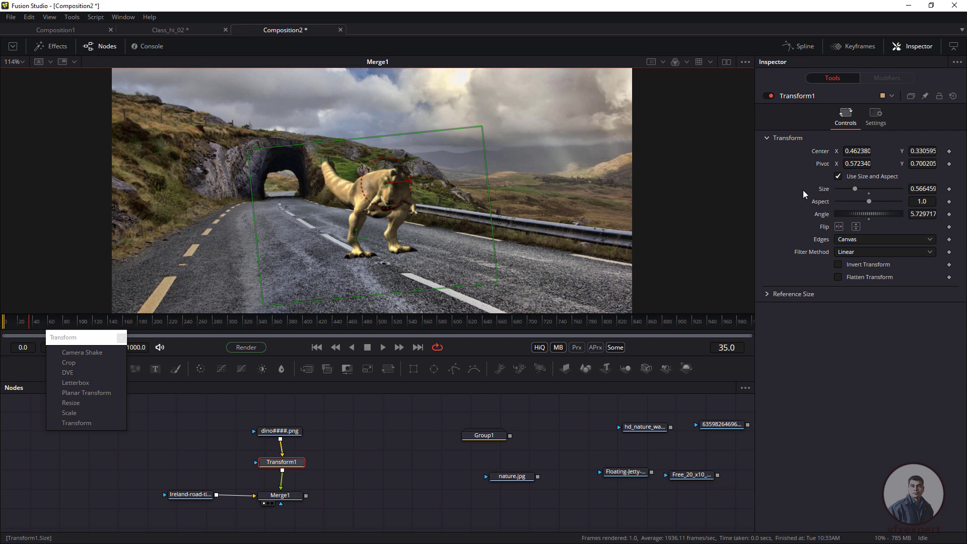
mouse_move(498, 285)
left_mouse_down()
mouse_move(474, 272)
mouse_move(501, 287)
left_mouse_up()
Change the dinosaur's uniform size to 0.56, then rescale it in the viewer to about 0.45
mouse_move(857, 186)
left_mouse_down()
mouse_move(865, 192)
mouse_move(856, 195)
left_mouse_up()
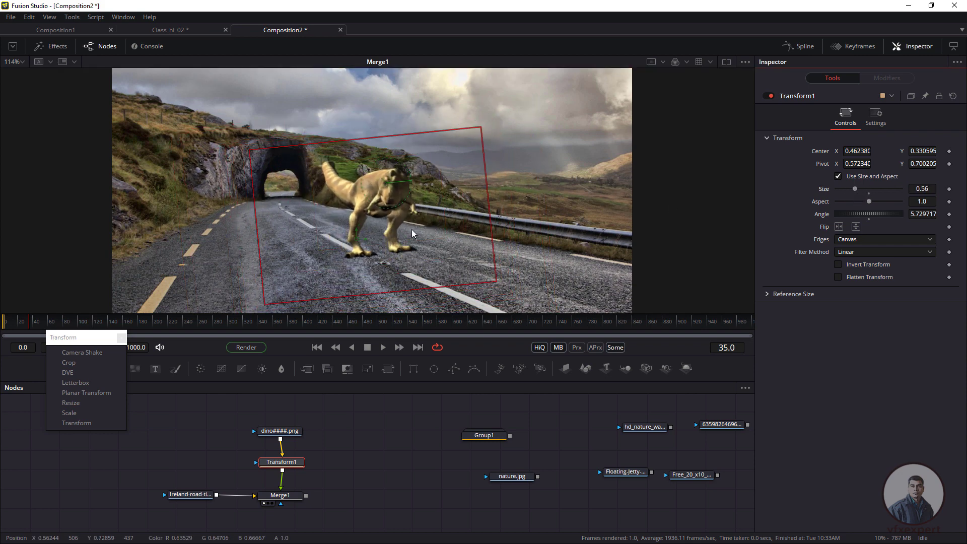
left_click_drag(489, 213, 505, 234)
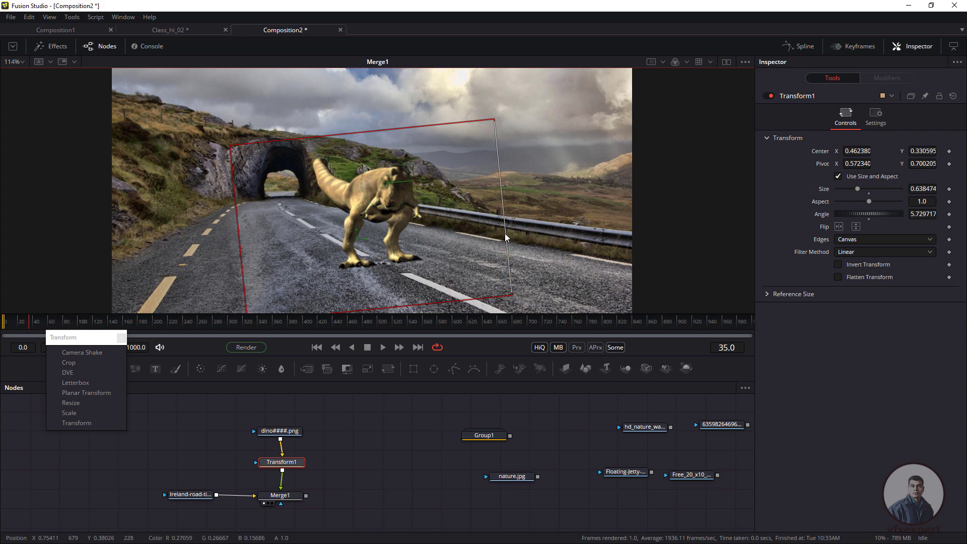
left_click_drag(504, 234, 477, 238)
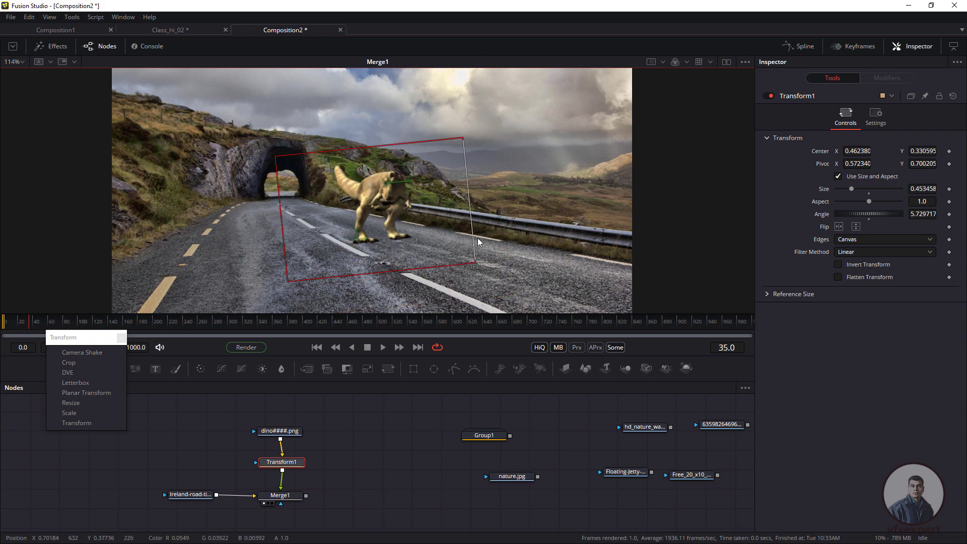
Turn off Use Size and Aspect and stretch the dinosaur horizontally to an X Size of about 1.46
left_click(837, 176)
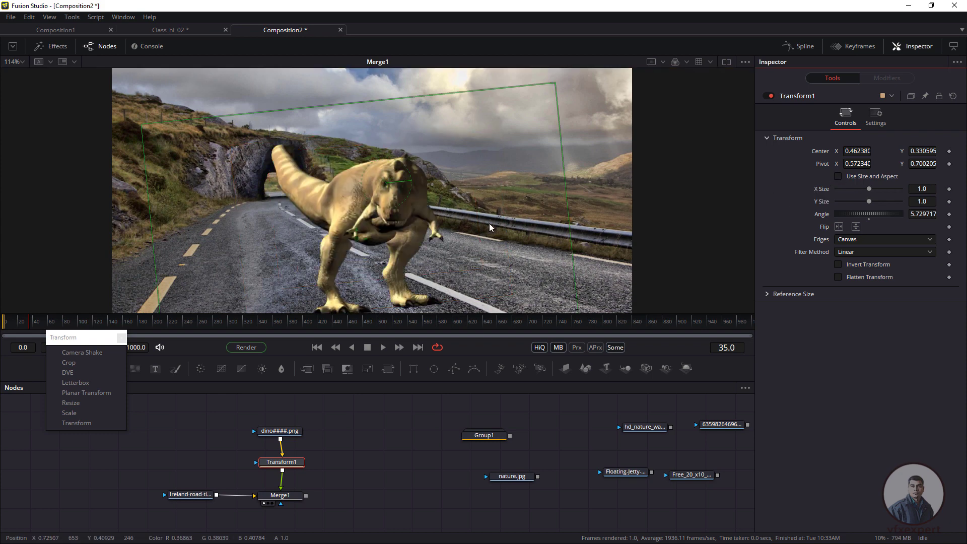
scroll(490, 228, "down", 3)
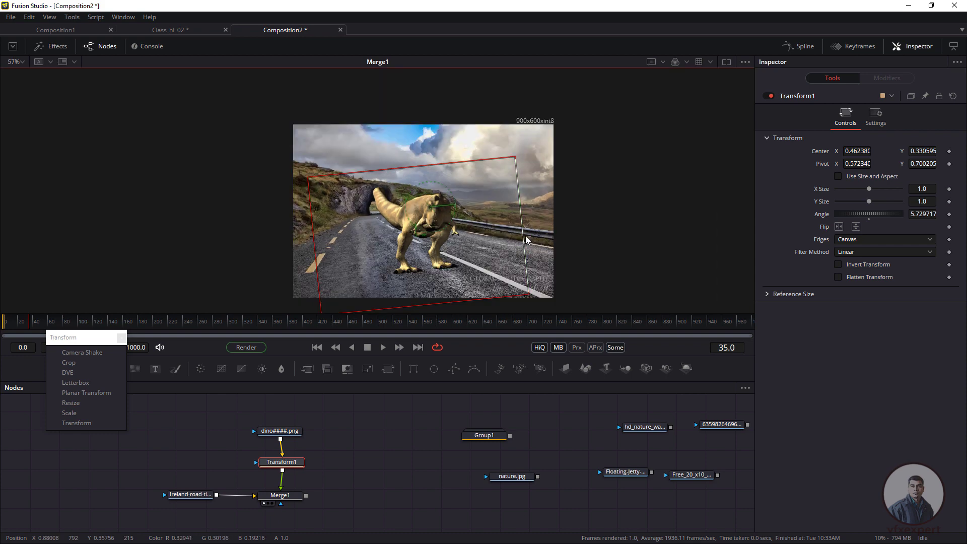
left_click_drag(526, 239, 564, 244)
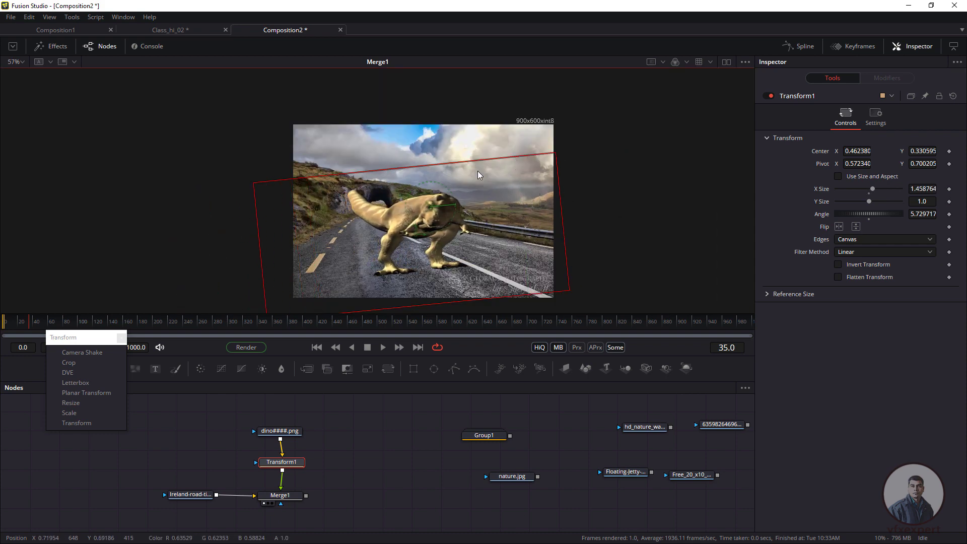
Rescale the dinosaur non-uniformly to an X Size of 0.7 and a Y Size of 0.73
left_click_drag(475, 158, 459, 179)
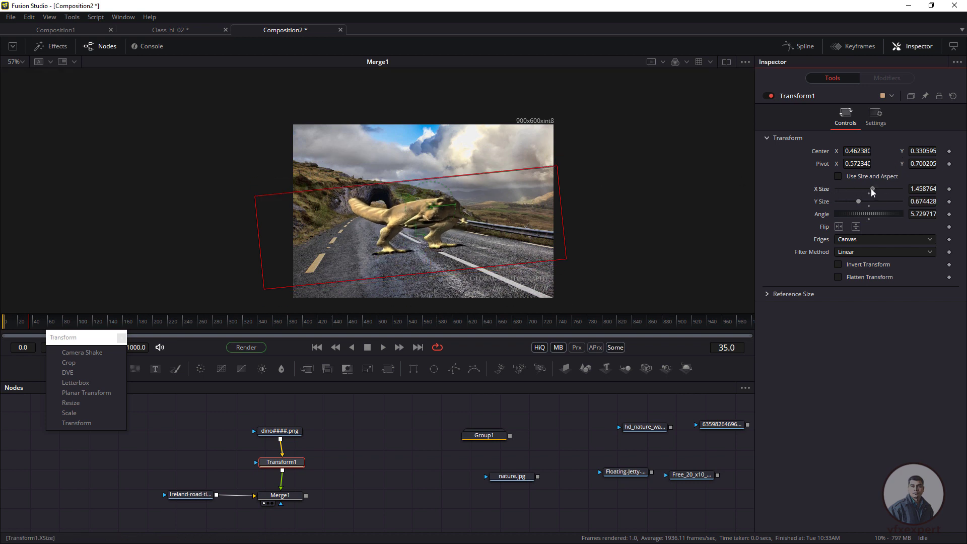
mouse_move(873, 190)
left_mouse_down()
mouse_move(859, 190)
mouse_move(860, 203)
left_mouse_up()
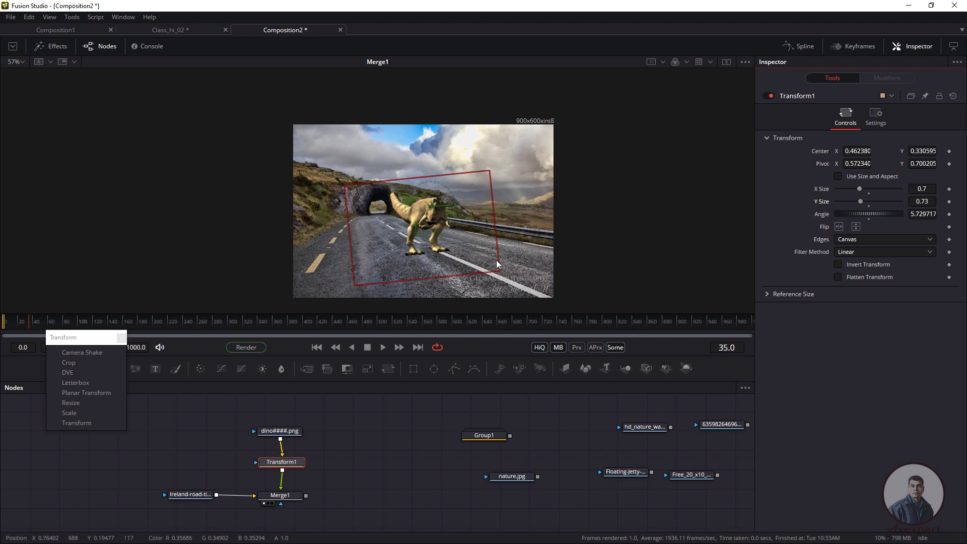
Turn Use Size and Aspect back on and scale the dinosaur uniformly to about 0.82
left_click(838, 176)
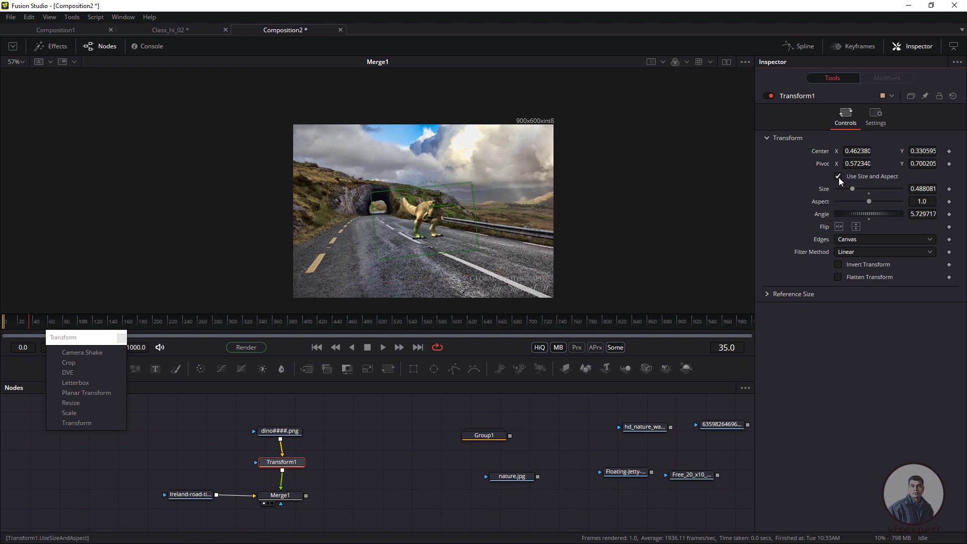
left_click_drag(477, 259, 547, 289)
scroll(426, 260, "up", 2)
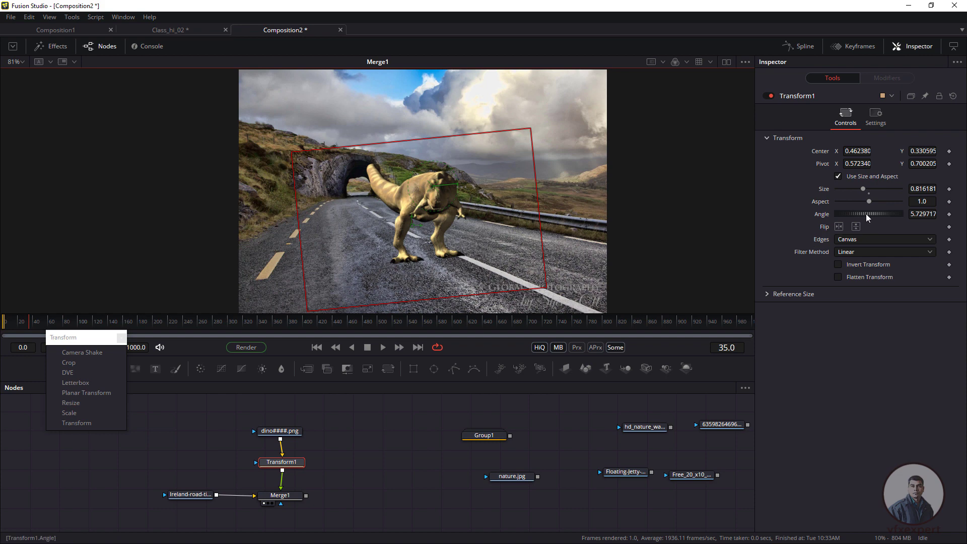
Rotate the dinosaur to an angle of -4.7, move the pivot near the layer's middle, and reset the pivot to its default
mouse_move(865, 213)
left_mouse_down()
mouse_move(853, 213)
mouse_move(872, 215)
mouse_move(855, 217)
mouse_move(870, 229)
left_mouse_up()
left_click_drag(434, 191, 410, 224)
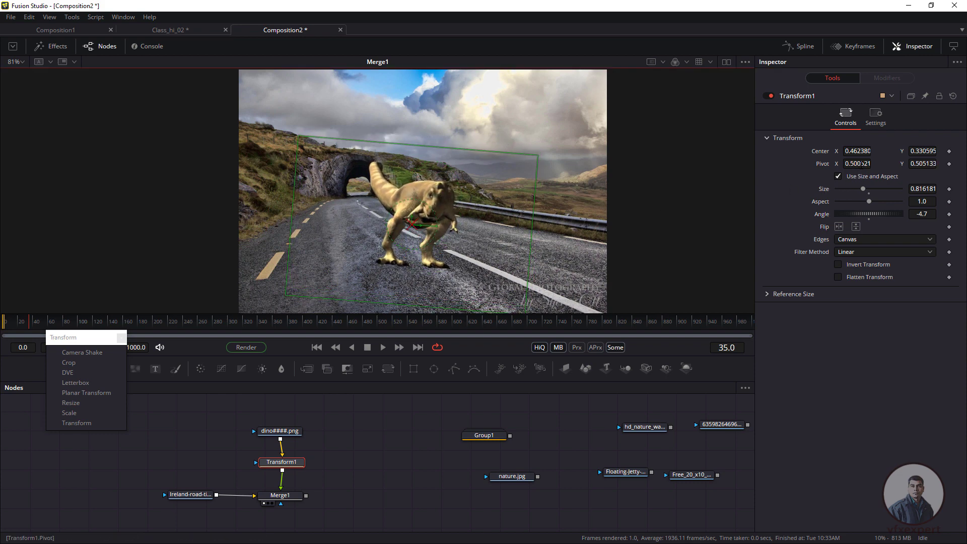
right_click(826, 169)
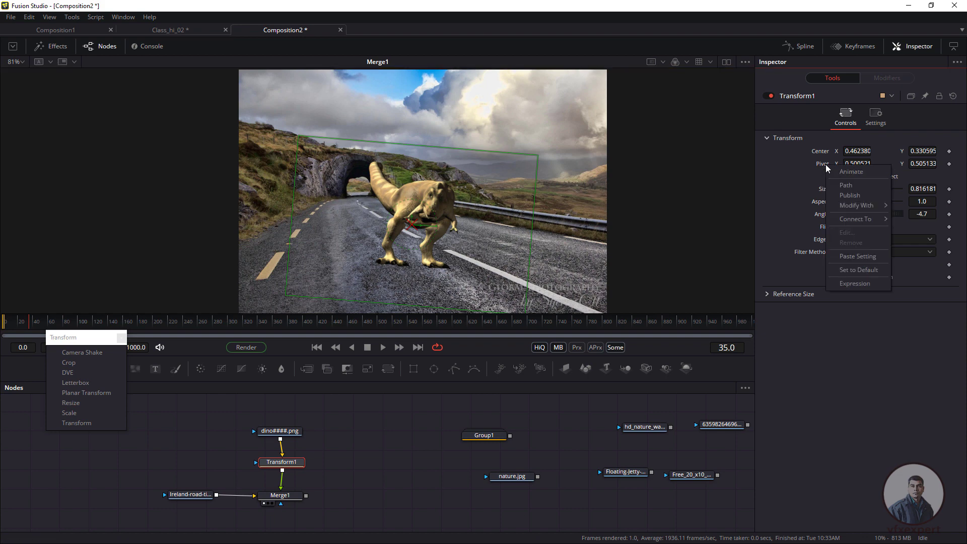
left_click(859, 270)
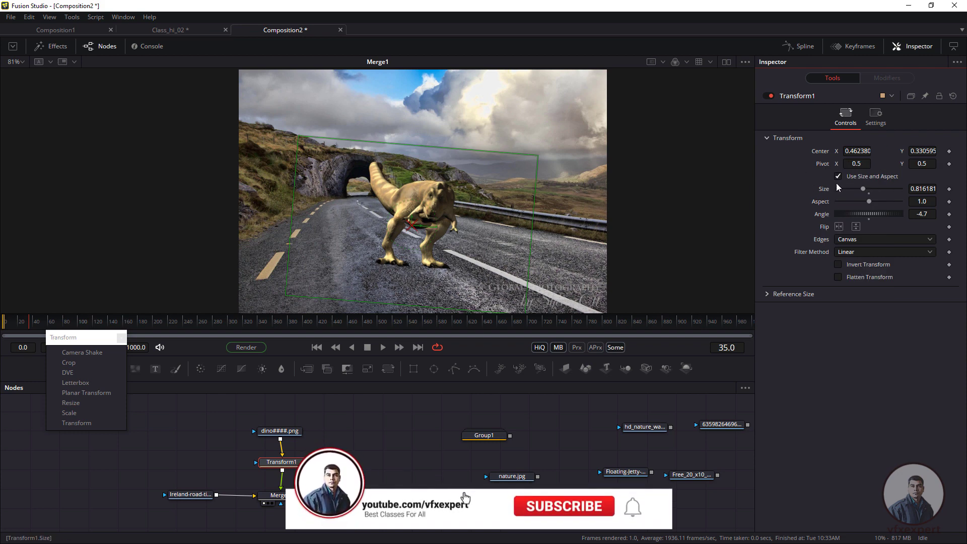
Reset all Transform1 settings to their defaults and scale the dinosaur down to about 0.76
right_click(824, 154)
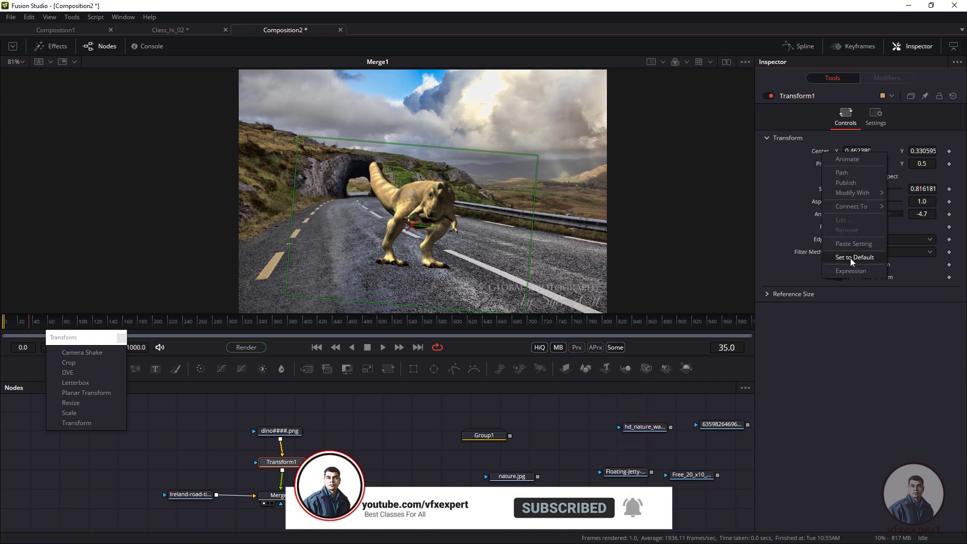
left_click(803, 205)
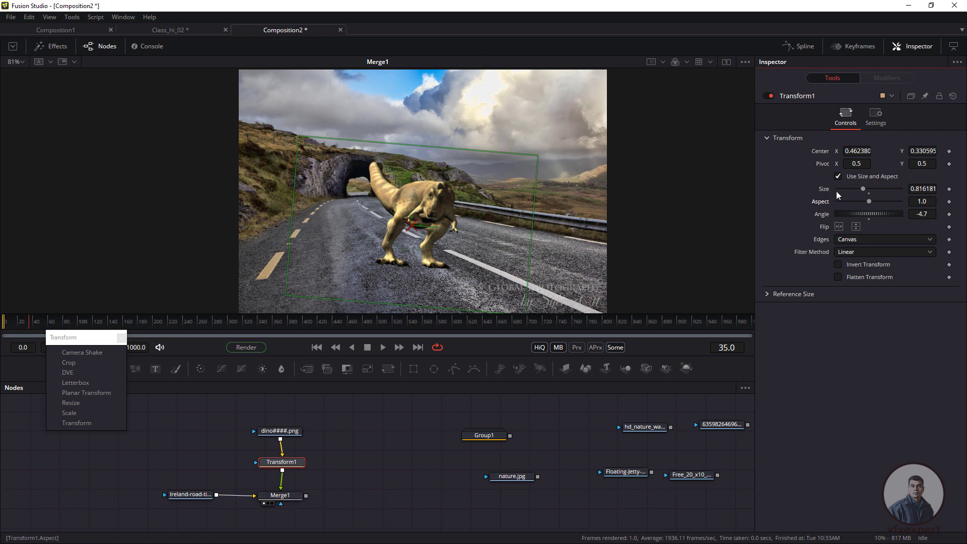
left_click(953, 96)
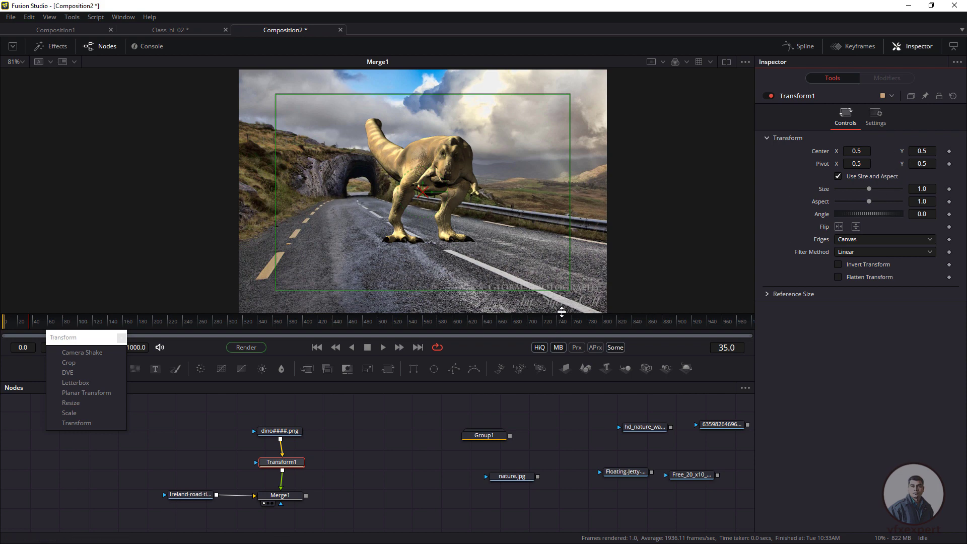
left_click_drag(570, 290, 534, 268)
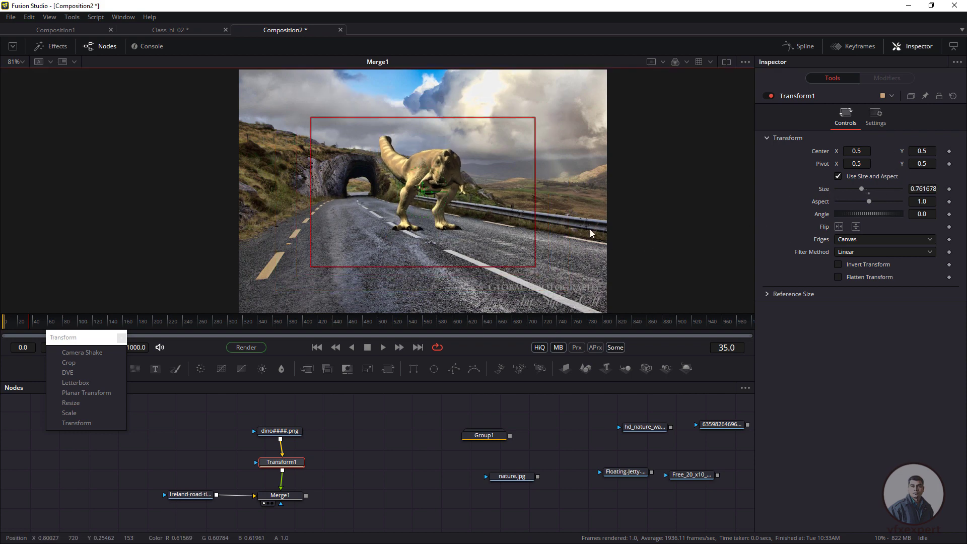
left_click_drag(837, 217, 848, 222)
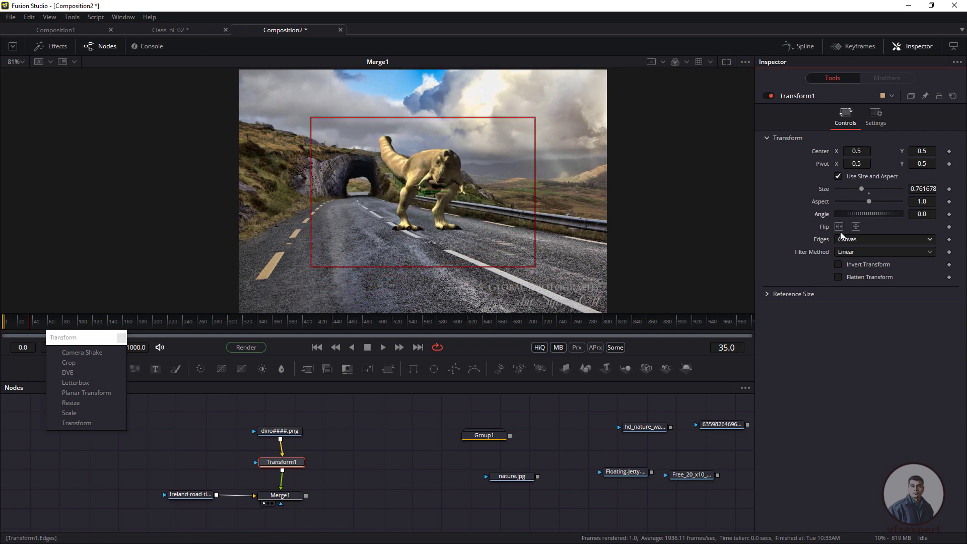
Try the horizontal and vertical flips on the dinosaur and switch both off again
left_click(839, 229)
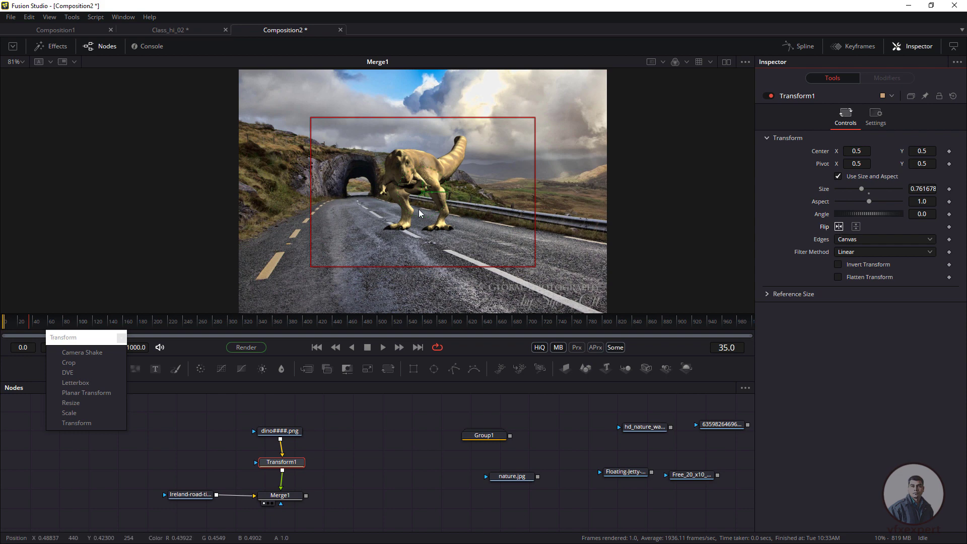
left_click(838, 227)
left_click(838, 227)
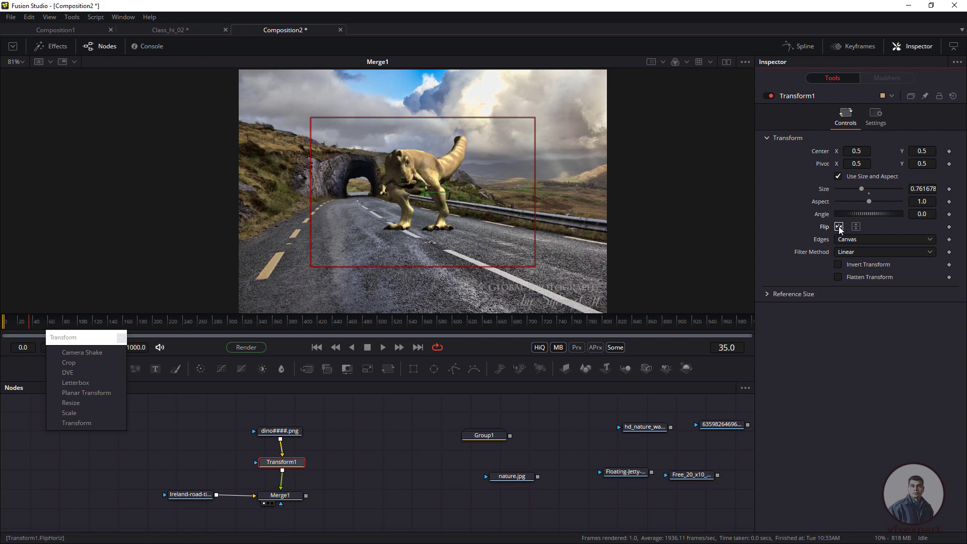
left_click(839, 227)
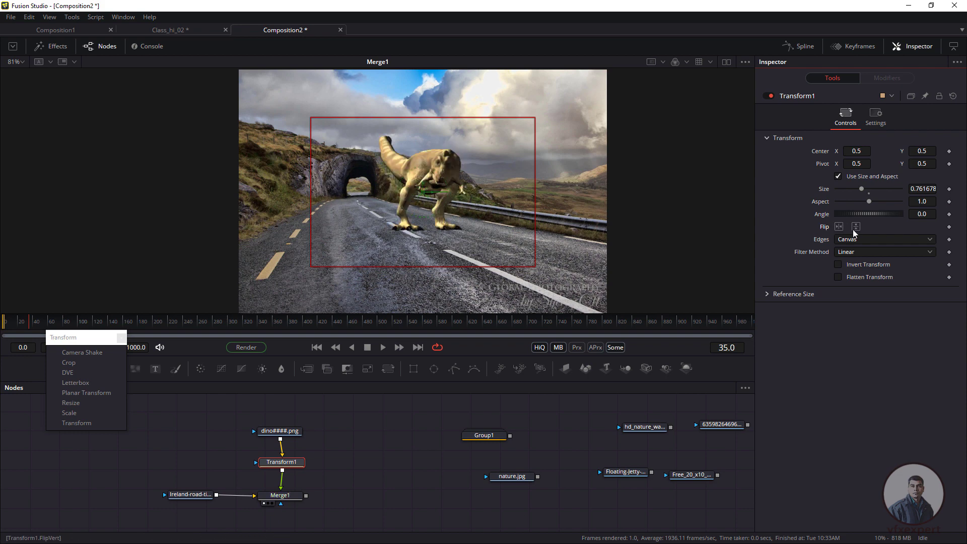
left_click(855, 227)
left_click(855, 228)
Try the Duplicate and Mirror edge modes on the dinosaur while scaling it down to about 0.44
left_click(865, 240)
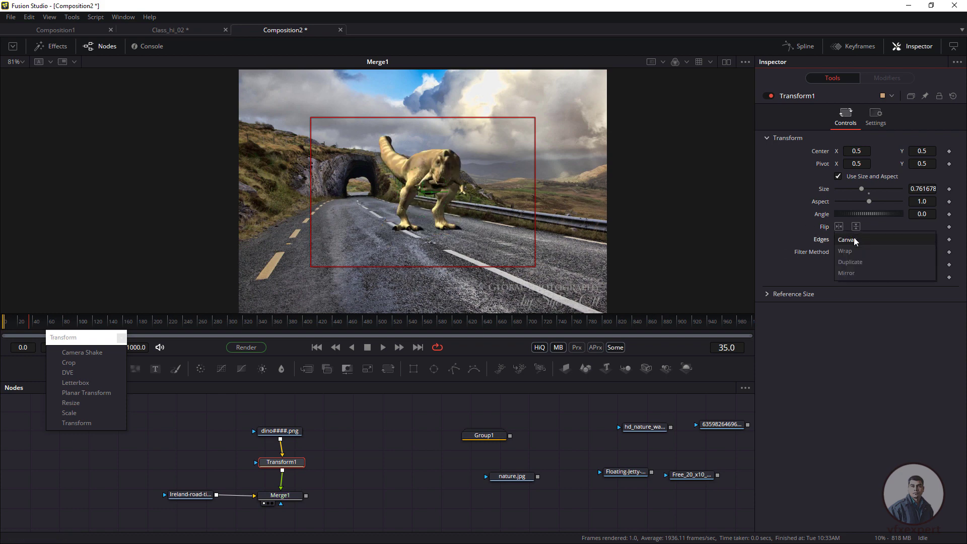
left_click(850, 263)
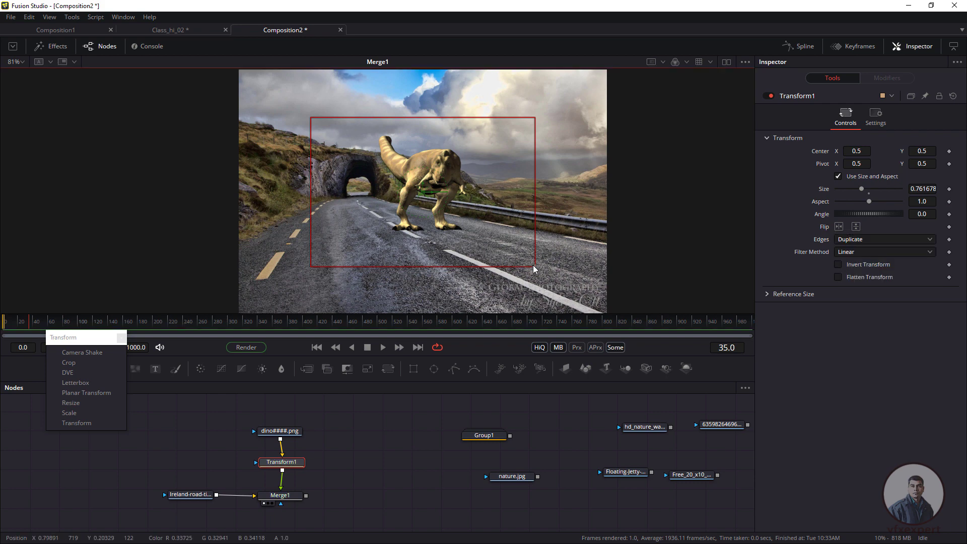
left_click_drag(535, 266, 547, 277)
left_click_drag(550, 278, 481, 236)
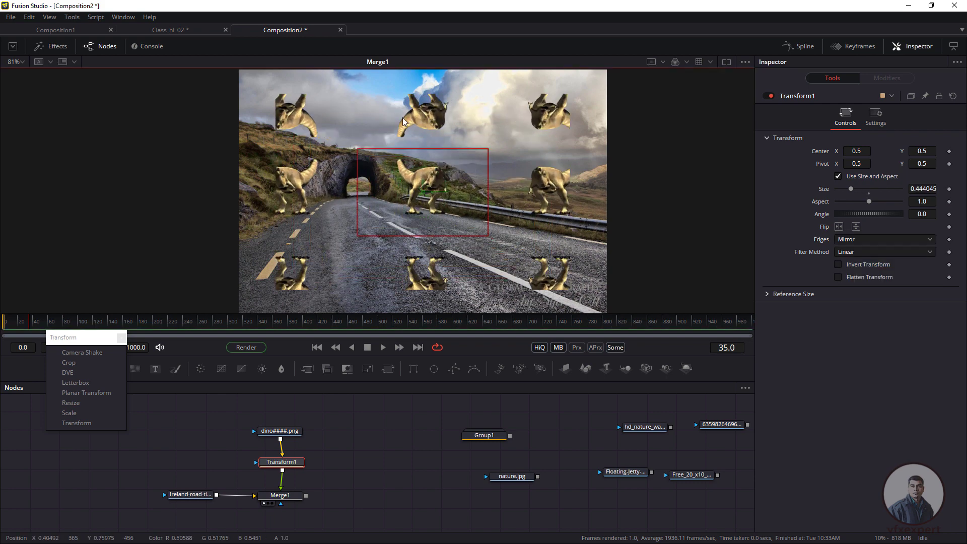
Switch the Edges mode to Duplicate and scale the dinosaur to about 0.60
left_click(884, 240)
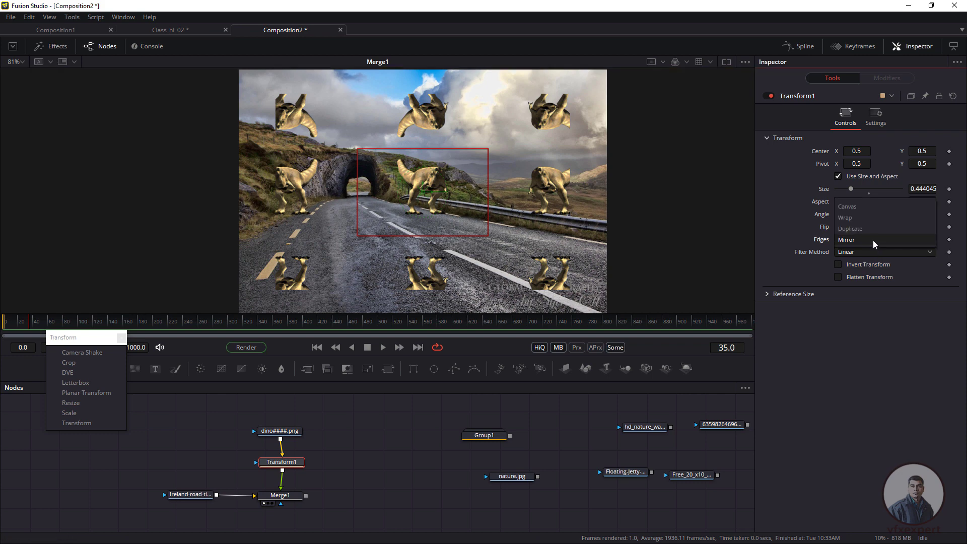
left_click(856, 226)
left_click_drag(488, 235, 511, 250)
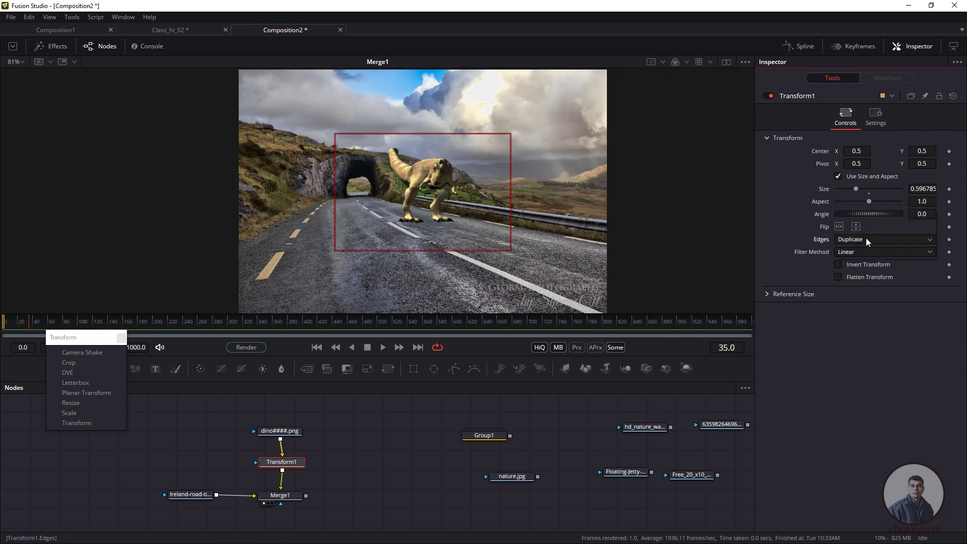
Switch the Edges mode to Wrap and scale the dinosaur down to about 0.46
left_click(856, 240)
left_click(846, 230)
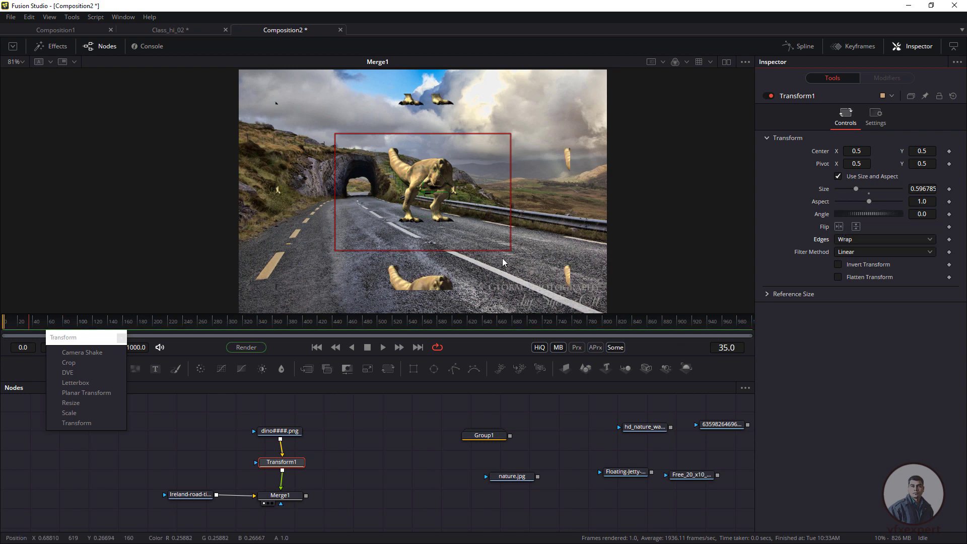
left_click_drag(512, 253, 491, 237)
Return the Edges mode to Canvas and reset that setting to its default
left_click(848, 239)
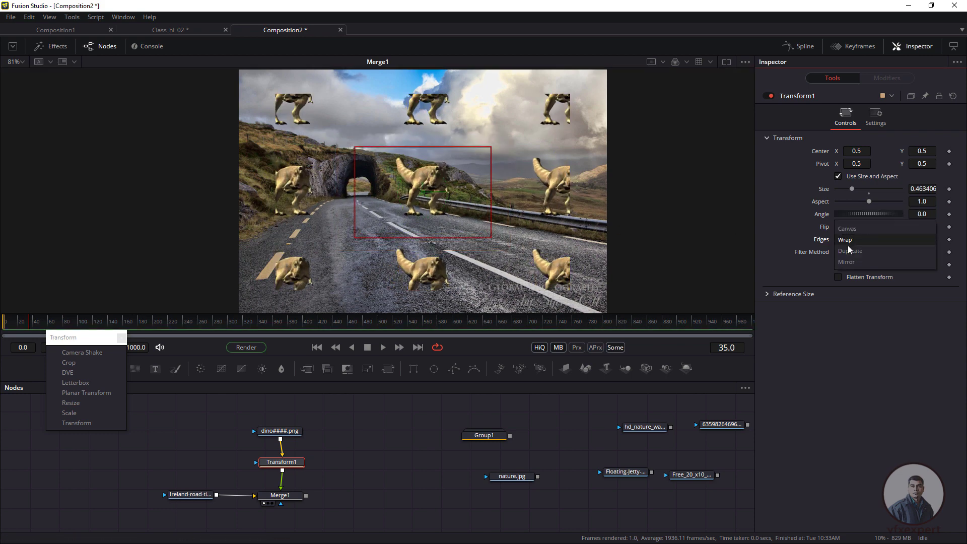
left_click(847, 229)
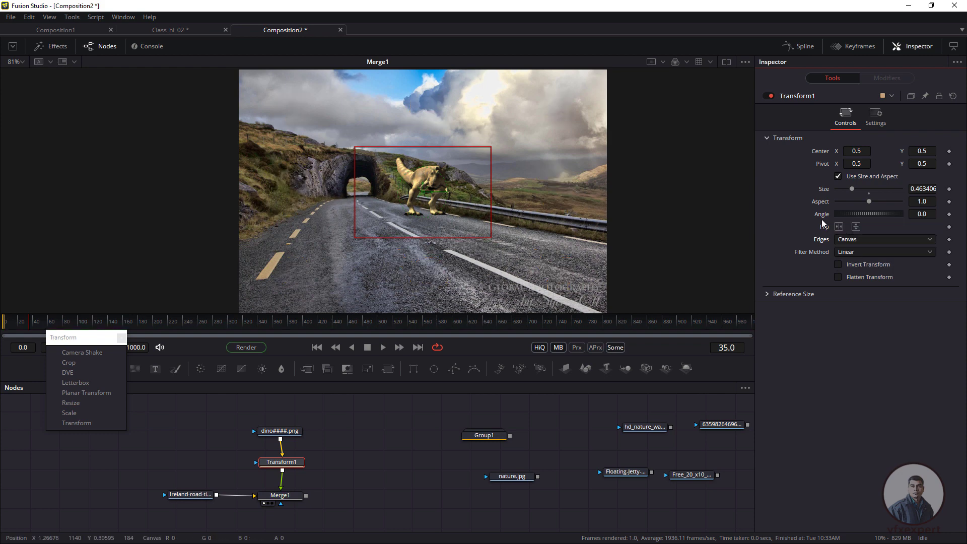
right_click(823, 241)
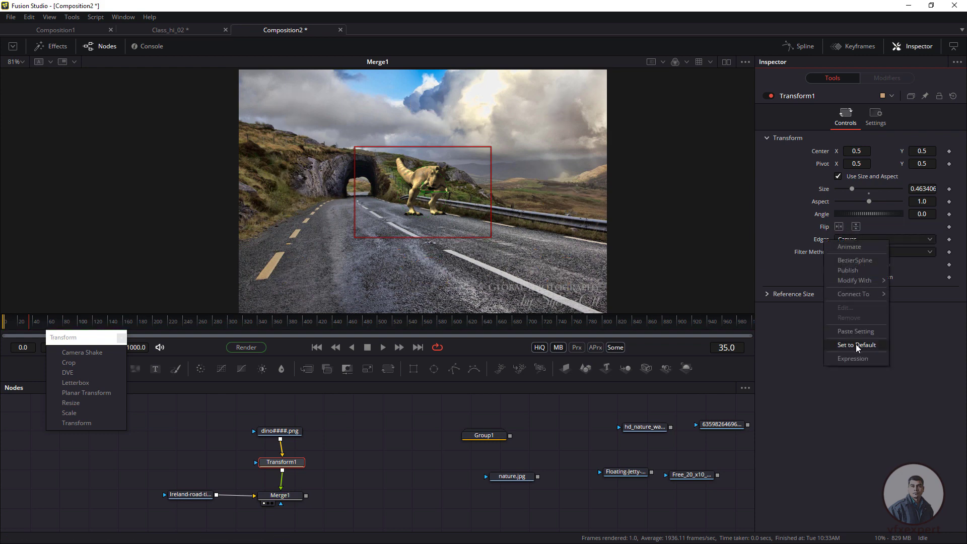
left_click(855, 345)
Set the Transform's filter method to Catmull-Rom and scale the dinosaur to about 0.77
left_click(876, 252)
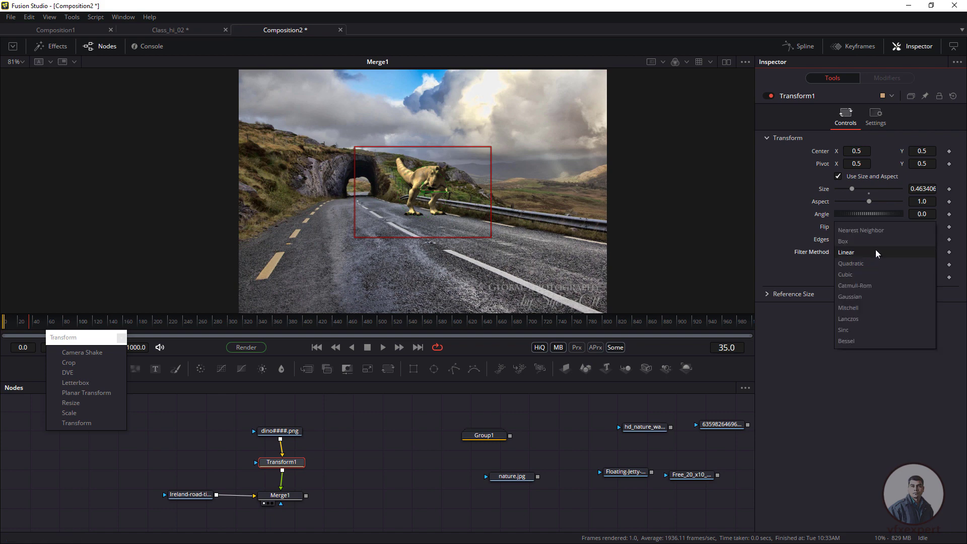
left_click(855, 285)
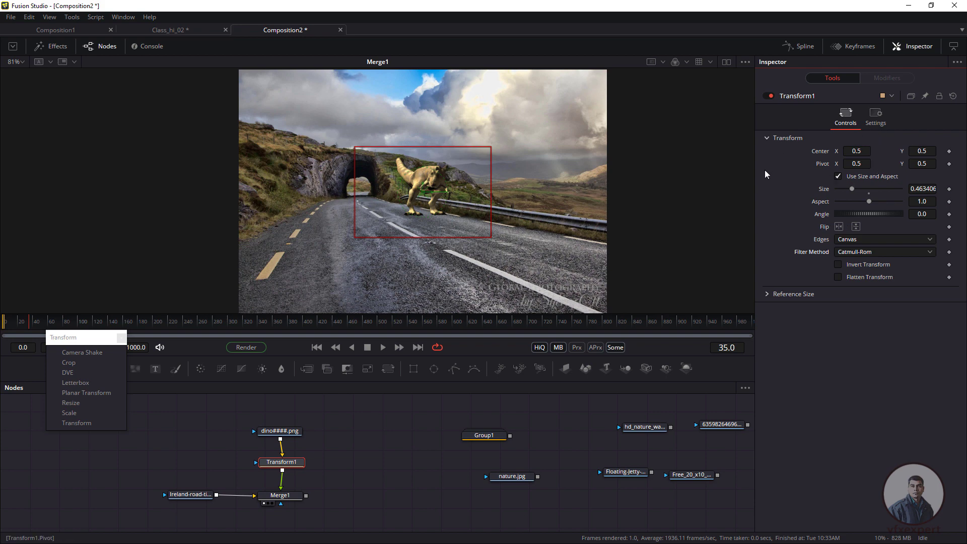
left_click_drag(491, 238, 483, 234)
left_click(324, 478)
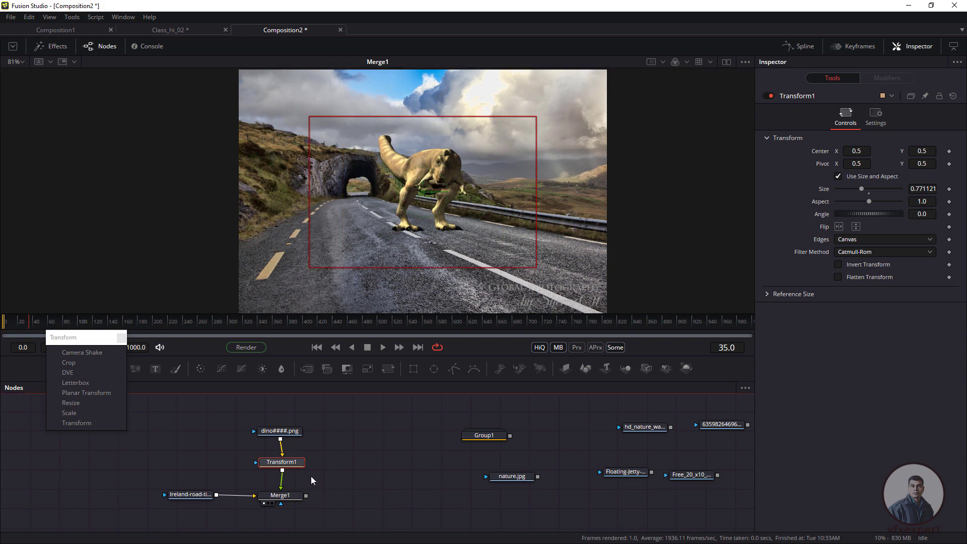
View the dino####.png loader, show Transform1 in the viewer in its place, and scale the dinosaur to about 0.68
left_click_drag(315, 479, 271, 492)
left_click_drag(246, 444, 341, 254)
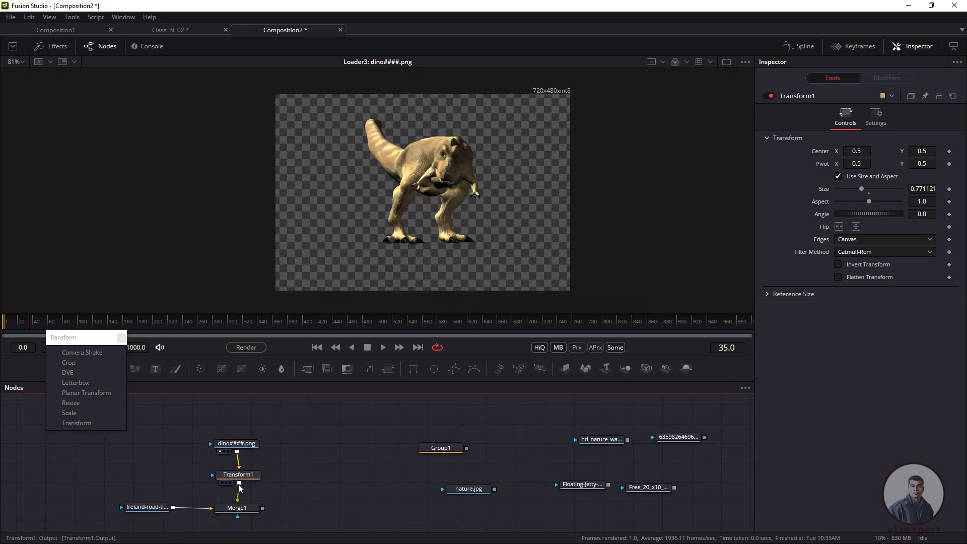
key("1")
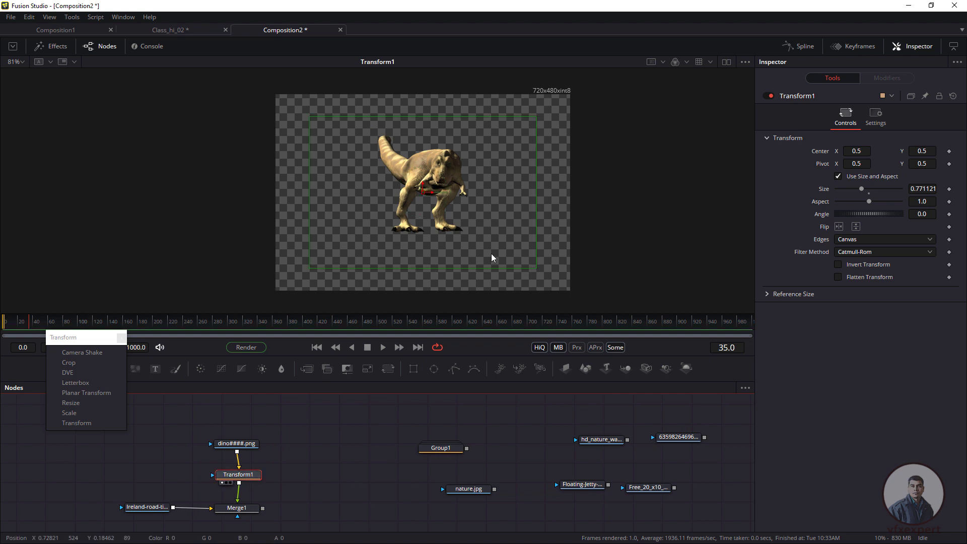
mouse_move(534, 269)
left_mouse_down()
mouse_move(488, 222)
mouse_move(524, 259)
left_mouse_up()
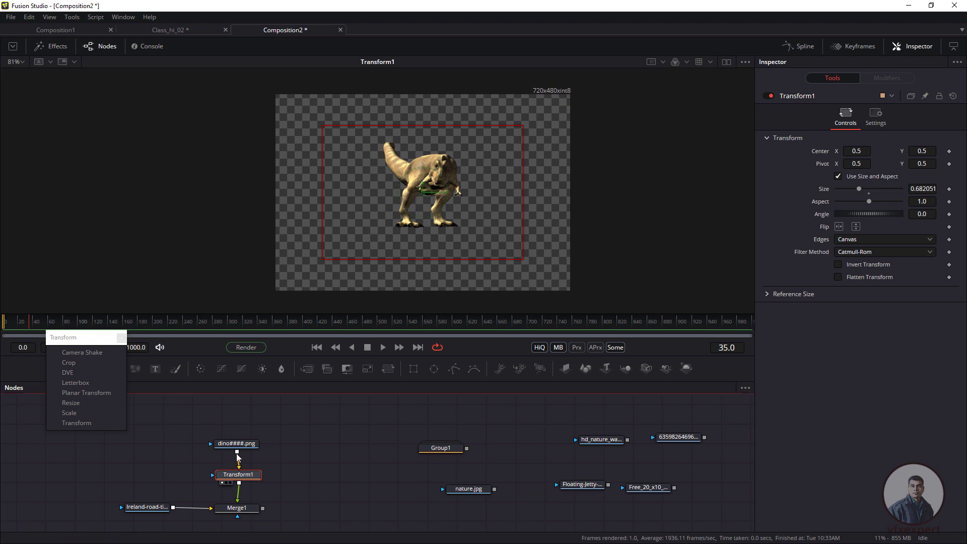
Disconnect Transform1 from Merge1, place it beside the dinosaur loader, and scale the dinosaur to about 0.58
left_click_drag(236, 444, 219, 432)
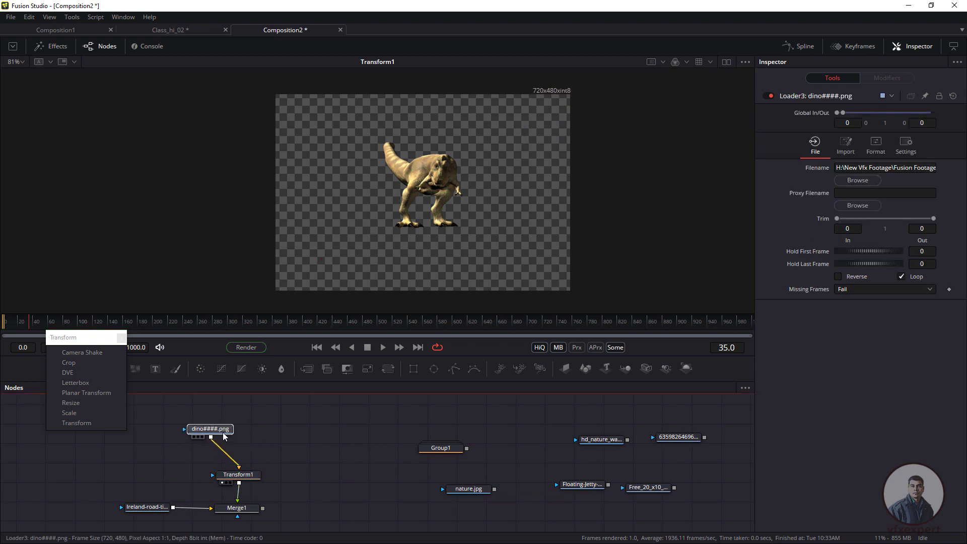
left_click(238, 497)
left_click_drag(249, 477, 296, 430)
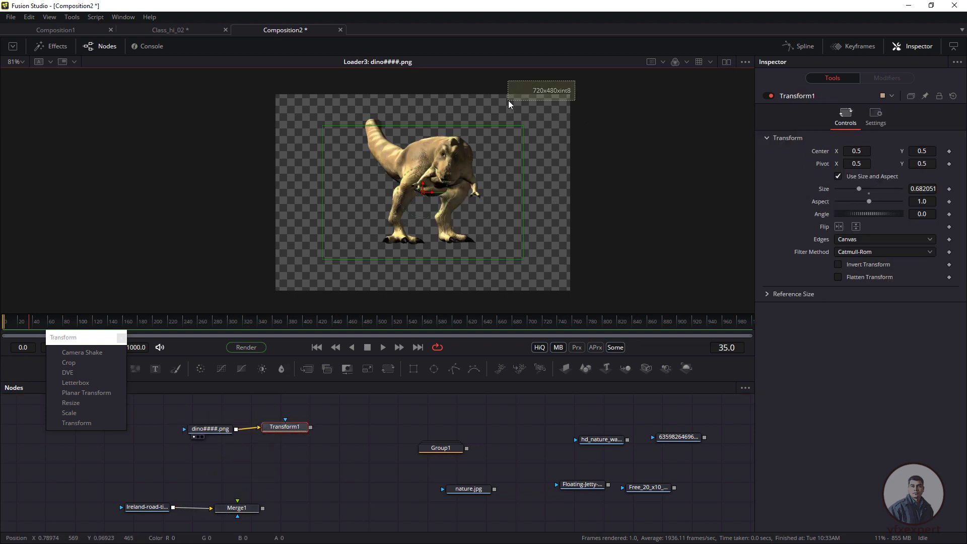
left_click_drag(287, 428, 507, 249)
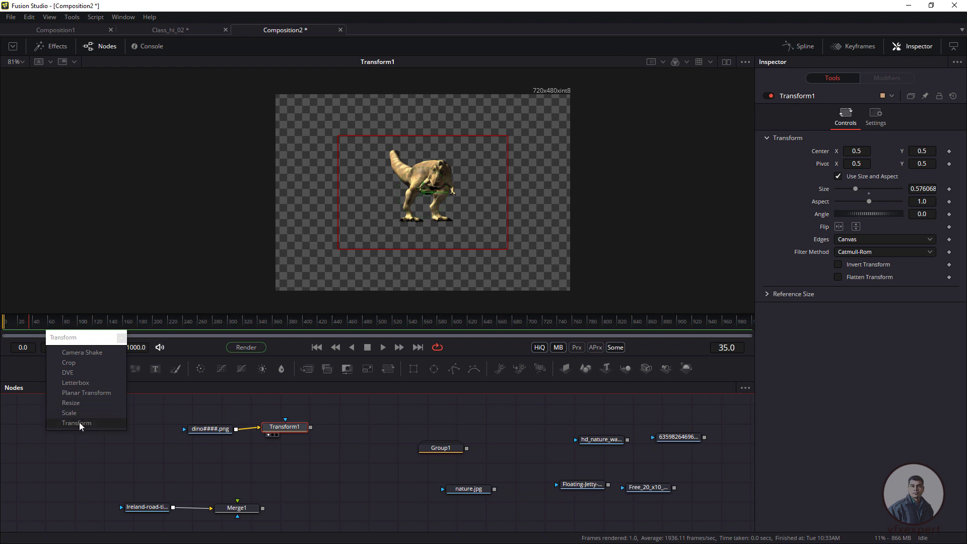
Add a Resize node after Transform1 and detach it from the chain
left_click(88, 405)
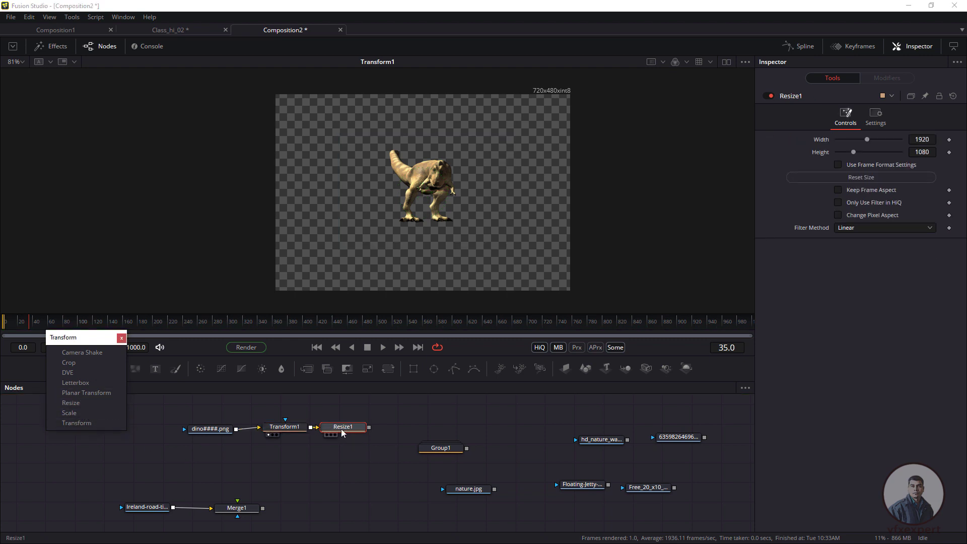
left_click_drag(337, 431, 363, 434)
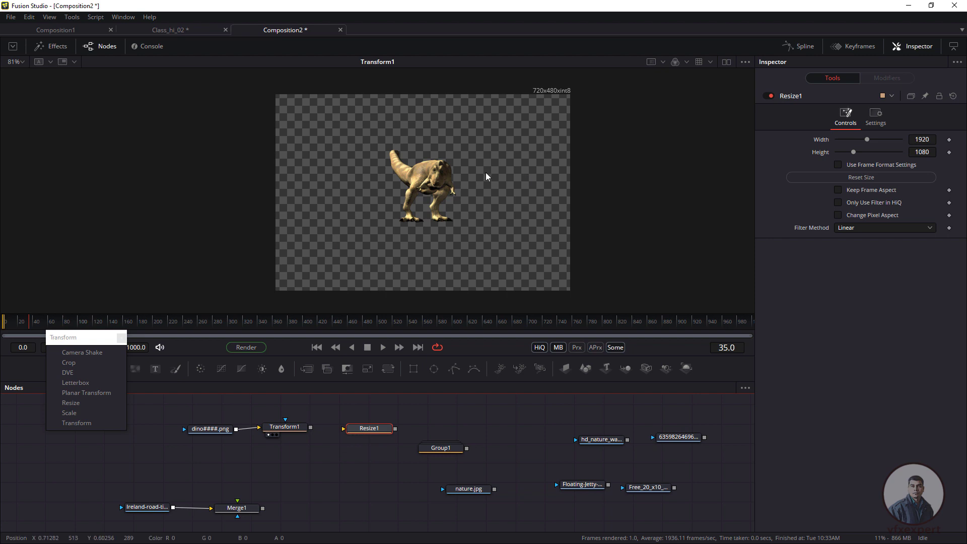
left_click_drag(579, 89, 364, 227)
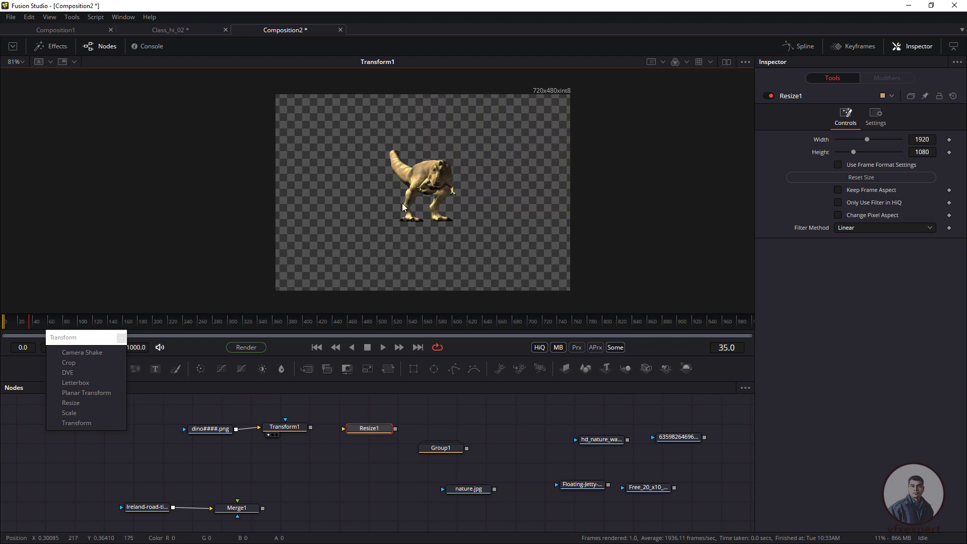
left_click_drag(365, 460, 258, 466)
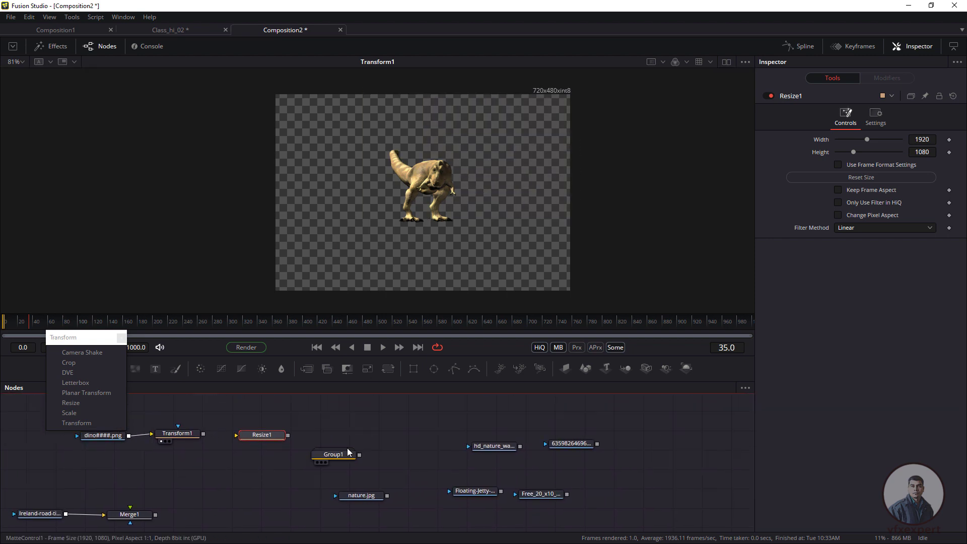
left_click(452, 460)
left_click_drag(491, 446, 464, 196)
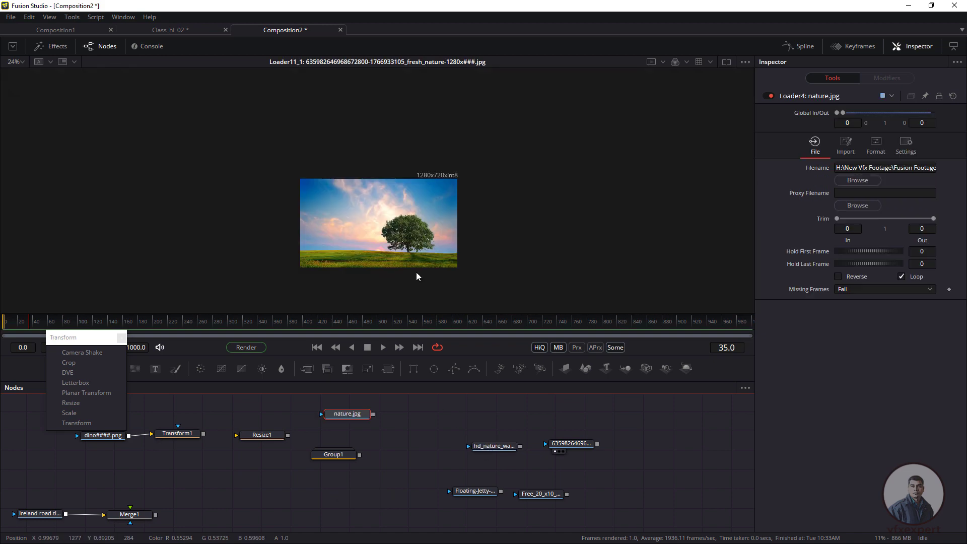
left_click_drag(547, 446, 439, 426)
left_click_drag(346, 413, 555, 466)
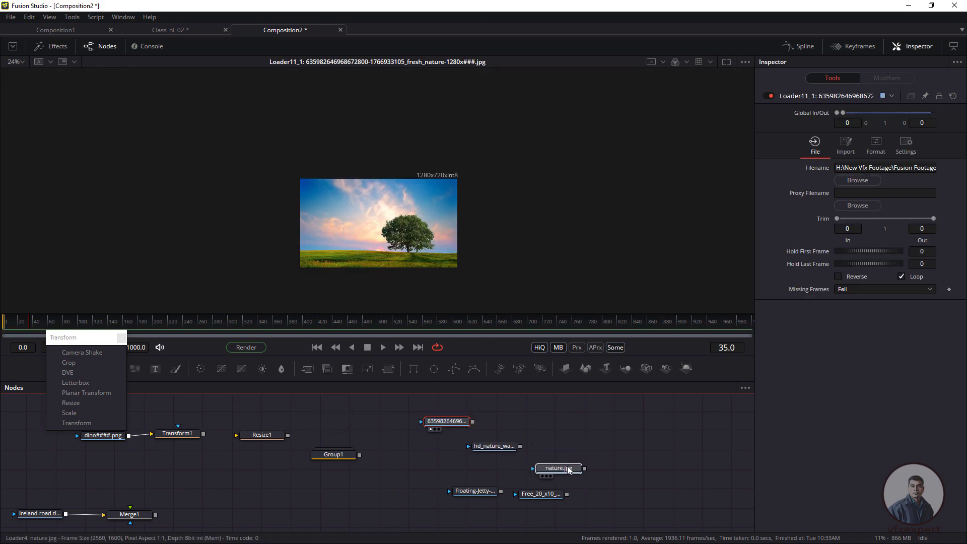
scroll(377, 236, "up", 2)
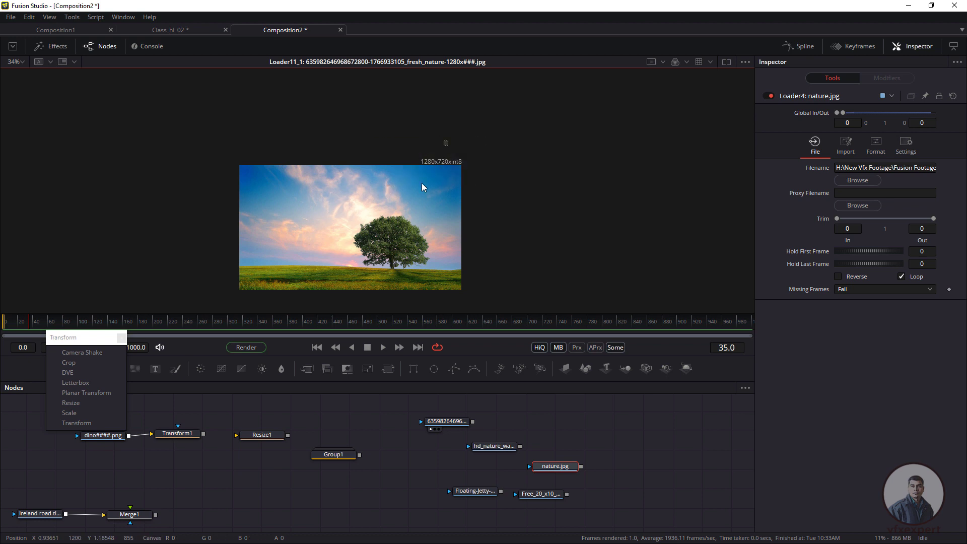
left_click_drag(446, 426, 362, 415)
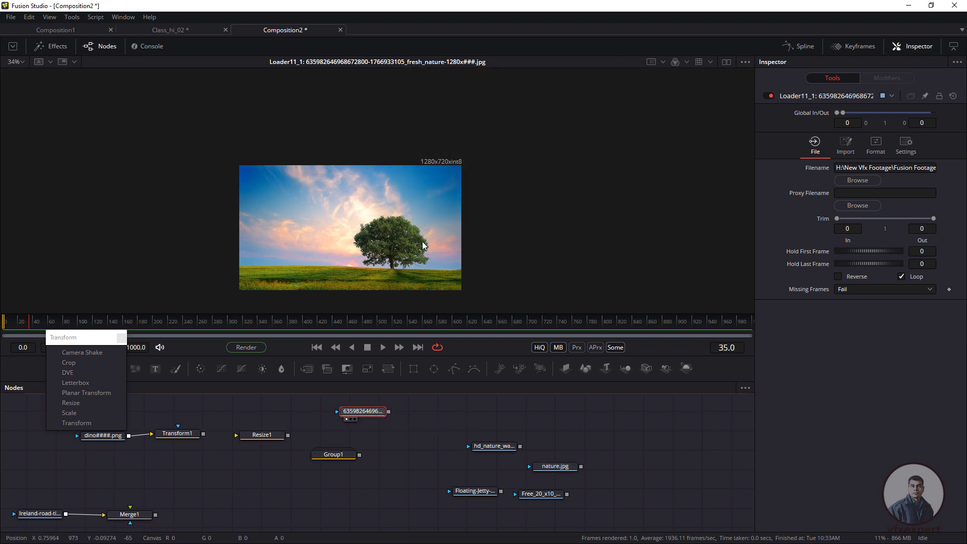
Move Group1 aside, place Resize1 beside the tree image loader, connect the loader to it, and show Resize1 in the viewer
left_click_drag(337, 459, 284, 488)
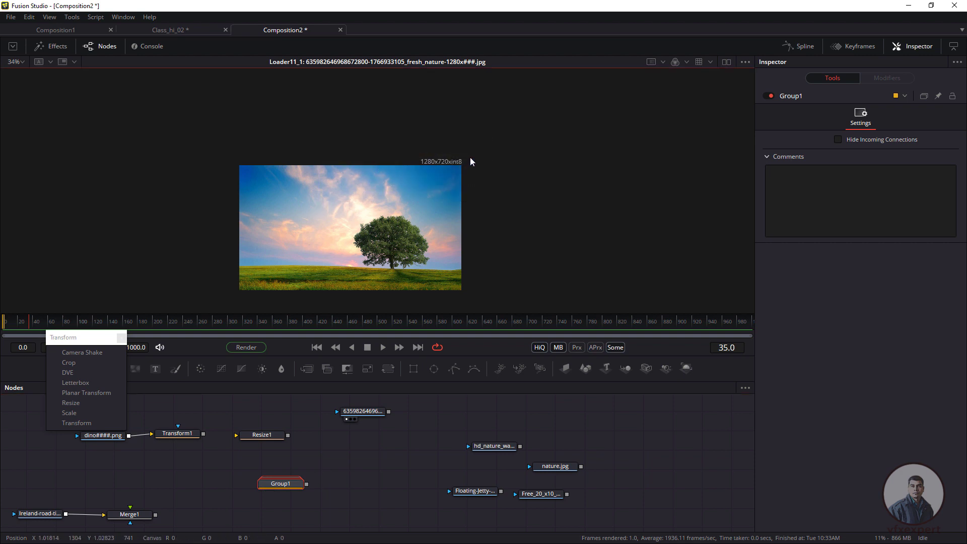
left_click_drag(261, 433, 437, 401)
left_click_drag(357, 419, 317, 425)
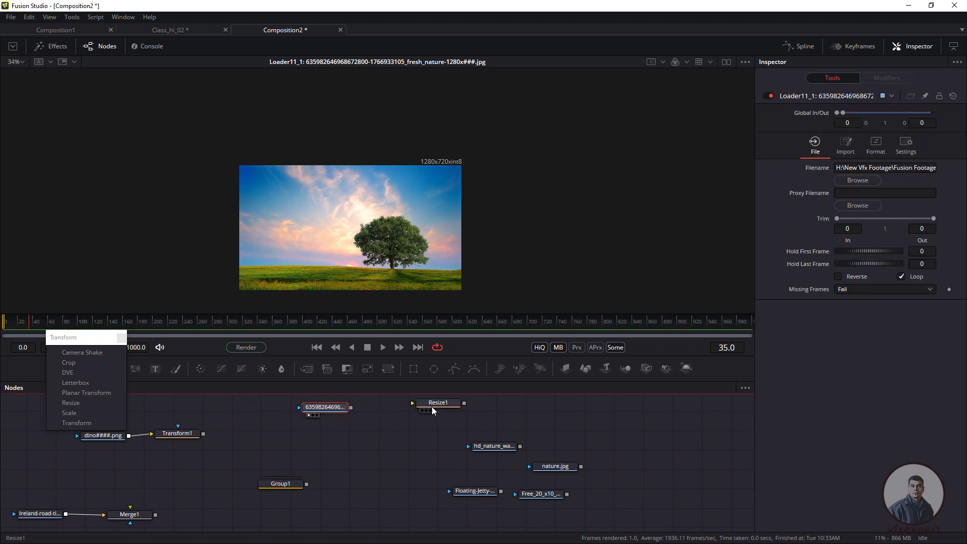
left_click_drag(431, 406, 380, 419)
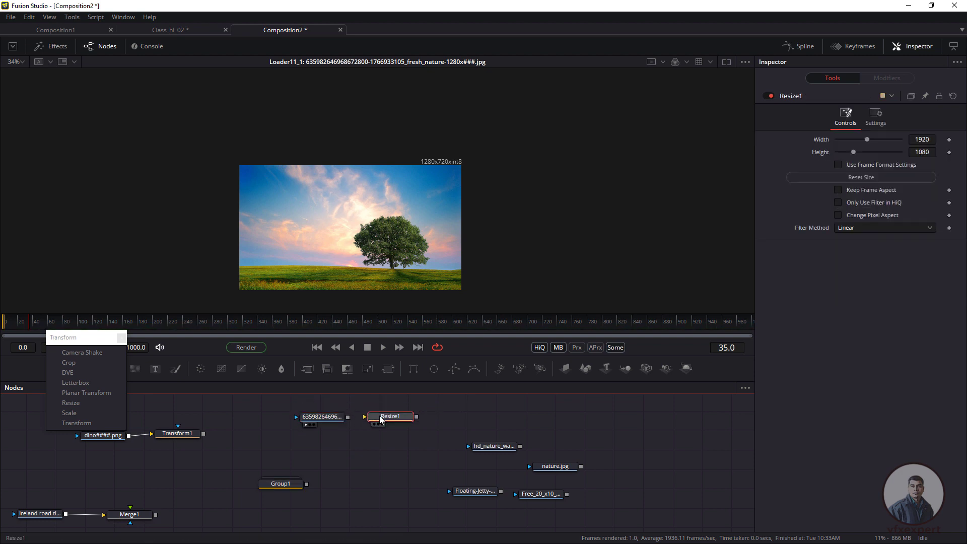
left_click_drag(501, 140, 375, 184)
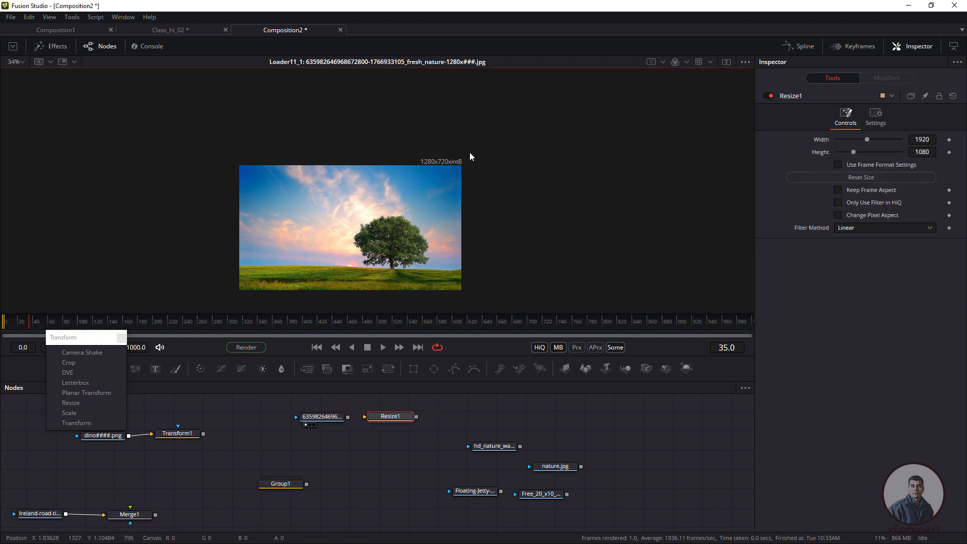
left_click_drag(389, 421, 395, 424)
key("1")
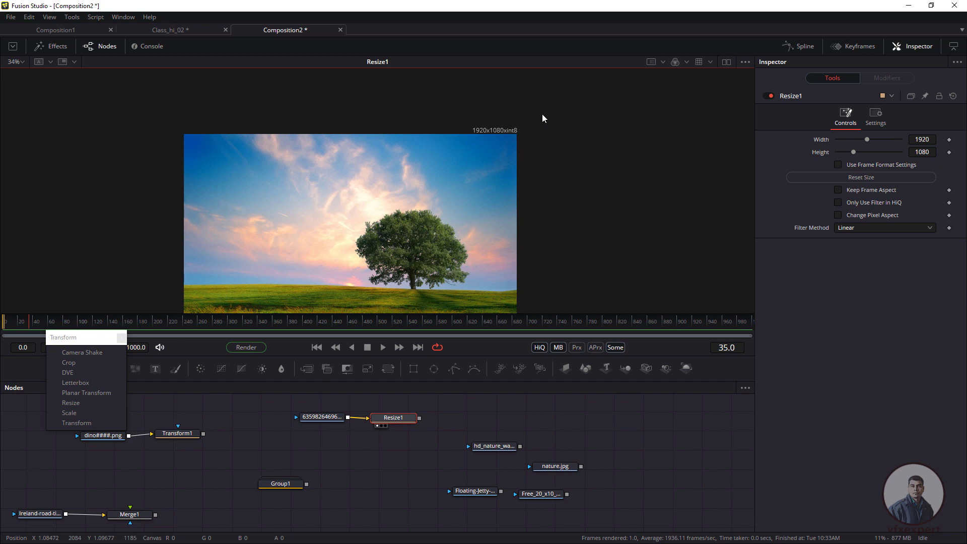
left_click_drag(522, 112, 425, 169)
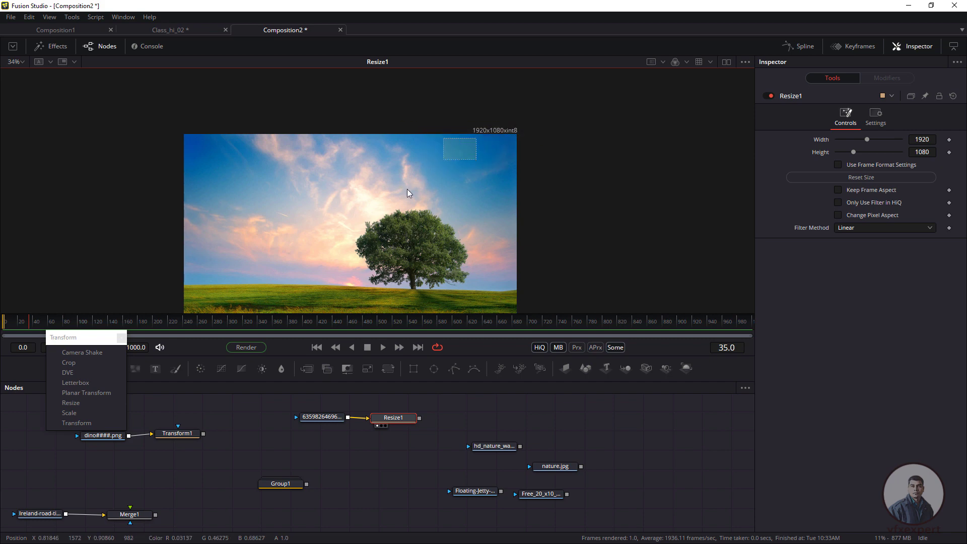
left_click_drag(572, 89, 457, 159)
left_click_drag(525, 120, 442, 161)
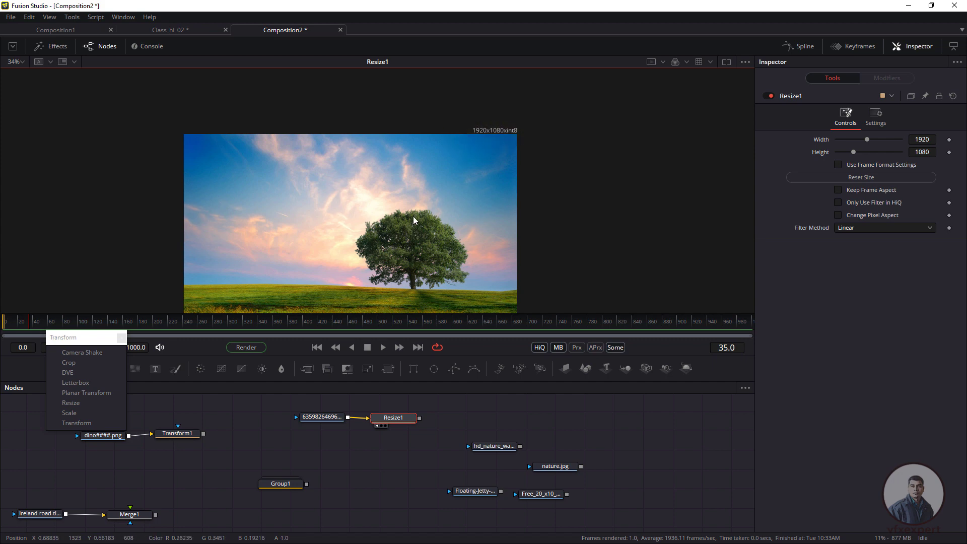
left_click_drag(548, 114, 480, 135)
left_click_drag(481, 137, 432, 156)
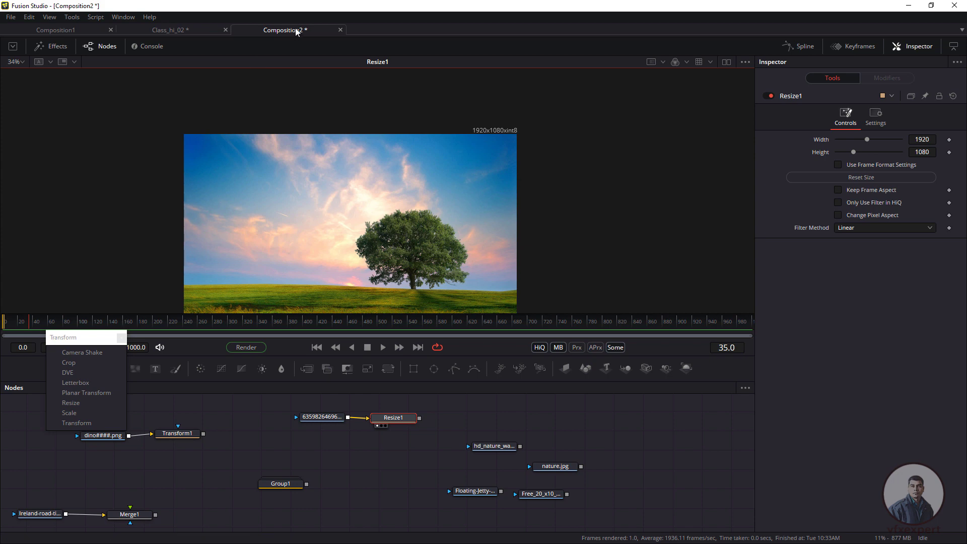
Close the other open compositions and open the Frame Format preferences of Composition2
left_click(225, 30)
left_click(520, 289)
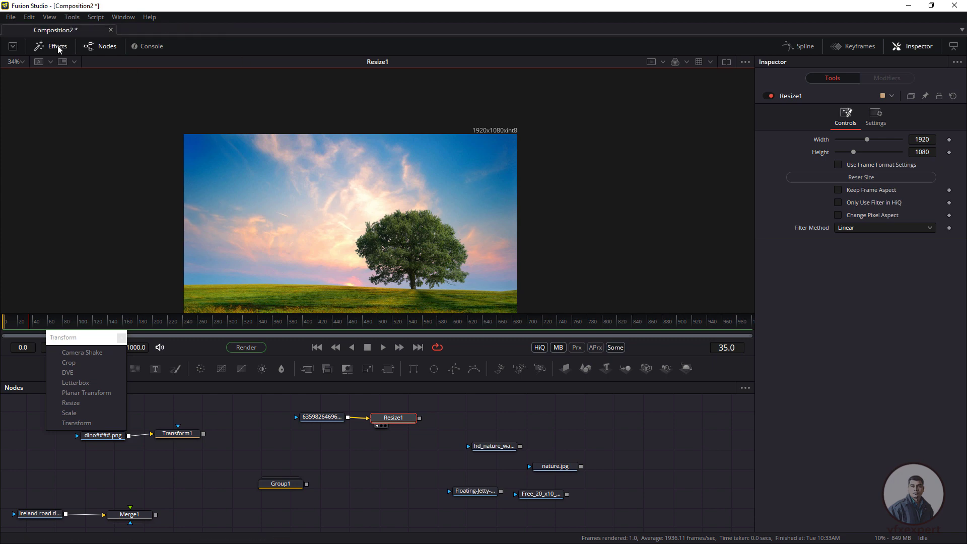
left_click(11, 17)
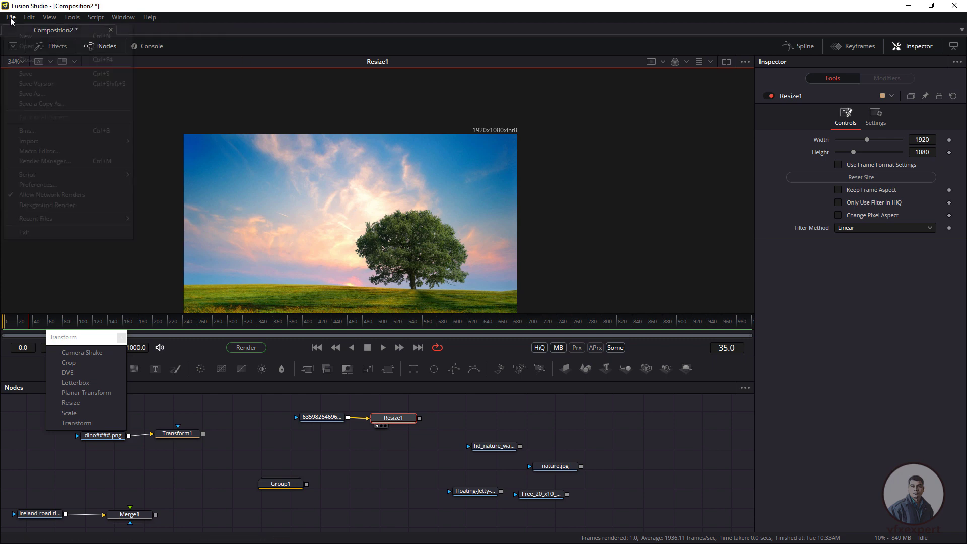
left_click(37, 191)
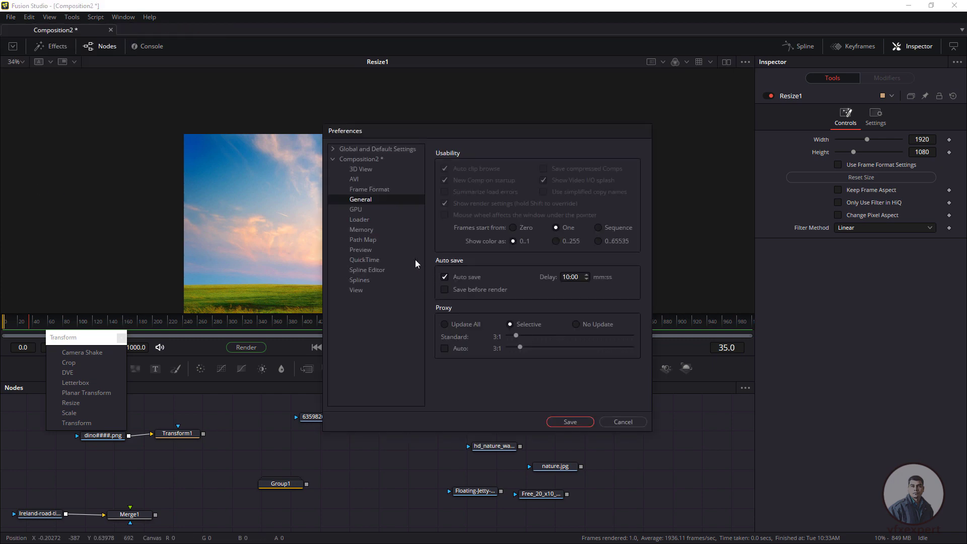
left_click(358, 159)
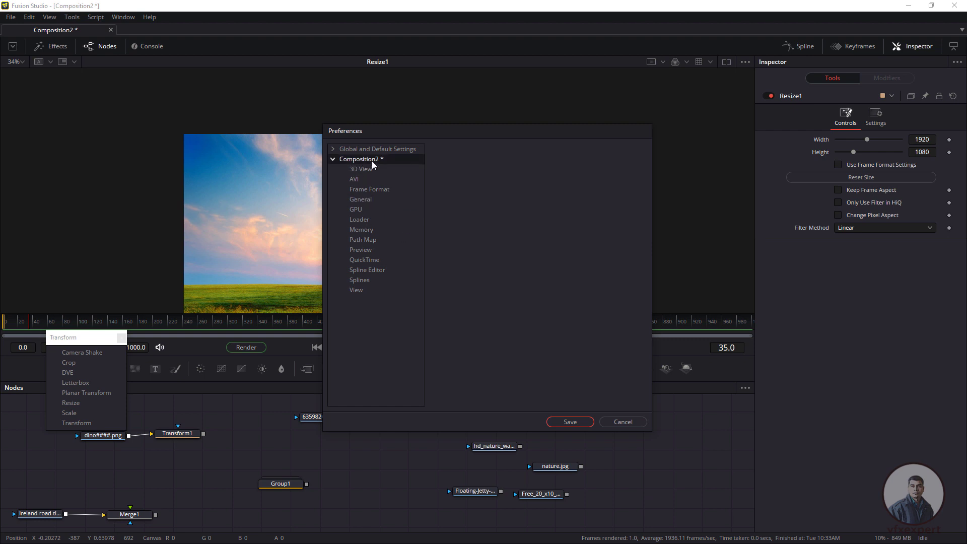
left_click(369, 189)
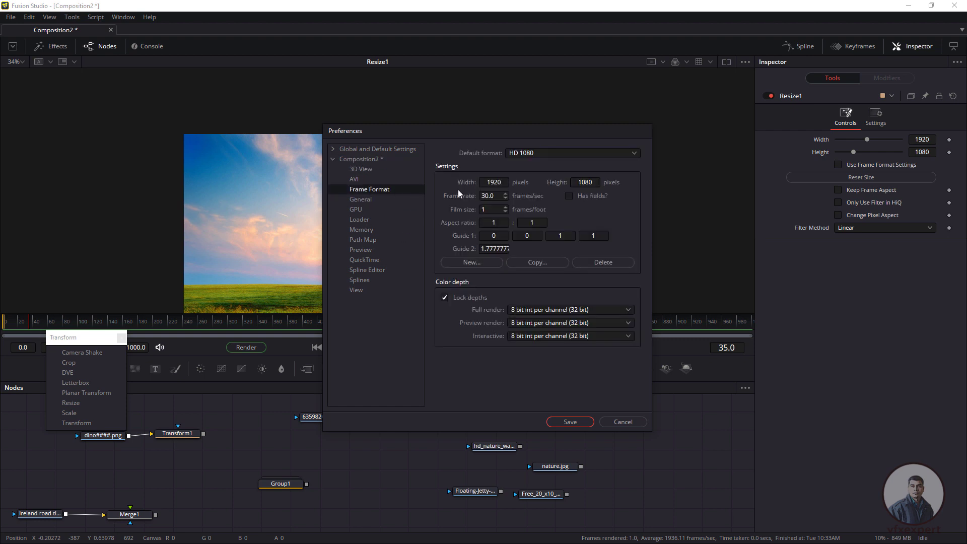
Set the composition's default format to 4K Digital Cinema and save the preferences
left_click(527, 152)
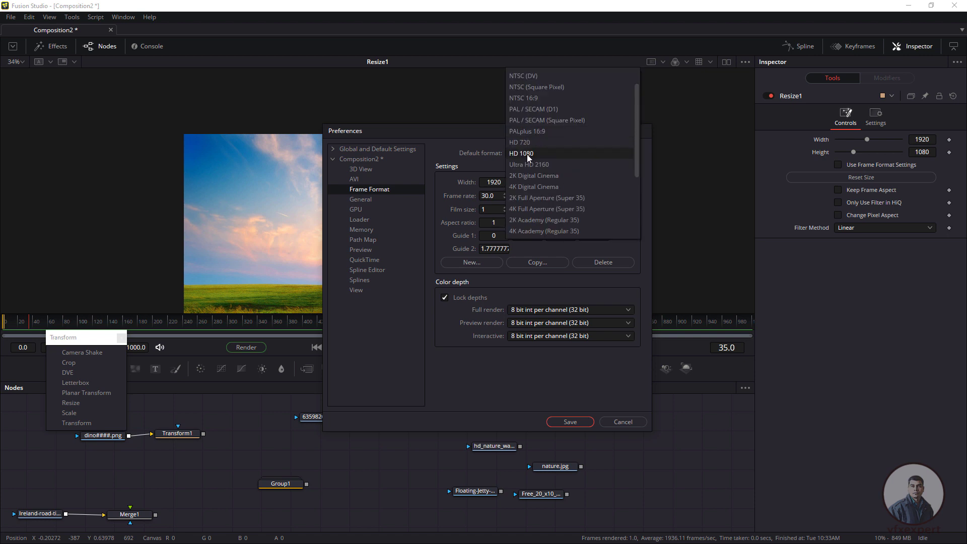
left_click(533, 153)
left_click(527, 155)
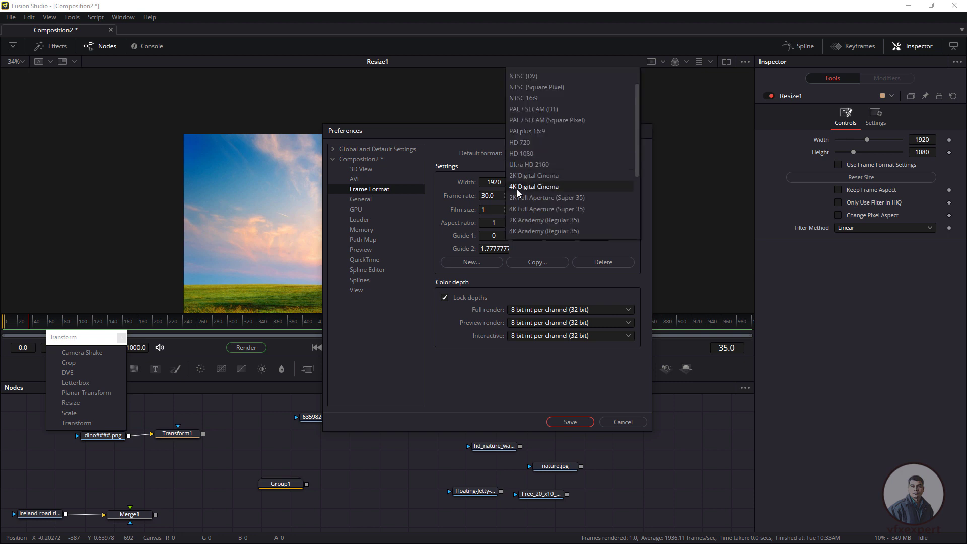
left_click(539, 186)
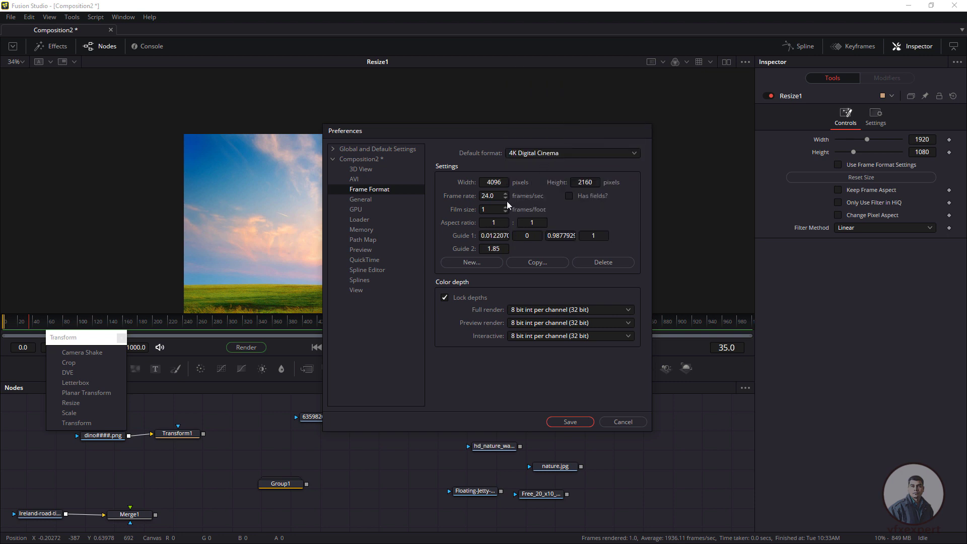
left_click(578, 422)
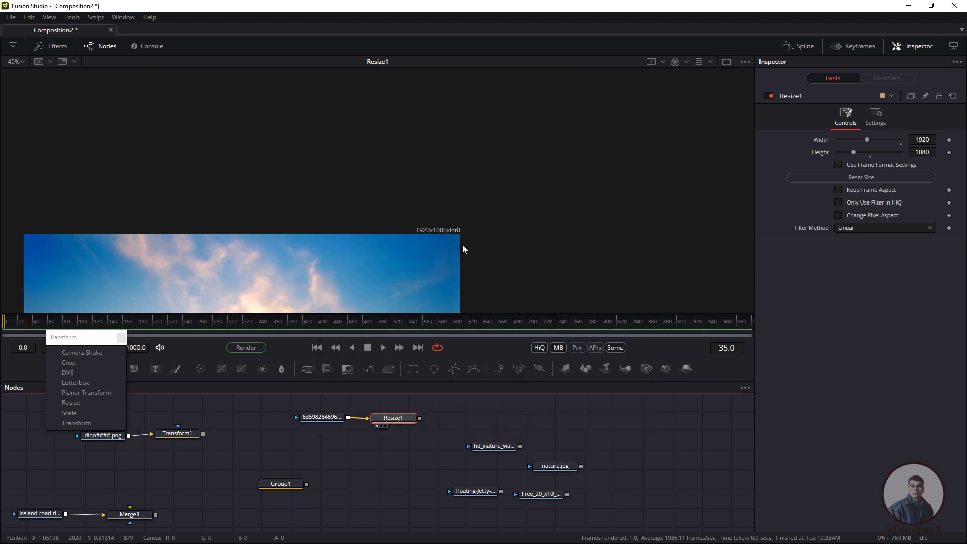
Add a second Resize node, feed it from the tree image loader alongside Resize1, and show it in the viewer
left_click_drag(463, 246, 436, 213)
left_click_drag(493, 142, 284, 276)
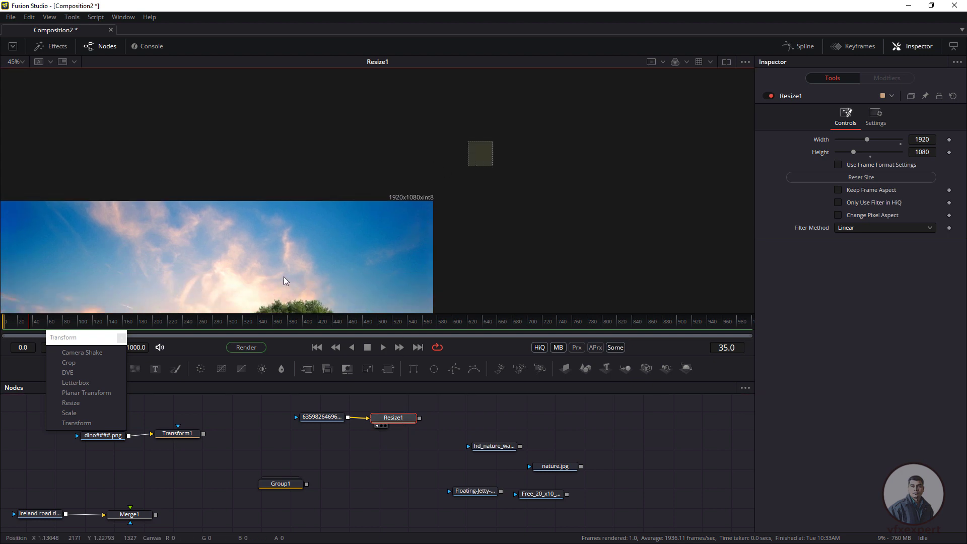
scroll(383, 219, "down", 3)
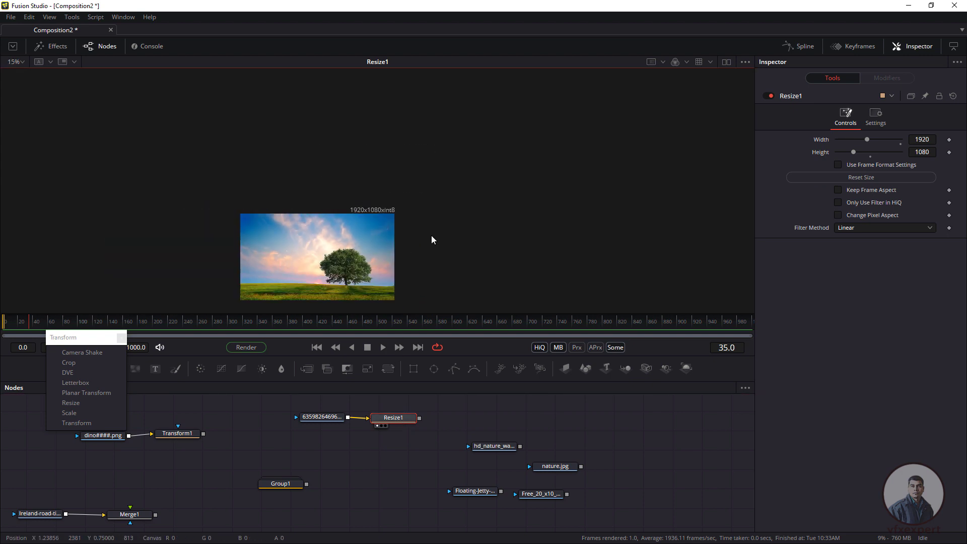
scroll(425, 231, "up", 4)
scroll(424, 227, "down", 3)
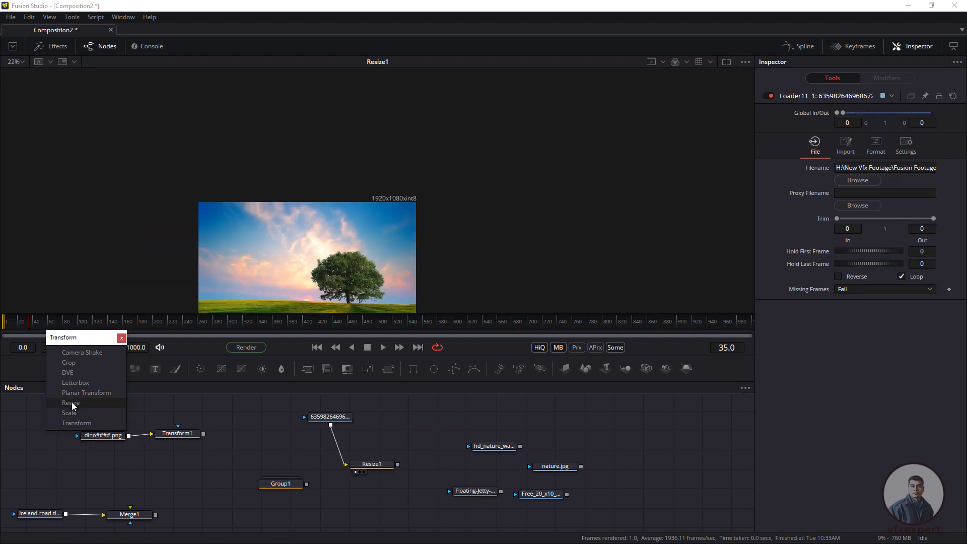
left_click_drag(71, 402, 392, 424)
left_click_drag(330, 424, 369, 420)
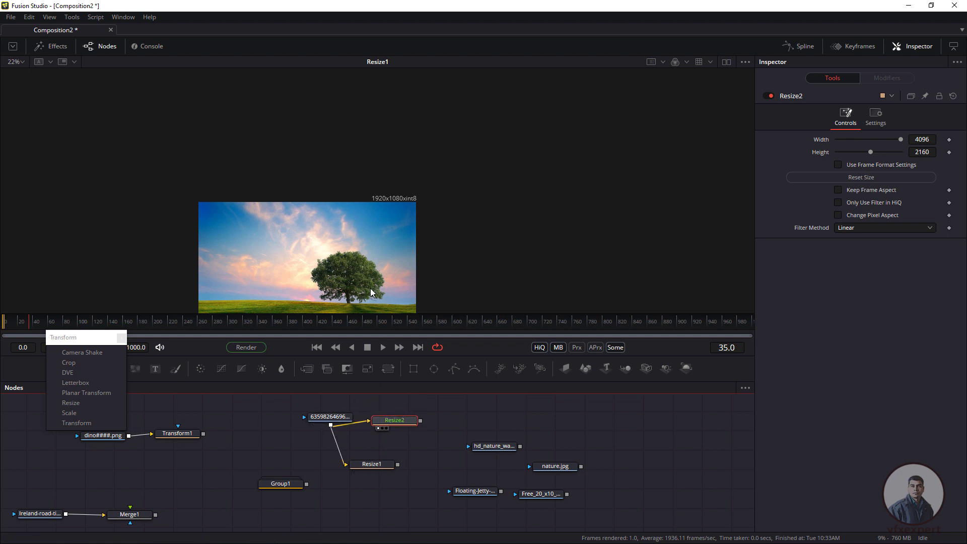
key("1")
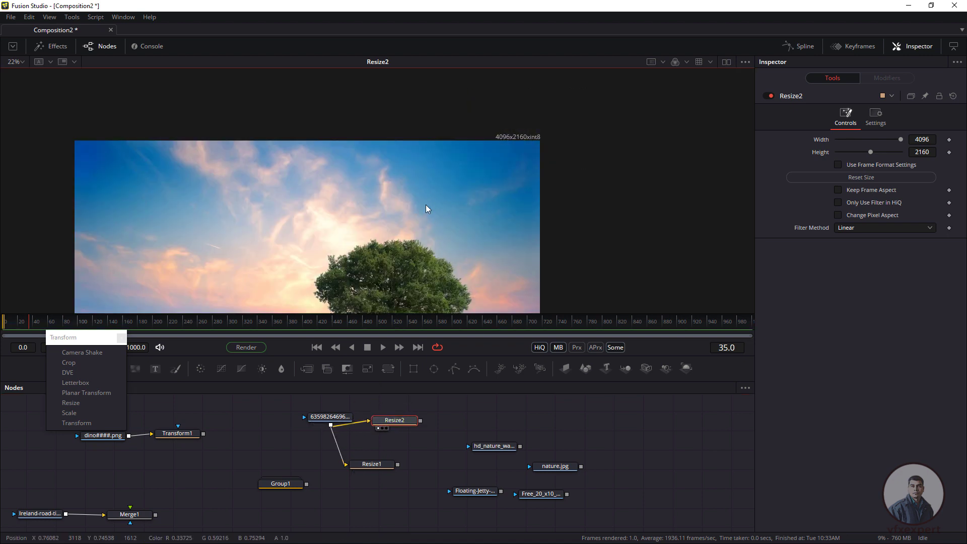
Examine the whole Resize2 image and its node information for the output frame size
scroll(393, 248, "down", 1)
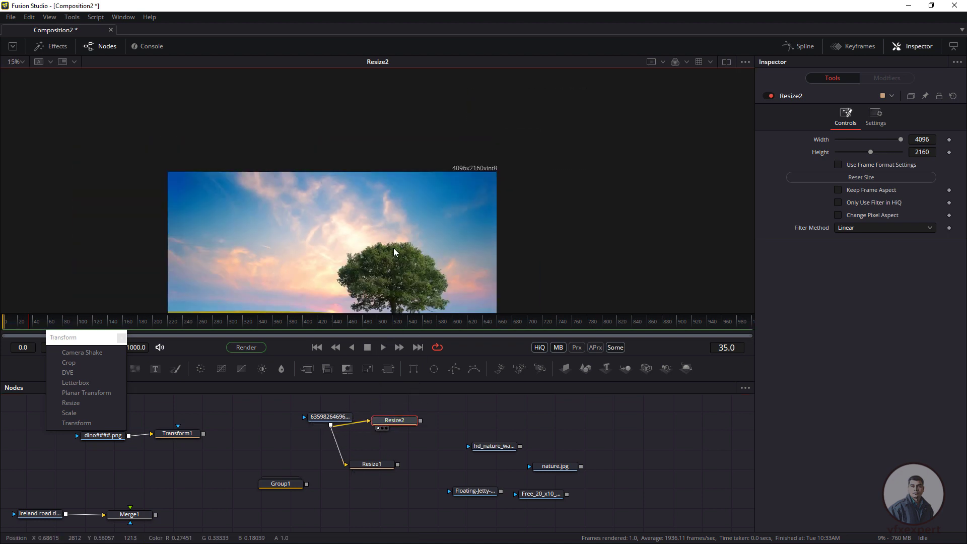
scroll(394, 248, "down", 1)
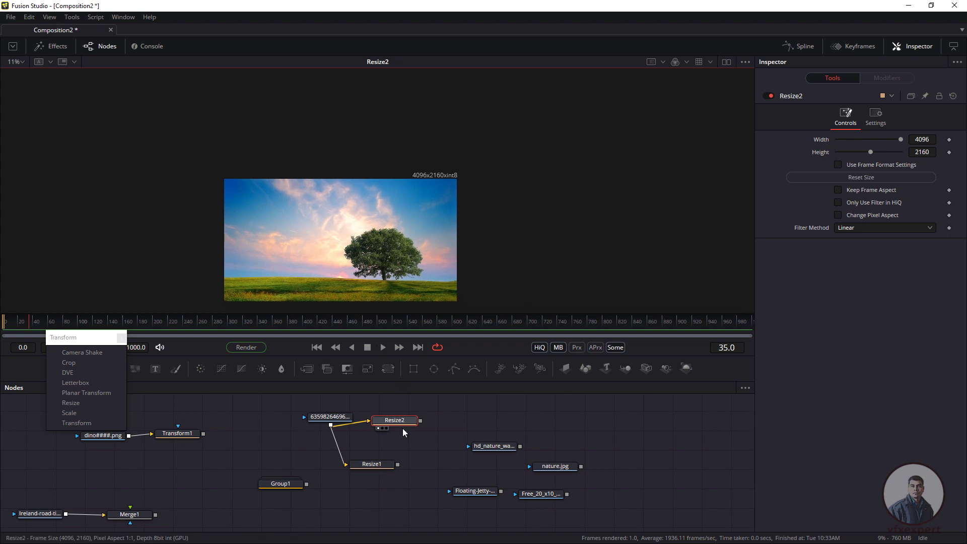
left_click_drag(403, 432, 408, 432)
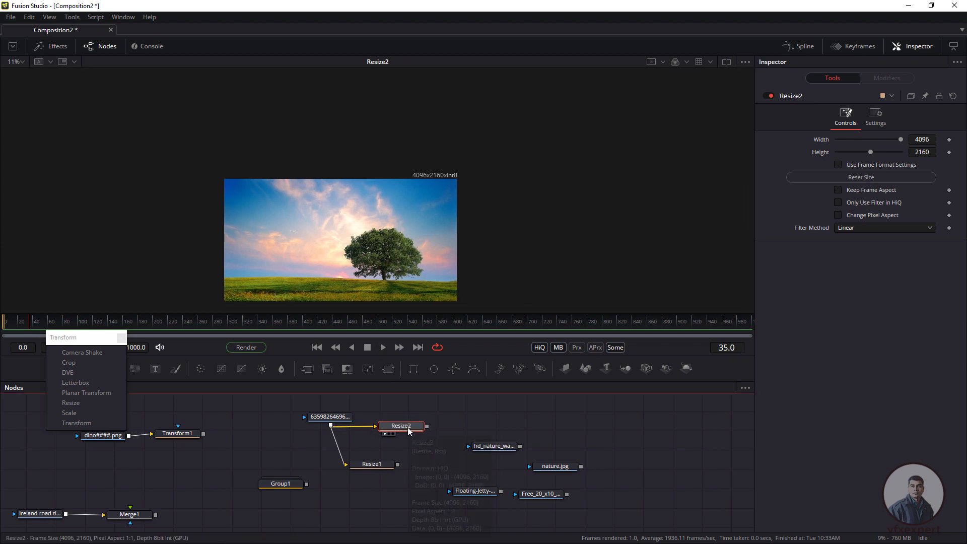
mouse_move(409, 430)
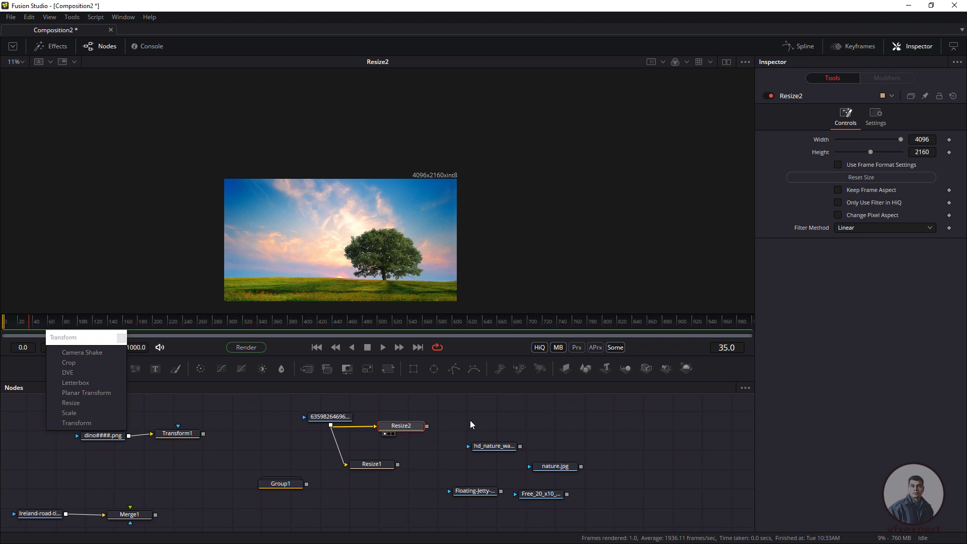
Add a Background node in the empty space beside Resize2
left_click_drag(466, 417, 430, 431)
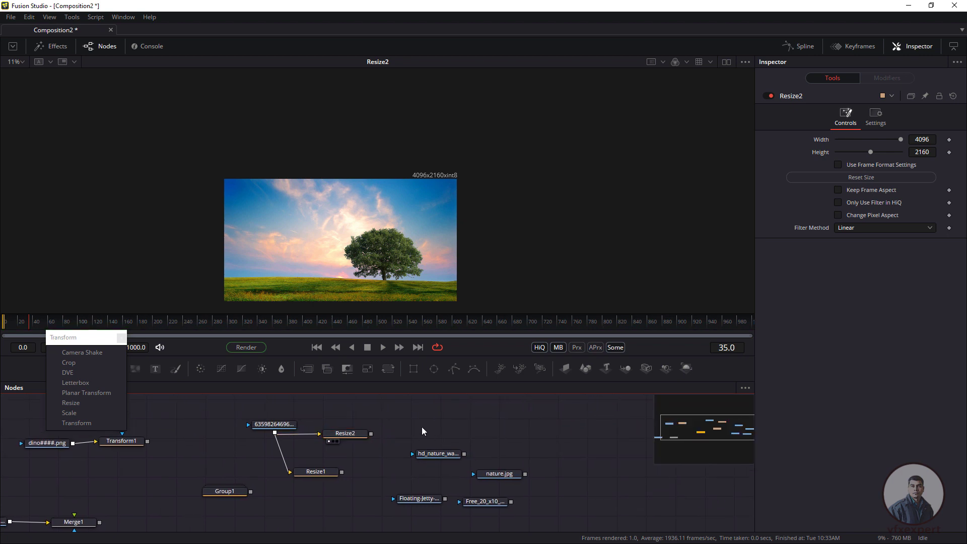
key("shift+space")
type("bac")
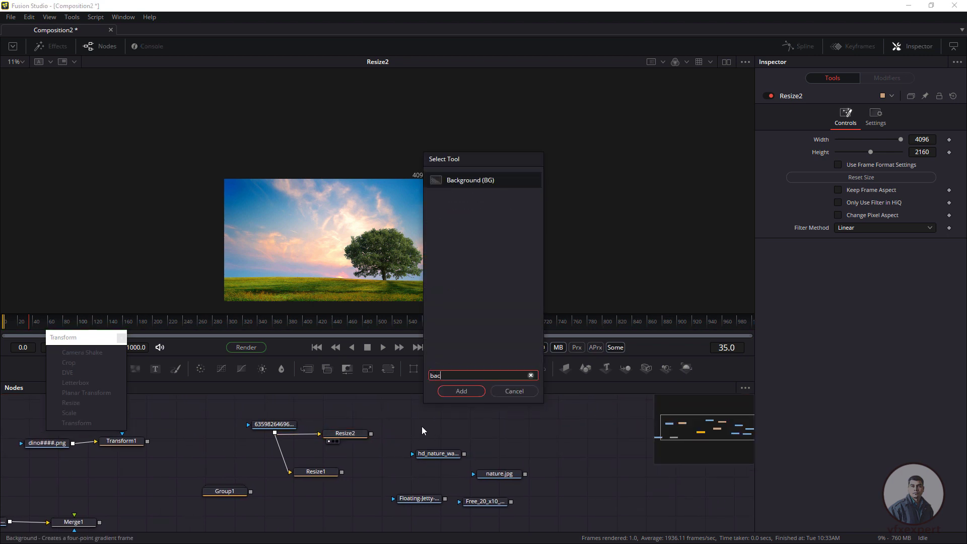
left_click(461, 391)
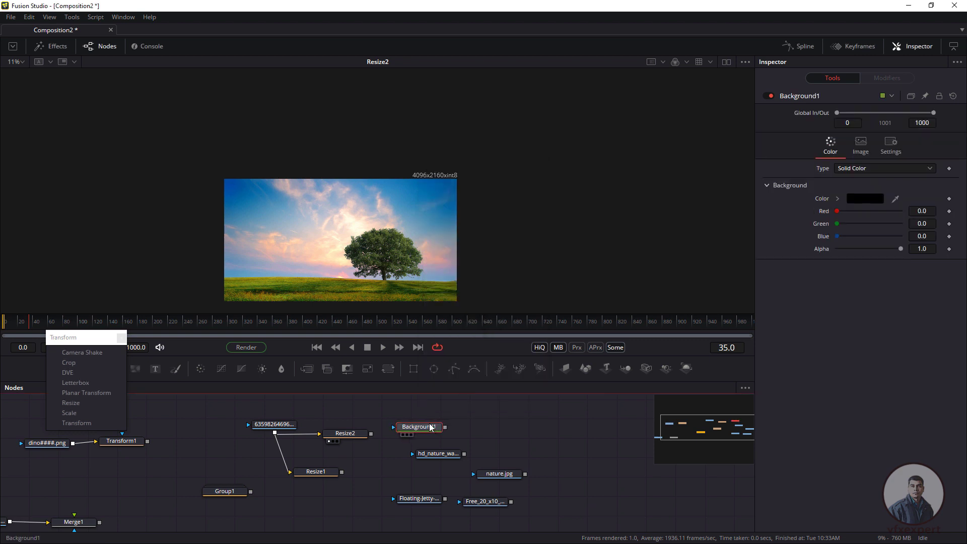
Check the Background node's image width and height settings, and delete the node
left_click(861, 146)
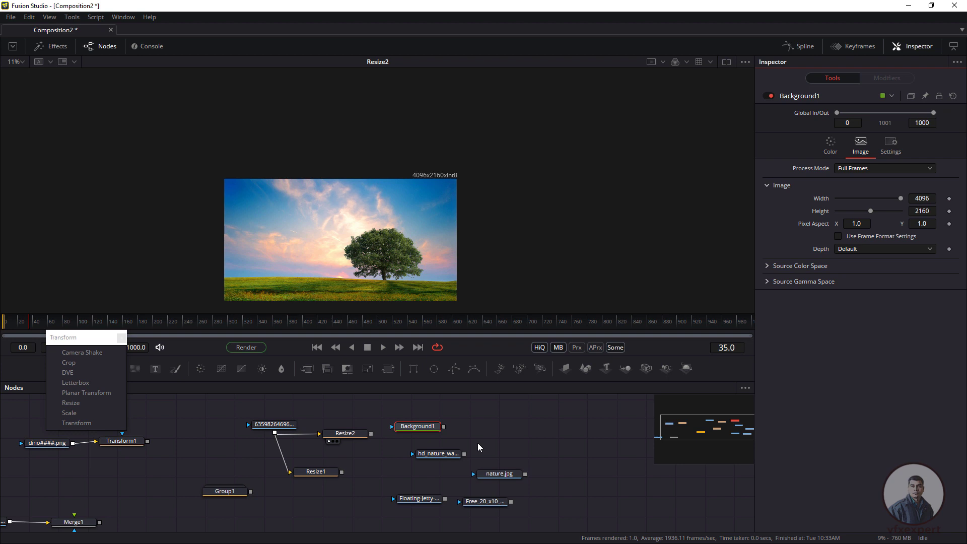
left_click(423, 430)
key("Delete")
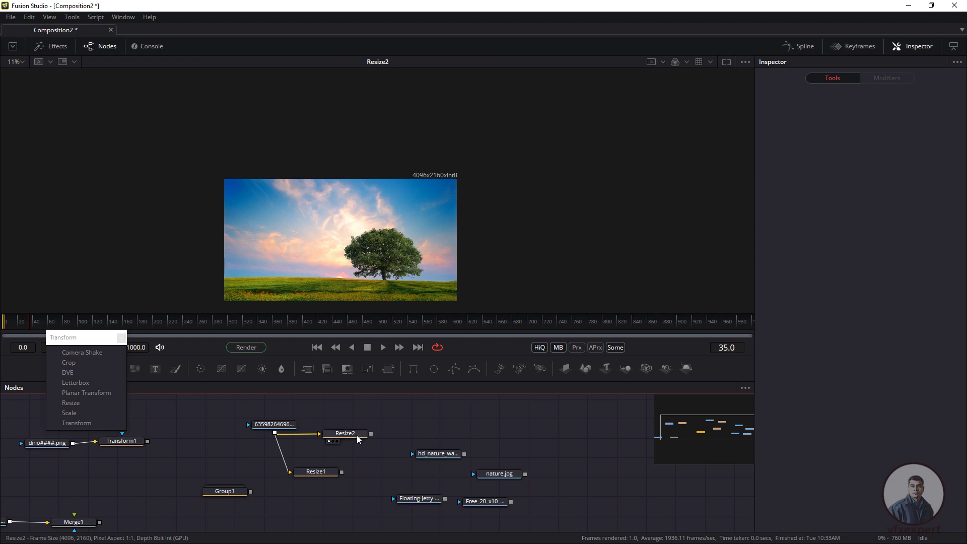
Set the composition's default format to HD 1080 in the frame format preferences and save them
left_click_drag(357, 434, 370, 433)
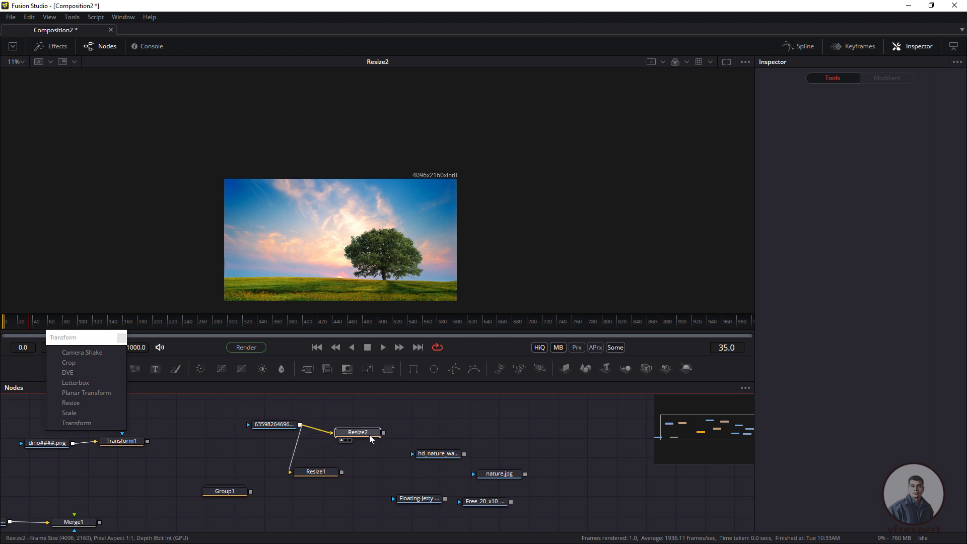
left_click(407, 233)
left_click_drag(402, 291, 367, 267)
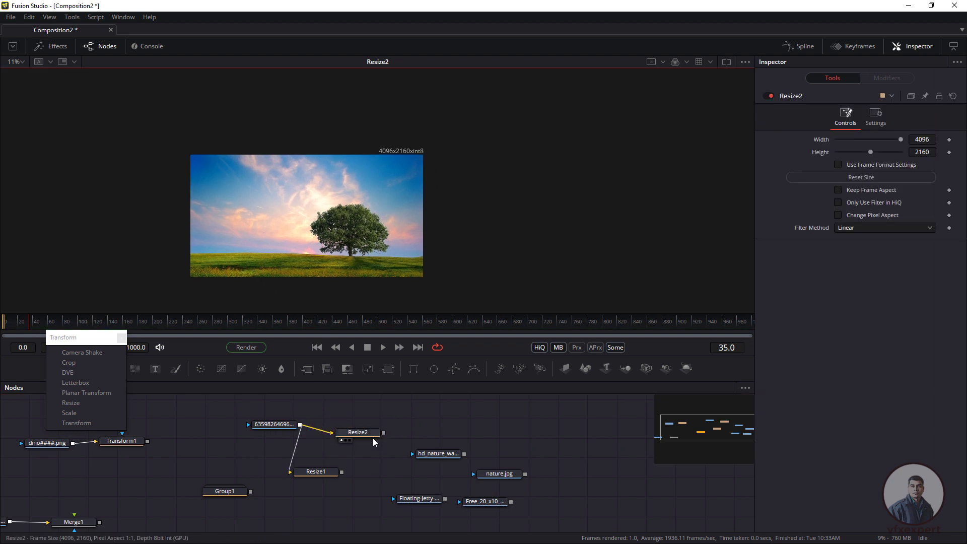
left_click(11, 17)
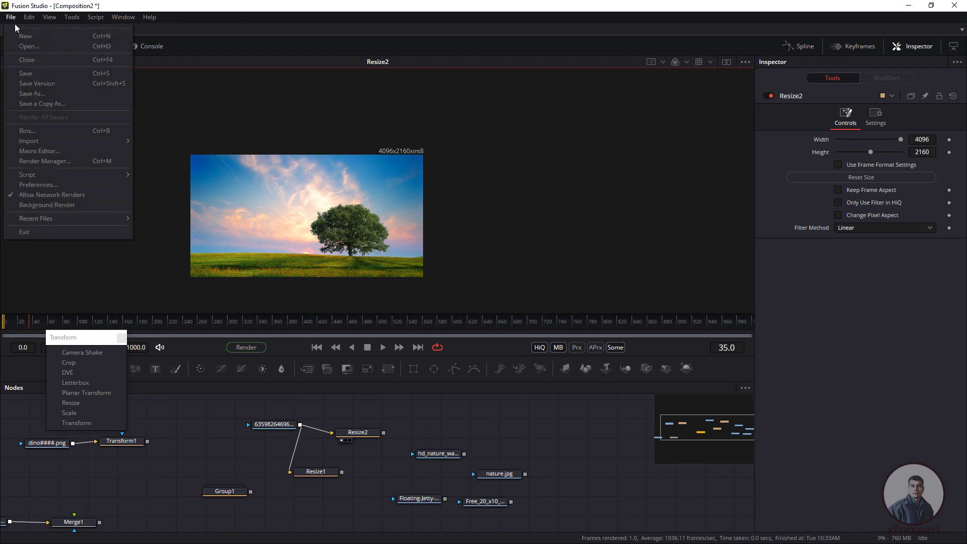
left_click(38, 184)
left_click(599, 165)
left_click(579, 126)
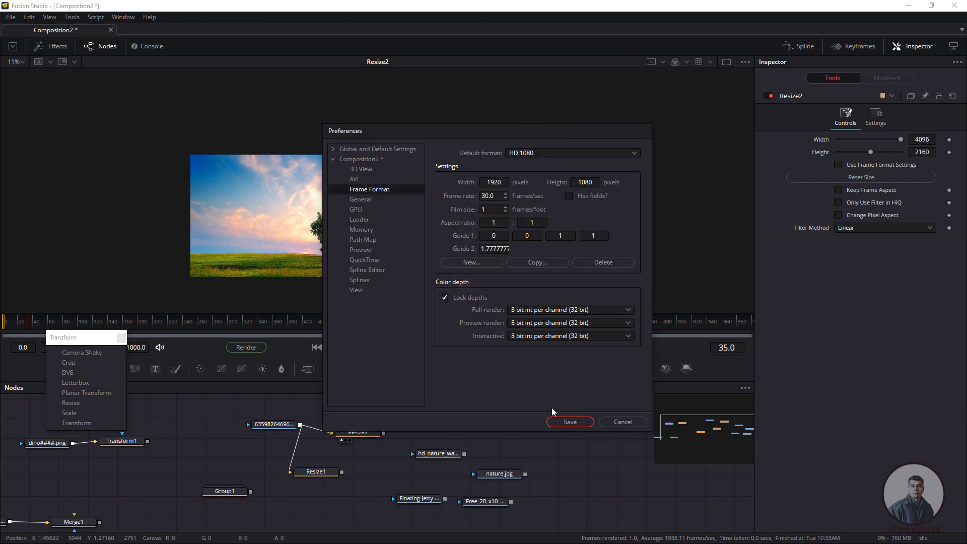
left_click(563, 422)
Delete both Resize nodes fed by the tree image and show the tree image loader in the viewer
left_click_drag(390, 423, 292, 485)
key("Delete")
left_click(274, 424)
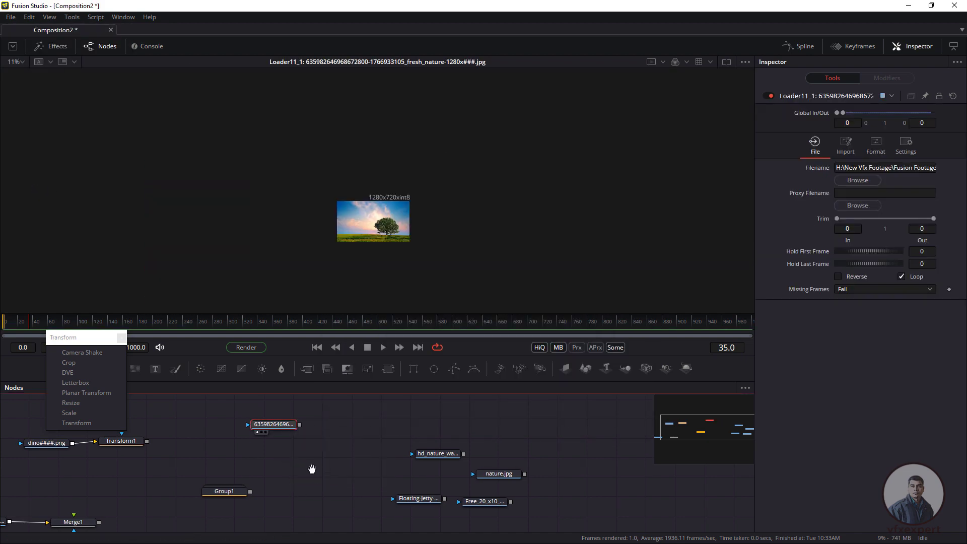
Add a Resize node after the tree image loader and show its output in the viewer
scroll(385, 220, "up", 4)
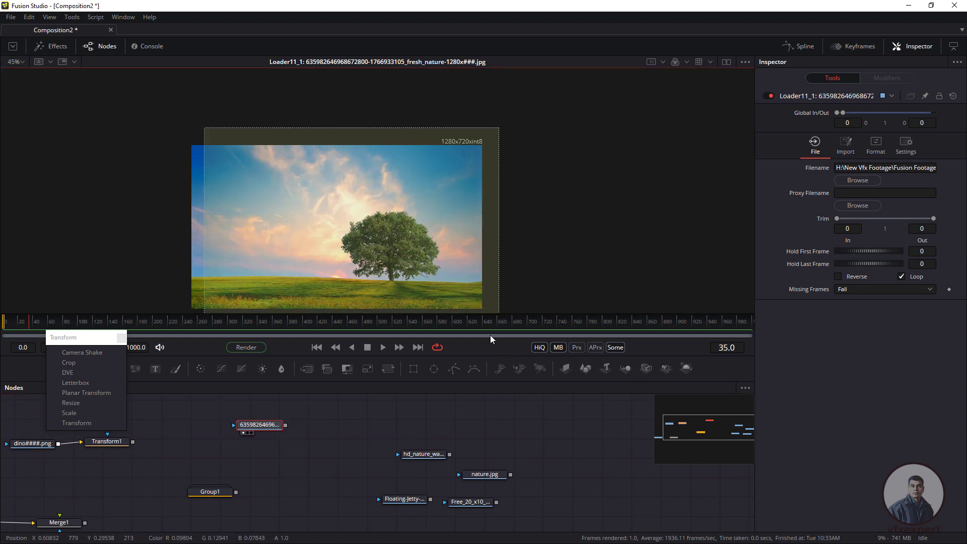
left_click_drag(262, 429, 279, 433)
left_click(71, 402)
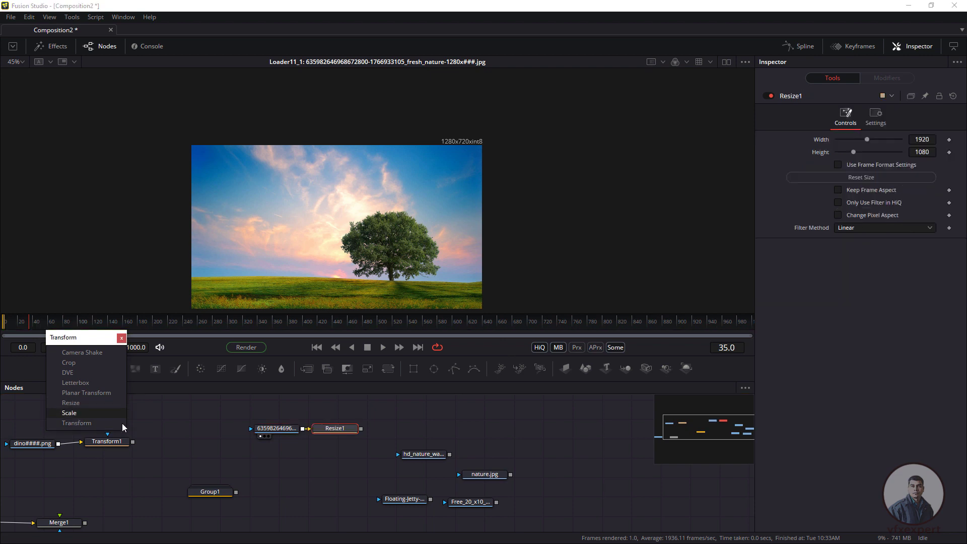
key("1")
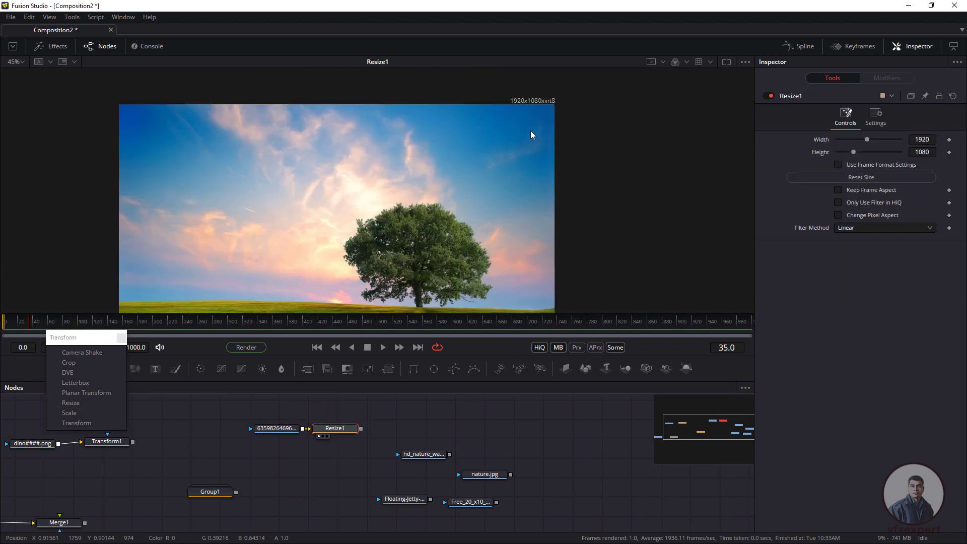
Show the whole hd_nature_wallpaper.jpg image in the viewer to check its original resolution
left_click_drag(392, 452, 331, 449)
key("1")
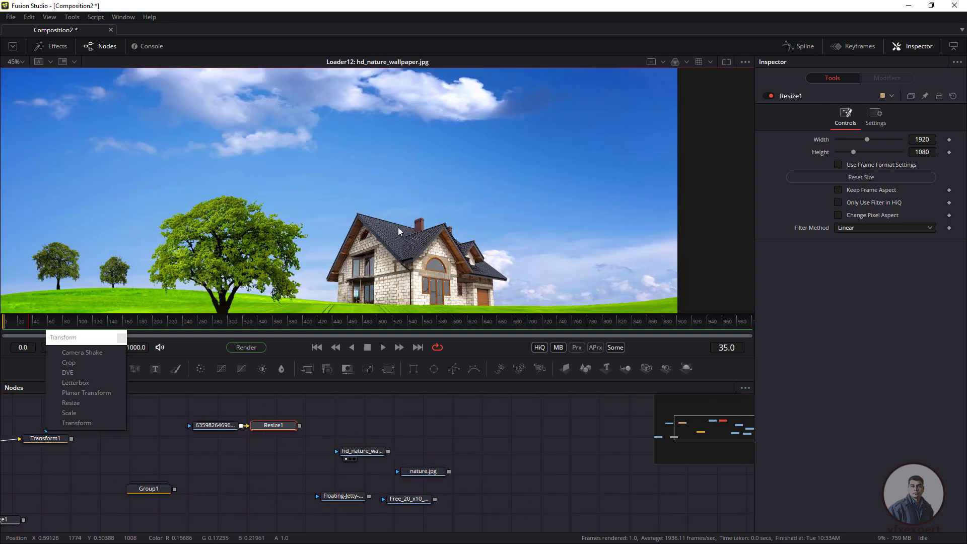
left_click_drag(402, 225, 383, 200)
key("ctrl+f")
scroll(384, 202, "down", 1)
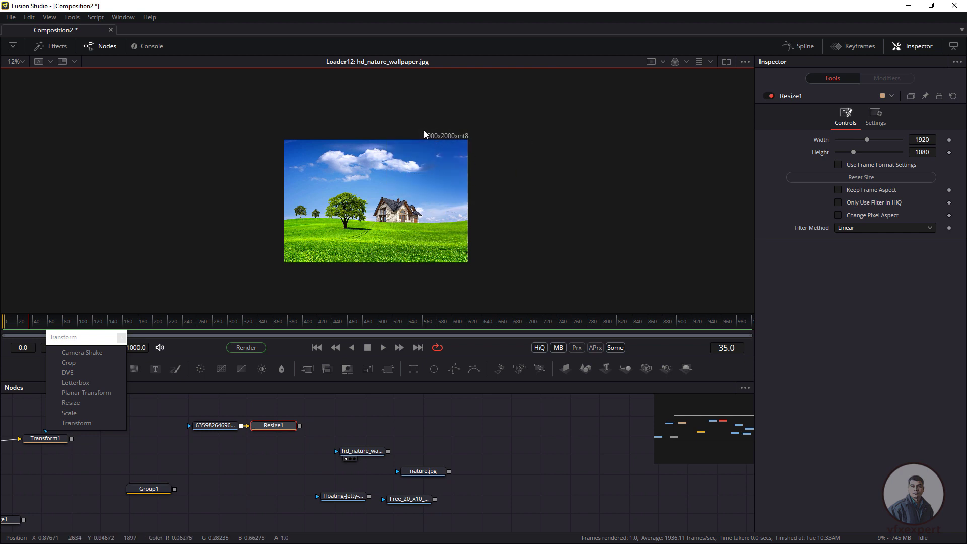
Add a second Resize node after the hd_nature_wallpaper.jpg loader and show its output in the viewer
left_click_drag(366, 451, 369, 438)
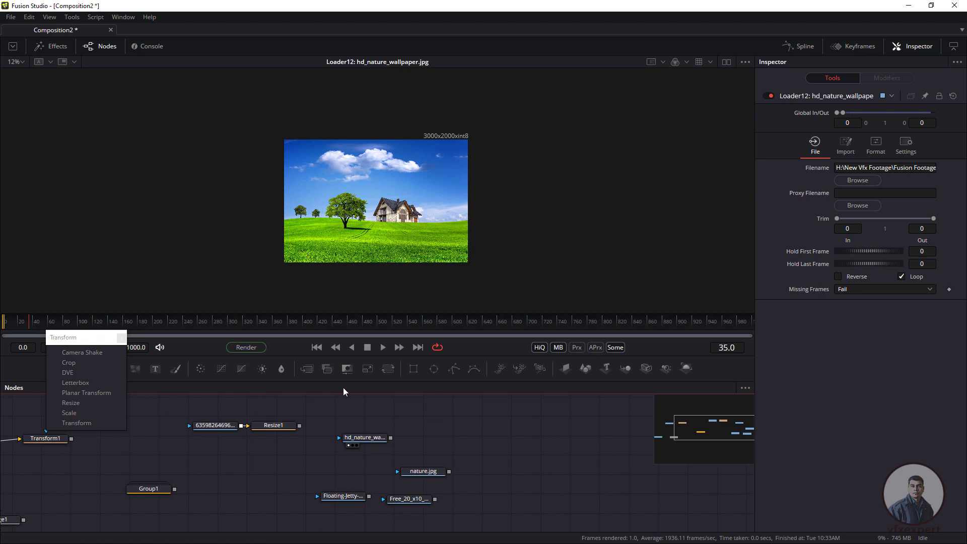
left_click(78, 403)
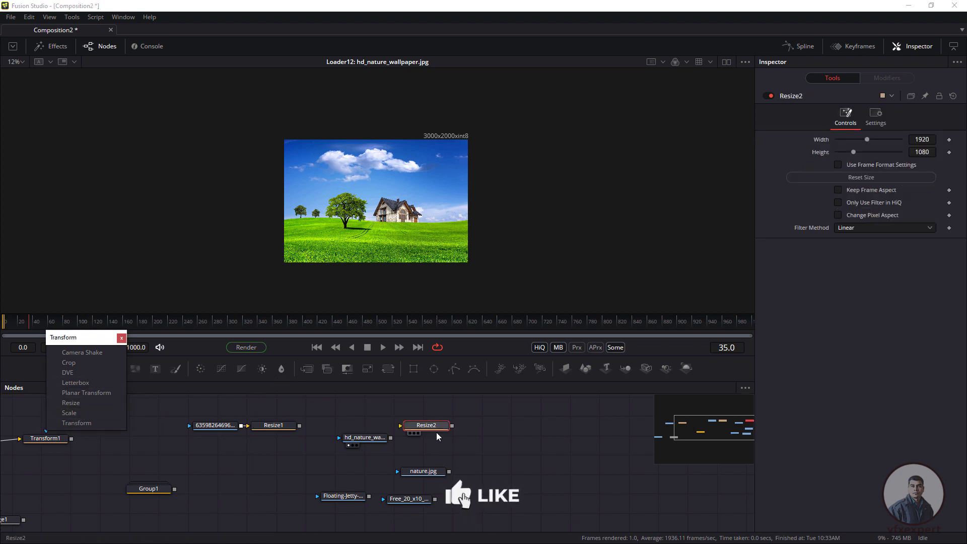
left_click_drag(426, 425, 412, 260)
scroll(420, 209, "up", 2)
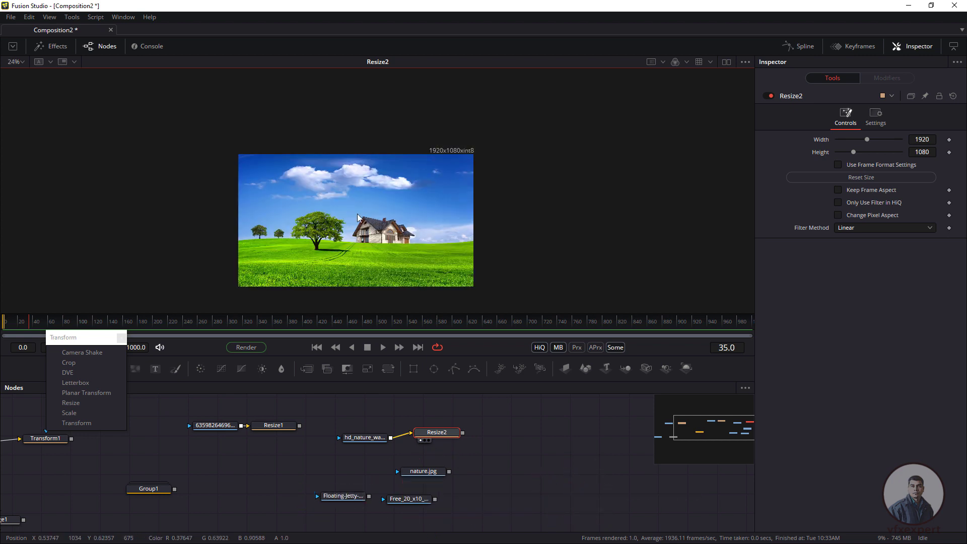
scroll(347, 258, "up", 1)
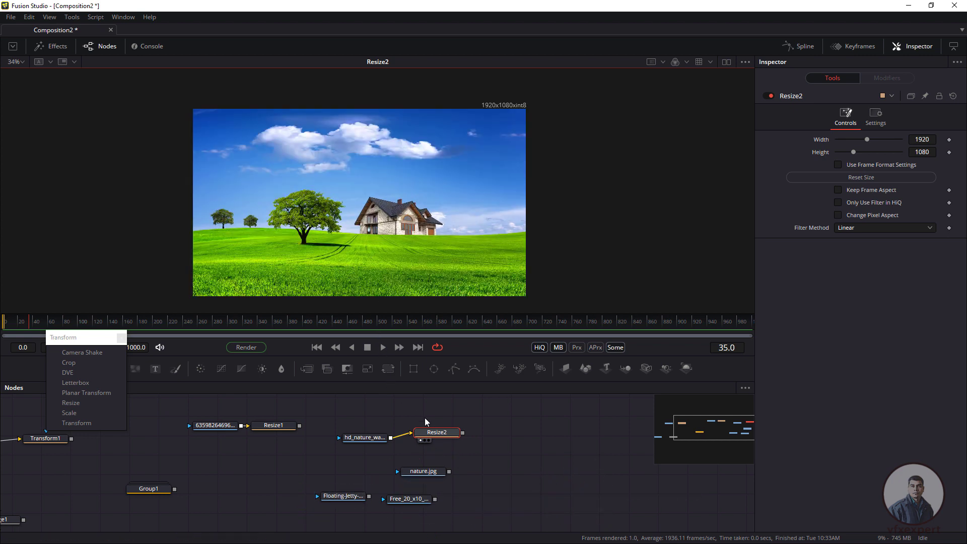
Compare the original hd_nature_wallpaper.jpg with the Resize2 output for changes in frame size and image proportions
left_click_drag(441, 434, 442, 436)
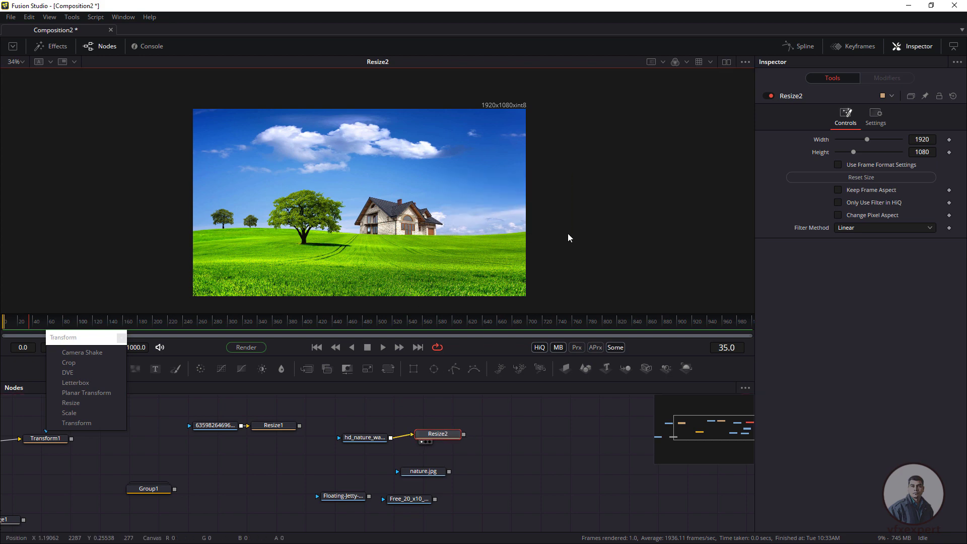
left_click(348, 445)
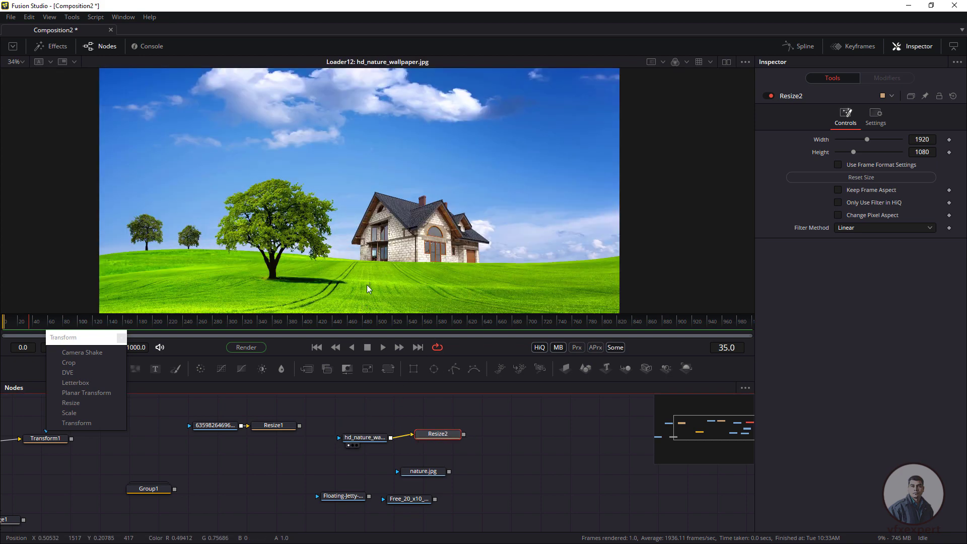
key("ctrl+f")
left_click(423, 441)
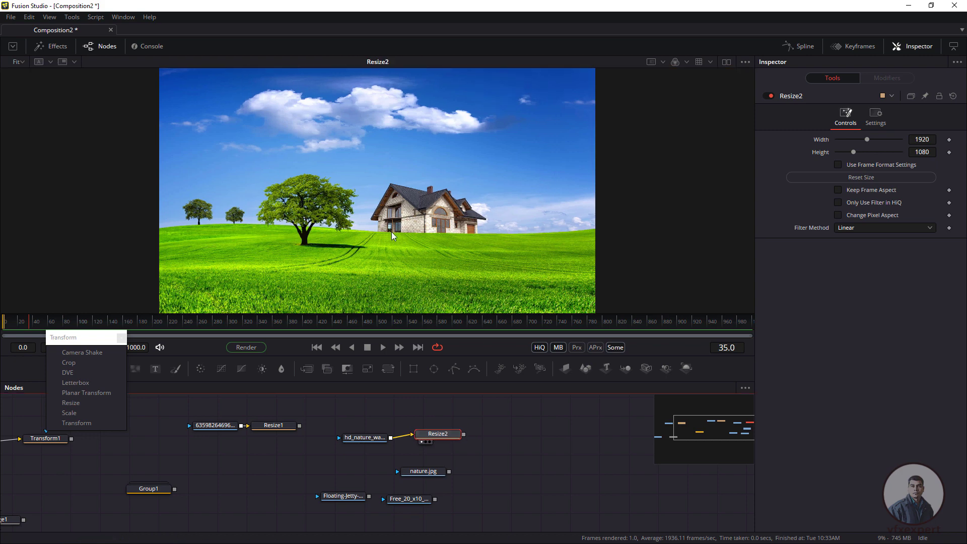
left_click(348, 445)
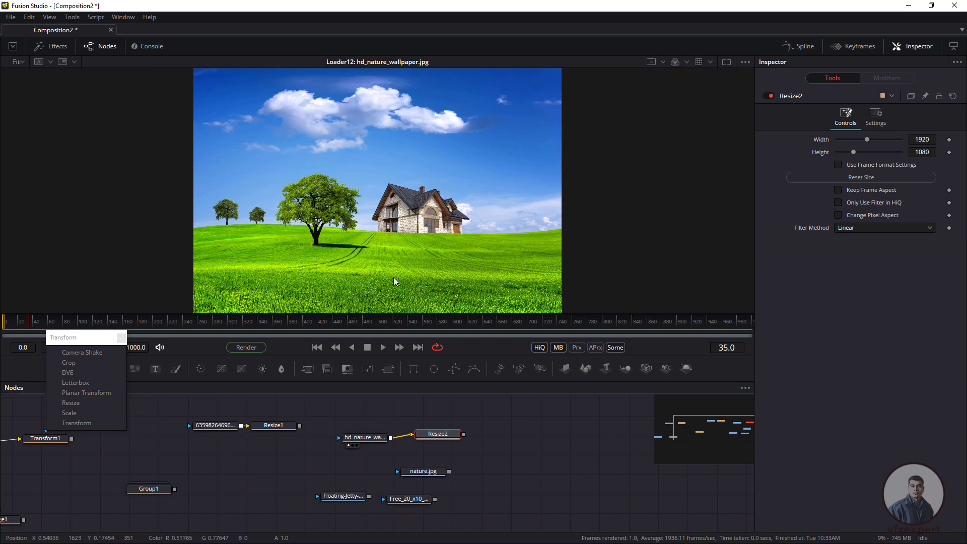
left_click(423, 441)
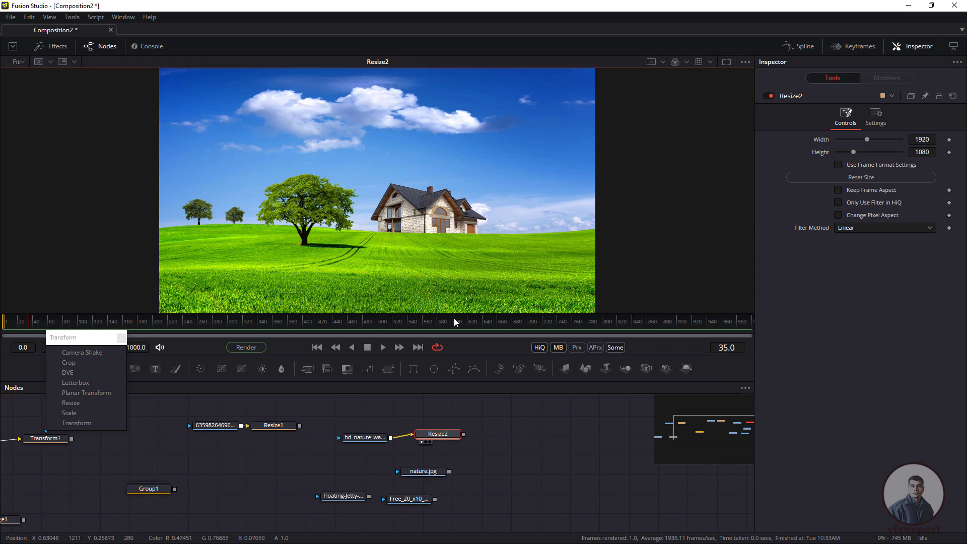
left_click_drag(451, 434, 455, 436)
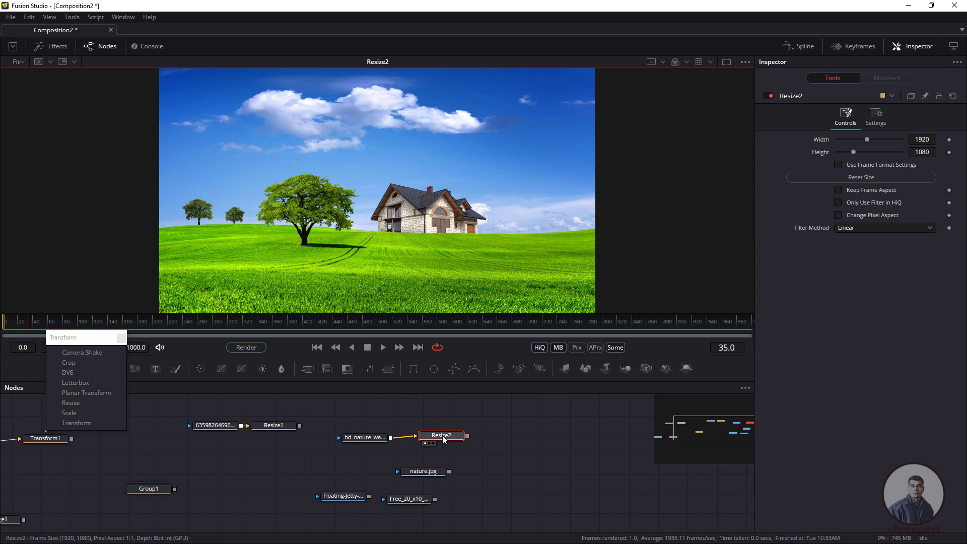
left_click_drag(442, 435, 445, 437)
scroll(448, 284, "down", 1)
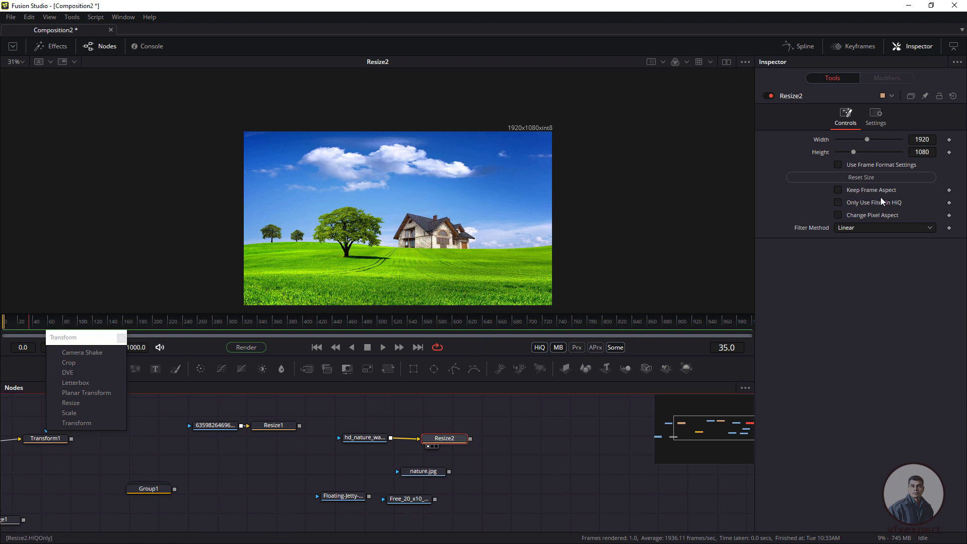
Enable Keep Frame Aspect on Resize2 and compare its output with the original wallpaper image
left_click(838, 189)
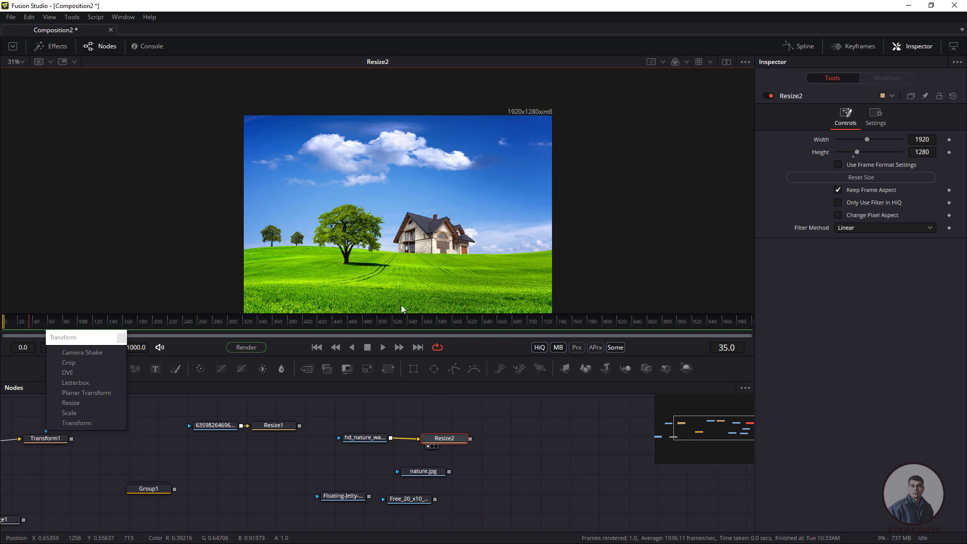
left_click_drag(371, 436, 386, 263)
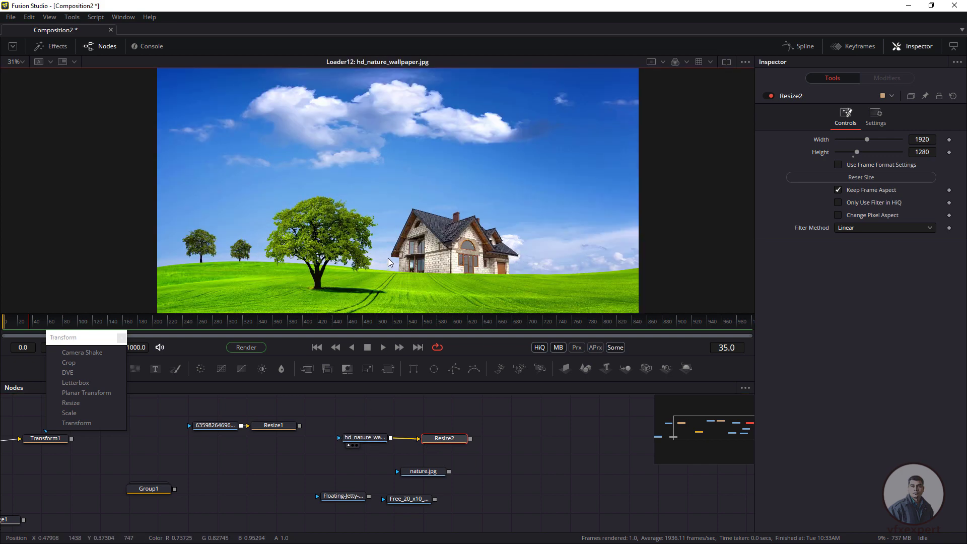
left_click_drag(441, 438, 416, 202)
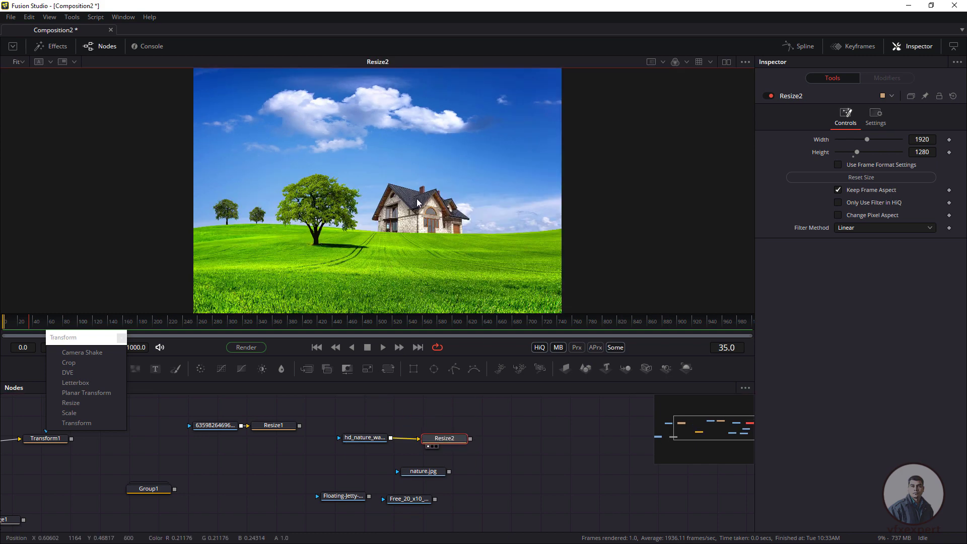
left_click(349, 445)
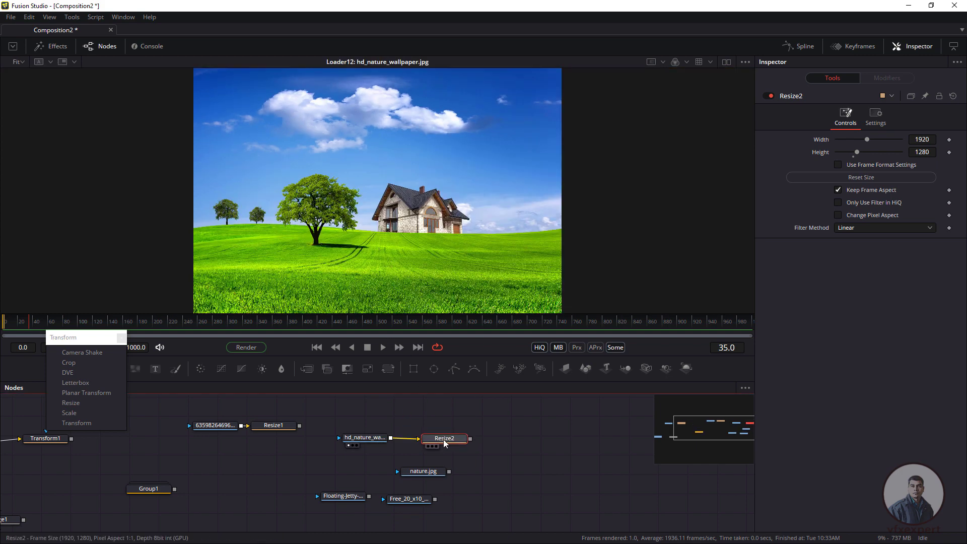
left_click_drag(445, 443, 451, 201)
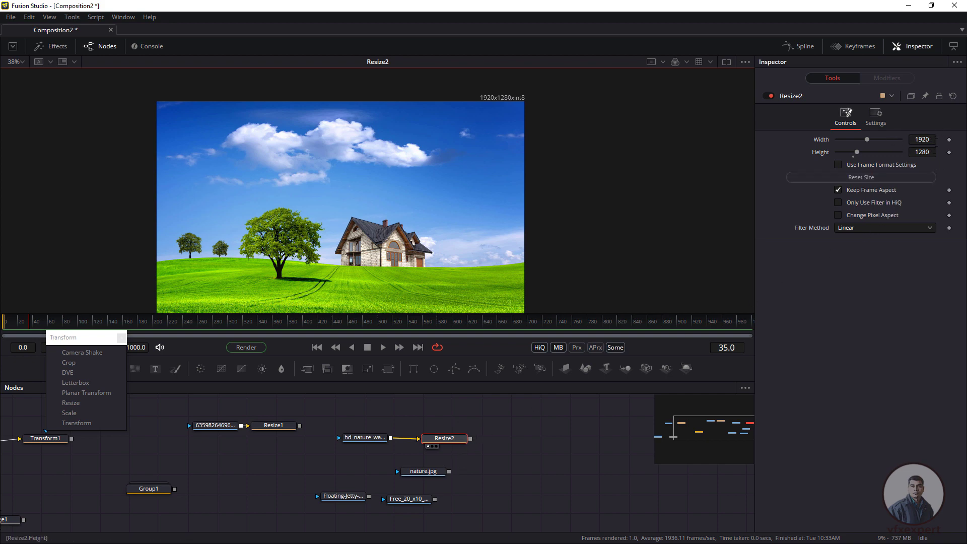
Turn off Keep Frame Aspect on Resize2 and reset its height to the default 1080
left_click(854, 157)
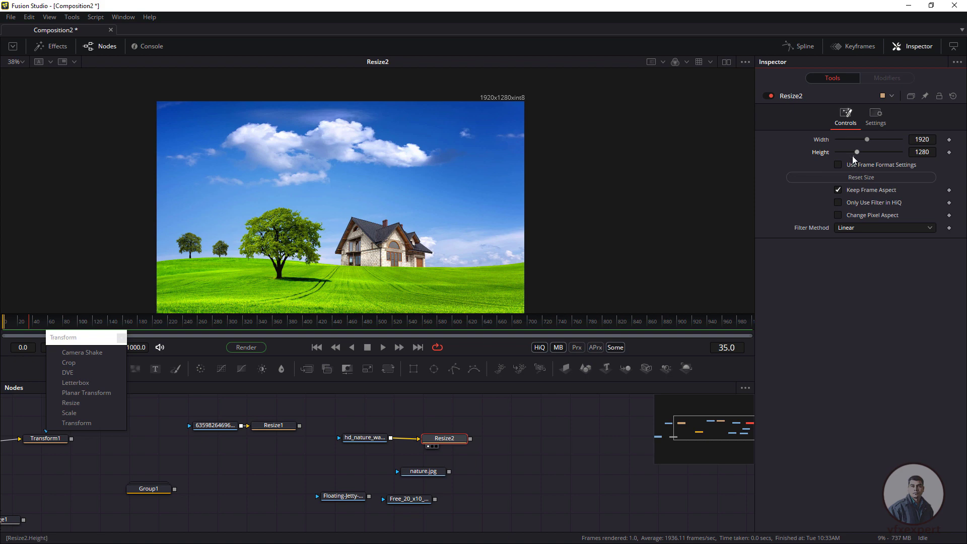
left_click(838, 190)
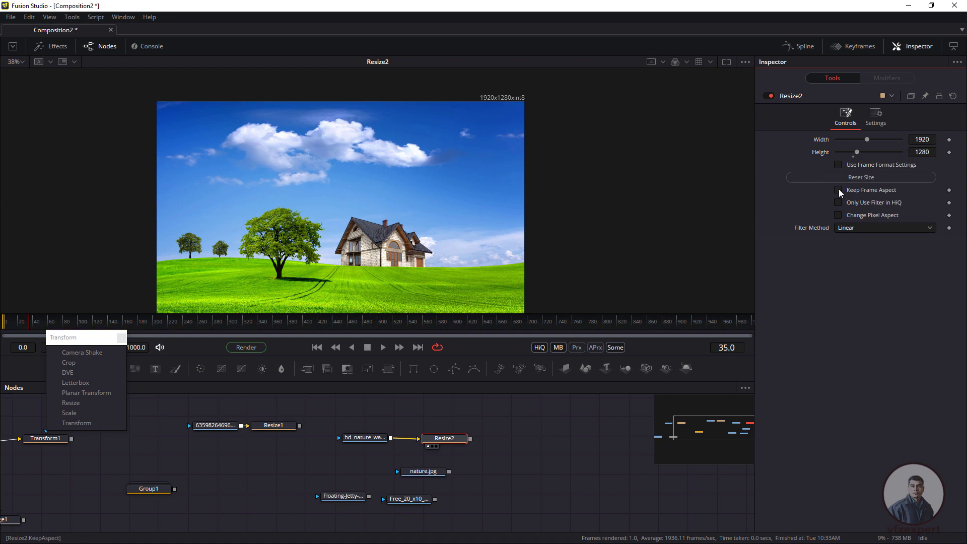
left_click(852, 153)
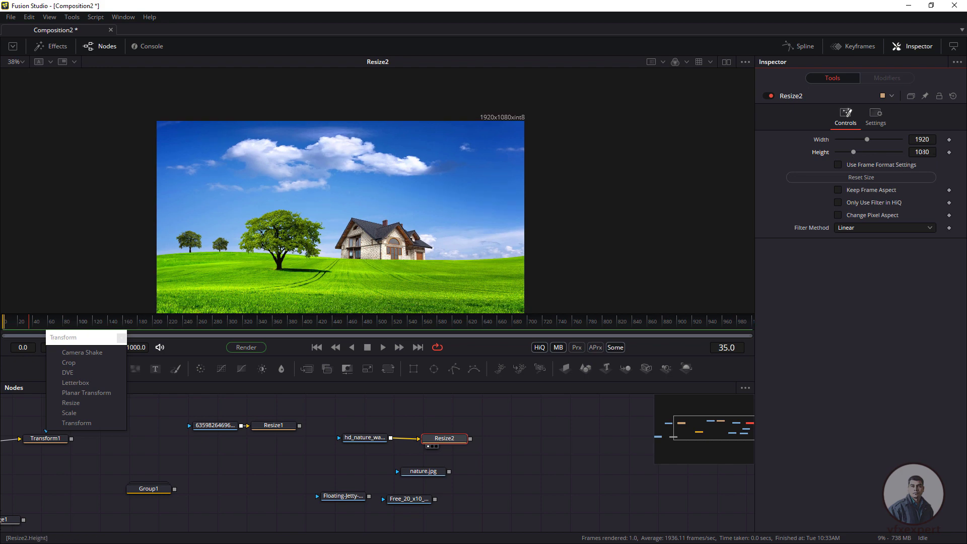
key("ctrl+f")
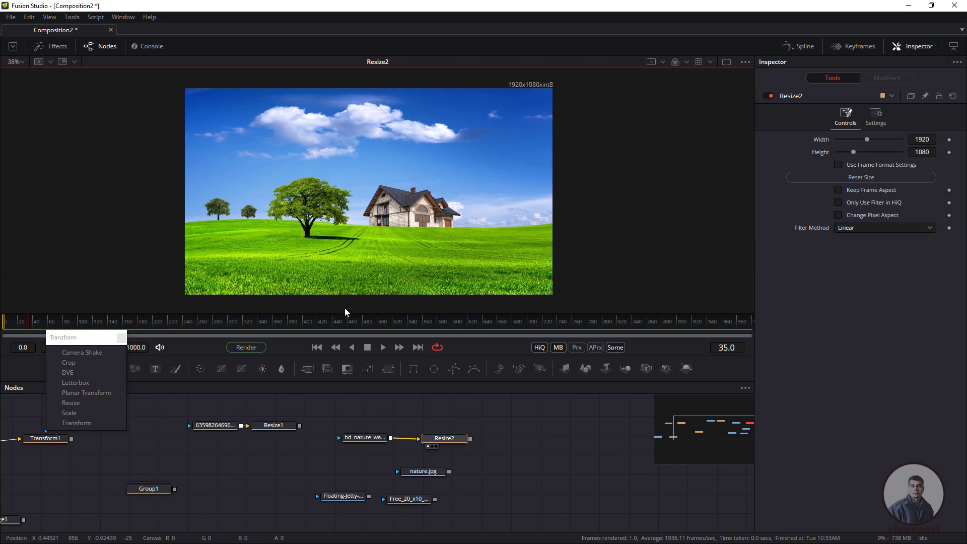
Set Resize2's width to 960 and height to 480 and check the resulting image proportions
left_click(443, 439)
left_click(584, 80)
left_click_drag(523, 217, 494, 236)
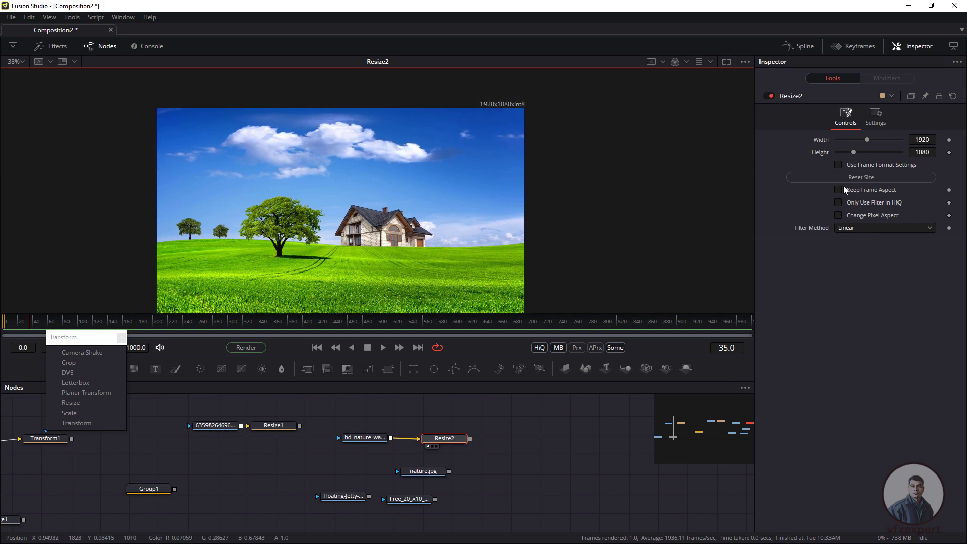
left_click(929, 150)
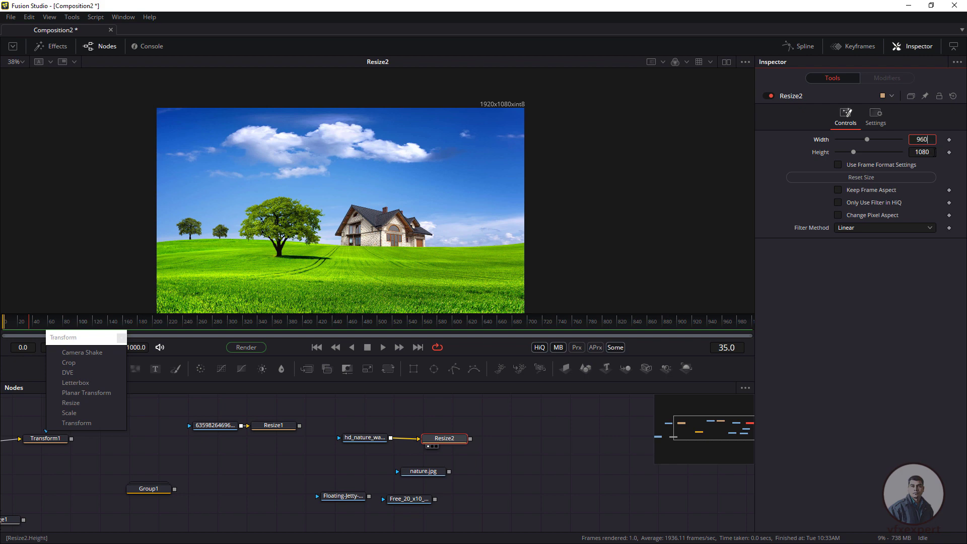
type("960")
key("Tab")
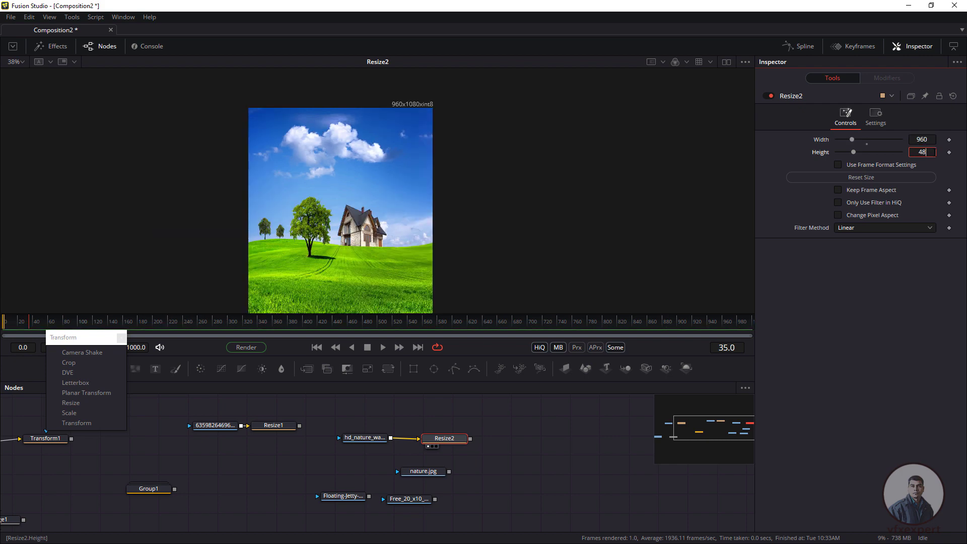
key("Return")
left_click(443, 245)
scroll(371, 229, "up", 2)
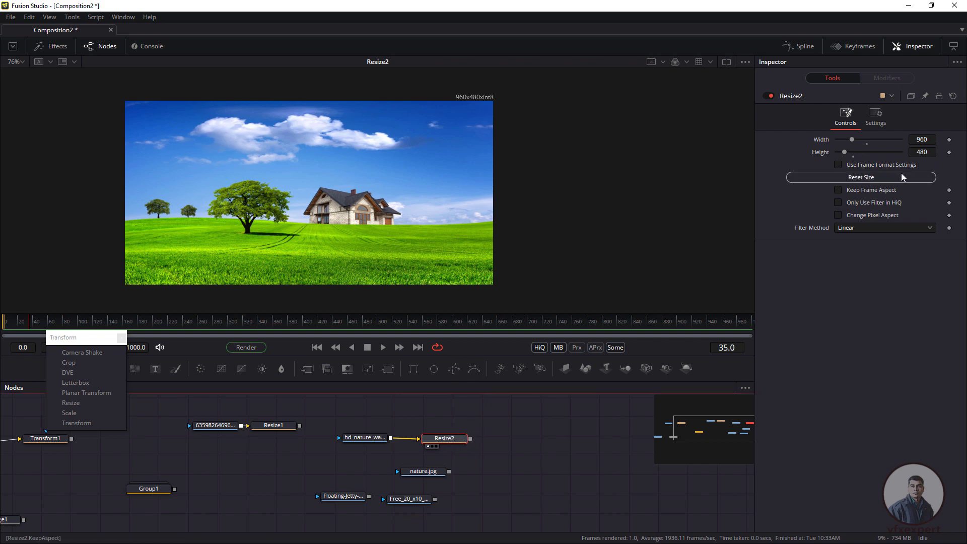
Reset Resize2's width and height to their defaults of 1920 and 1080
left_click(866, 140)
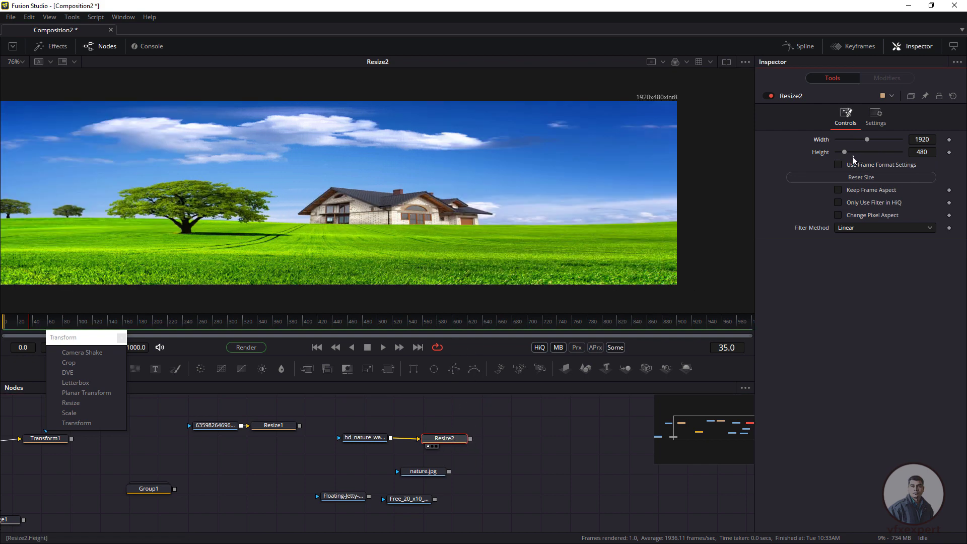
left_click(852, 152)
scroll(395, 246, "down", 3)
scroll(430, 242, "up", 3)
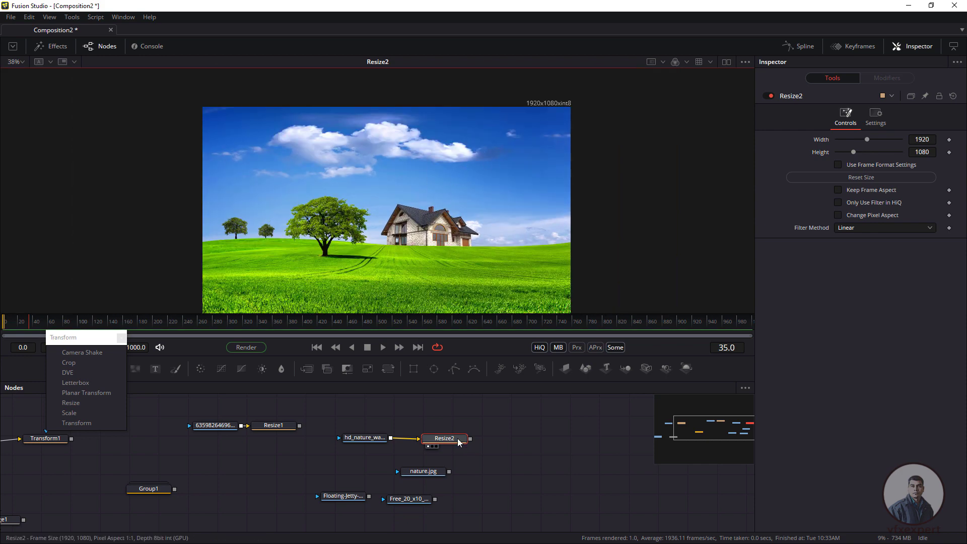
Insert a single Transform node between the hd_nature_wallpaper.jpg loader and Resize2, spacing the nodes apart in the graph
left_click_drag(457, 437, 495, 439)
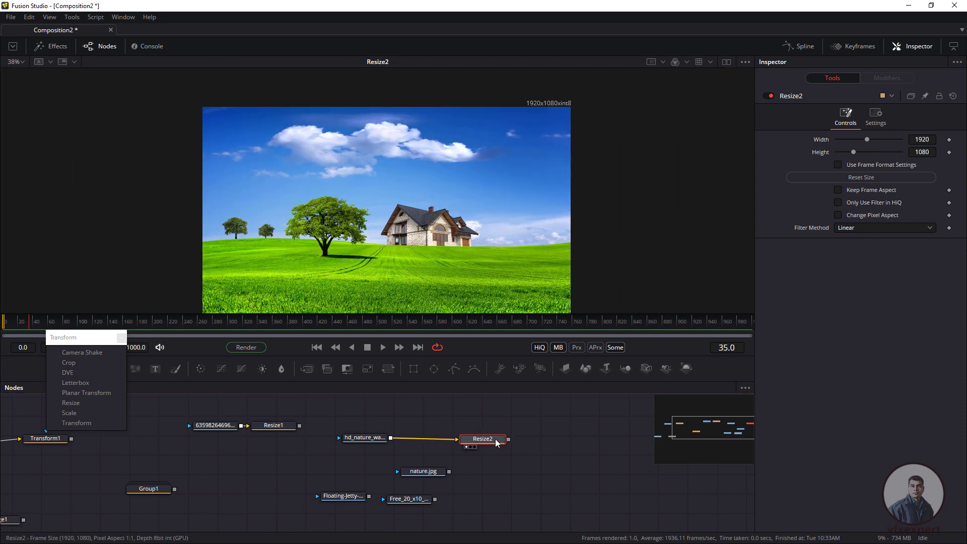
left_click(337, 112)
scroll(451, 240, "down", 1)
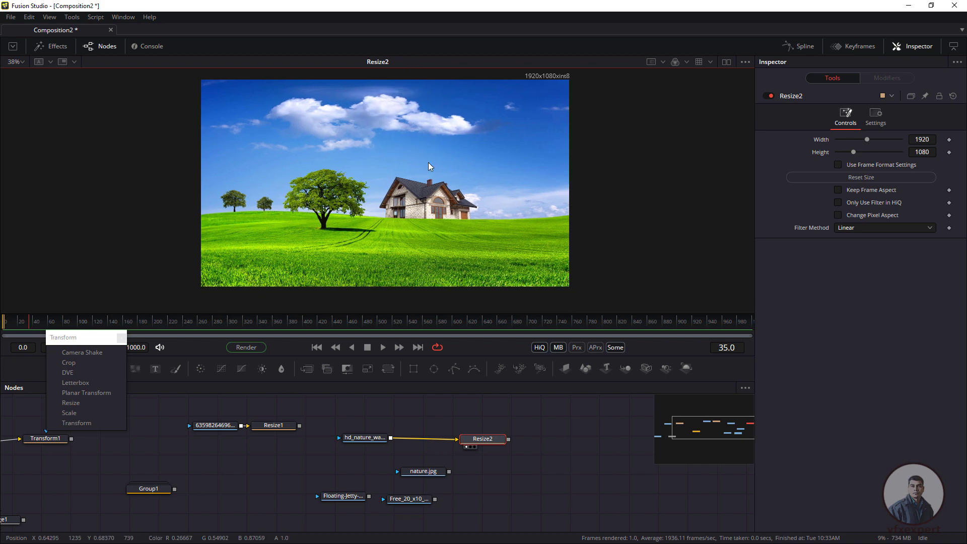
scroll(431, 189, "up", 1)
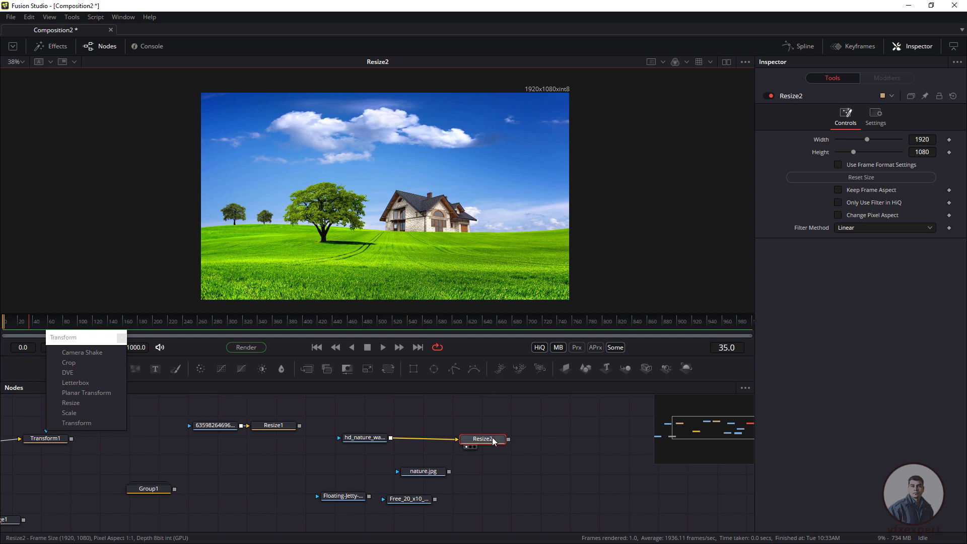
left_click_drag(491, 437, 487, 438)
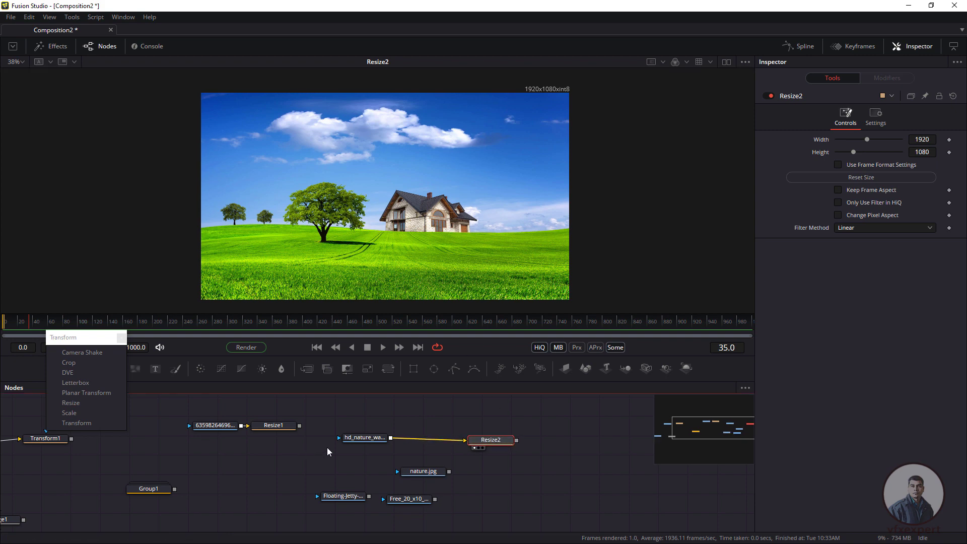
left_click(364, 437)
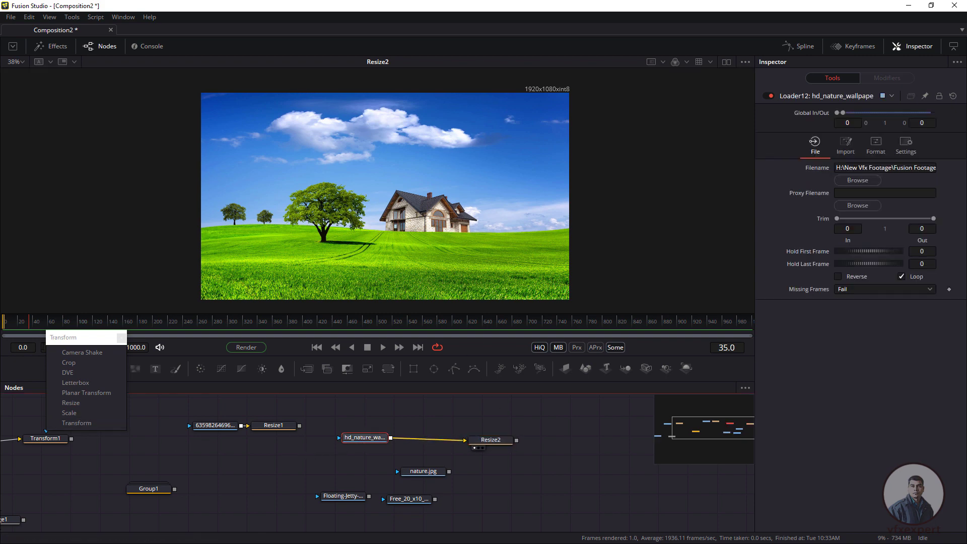
double_click(77, 423)
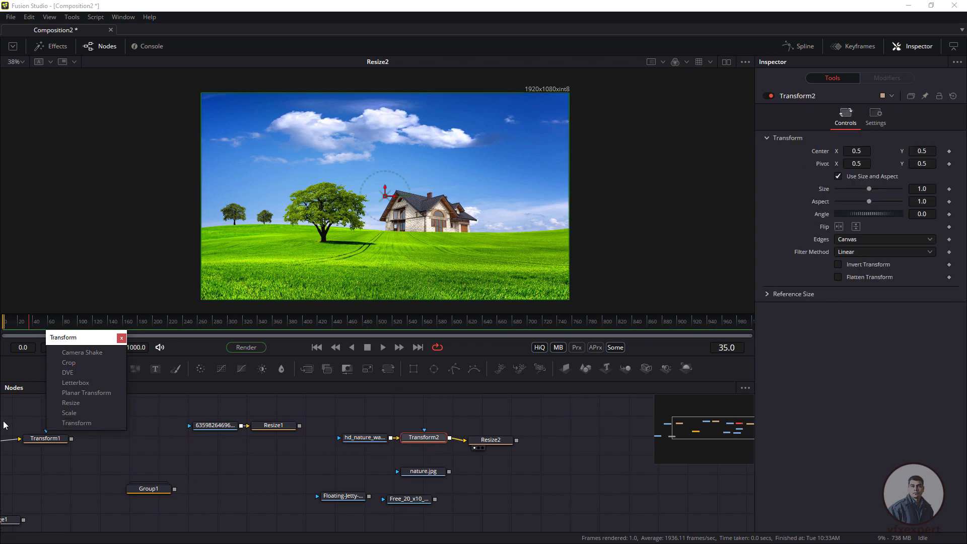
double_click(77, 423)
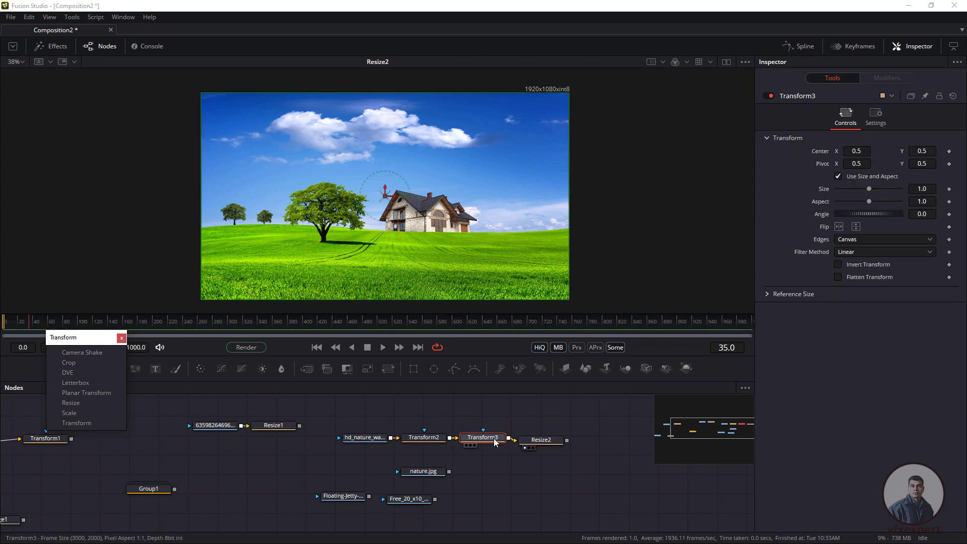
key("Delete")
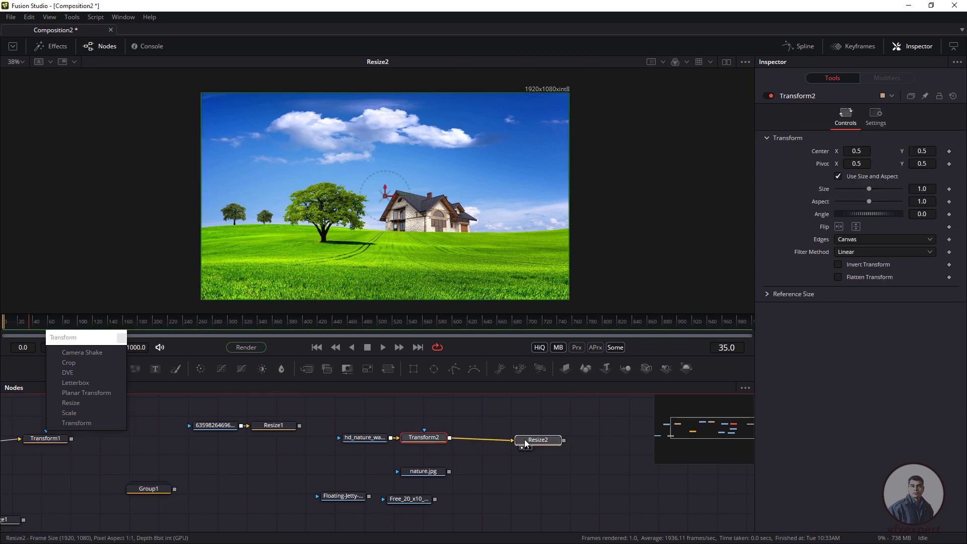
left_click_drag(525, 443, 514, 437)
left_click_drag(430, 438, 438, 437)
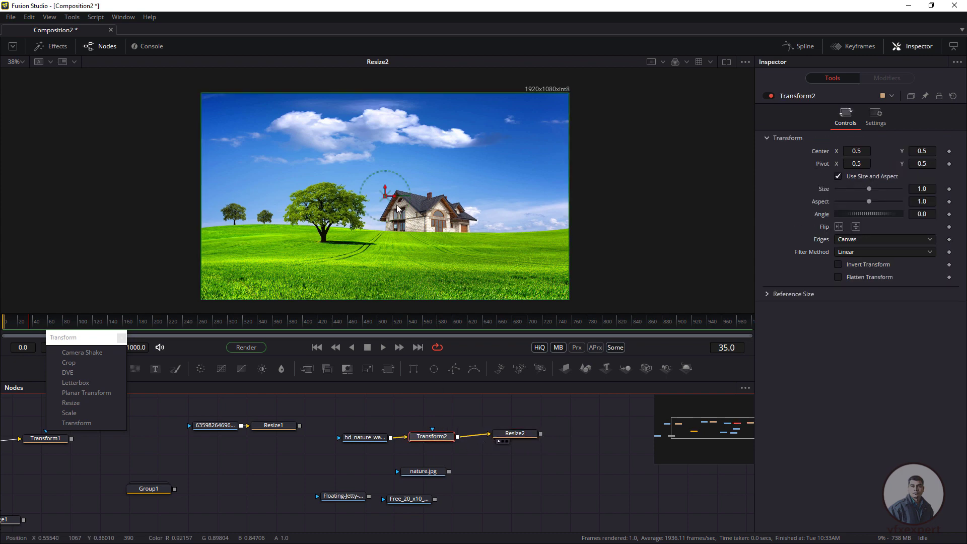
Turn off Use Size and Aspect on Transform2 and stretch the image vertically to a Y Size of about 1.14
left_click(838, 176)
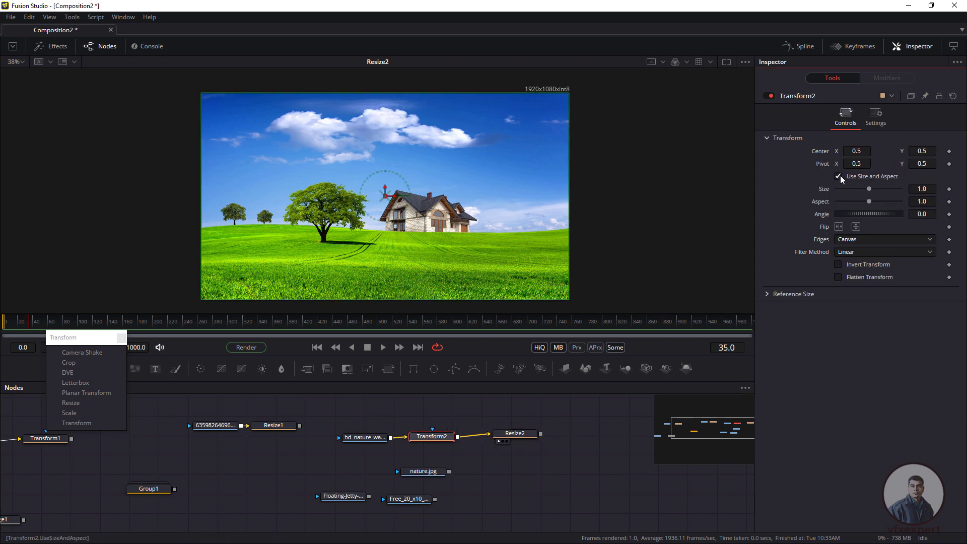
left_click_drag(428, 298, 426, 315)
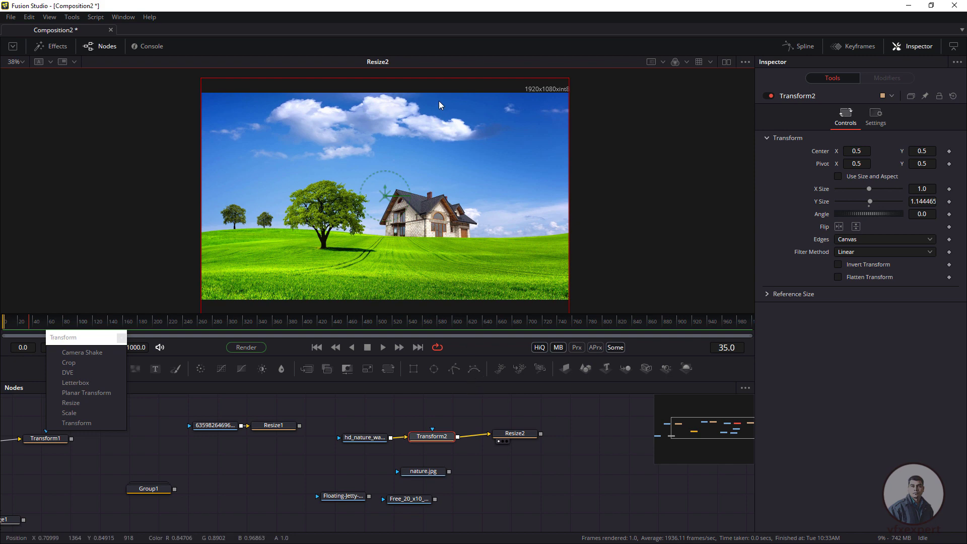
scroll(513, 114, "up", 2)
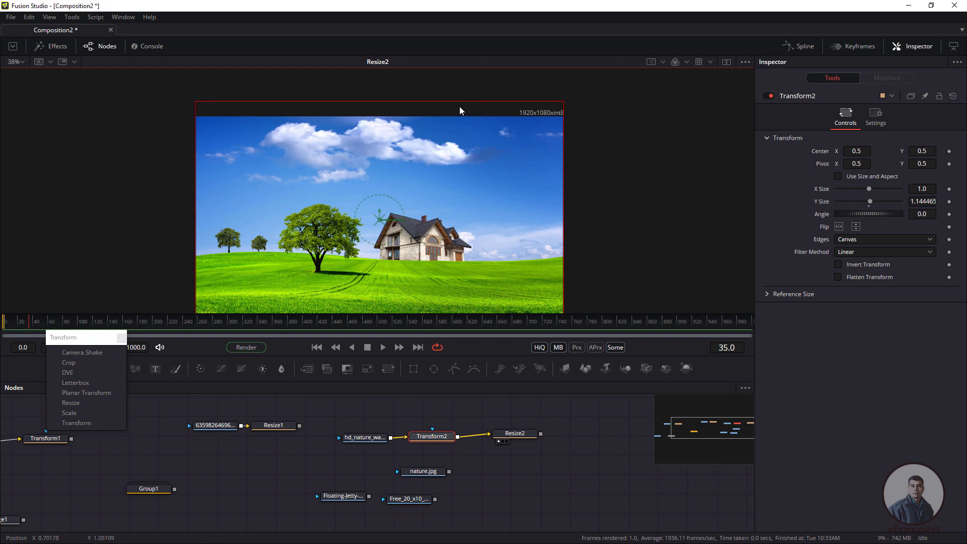
left_click(451, 407)
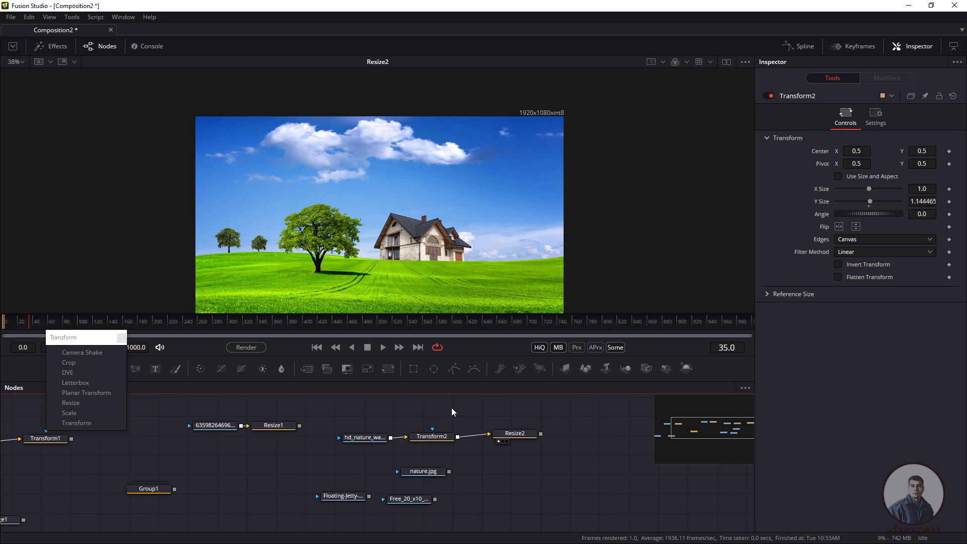
left_click_drag(360, 223, 374, 204)
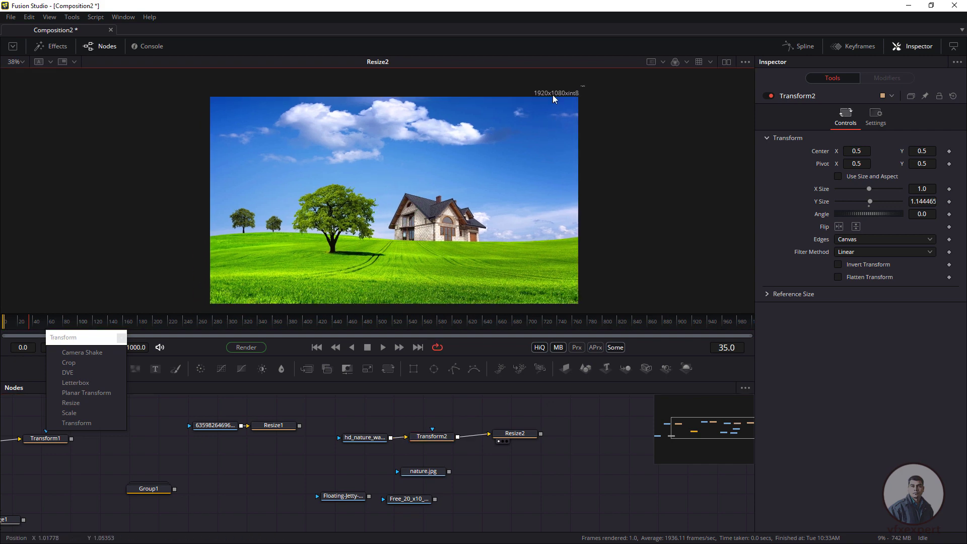
Set Transform2's Y Size to 0.97 and place Resize2 closer to Transform2 in the node graph
left_click(433, 436)
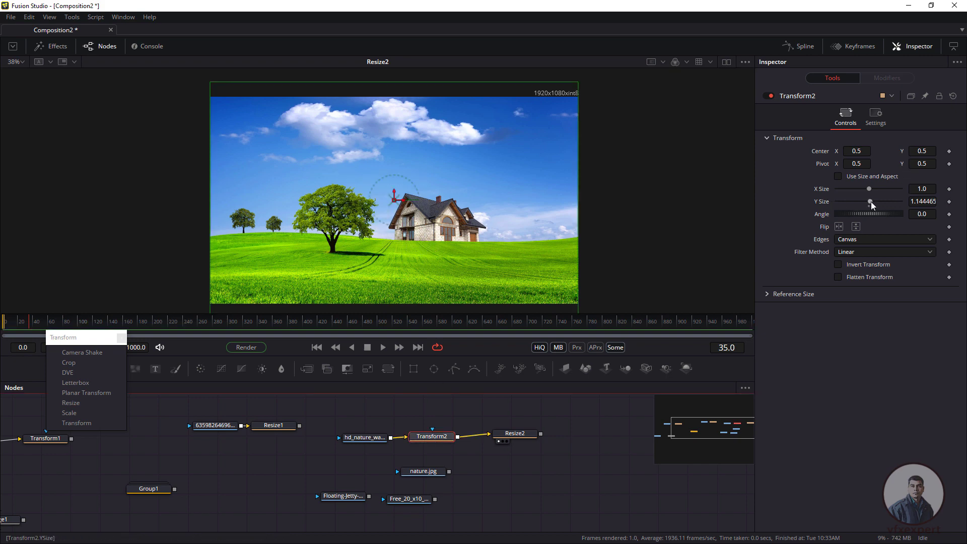
left_click_drag(871, 201, 868, 203)
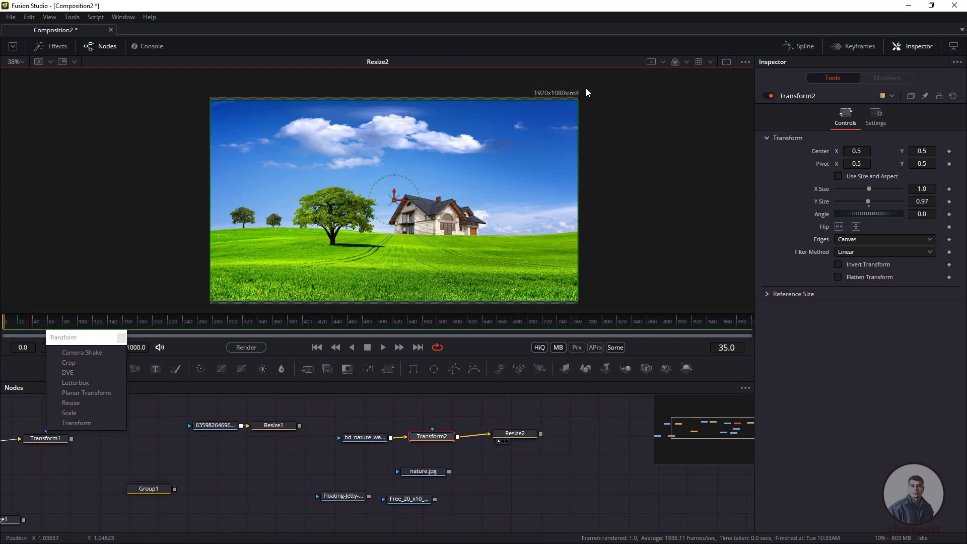
scroll(415, 445, "right", 5)
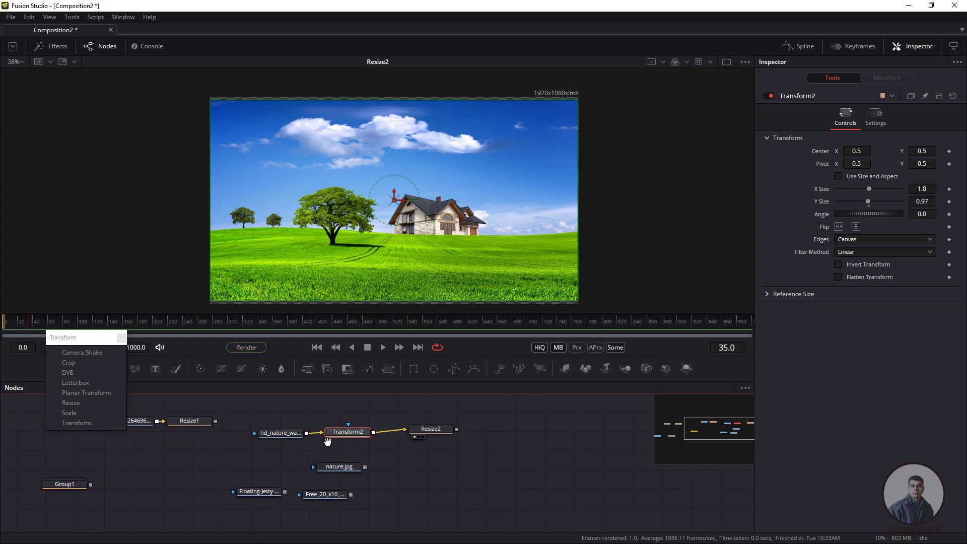
left_click_drag(405, 433, 387, 435)
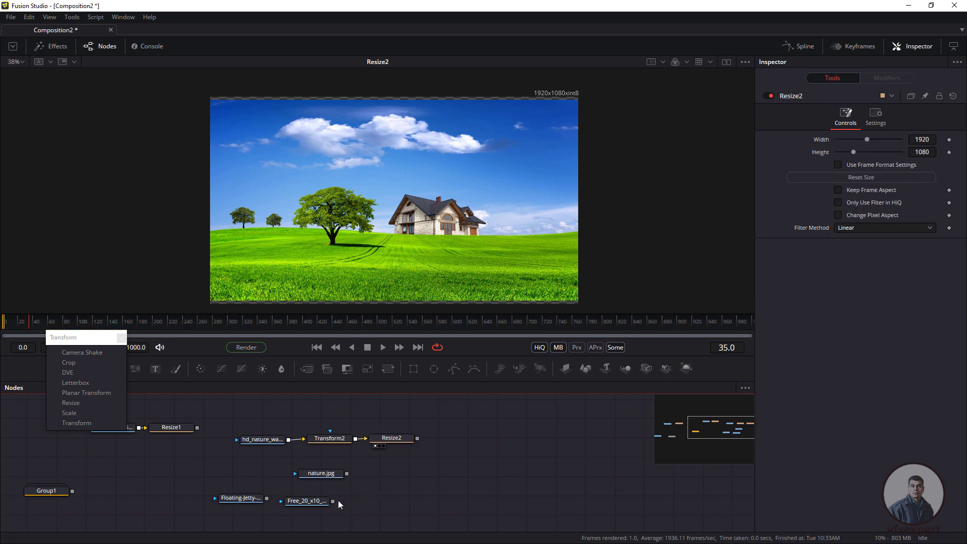
View the Free_20_x10, Floating-Jetty and nature.jpg loaders one after another to compare their frame sizes
left_click_drag(319, 501, 418, 211)
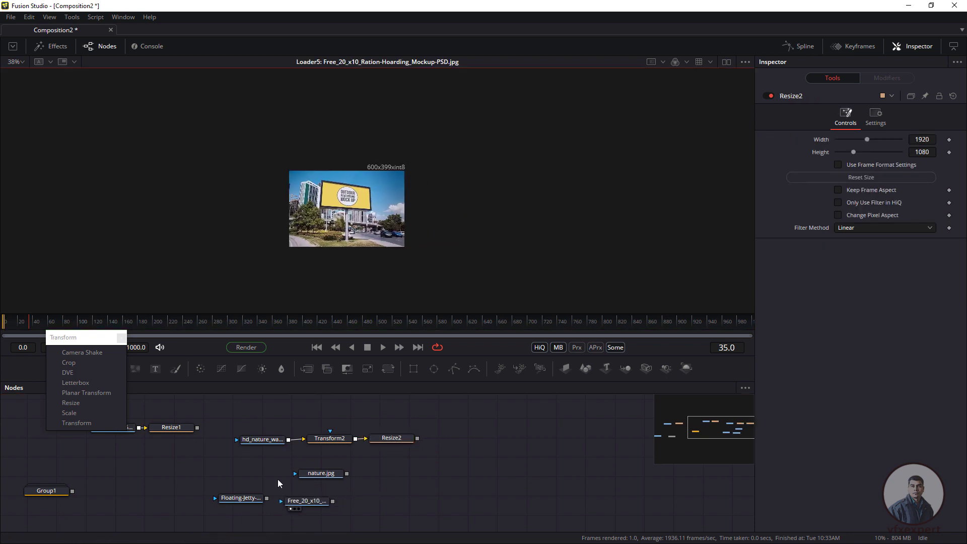
left_click_drag(247, 497, 379, 244)
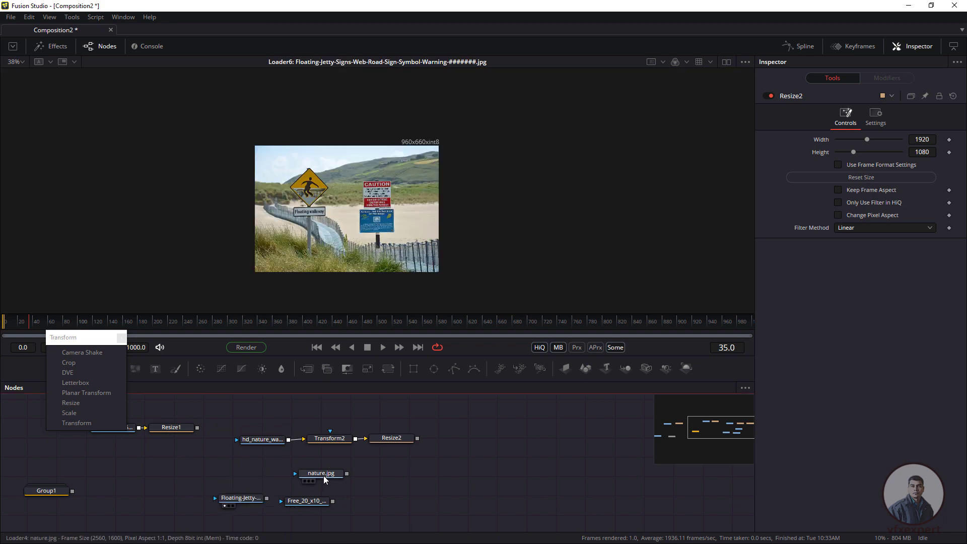
left_click_drag(324, 475, 380, 268)
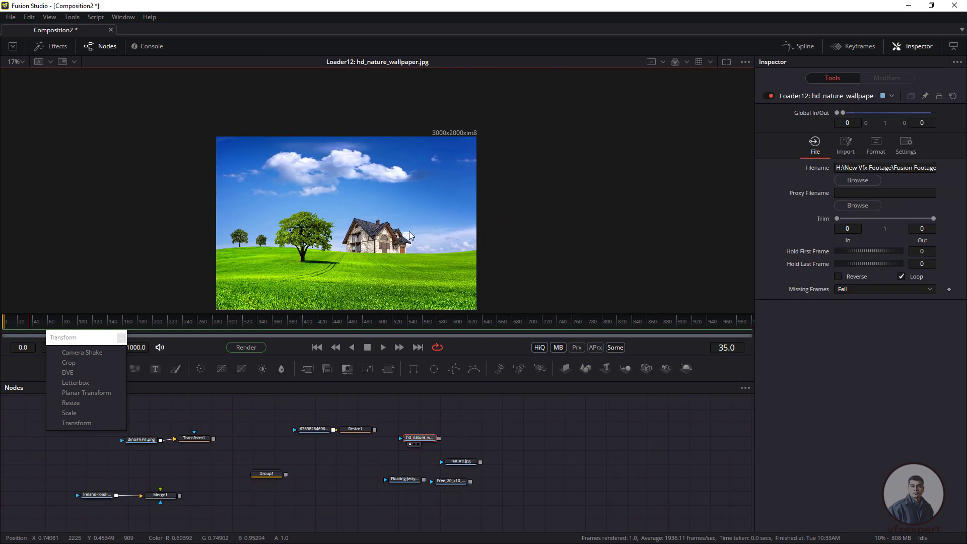
Inspect the full hd_nature_wallpaper.jpg frame in the viewer and move its loader slightly higher in the node graph
scroll(408, 235, "up", 3)
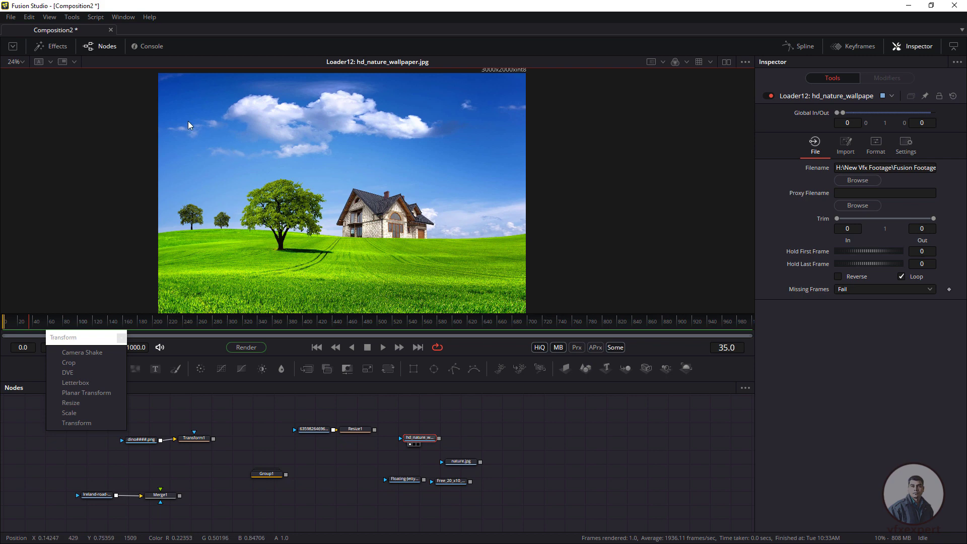
left_click_drag(188, 121, 501, 302)
left_click(430, 438)
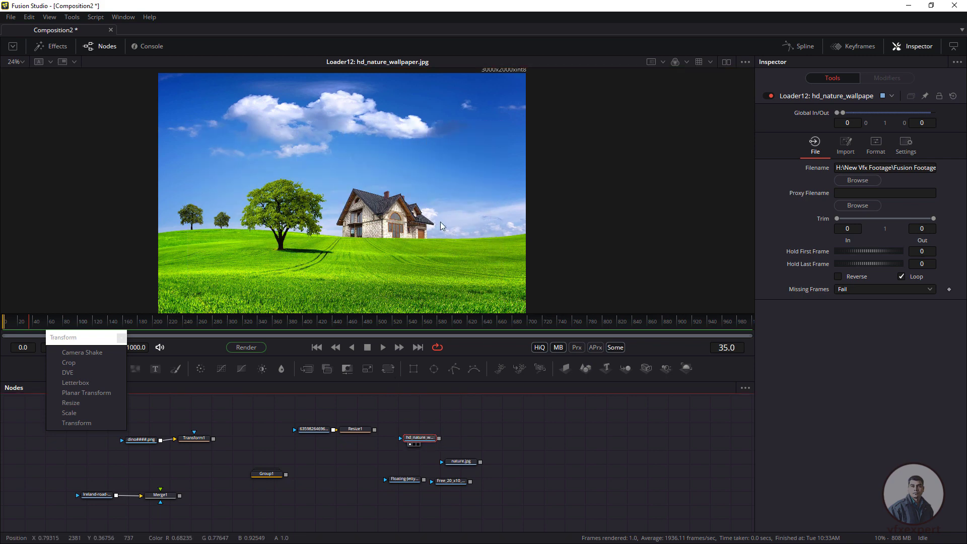
scroll(440, 222, "down", 3)
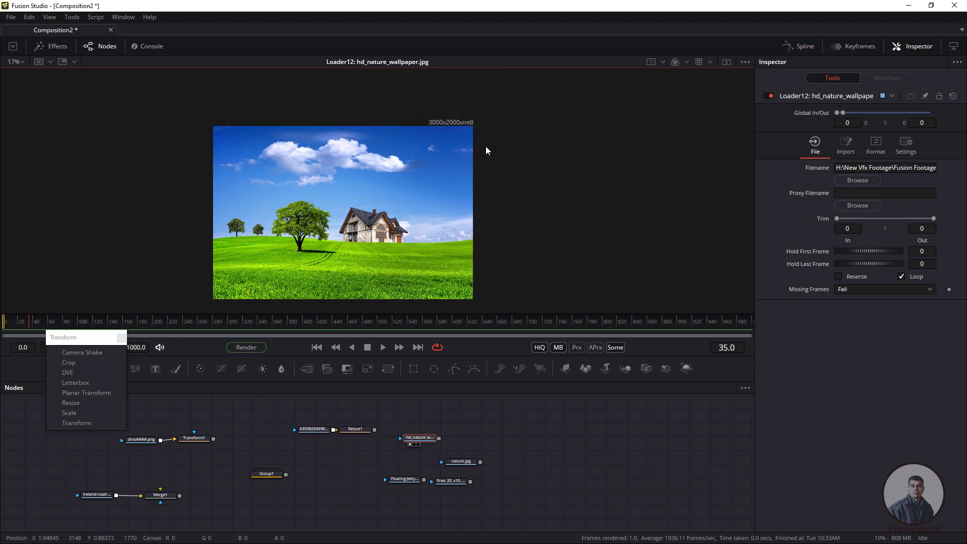
scroll(455, 444, "up", 2)
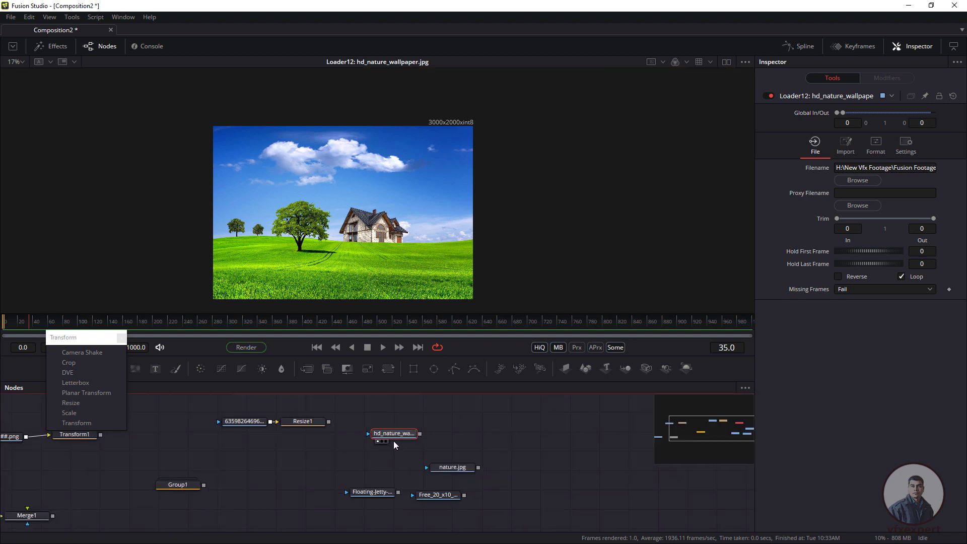
left_click_drag(394, 440, 390, 426)
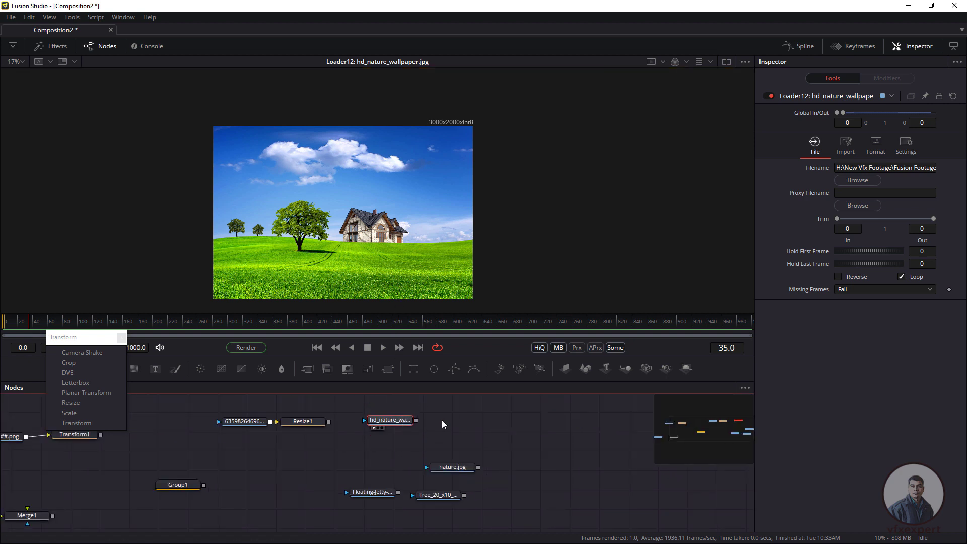
key("shift+space")
type("cr")
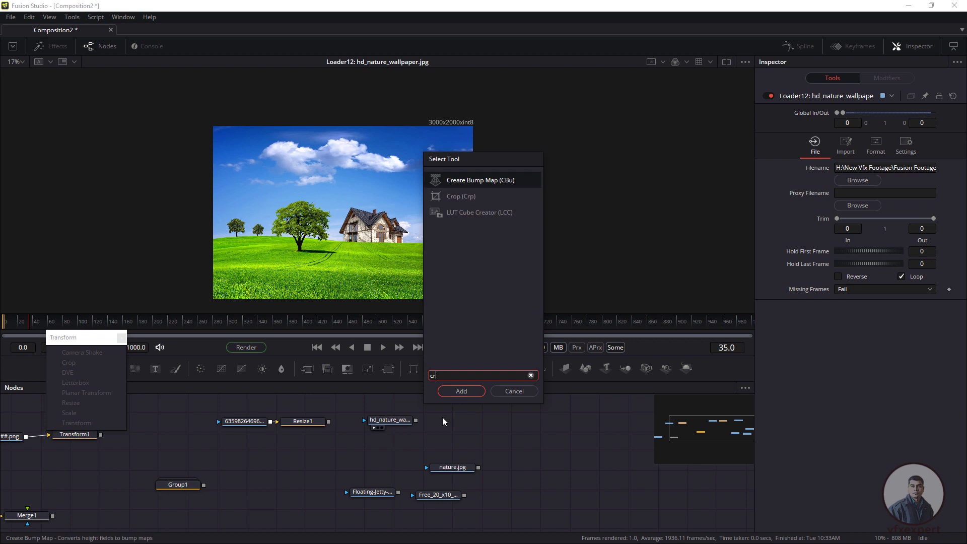
type("op")
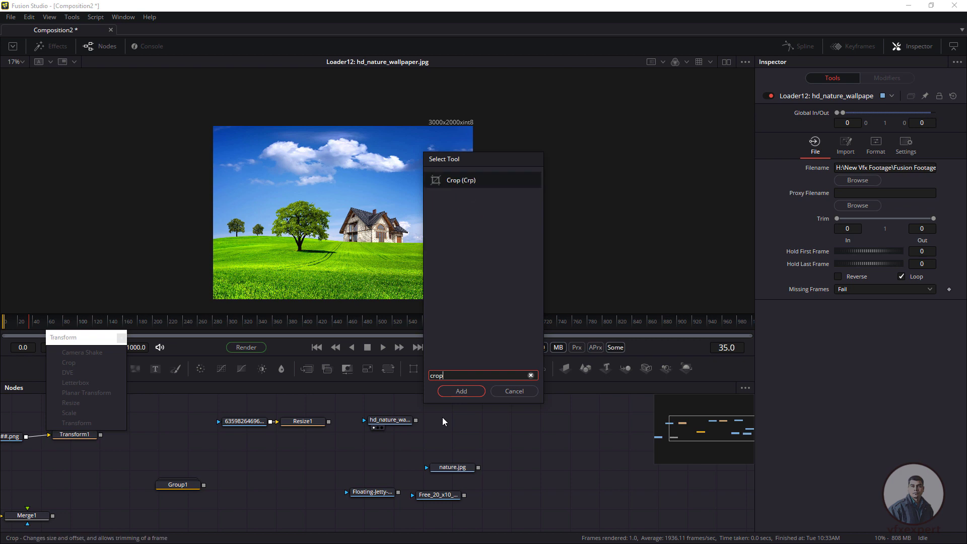
left_click(506, 392)
Add a Crop node after the hd_nature_wallpaper.jpg loader and show its output in the viewer
key("shift+space")
type("bac")
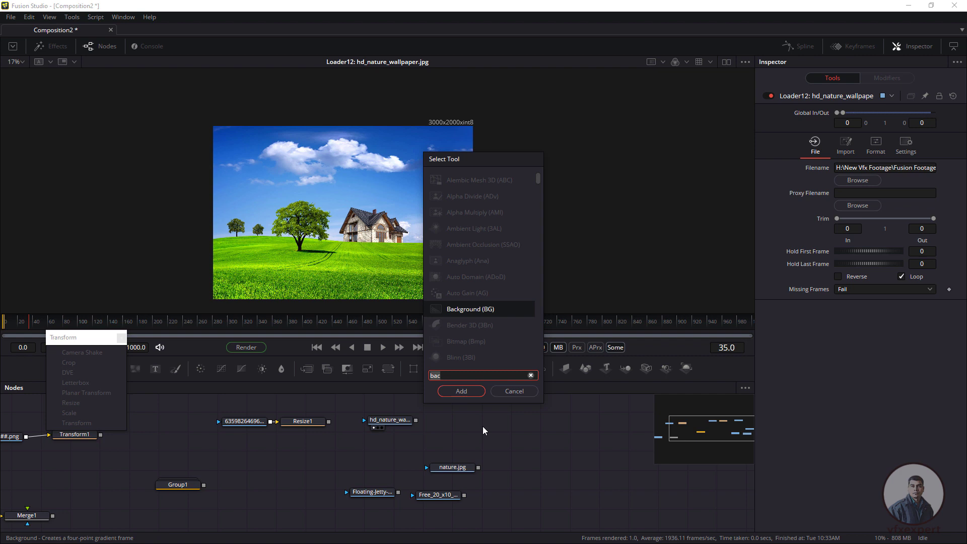
key("BackSpace")
key("BackSpace")
key("BackSpace")
type("crop")
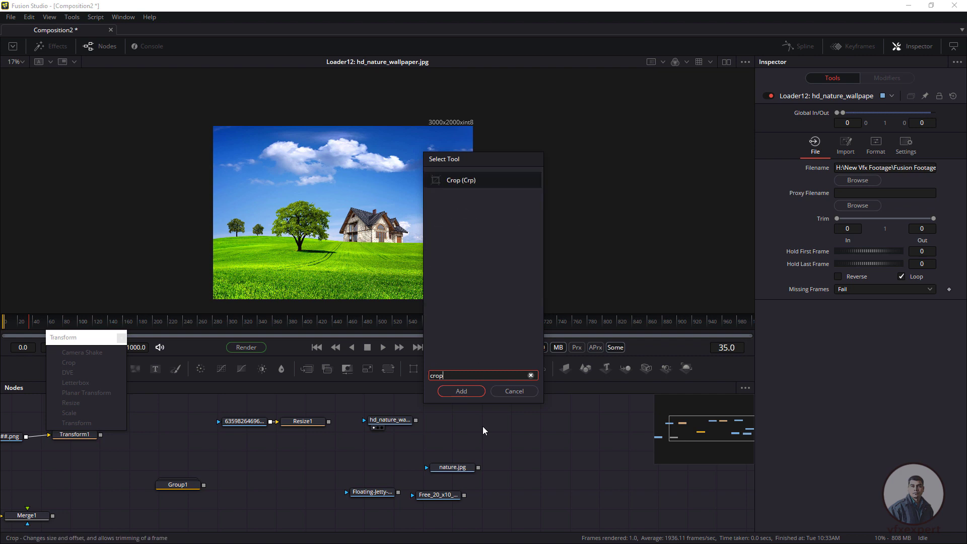
left_click(467, 392)
left_click_drag(416, 421, 410, 254)
scroll(412, 222, "up", 2)
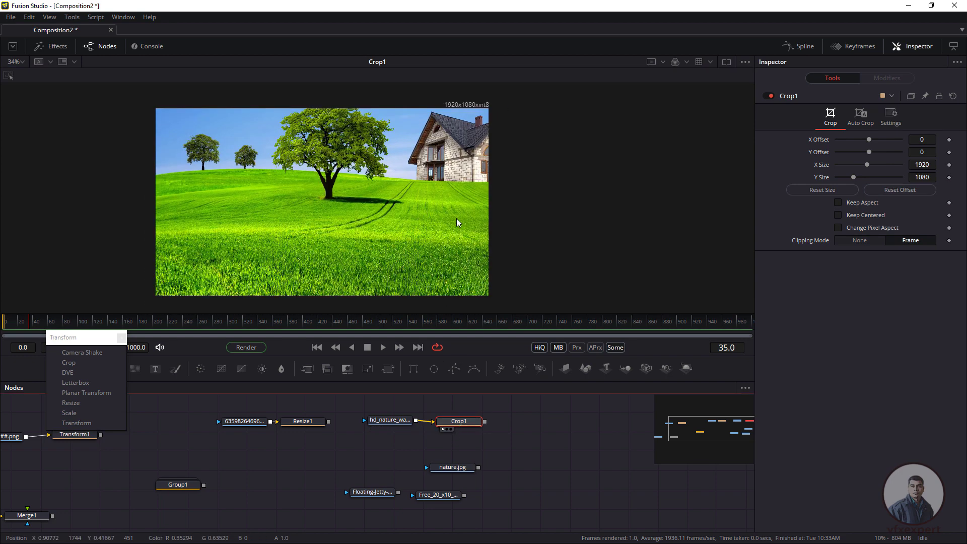
left_click_drag(458, 220, 456, 223)
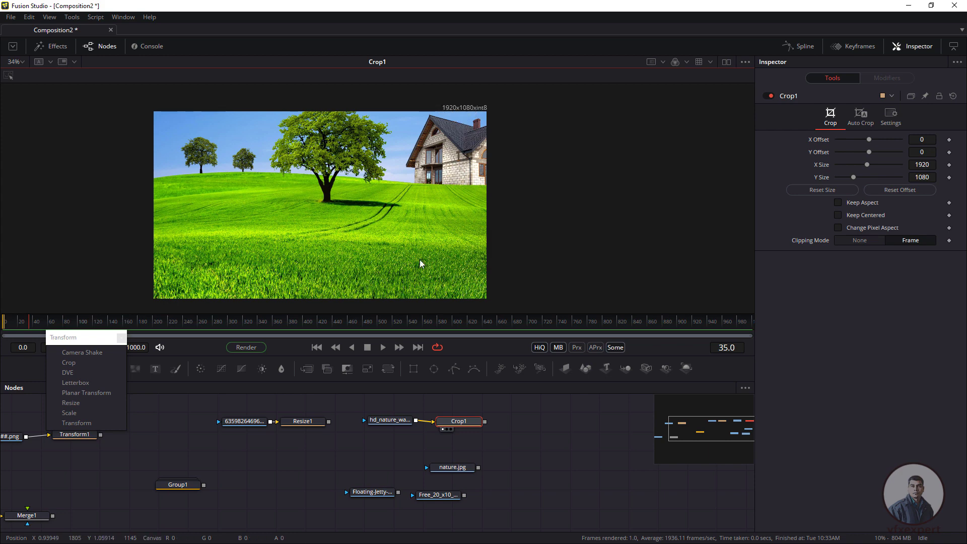
Compare the uncropped hd_nature_wallpaper.jpg loader with Crop1's output in the viewer
left_click_drag(458, 421, 459, 421)
left_click_drag(504, 99, 420, 125)
left_click_drag(496, 97, 403, 124)
left_click_drag(390, 421, 393, 259)
left_click_drag(453, 420, 426, 213)
left_click_drag(458, 422, 459, 423)
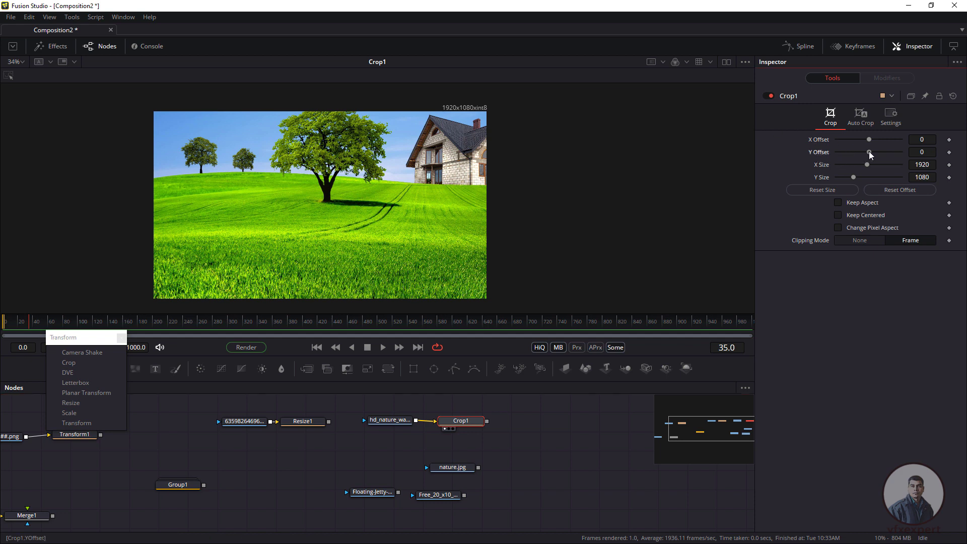
Shift Crop1's visible area to a Y Offset of 830 and an X Offset of 1200
left_click_drag(868, 152, 889, 153)
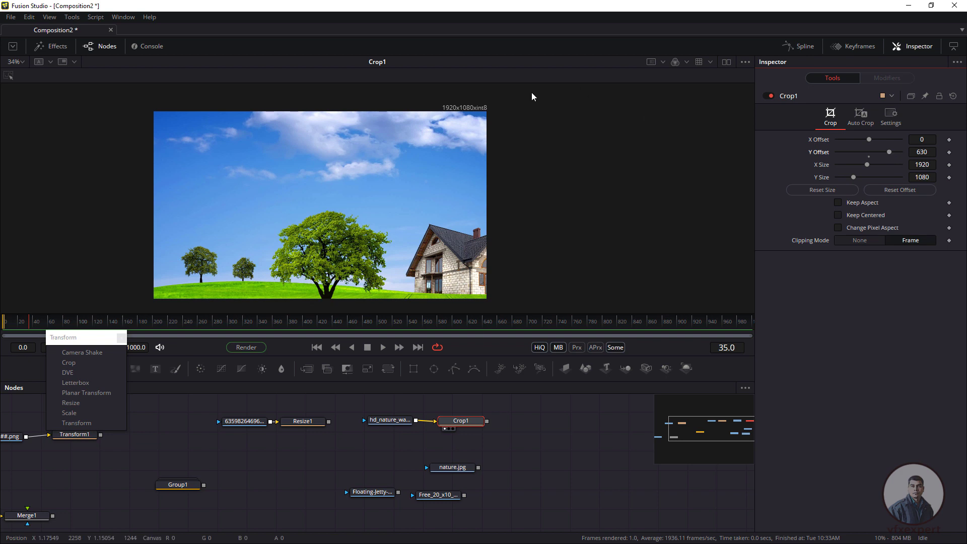
left_click(432, 100)
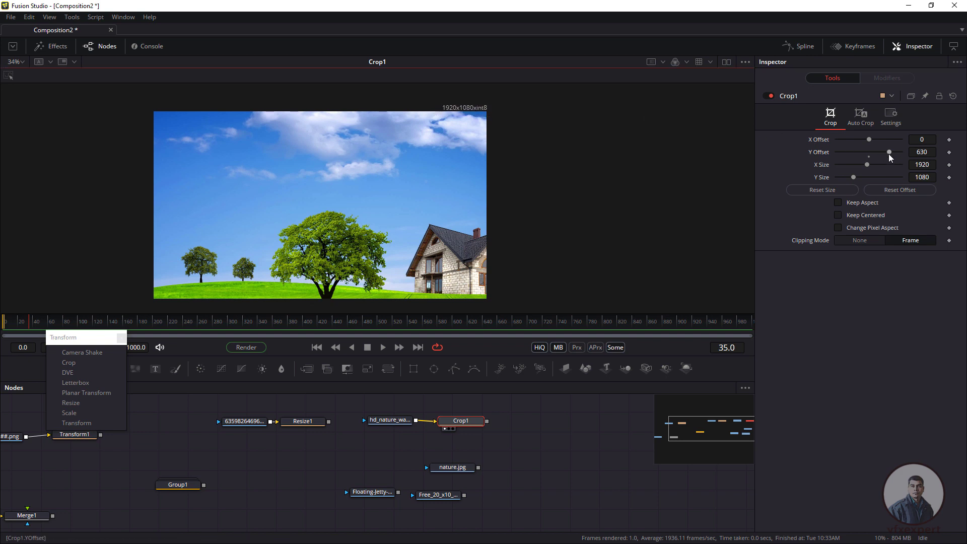
mouse_move(888, 153)
left_mouse_down()
mouse_move(879, 150)
mouse_move(900, 151)
mouse_move(860, 140)
mouse_move(902, 149)
left_mouse_up()
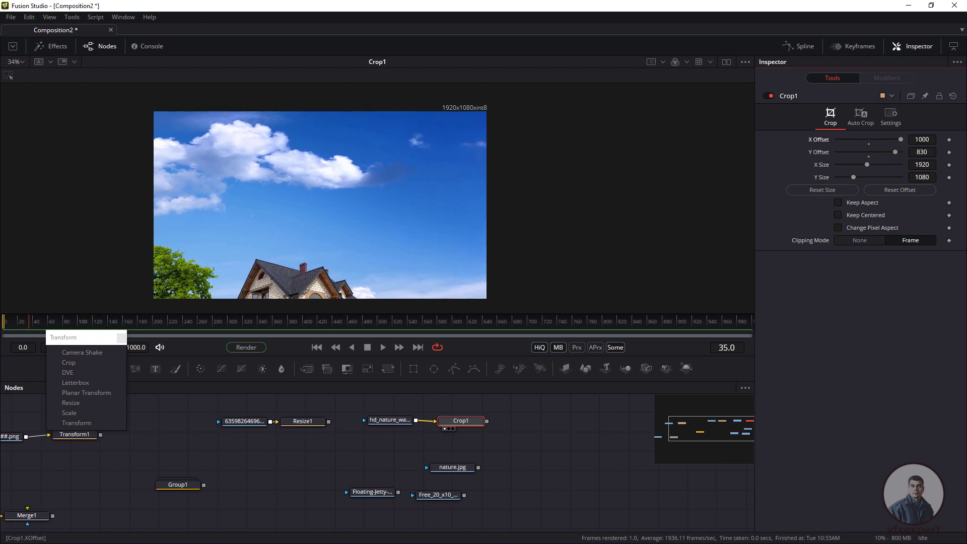
left_click(917, 139)
key("Tab")
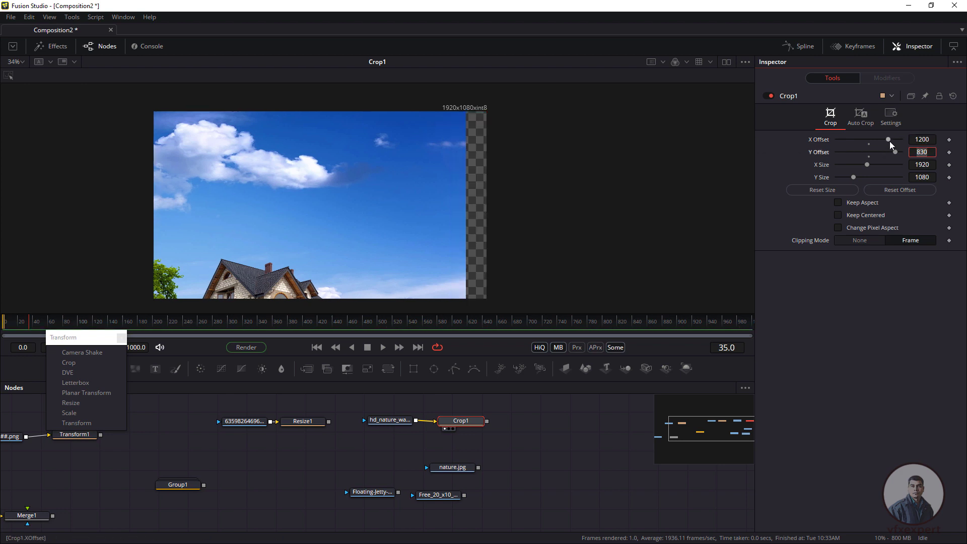
Bring Crop1 to an X Offset of 670 and Y Offset of 590, and turn on Keep Centered
left_click_drag(889, 145, 905, 154)
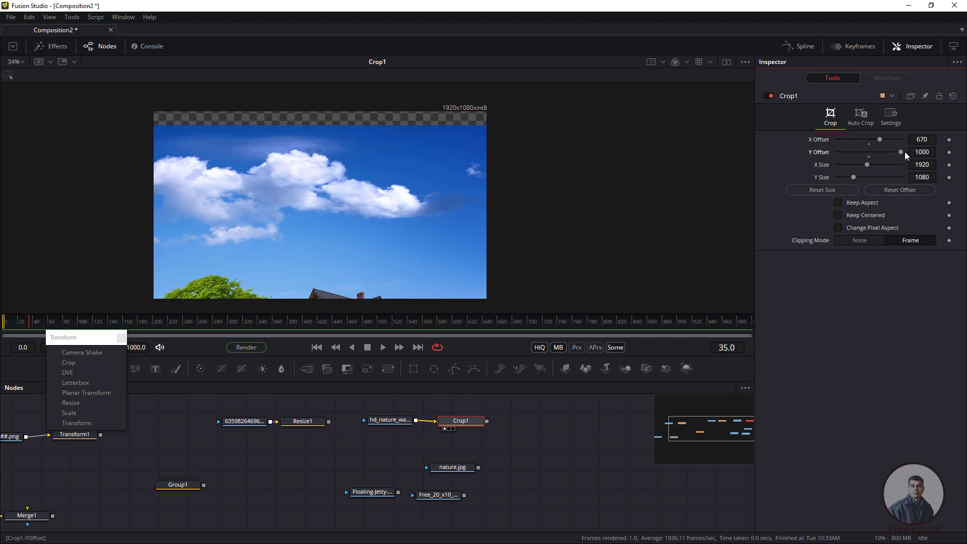
left_click_drag(896, 152, 885, 153)
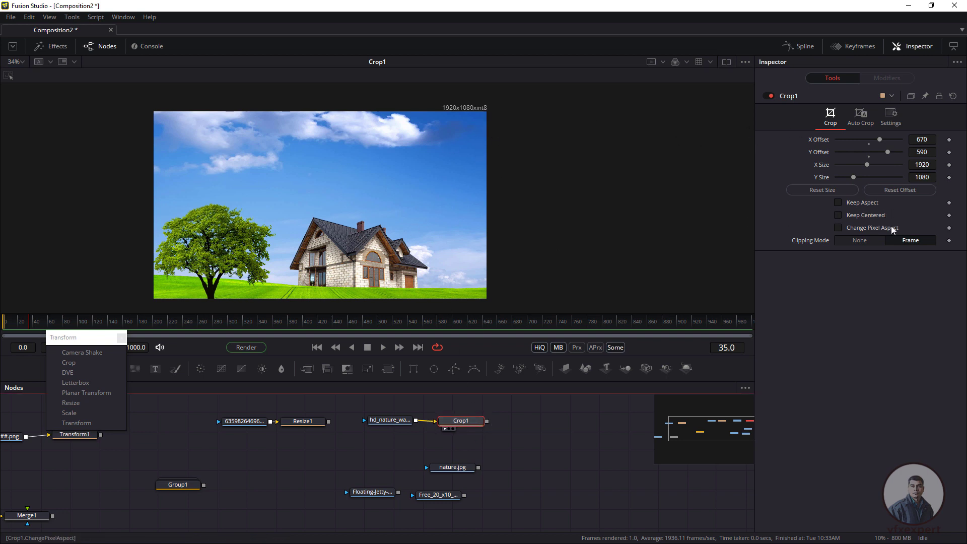
left_click(837, 215)
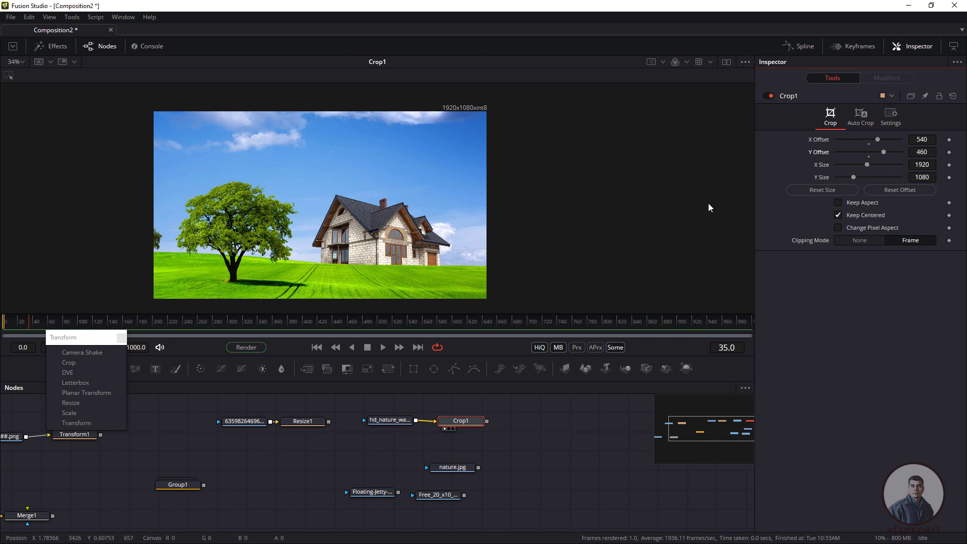
Make room before Crop1 and insert a Transform node between the hd_nature_wallpaper.jpg loader and Crop1
left_click_drag(161, 119, 452, 298)
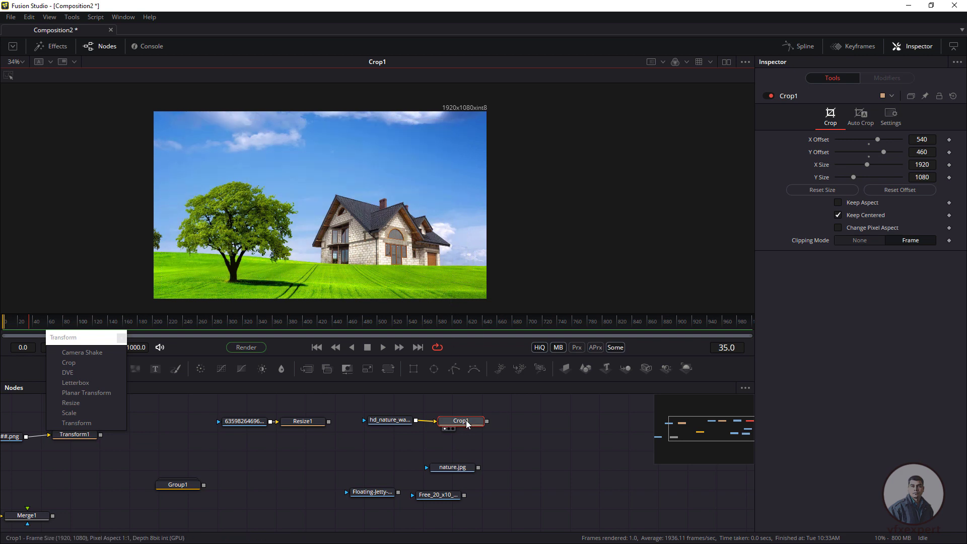
left_click_drag(460, 420, 487, 420)
left_click(388, 147)
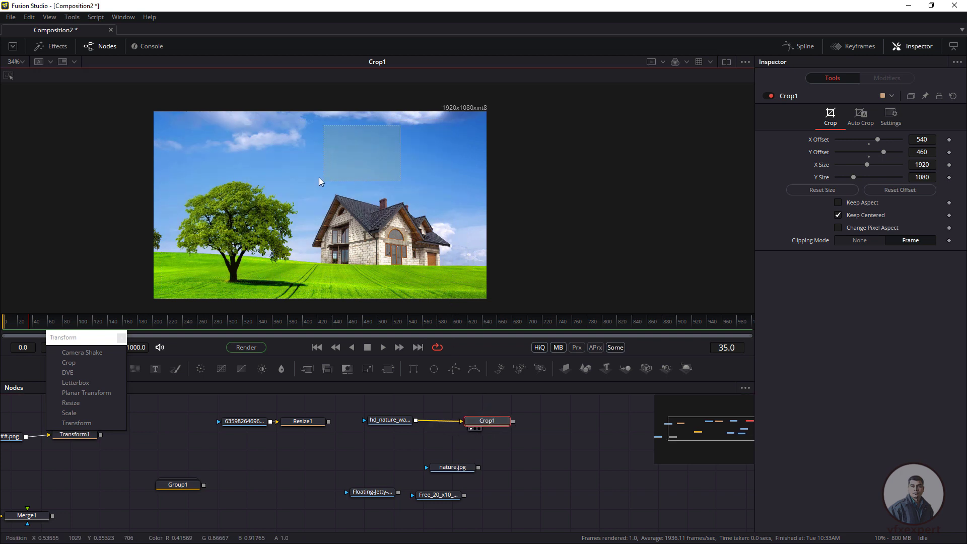
left_click_drag(497, 424, 500, 424)
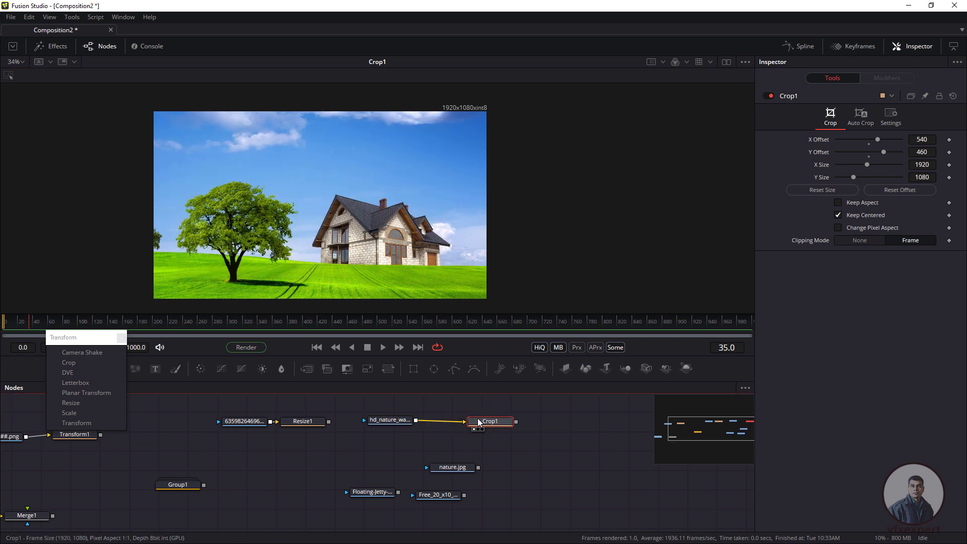
left_click_drag(390, 424, 386, 424)
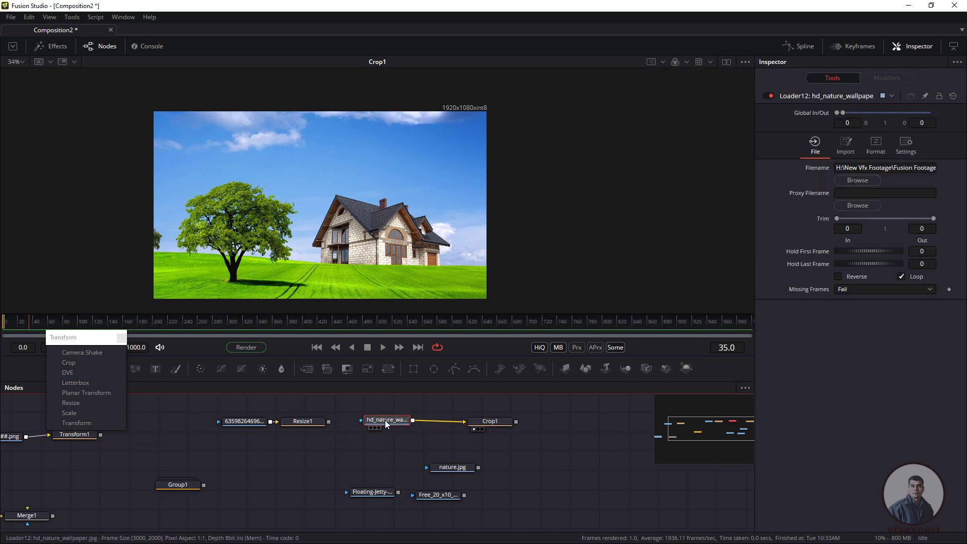
left_click(77, 424)
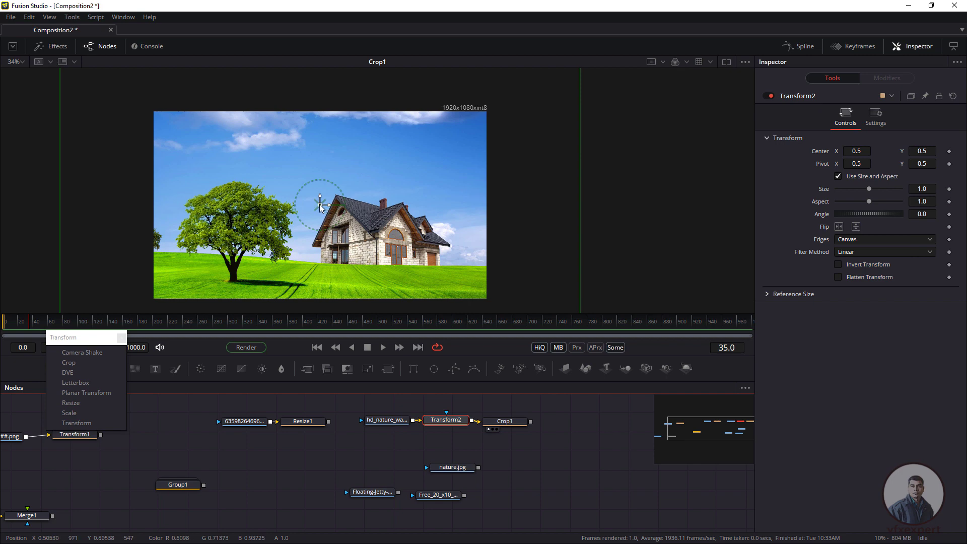
Scale Transform2 to a Size of about 0.65, centre it at about X 0.49, Y 0.46, and space Crop1 farther from it
left_click_drag(320, 207, 320, 235)
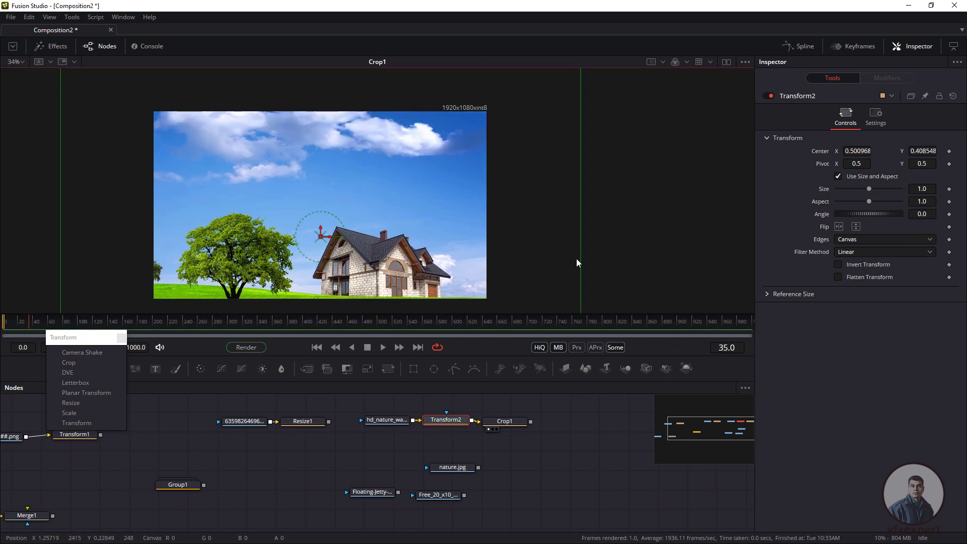
left_click_drag(579, 260, 489, 246)
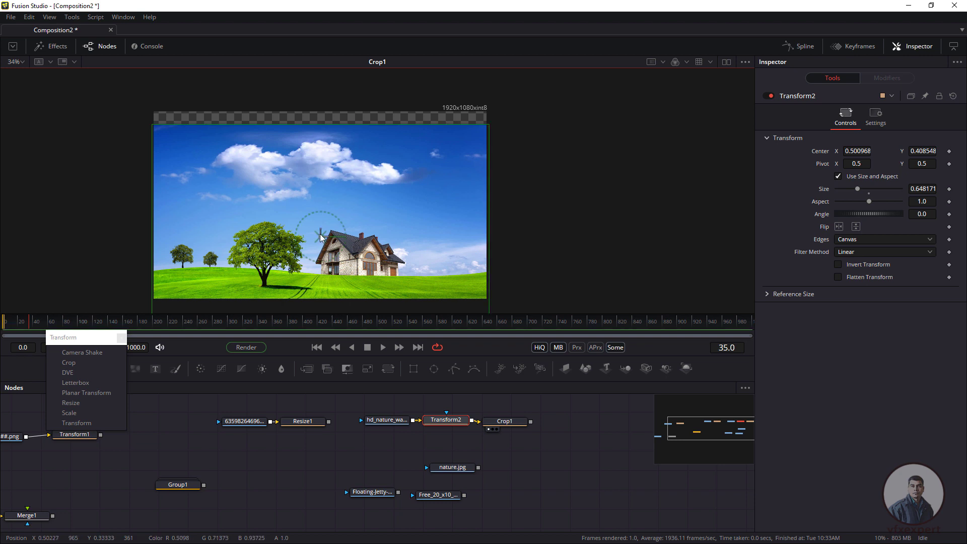
left_click_drag(321, 236, 317, 219)
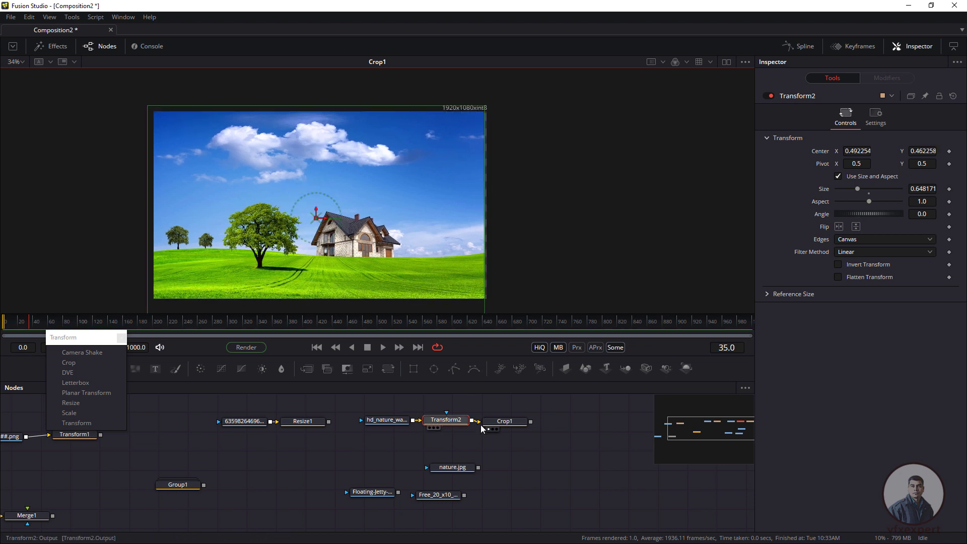
left_click_drag(504, 421, 518, 419)
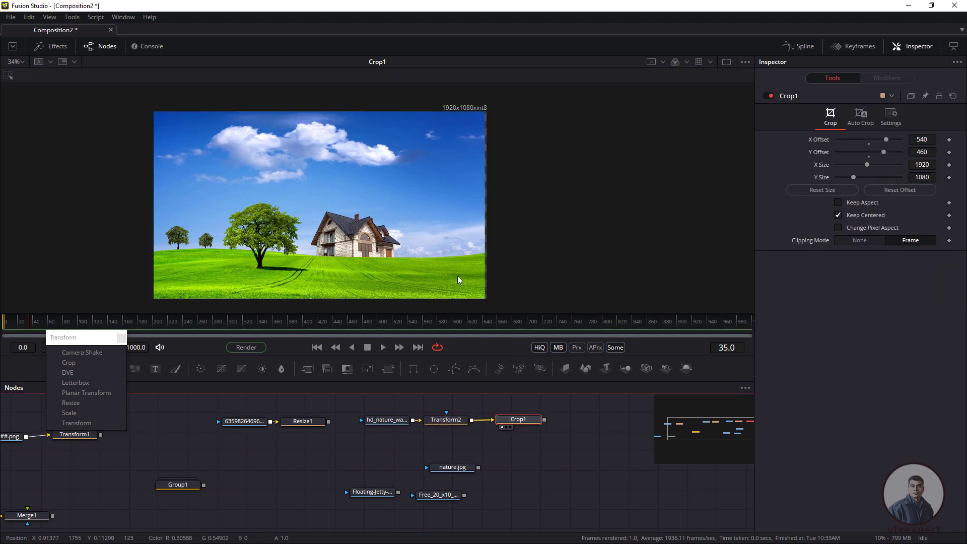
Enlarge Transform2 to a Size of about 1.09 and reposition the image at about X 0.52, Y 0.29
left_click(446, 419)
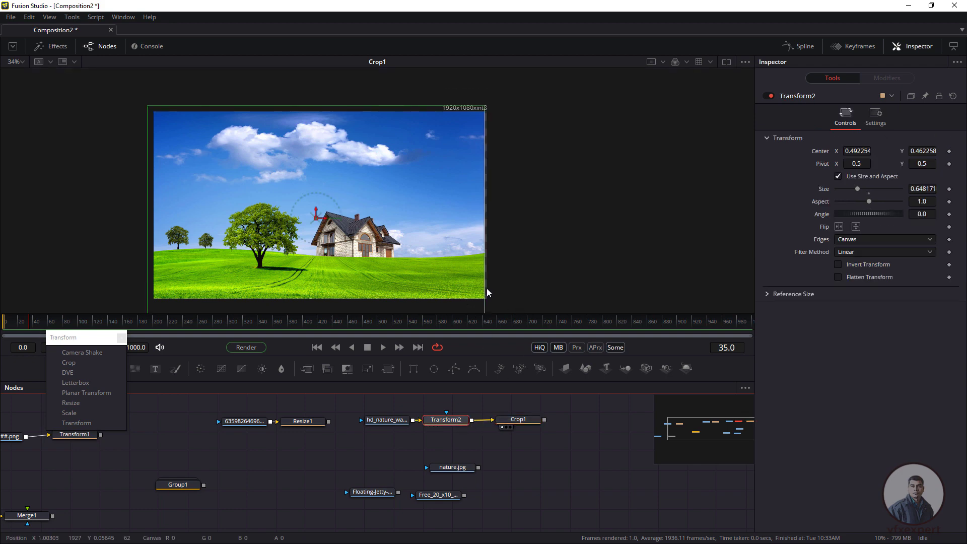
left_click_drag(486, 292, 488, 293)
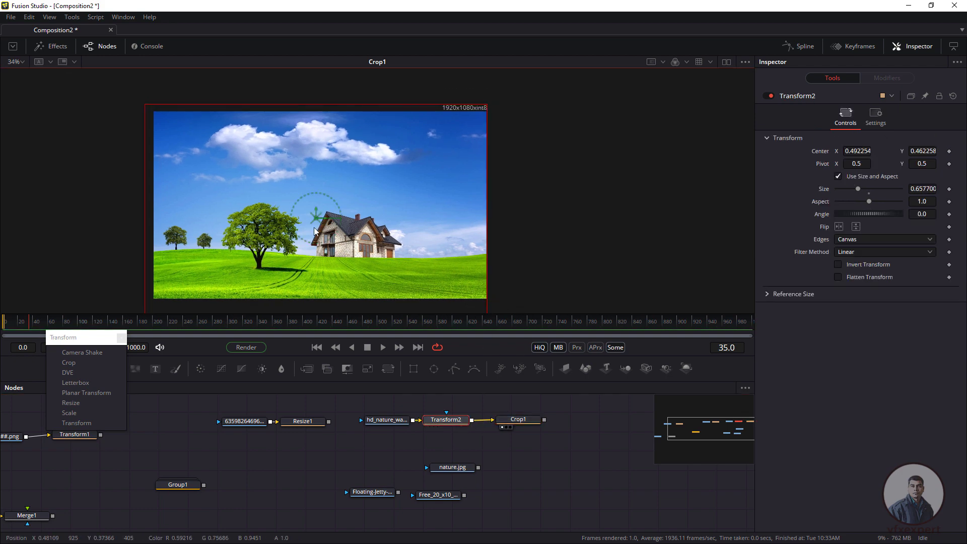
mouse_move(314, 231)
left_mouse_down()
mouse_move(317, 224)
mouse_move(322, 239)
left_mouse_up()
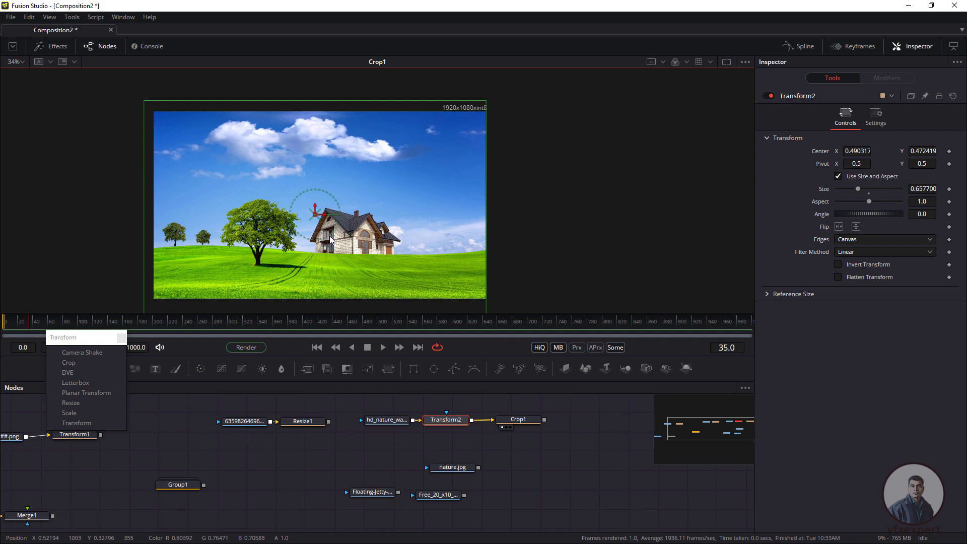
left_click_drag(488, 306, 512, 314)
left_click_drag(324, 228, 325, 246)
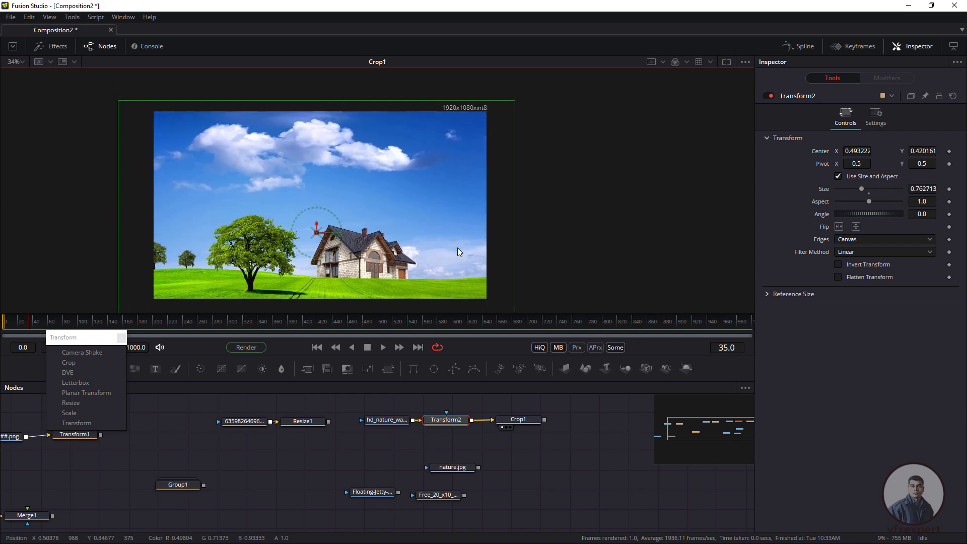
left_click_drag(515, 275, 599, 312)
left_click_drag(325, 241, 341, 283)
Show Group1 in the viewer and delete Transform2 and Crop1 from the hd_nature_wallpaper.jpg branch
left_click(295, 477)
left_click_drag(225, 479, 259, 245)
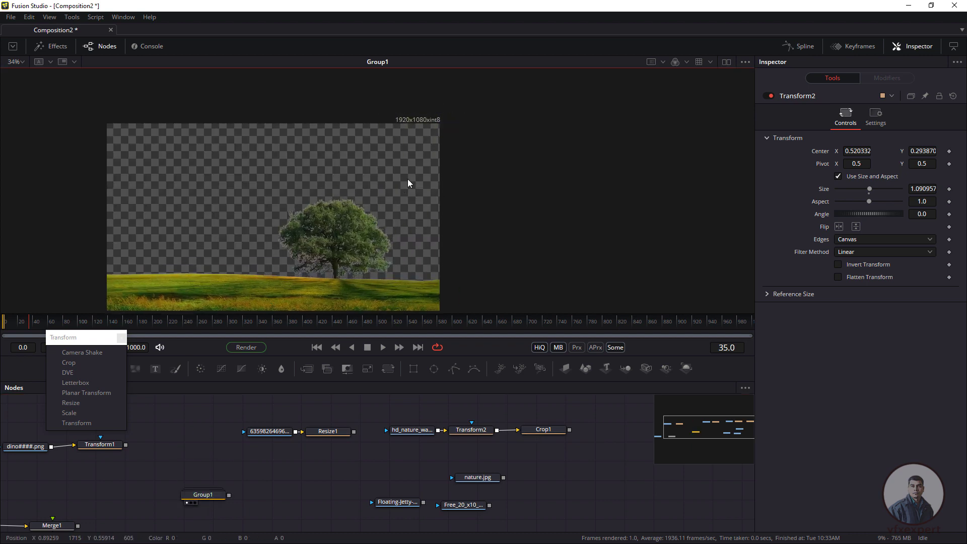
left_click_drag(394, 449, 318, 462)
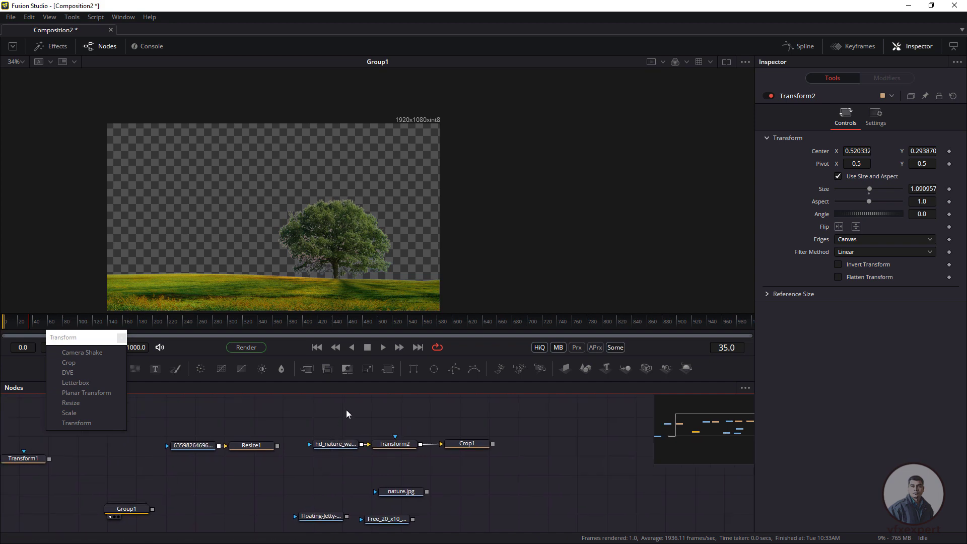
left_click_drag(382, 445, 400, 446)
left_click_drag(371, 410, 517, 454)
key("Delete")
Place Group1 above the hd_nature_wallpaper.jpg loader and compare their frames in the viewer
left_click_drag(329, 445, 385, 242)
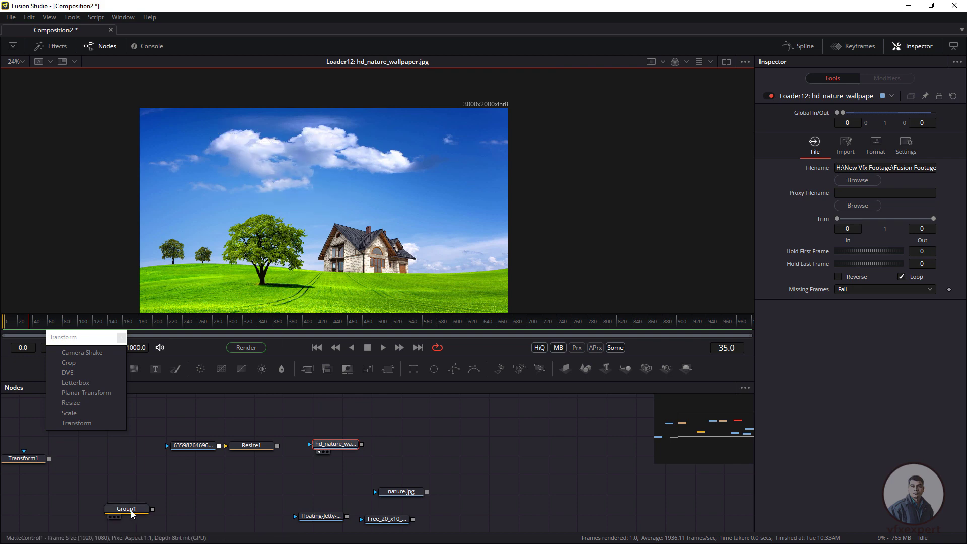
left_click_drag(117, 513, 269, 153)
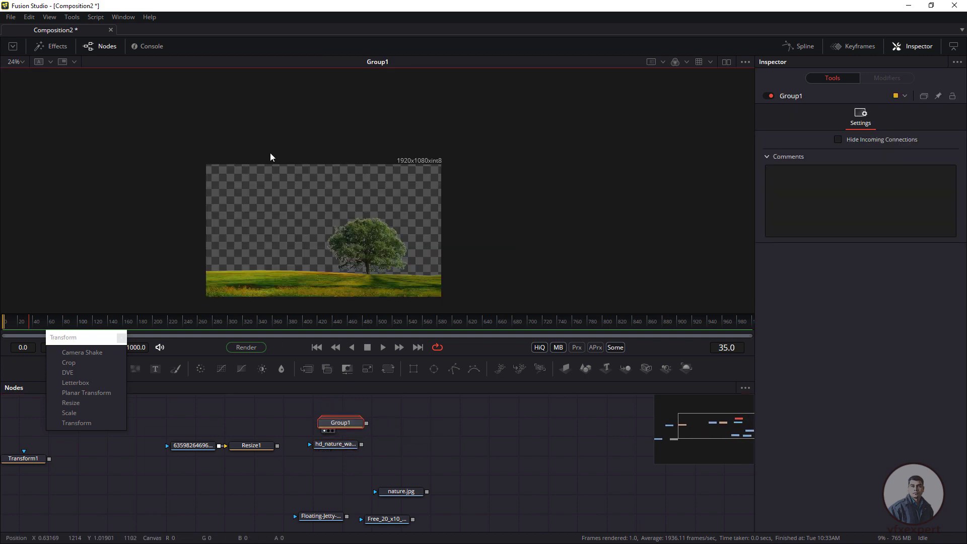
left_click_drag(351, 424, 412, 218)
left_click_drag(322, 417, 354, 447)
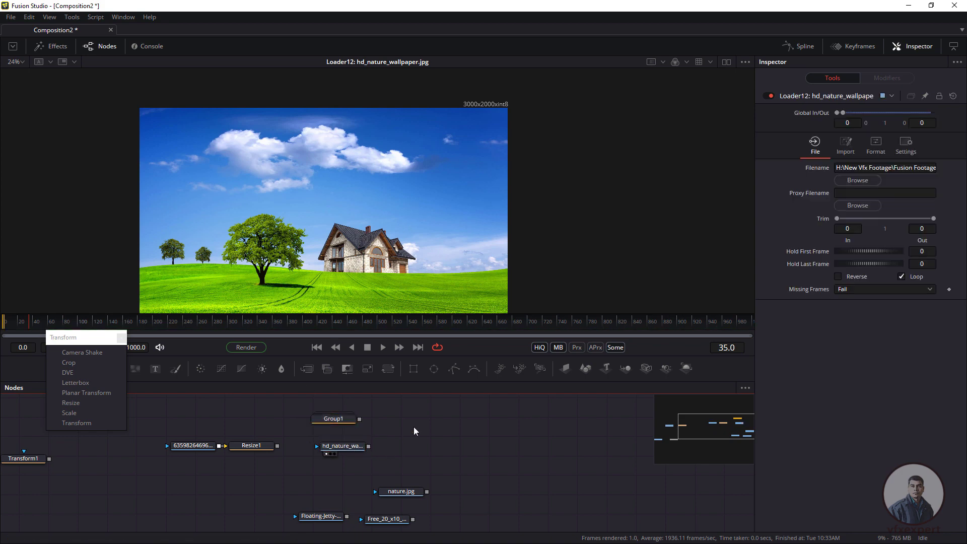
Add a Merge with hd_nature_wallpaper.jpg as background and Group1 as foreground, and view the combined result
key("shift+space")
type("mer")
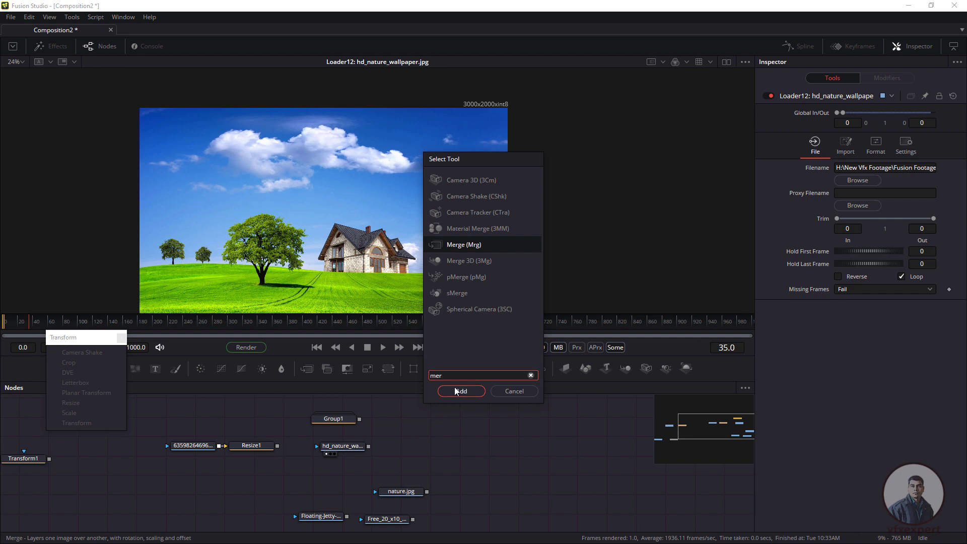
left_click(455, 391)
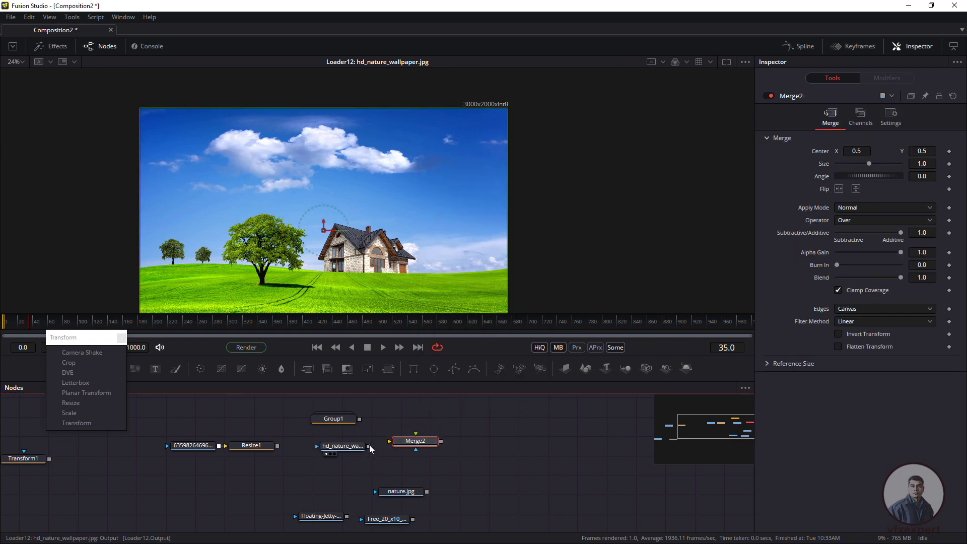
left_click_drag(359, 418, 391, 254)
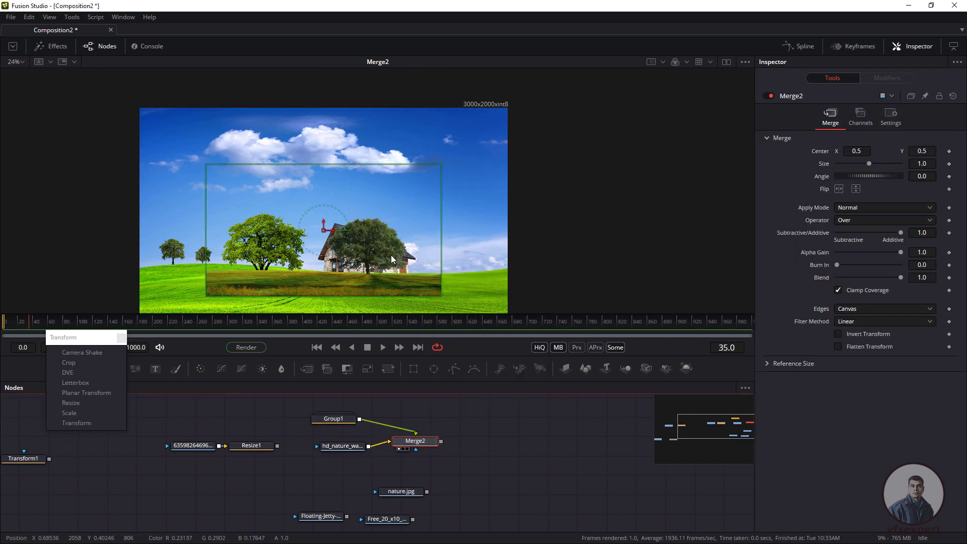
left_click(463, 417)
left_click_drag(416, 442, 421, 448)
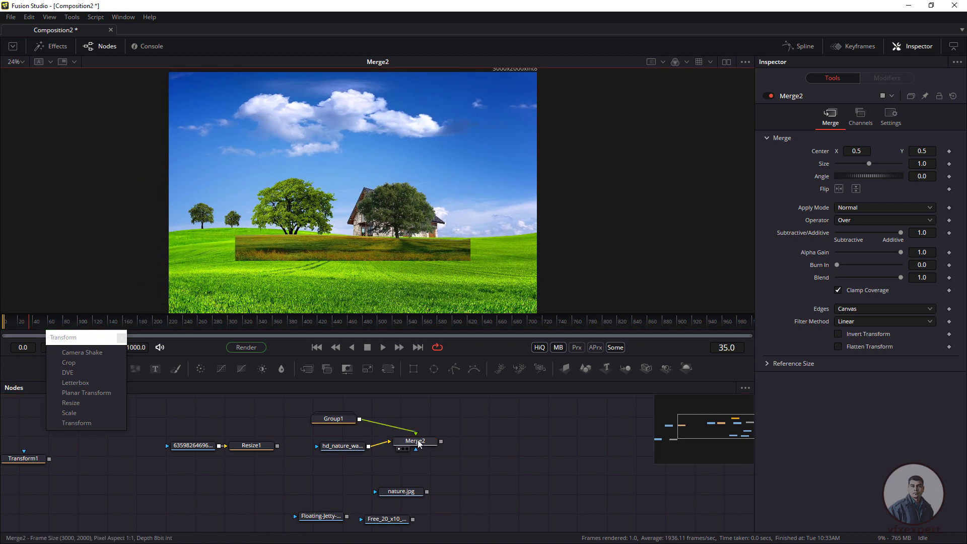
left_click_drag(395, 215, 384, 224)
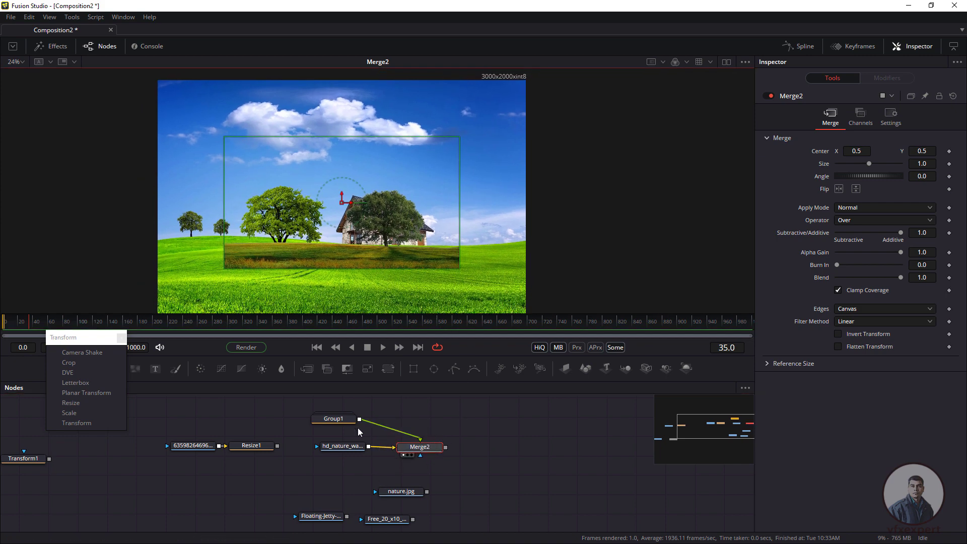
Compare the frames of Merge2, Group1 and the hd_nature_wallpaper.jpg loader by showing each in the viewer
scroll(554, 116, "up", 2)
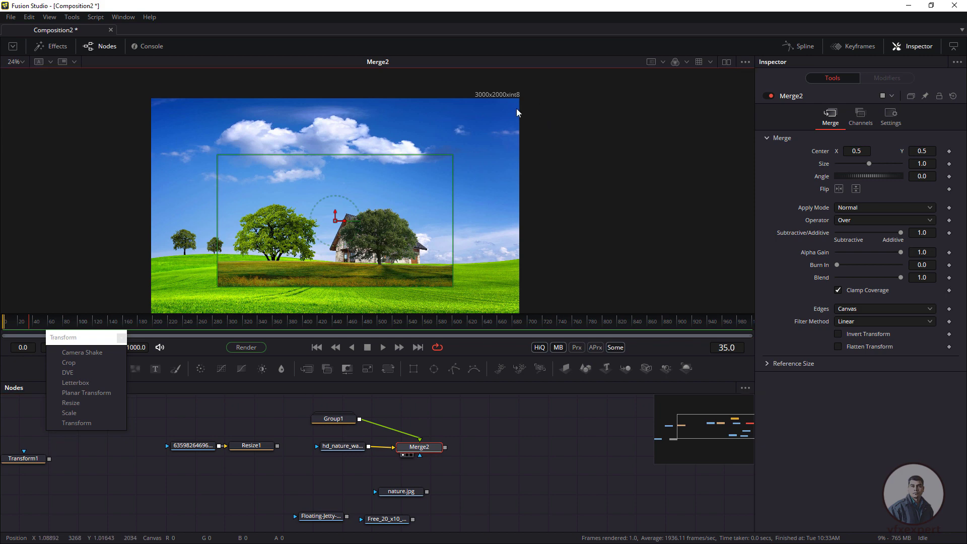
left_click(481, 425)
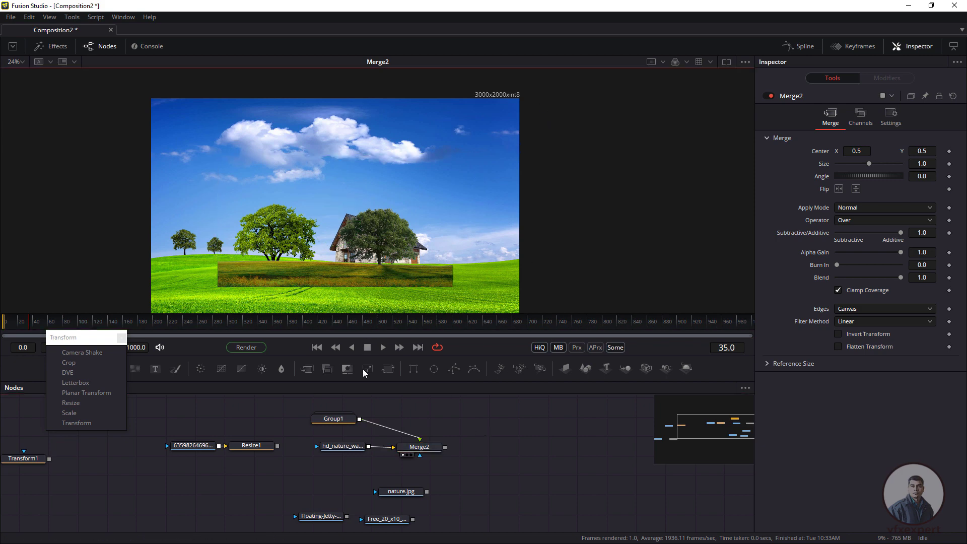
left_click_drag(337, 420, 361, 229)
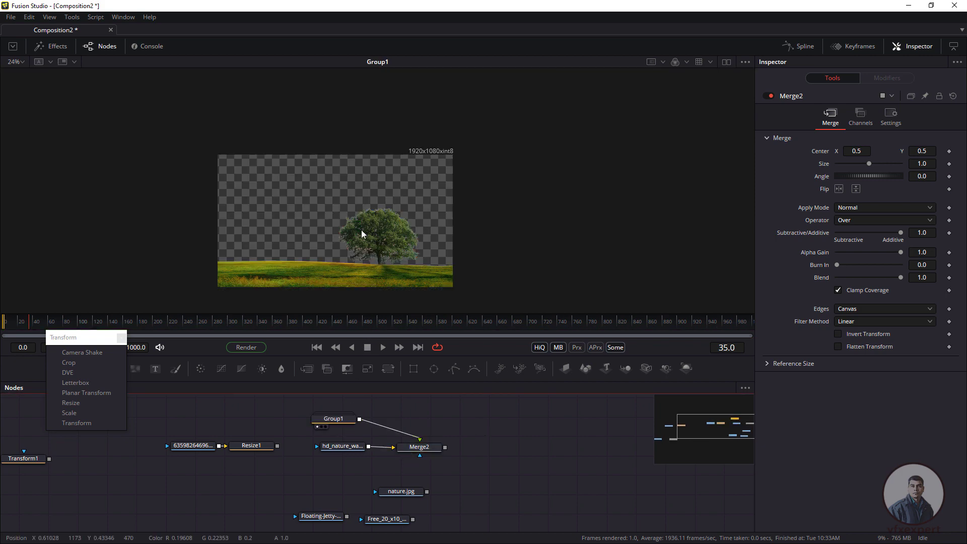
left_click(466, 141)
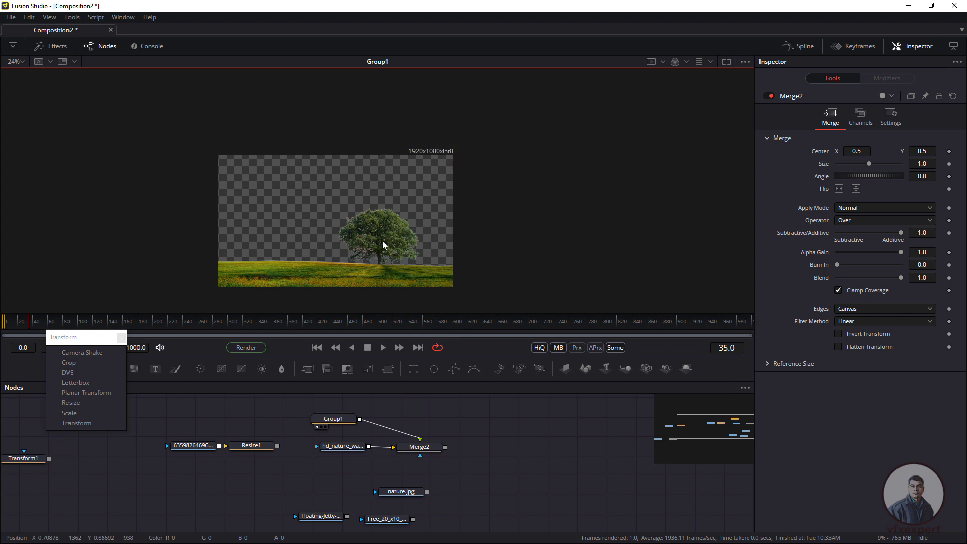
left_click_drag(437, 443, 439, 446)
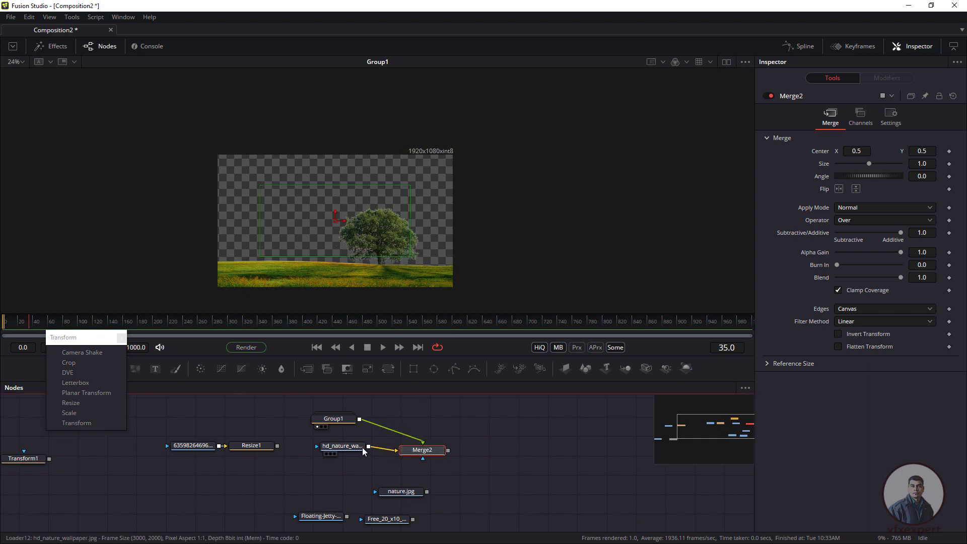
left_click_drag(351, 451, 349, 454)
left_click_drag(416, 451, 425, 451)
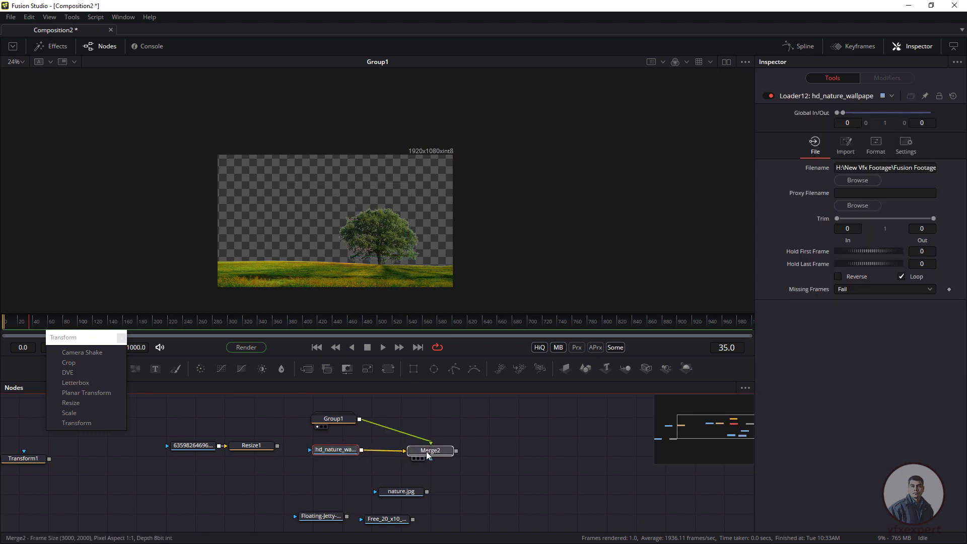
left_click_drag(344, 455, 350, 258)
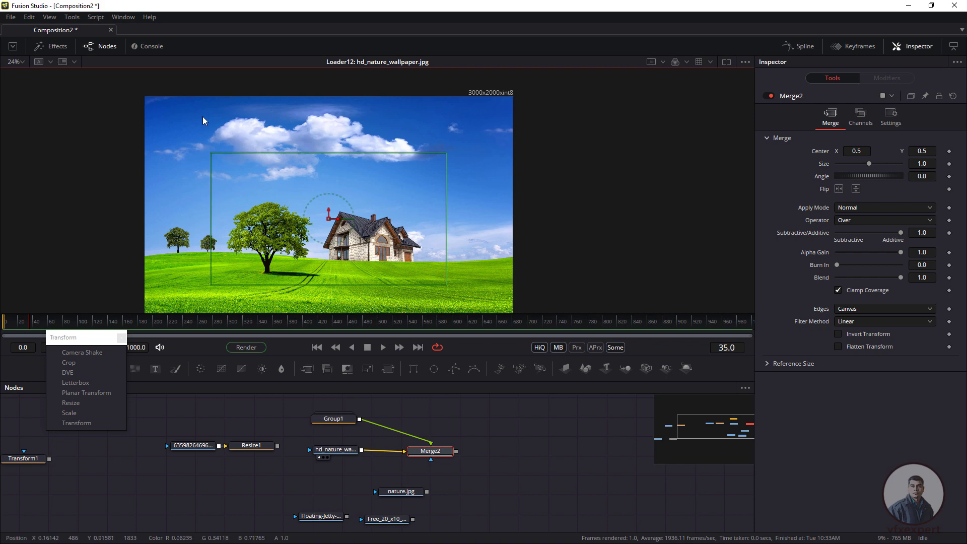
left_click(464, 418)
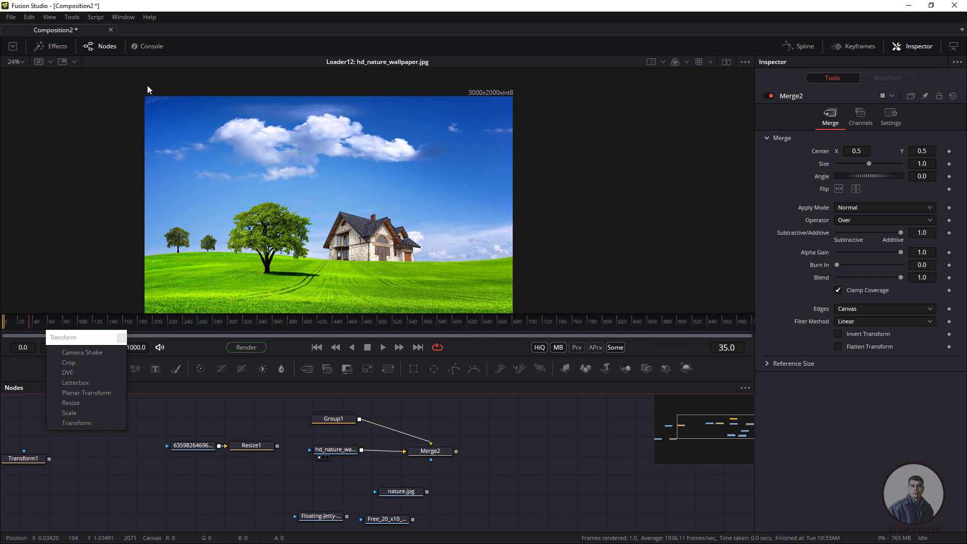
left_click_drag(145, 84, 515, 247)
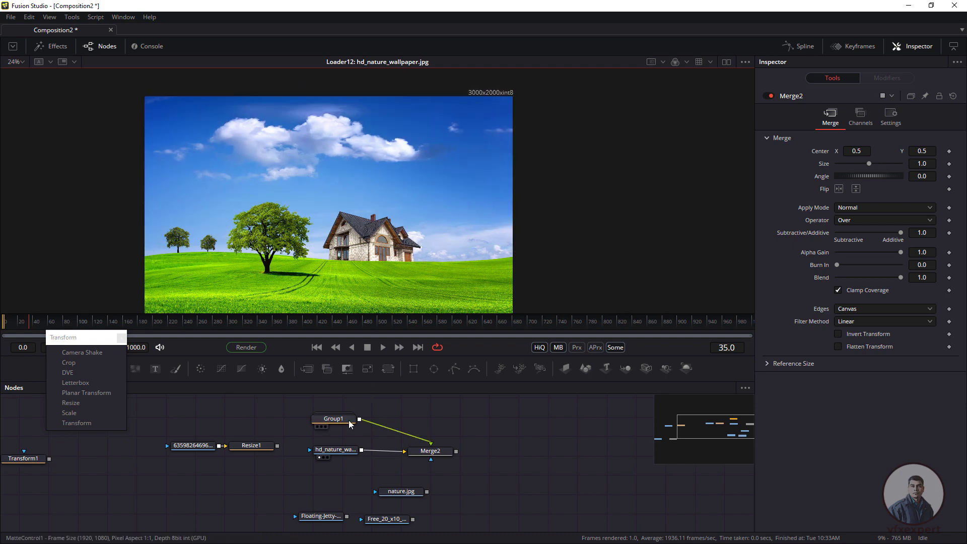
left_click_drag(349, 420, 362, 214)
Make room before Merge2, insert a Crop node after the hd_nature_wallpaper.jpg loader, and show the cropped image in the viewer
left_click_drag(347, 449, 334, 450)
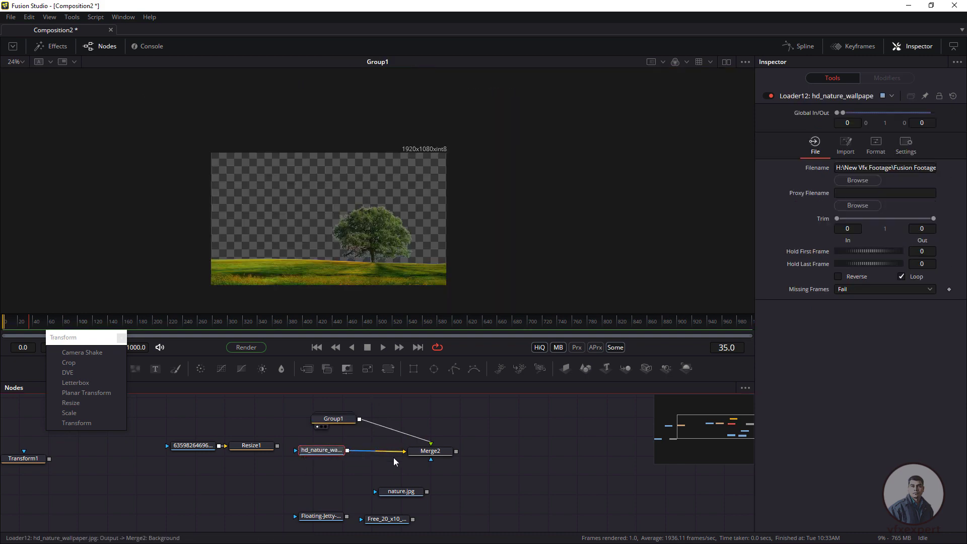
left_click_drag(438, 456, 456, 455)
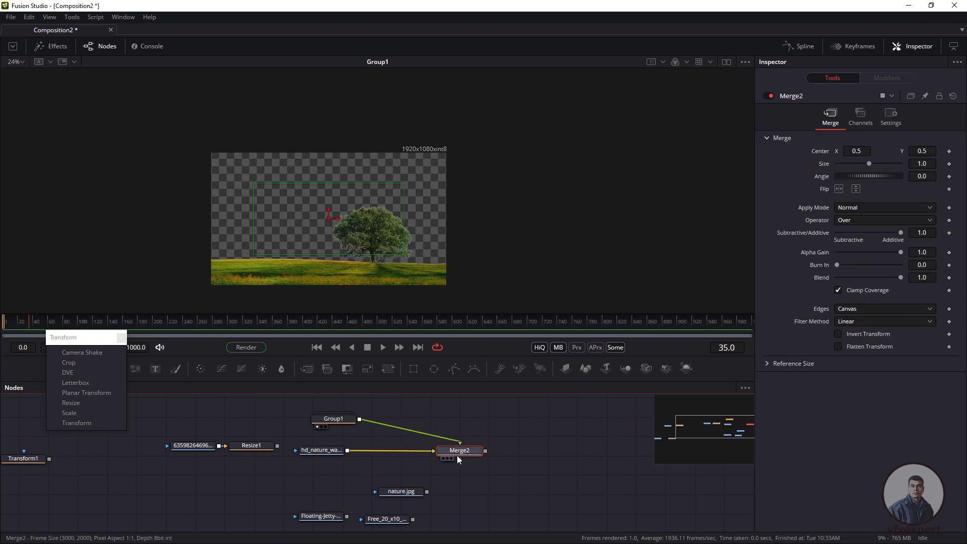
left_click(336, 451)
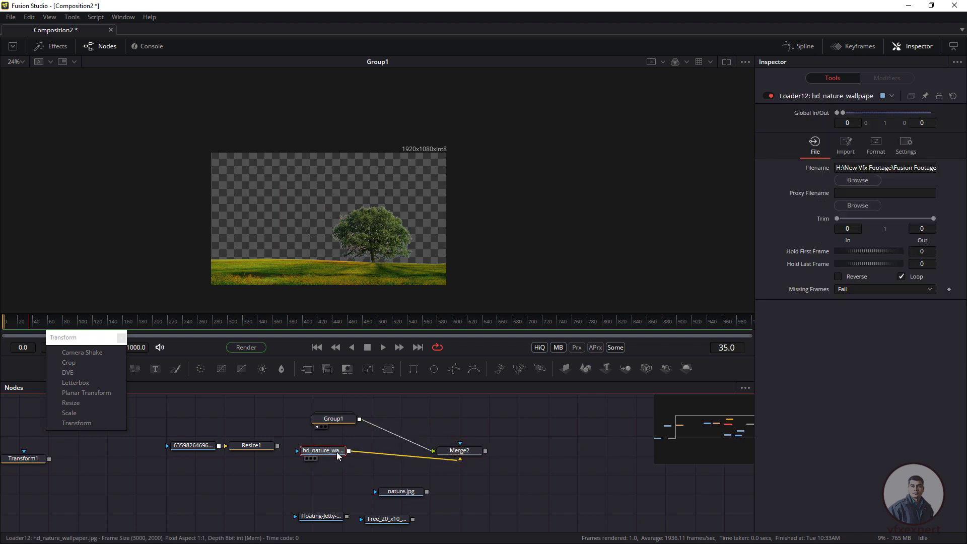
key("shift+space")
type("crop")
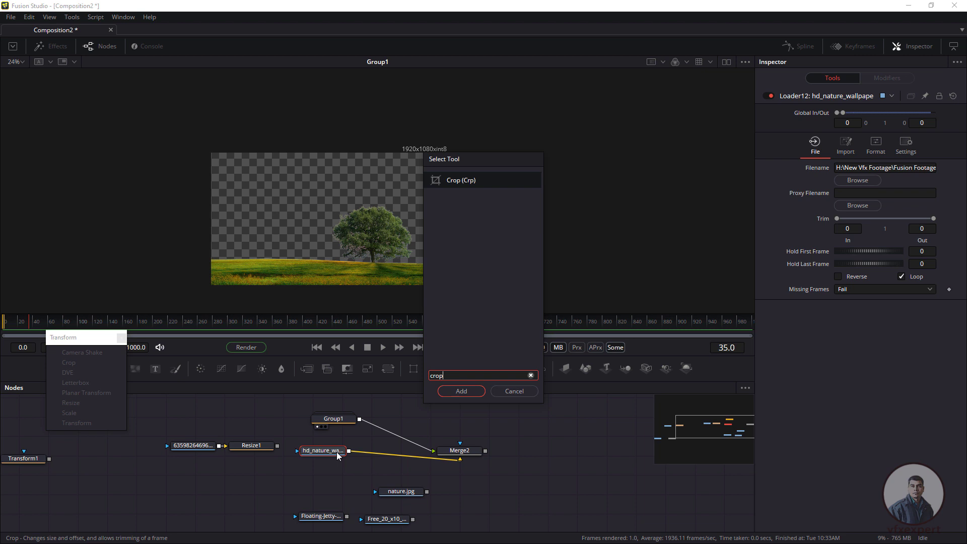
left_click(454, 392)
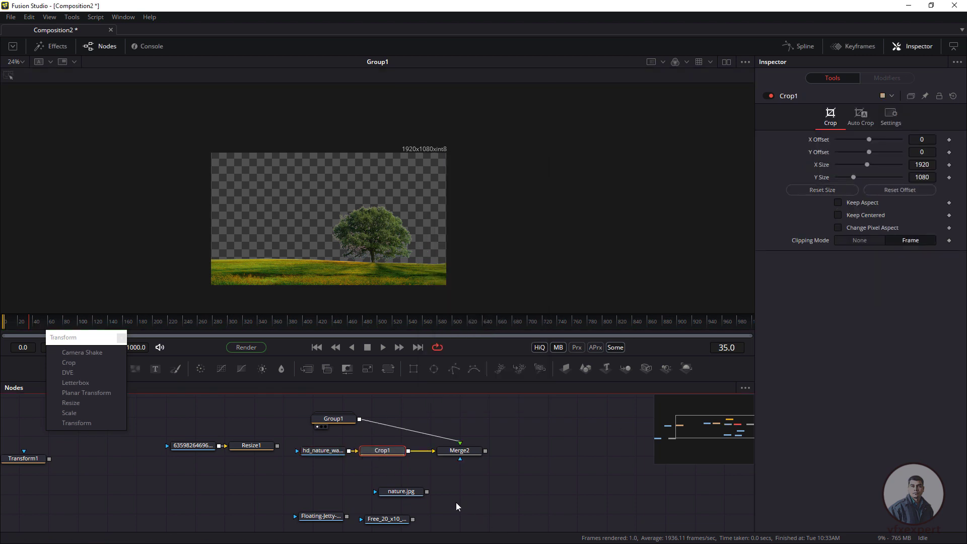
left_click(367, 458)
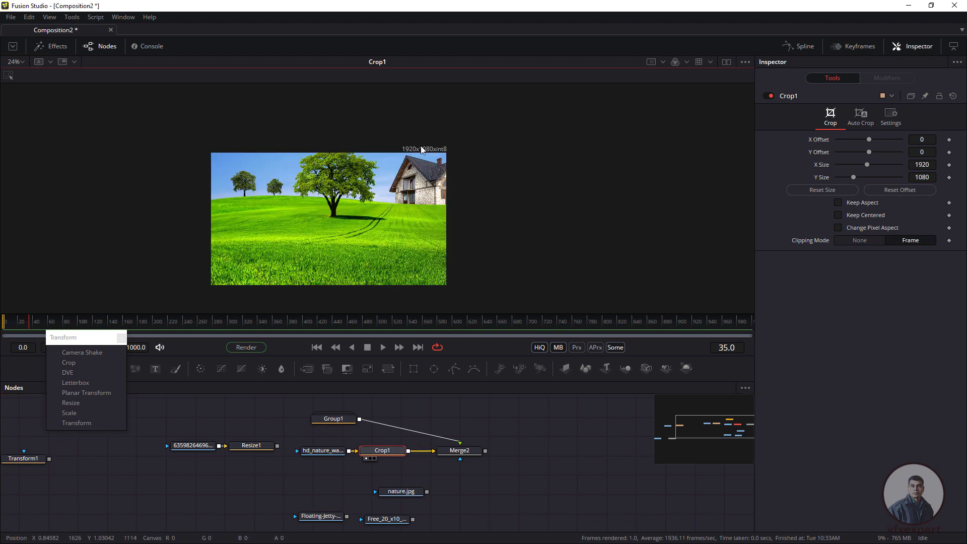
Move Crop1 and Merge2 farther from the hd_nature_wallpaper.jpg loader and inspect the cropped frame
left_click_drag(459, 450, 511, 447)
left_click_drag(396, 453, 442, 452)
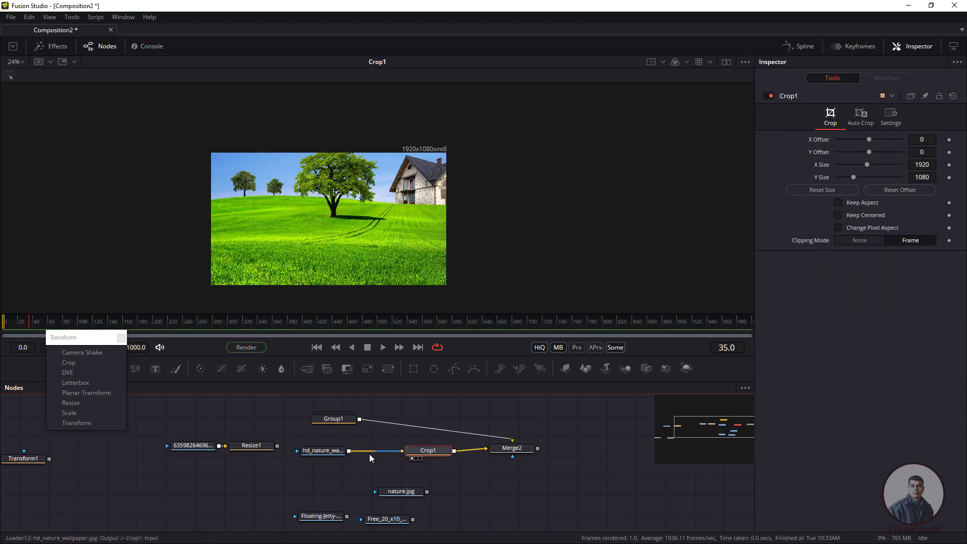
left_click_drag(328, 453, 325, 453)
left_click_drag(428, 450, 438, 448)
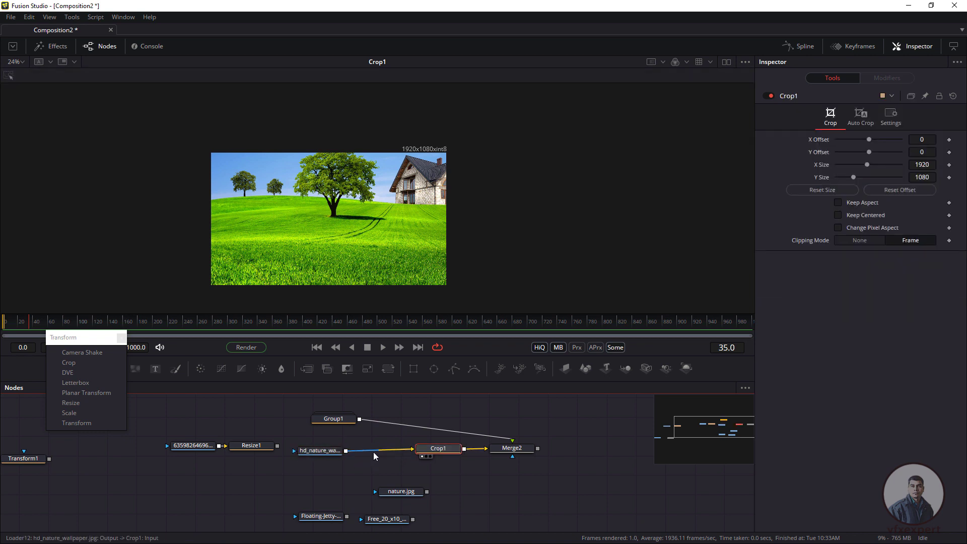
left_click_drag(442, 137, 263, 204)
left_click_drag(408, 141, 341, 175)
left_click_drag(405, 150, 381, 164)
left_click_drag(200, 155, 459, 282)
left_click_drag(434, 451, 432, 453)
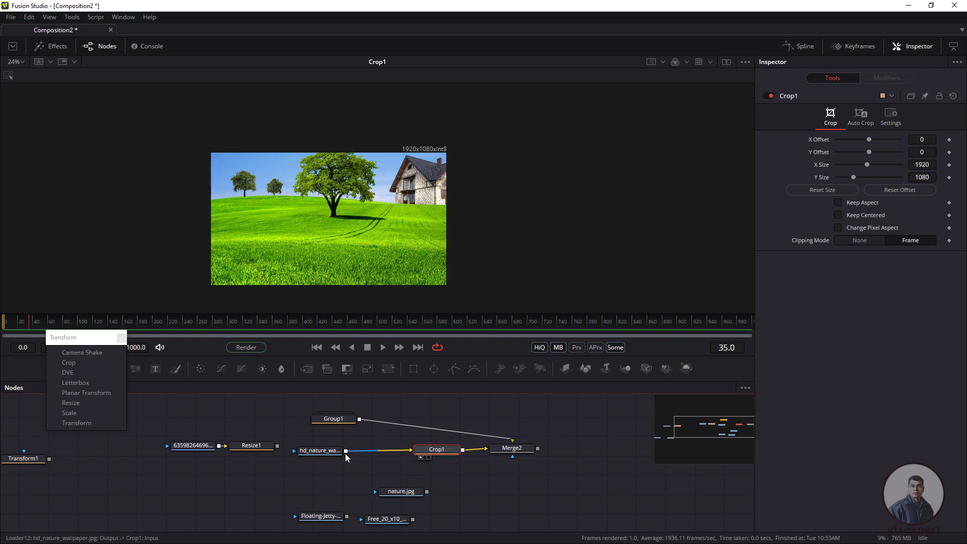
Insert a Transform node between the hd_nature_wallpaper.jpg loader and Crop1, spacing Crop1 and Merge2 to fit it
left_click(304, 451)
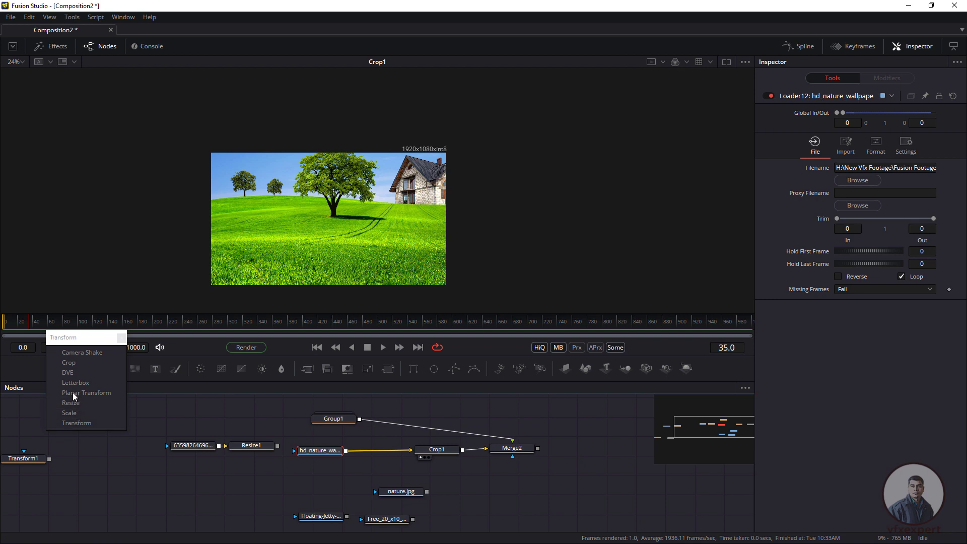
left_click(73, 422)
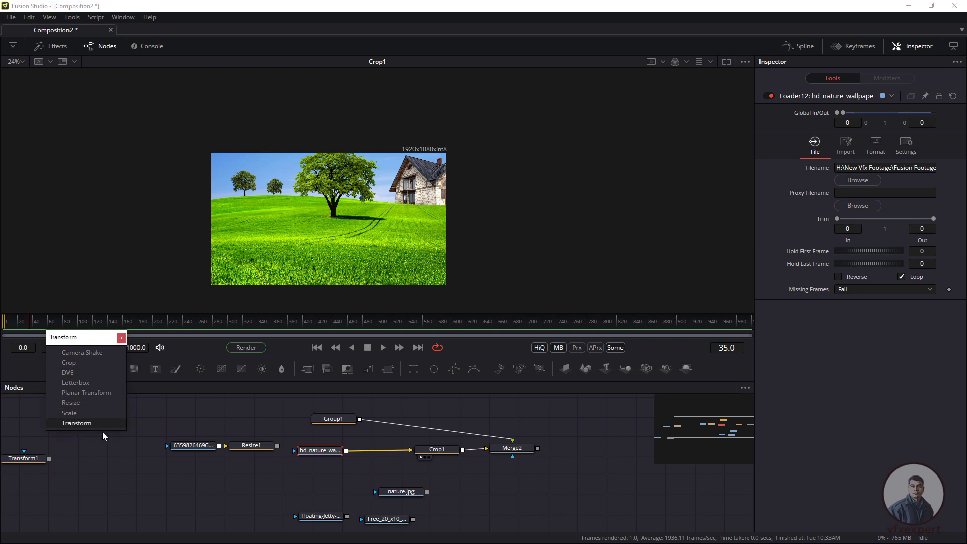
left_click_drag(437, 455, 446, 457)
left_click_drag(512, 448, 525, 448)
left_click(458, 455)
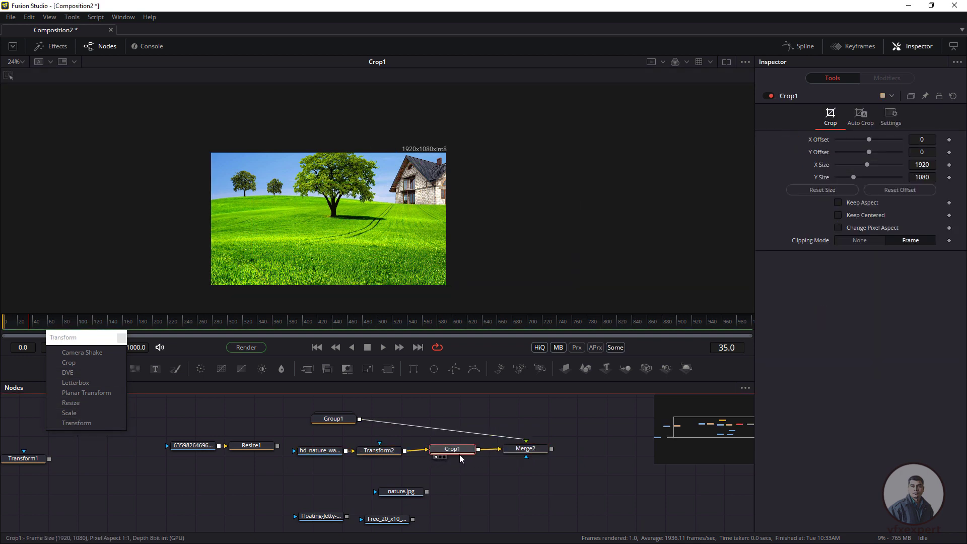
Move Transform2's center to about X 0.38, Y 0.04 so the clouds sit behind the tree, checking the result in Merge2
left_click(386, 452)
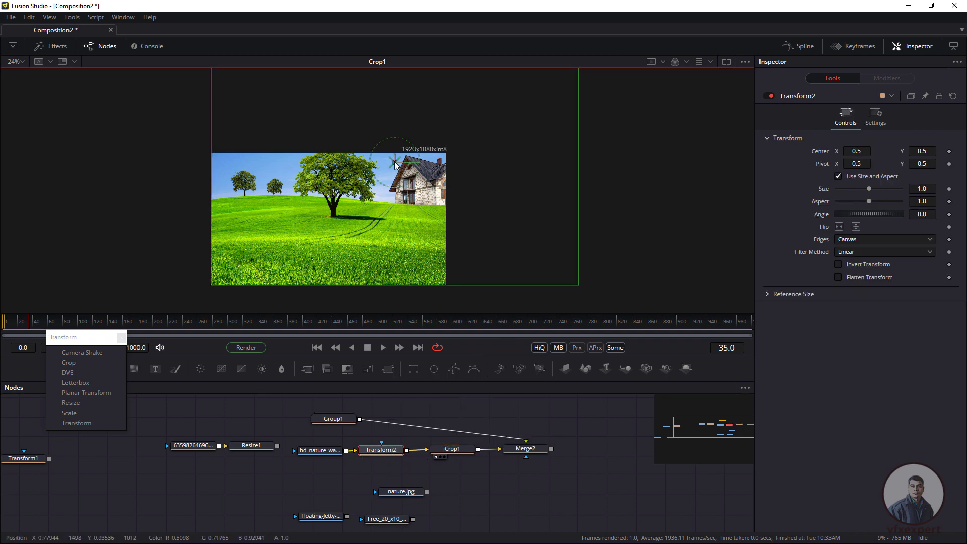
left_click_drag(394, 162, 351, 275)
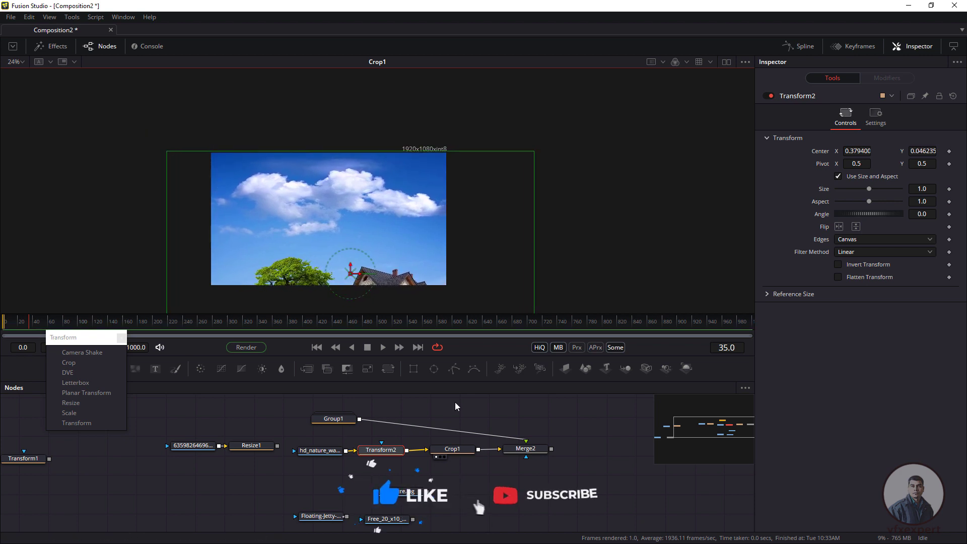
left_click(507, 449)
left_click_drag(507, 449, 346, 249)
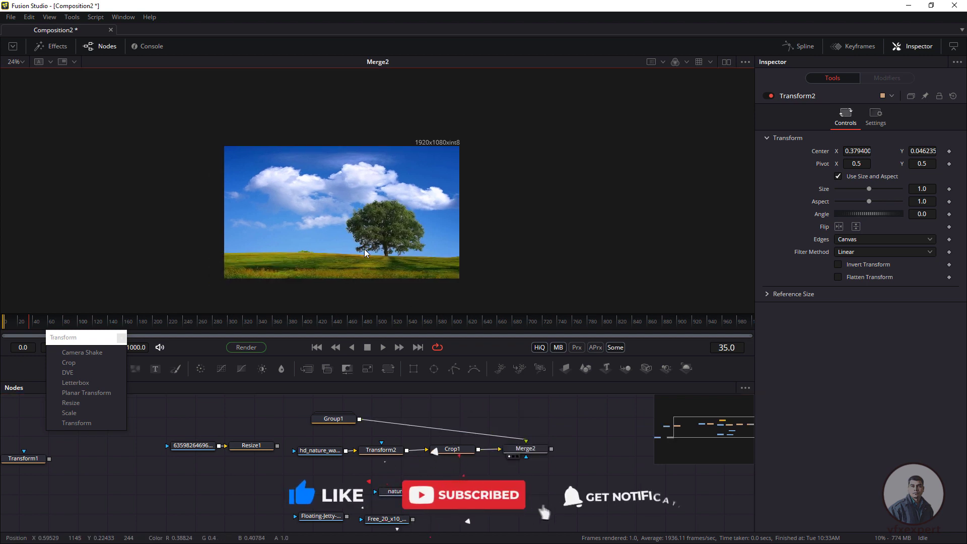
scroll(364, 249, "up", 4)
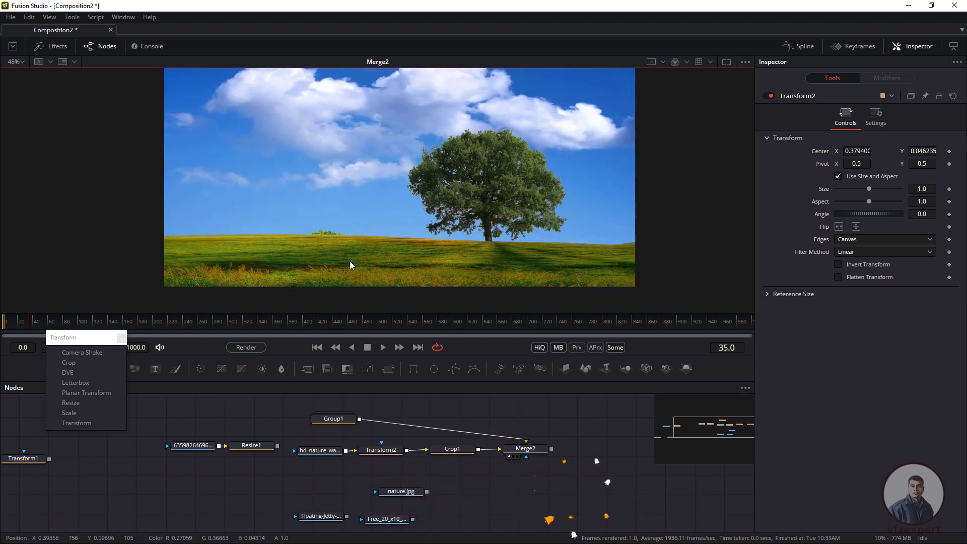
scroll(352, 263, "down", 2)
left_click(384, 450)
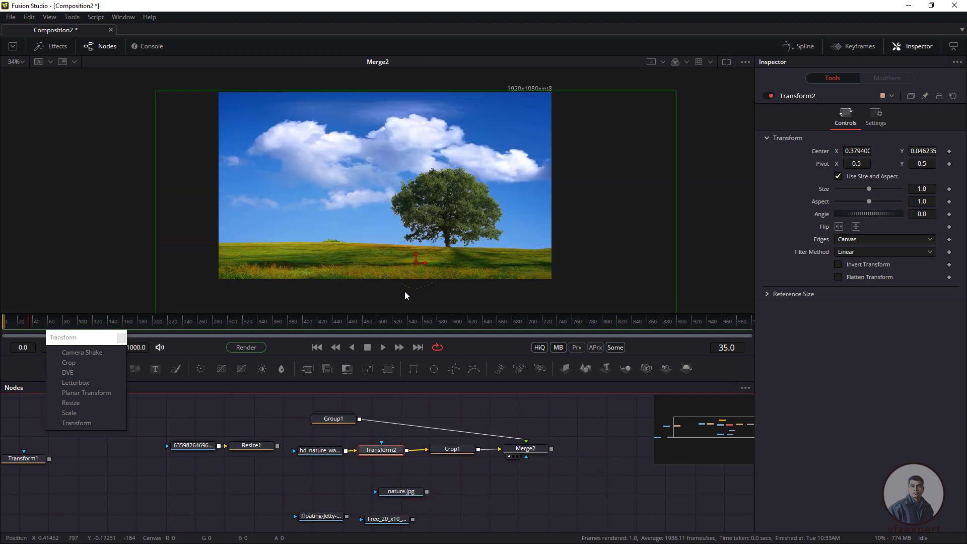
left_click_drag(415, 266, 414, 268)
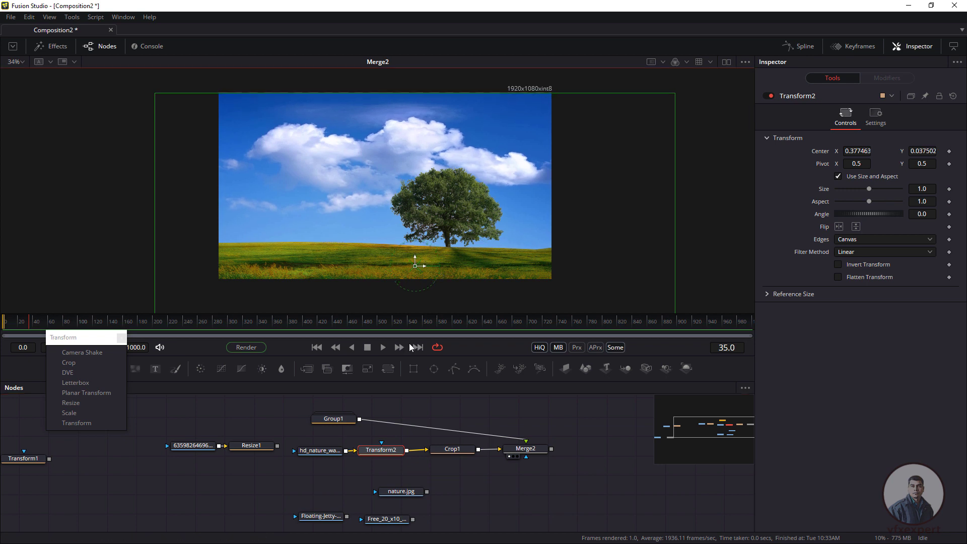
left_click(440, 402)
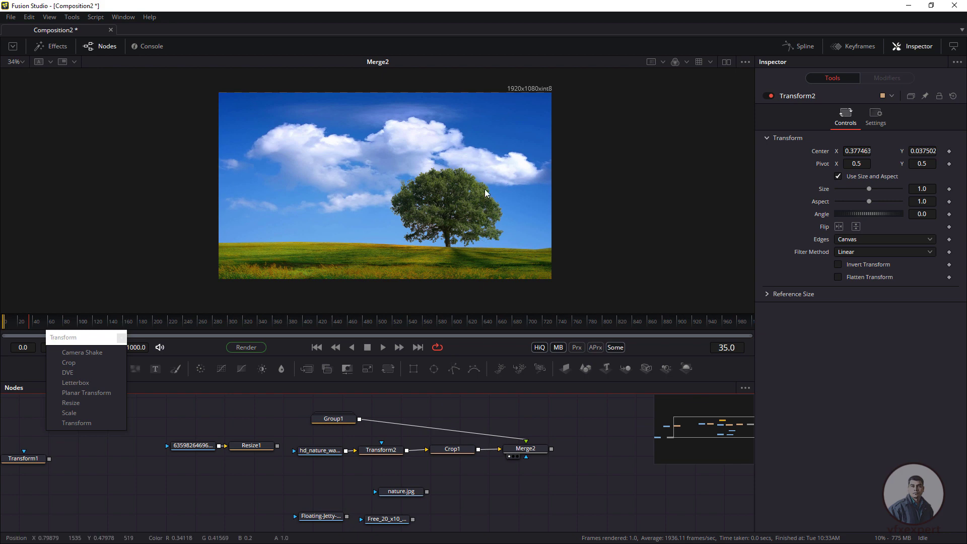
Inspect the edges and frame size of the Merge2 composite and check the hd_nature_wallpaper.jpg loader's frame size
left_click_drag(458, 185, 379, 225)
scroll(433, 176, "up", 2)
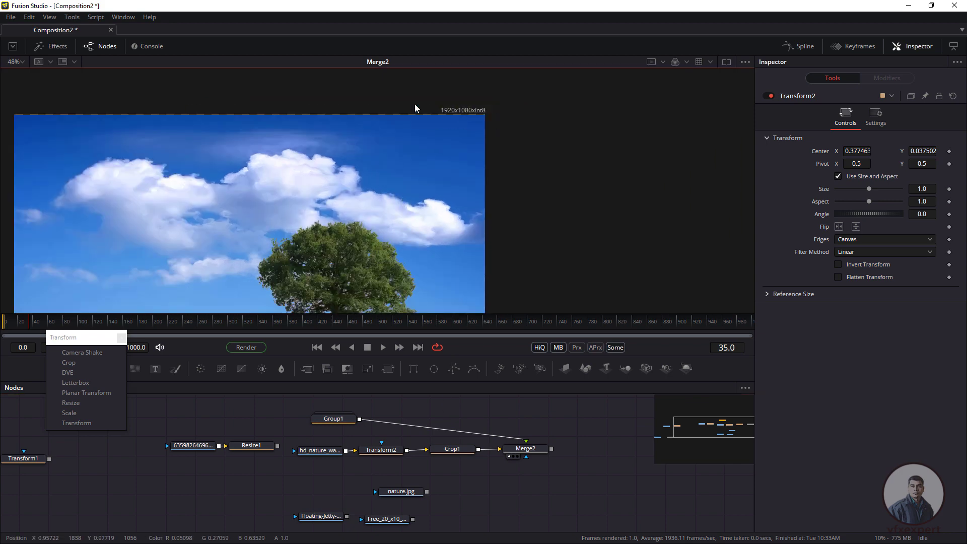
left_click_drag(460, 116, 490, 95)
scroll(361, 151, "down", 2)
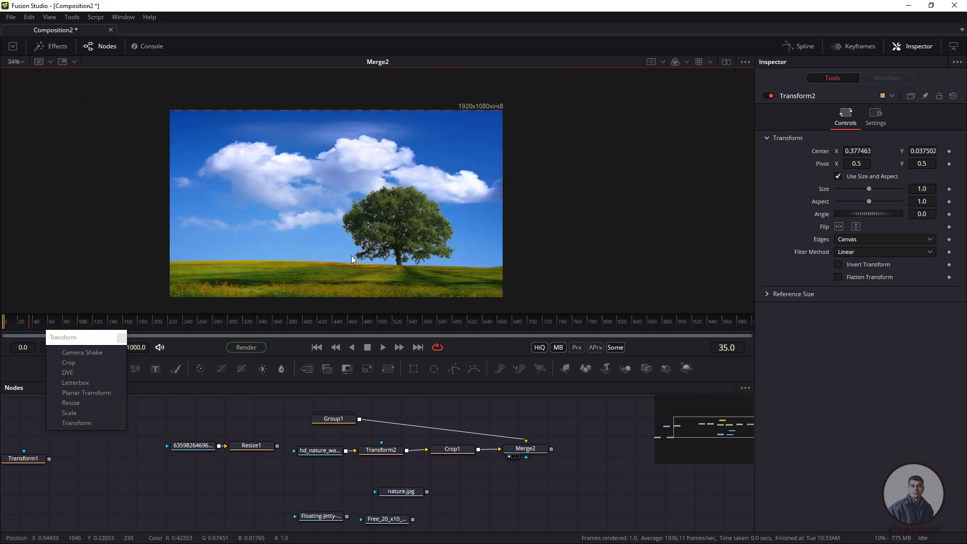
left_click_drag(513, 156, 413, 243)
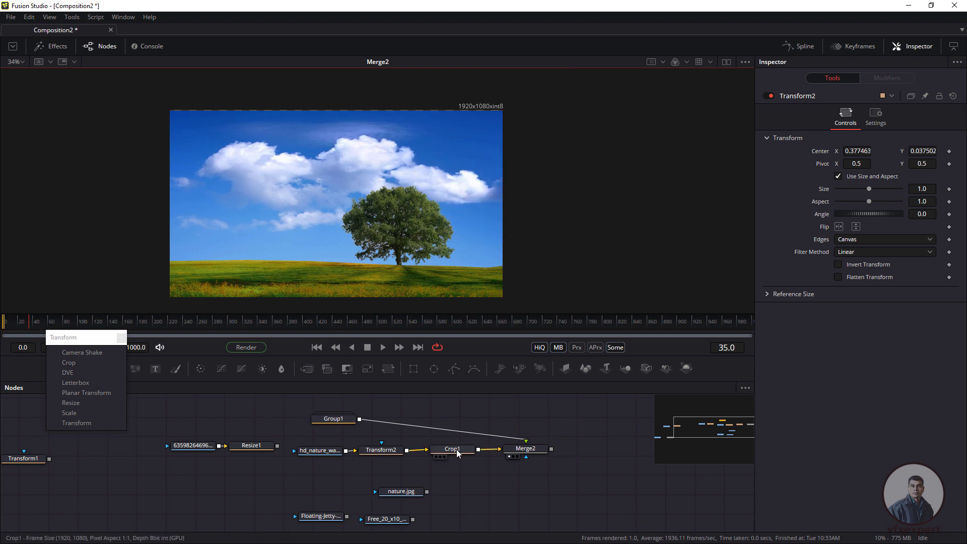
mouse_move(329, 455)
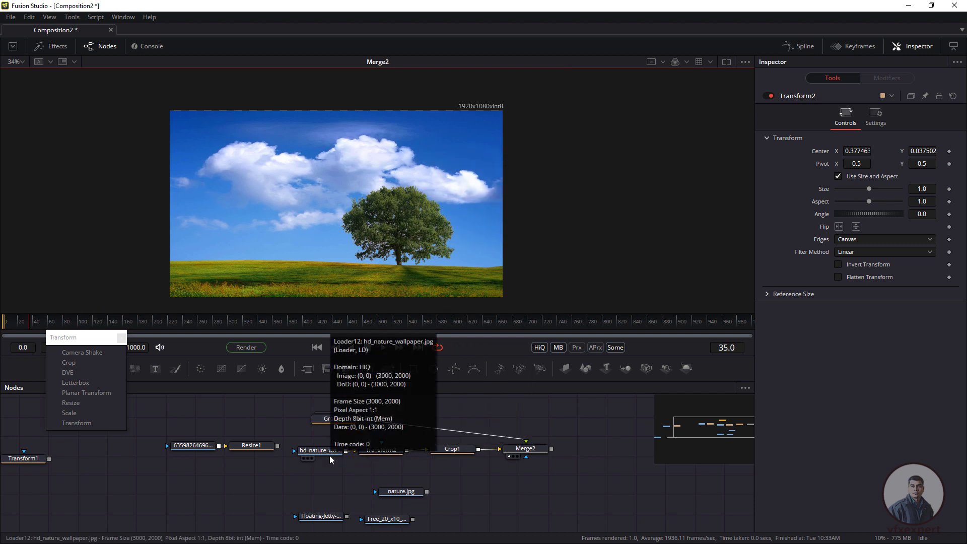
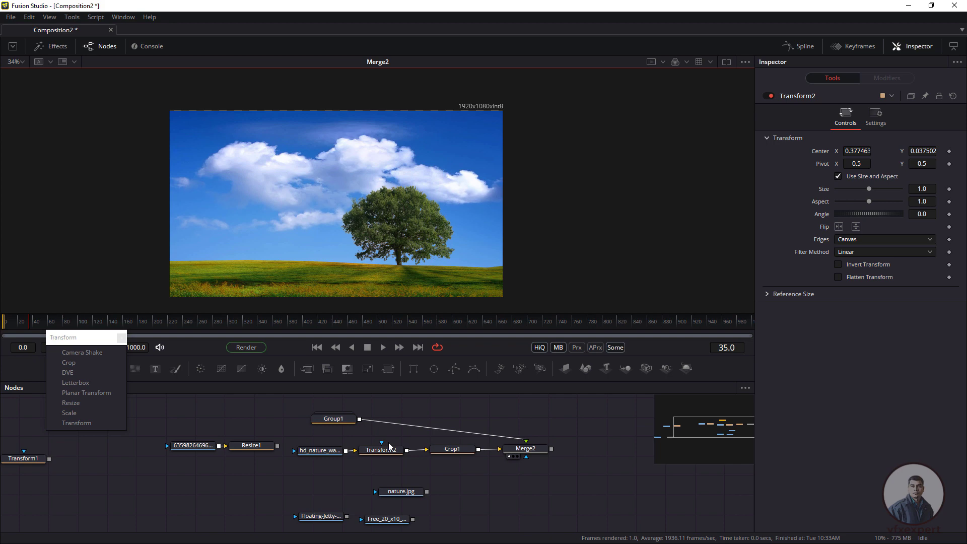
Rearrange the node graph so Merge2 sits beside Group1, just above Crop1
left_click_drag(346, 479, 348, 498)
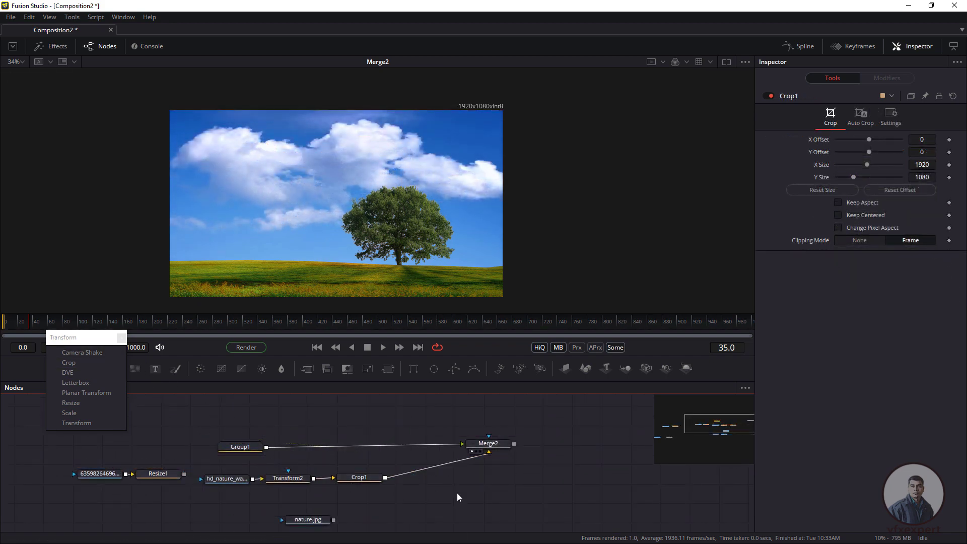
left_click_drag(484, 446, 392, 454)
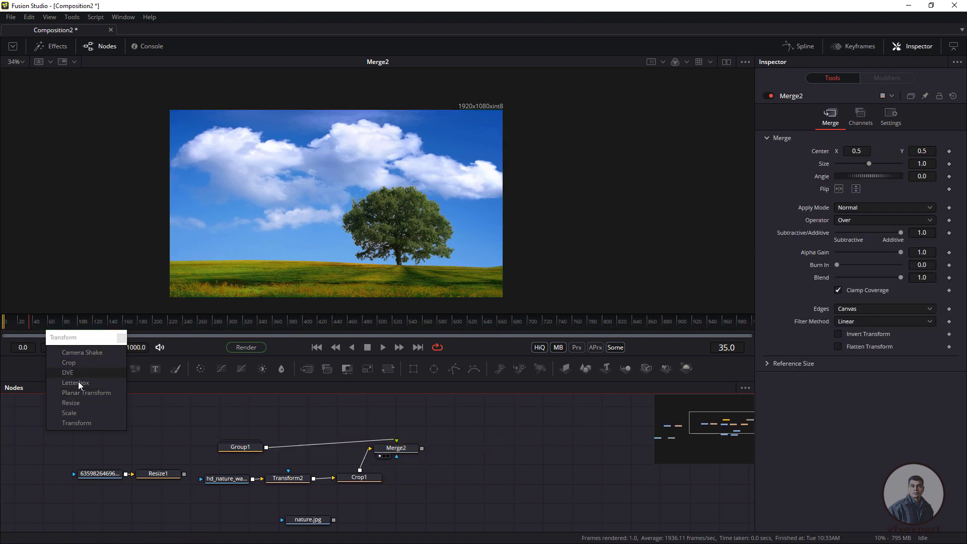
Add a Corner Positioner node from the Warp tools and place it unconnected, clear of Merge2
left_click(122, 337)
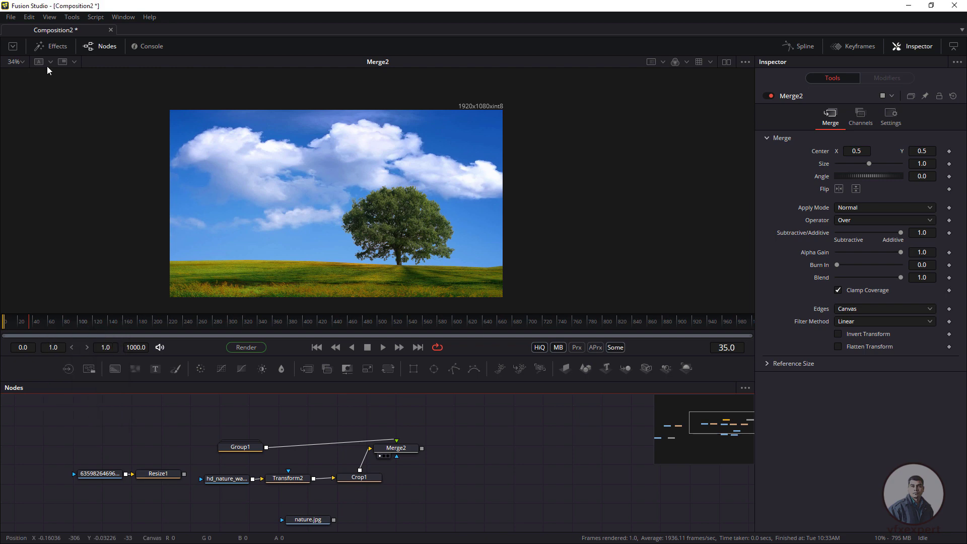
left_click(73, 19)
mouse_move(106, 319)
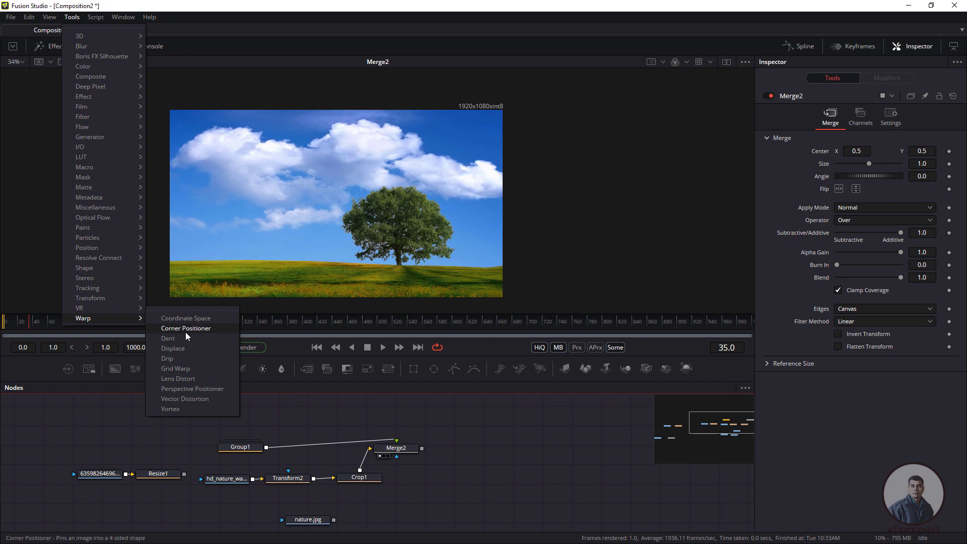
left_click(200, 328)
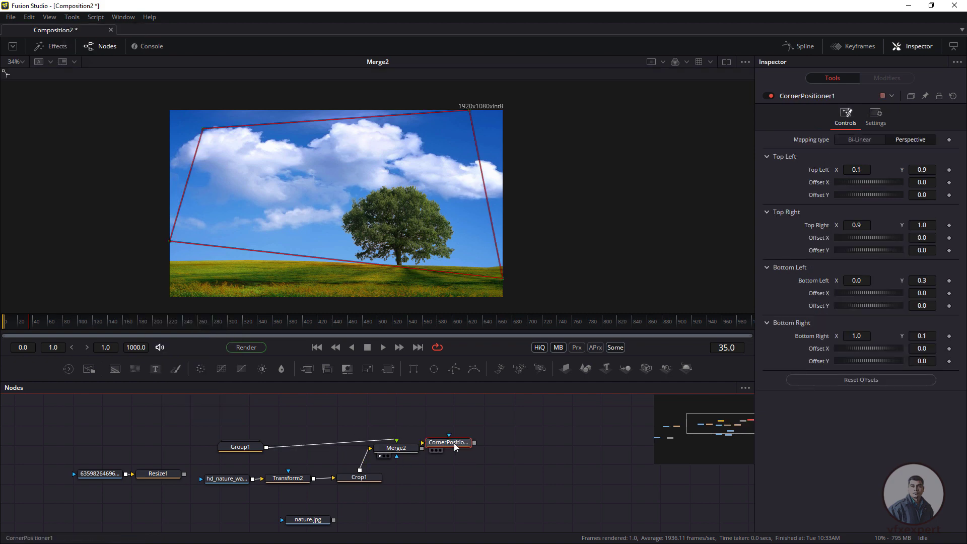
left_click_drag(454, 443, 388, 472)
left_click(518, 432)
left_click(508, 454)
left_click(478, 427)
left_click_drag(450, 465, 457, 464)
Find the Free_20_x10_Ration-Hoarding_Mockup-PSD.jpg loader in the node graph and view its billboard image
left_click_drag(215, 469, 323, 474)
scroll(293, 467, "down", 3)
scroll(322, 473, "up", 2)
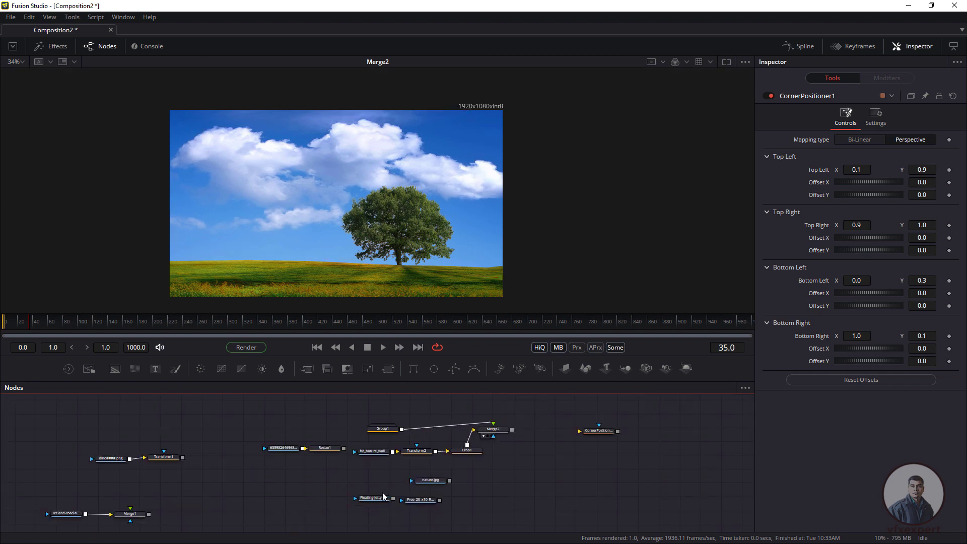
scroll(414, 502, "up", 2)
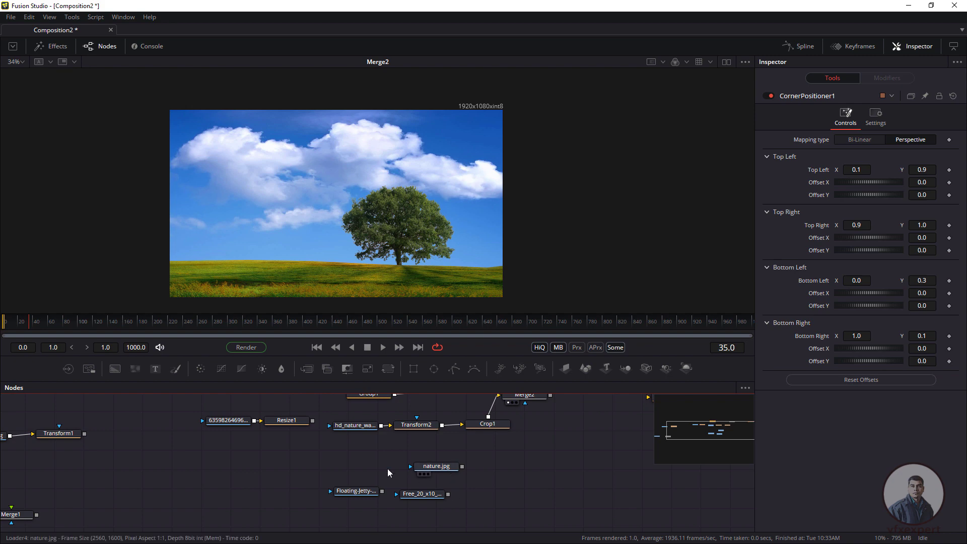
left_click_drag(271, 458, 294, 459)
left_click_drag(268, 425, 316, 433)
left_click_drag(111, 476, 226, 455)
left_click_drag(227, 455, 235, 454)
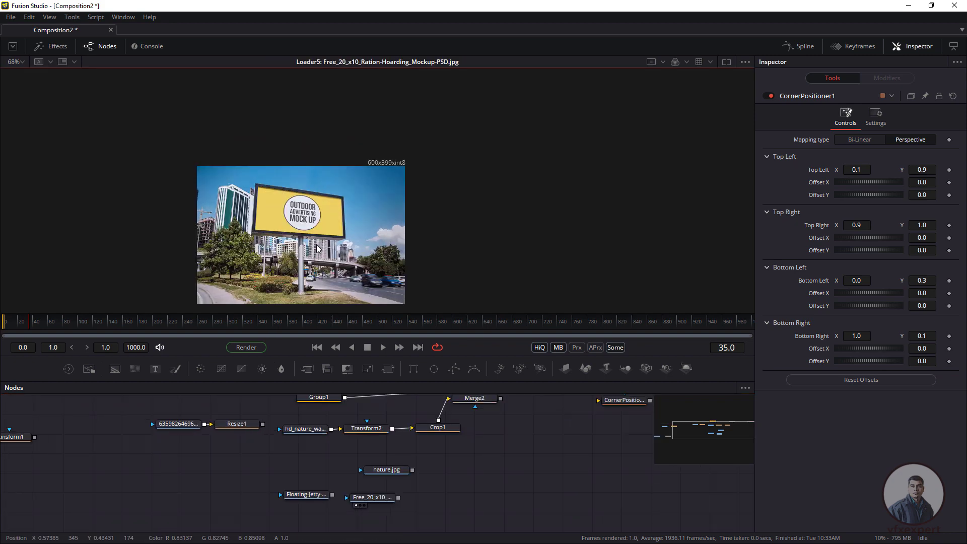
scroll(269, 215, "up", 2)
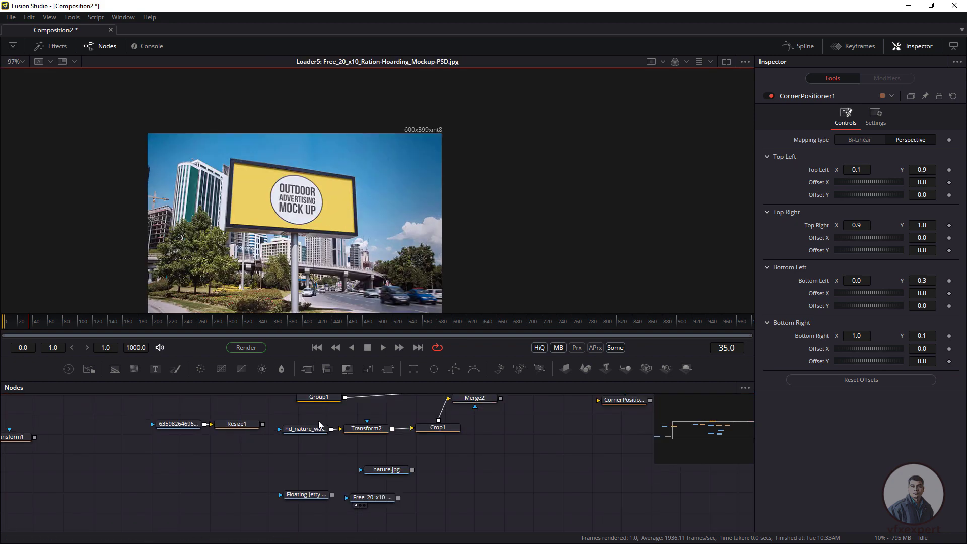
Move the billboard mockup loader out of the lower node row to beside CornerPositioner1
left_click_drag(381, 496, 566, 445)
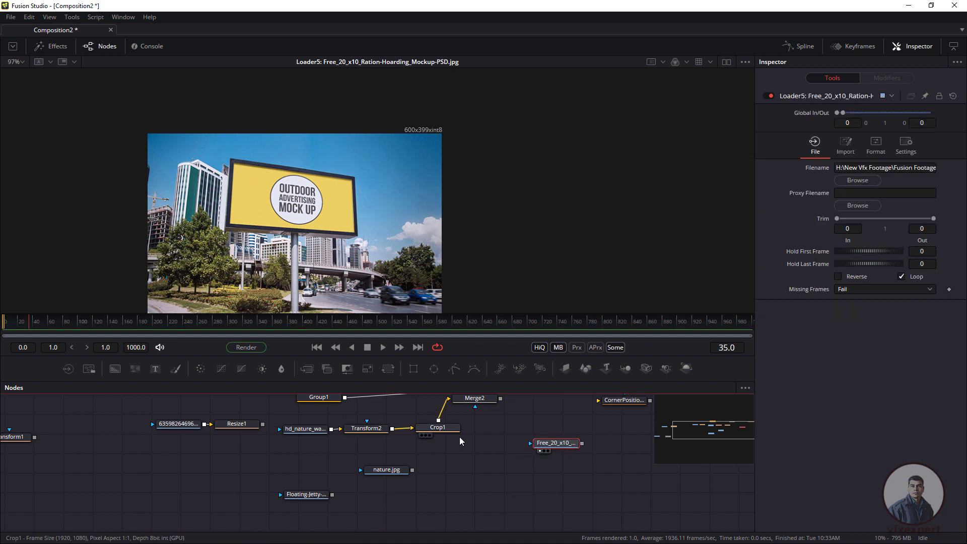
left_click_drag(459, 436, 219, 527)
left_click_drag(275, 497, 283, 455)
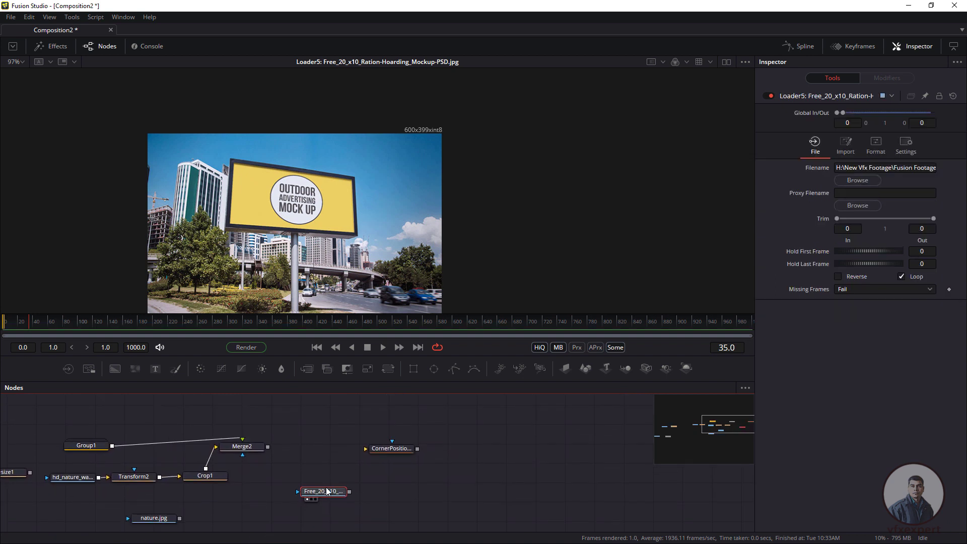
left_click_drag(332, 493, 469, 447)
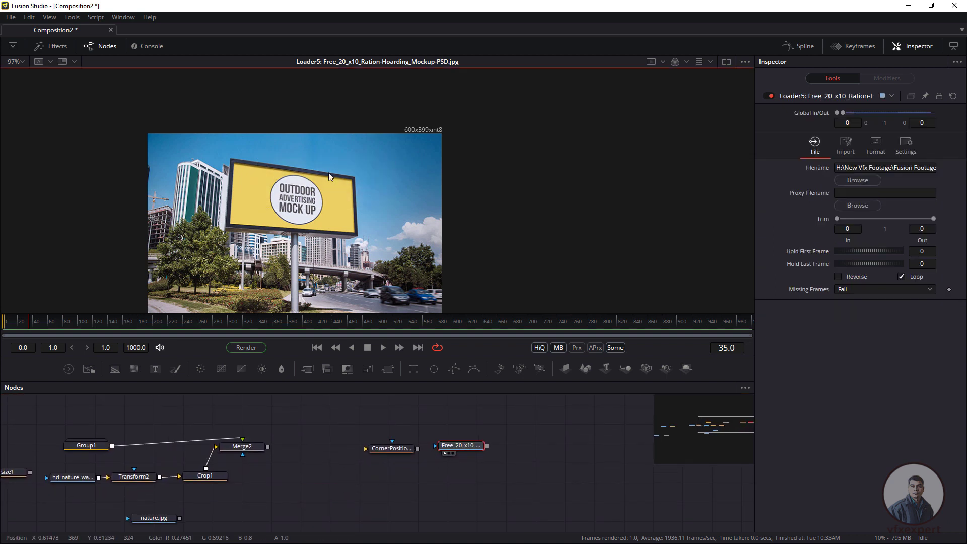
mouse_move(397, 450)
left_mouse_down()
mouse_move(414, 429)
mouse_move(477, 431)
mouse_move(378, 452)
left_mouse_up()
View the fresh_nature tree loader fitted to the viewer, place it above the billboard loader and disconnect it from Resize1
left_click_drag(173, 440, 282, 442)
left_click_drag(65, 470, 210, 256)
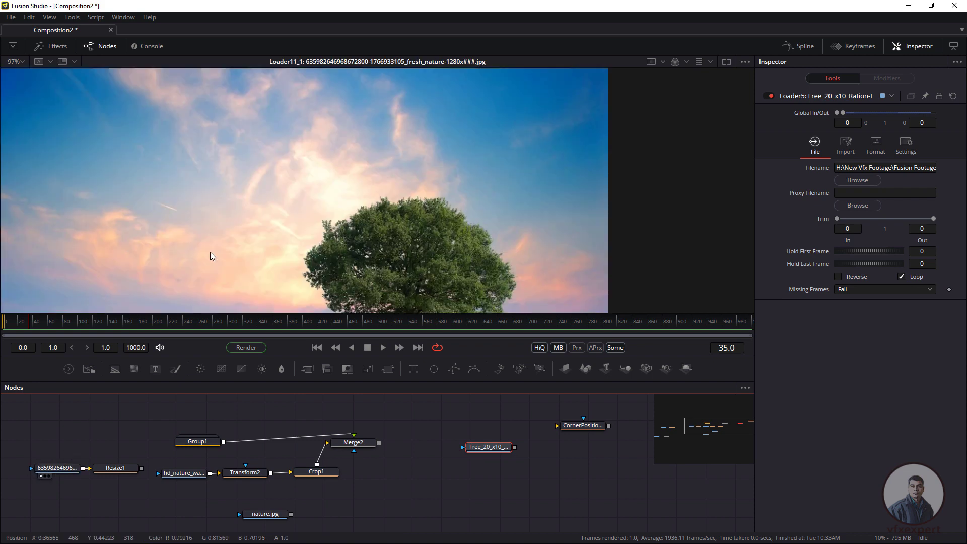
key("ctrl+f")
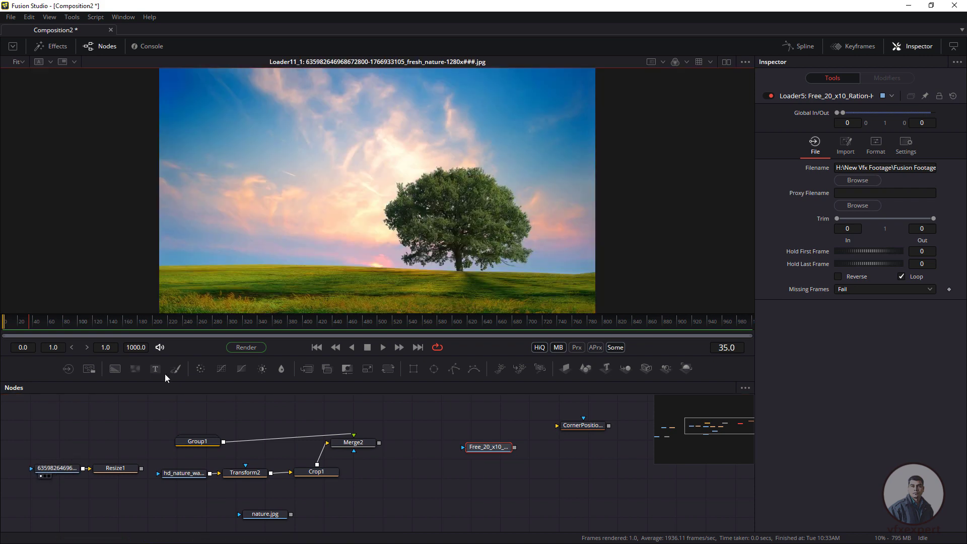
left_click_drag(69, 474, 499, 425)
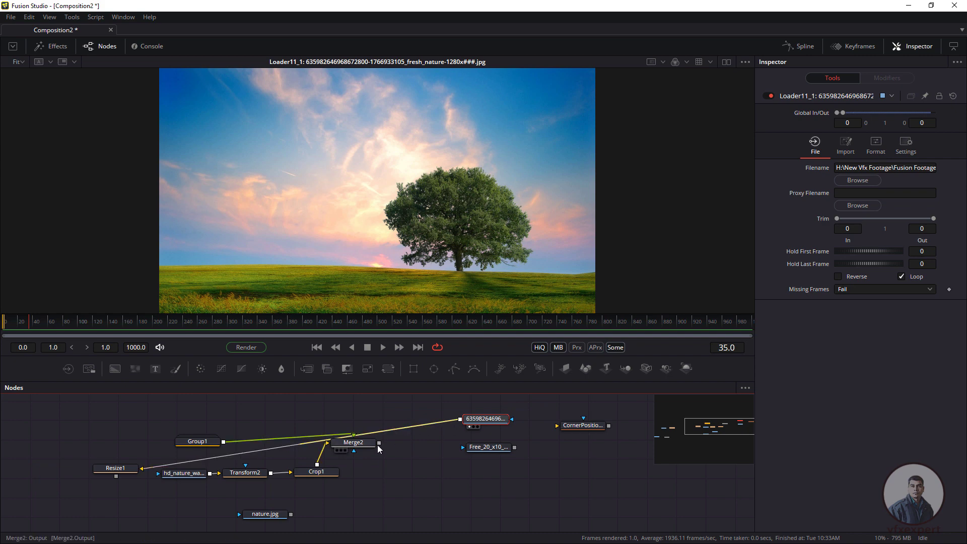
left_click_drag(150, 472, 171, 496)
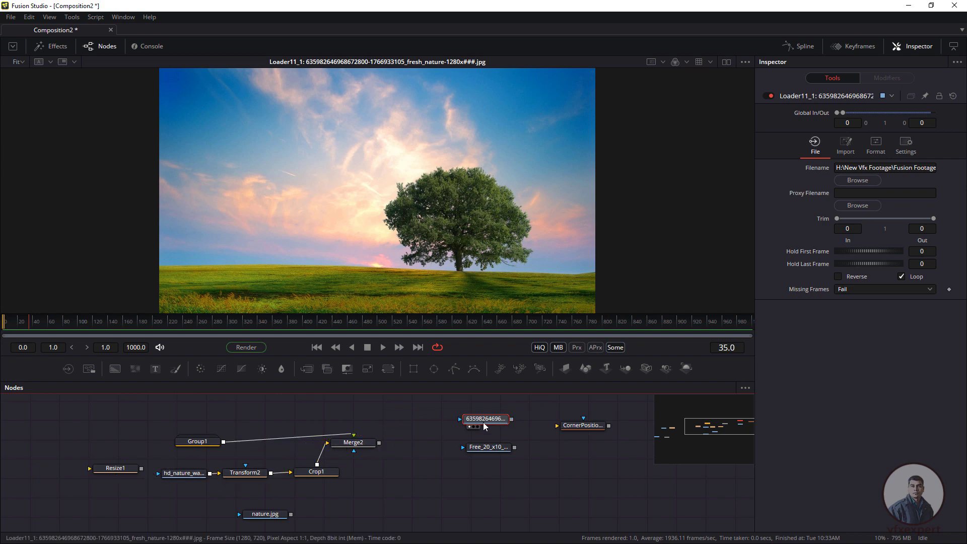
Space the tree loader and billboard loader apart from CornerPositioner1, stack them, and view each image
left_click_drag(394, 435, 344, 453)
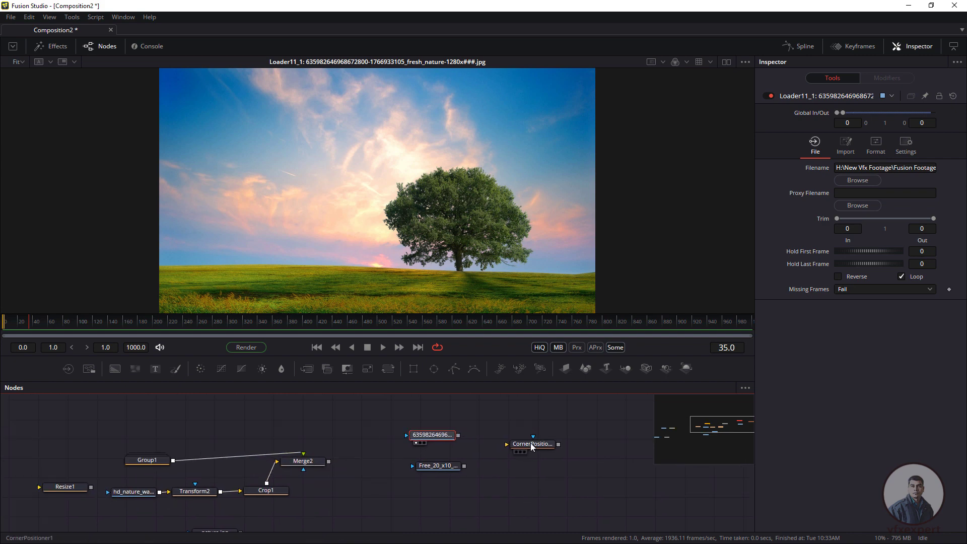
left_click(546, 446)
left_click_drag(548, 446, 548, 445)
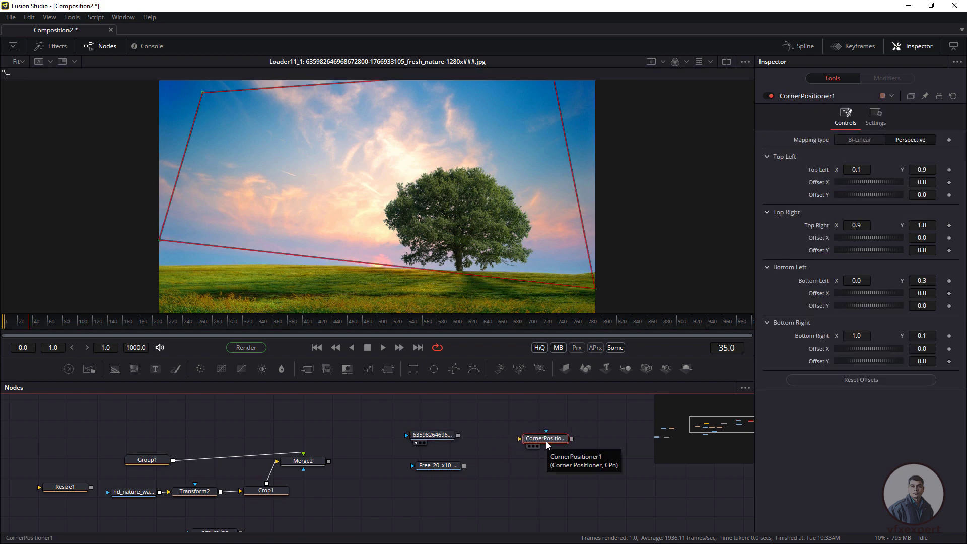
left_click_drag(456, 436, 399, 468)
key("1")
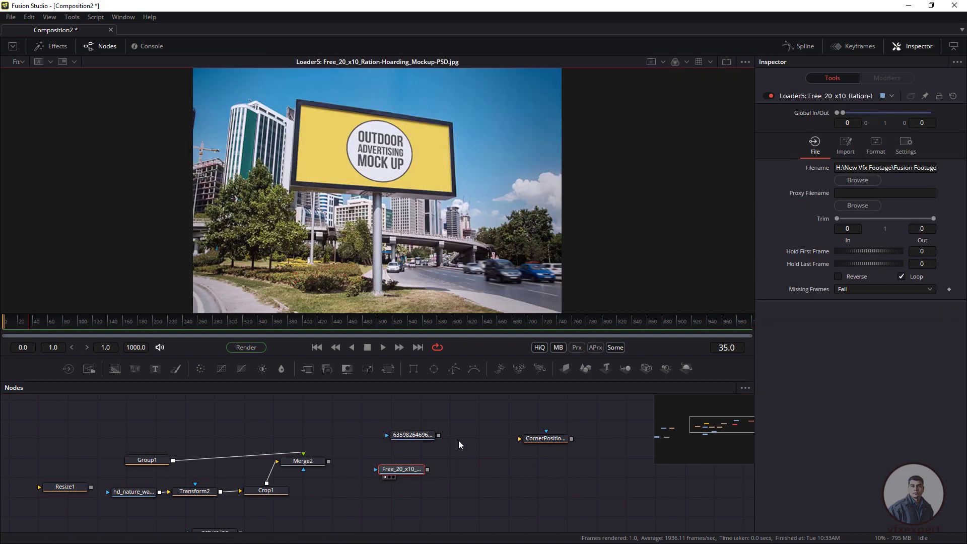
left_click(396, 442)
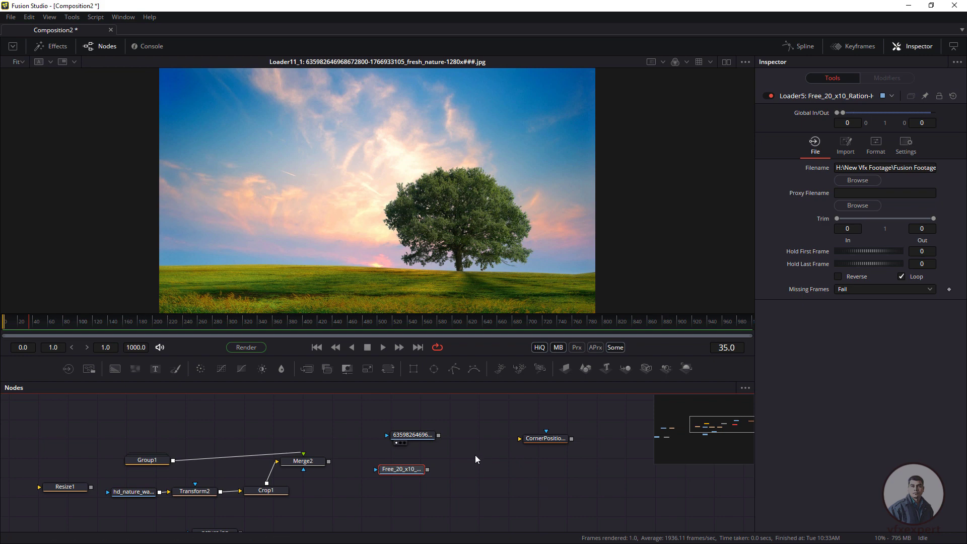
left_click(396, 437)
left_click_drag(397, 436, 383, 435)
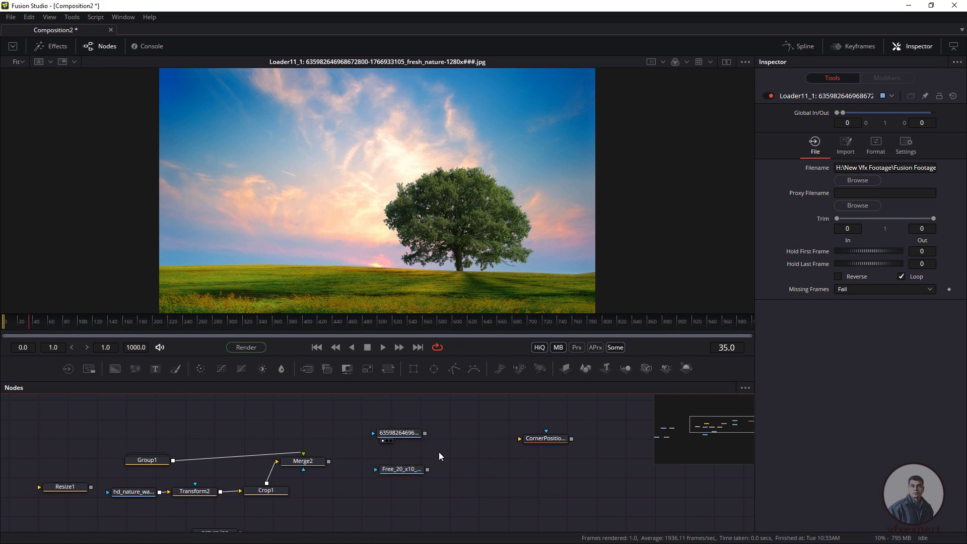
Merge the tree loader over the billboard loader with a new Merge node and insert CornerPositioner1 on the foreground branch
key("shift+space")
type("merge")
key("Return")
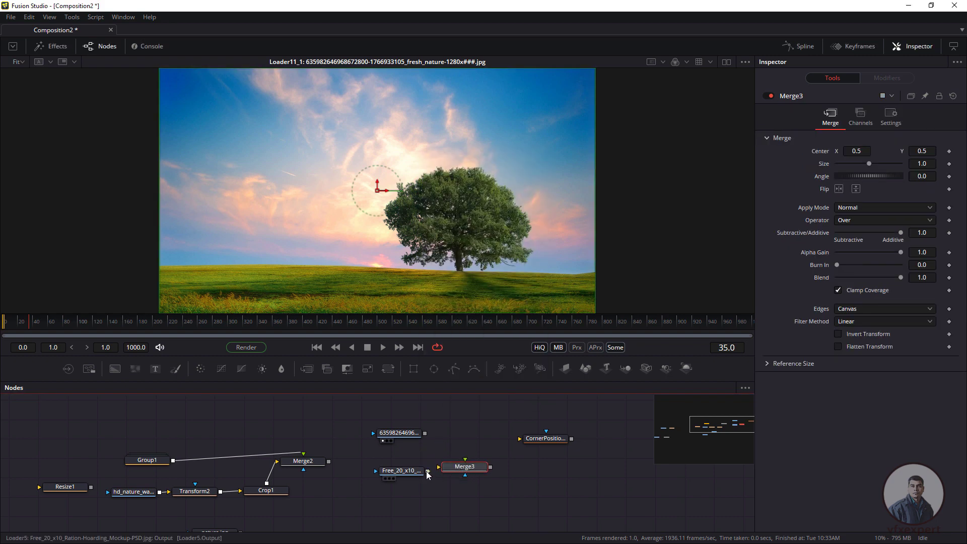
left_click_drag(427, 471, 453, 467)
key("1")
left_click_drag(424, 433, 389, 429)
scroll(288, 231, "down", 3)
left_click_drag(401, 470, 380, 469)
left_click(474, 444)
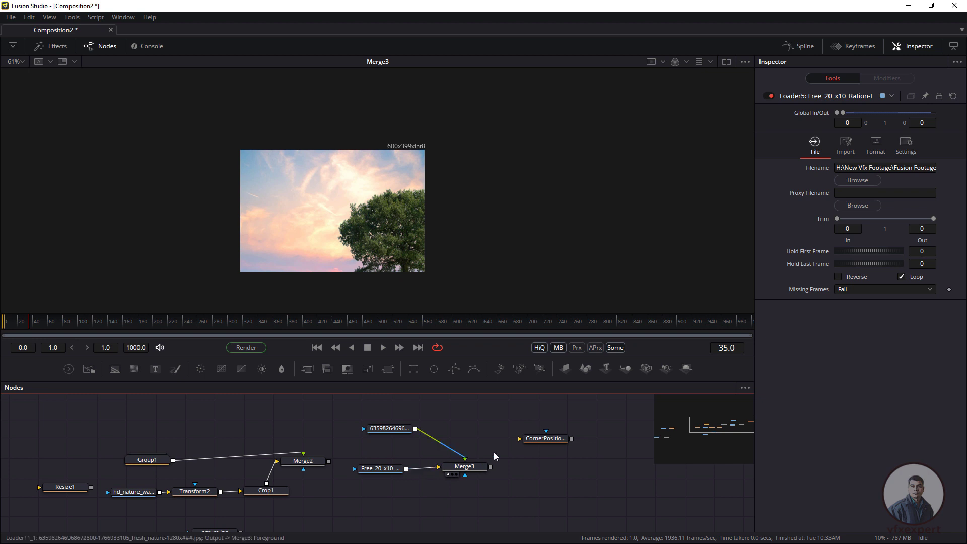
left_click_drag(536, 437, 441, 444)
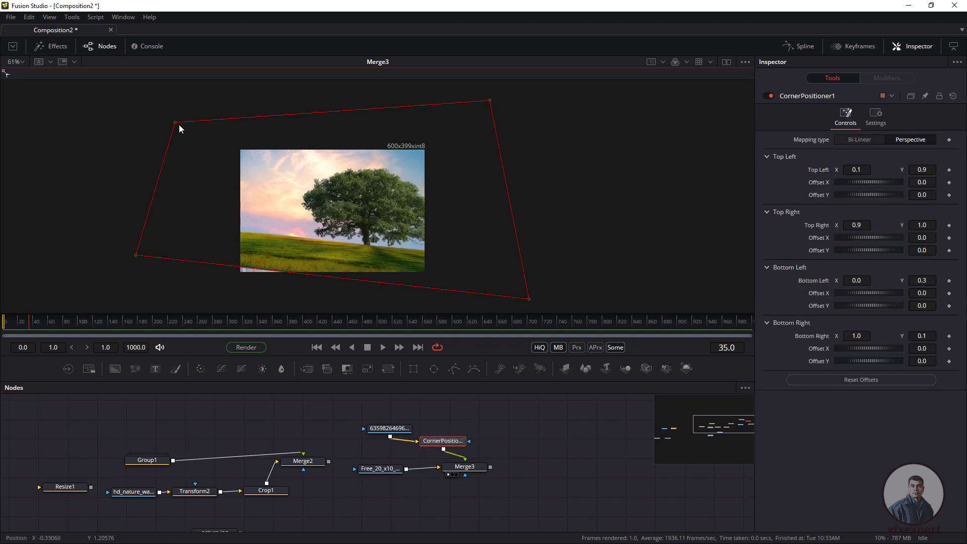
Try to place CornerPositioner1's top-left, bottom-left and bottom-right corners on the billboard while viewing Merge3
left_click_drag(176, 123, 205, 213)
left_click_drag(137, 255, 295, 209)
left_click_drag(529, 298, 388, 248)
With the billboard loader viewed, pin CornerPositioner1's corners at about (0.30, 0.84), (0.70, 0.77), (0.28, 0.54) and (0.70, 0.49)
left_click_drag(379, 468, 349, 265)
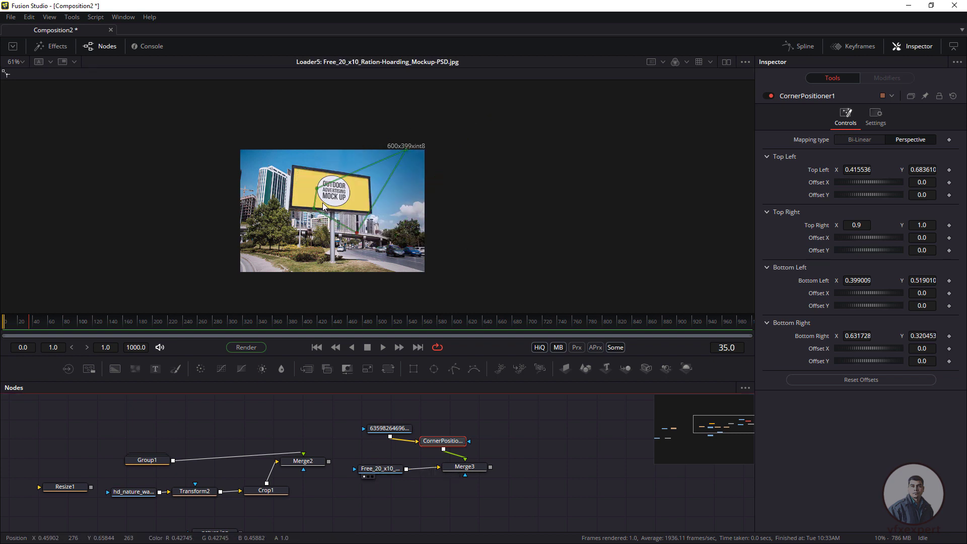
left_click(394, 429)
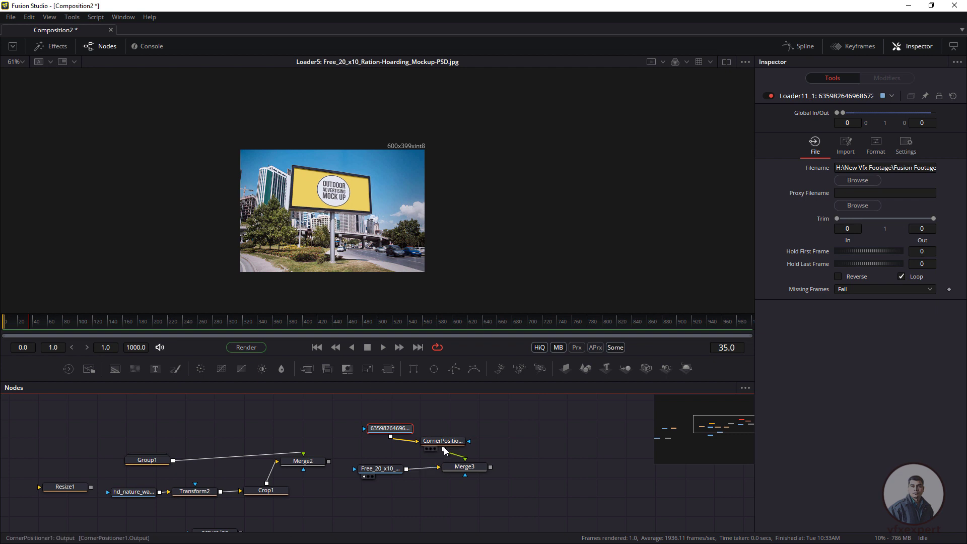
left_click(443, 442)
left_click_drag(317, 189, 296, 168)
left_click_drag(314, 212, 293, 209)
left_click_drag(356, 233, 369, 213)
left_click_drag(406, 150, 368, 178)
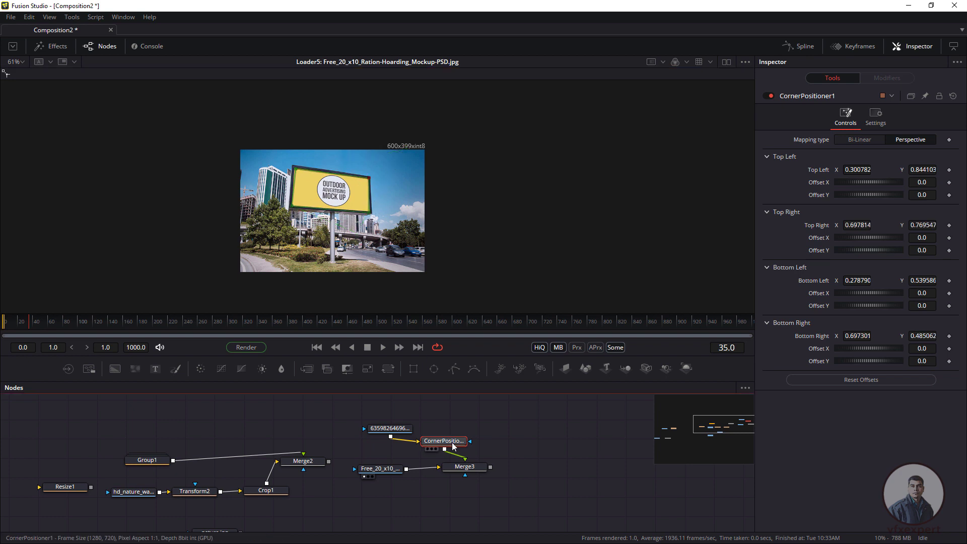
left_click_drag(443, 441, 458, 431)
Compare the pinned tree image's alignment in Merge3 with the corner outline over the original billboard image
left_click_drag(466, 470, 357, 195)
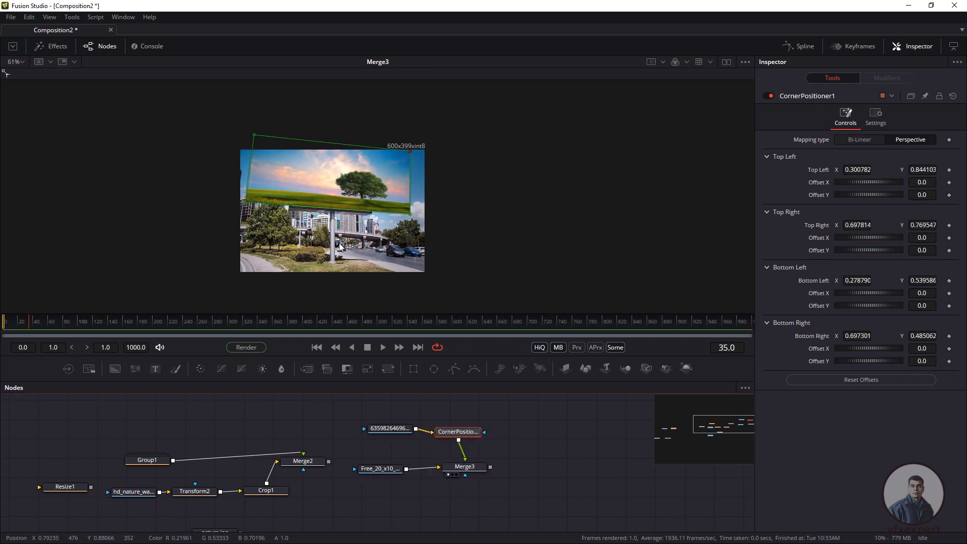
scroll(346, 255, "up", 2)
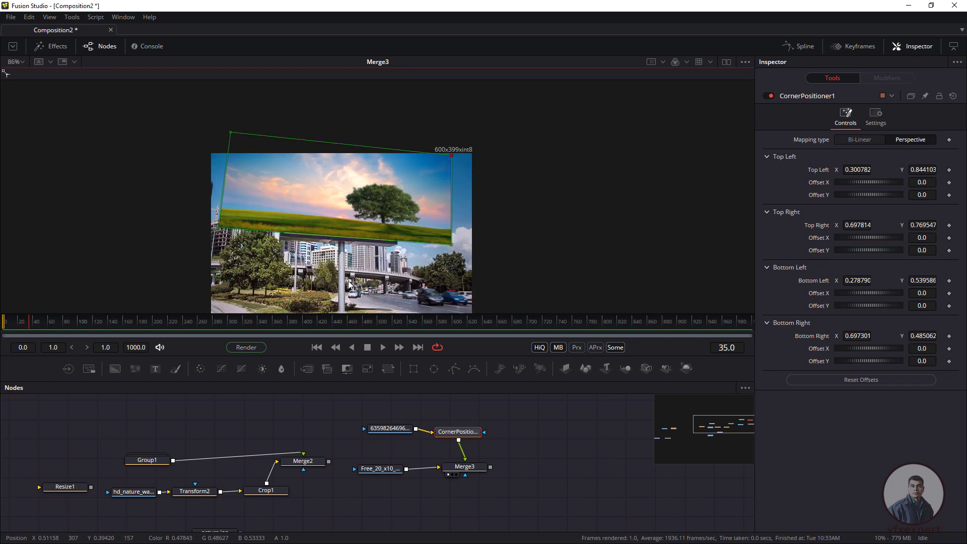
left_click_drag(381, 468, 373, 300)
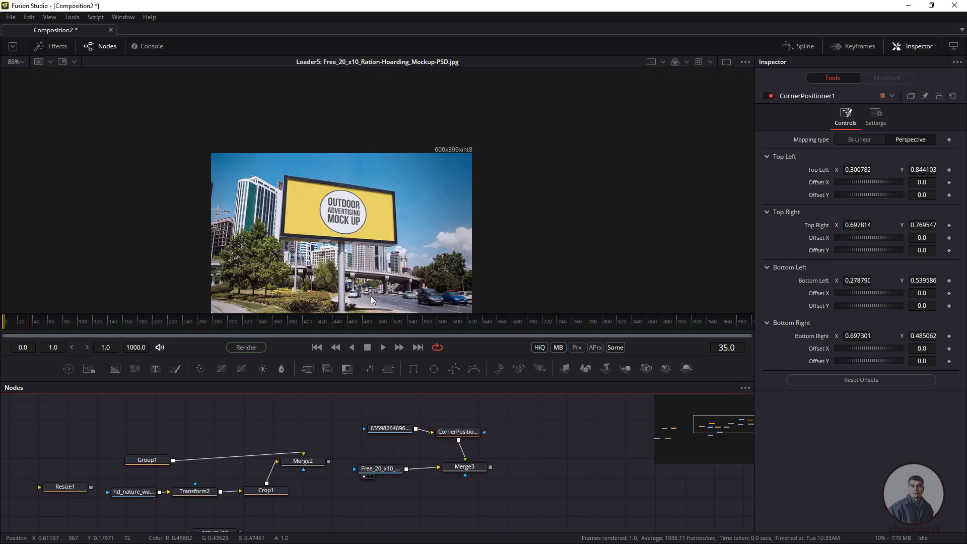
left_click(380, 468)
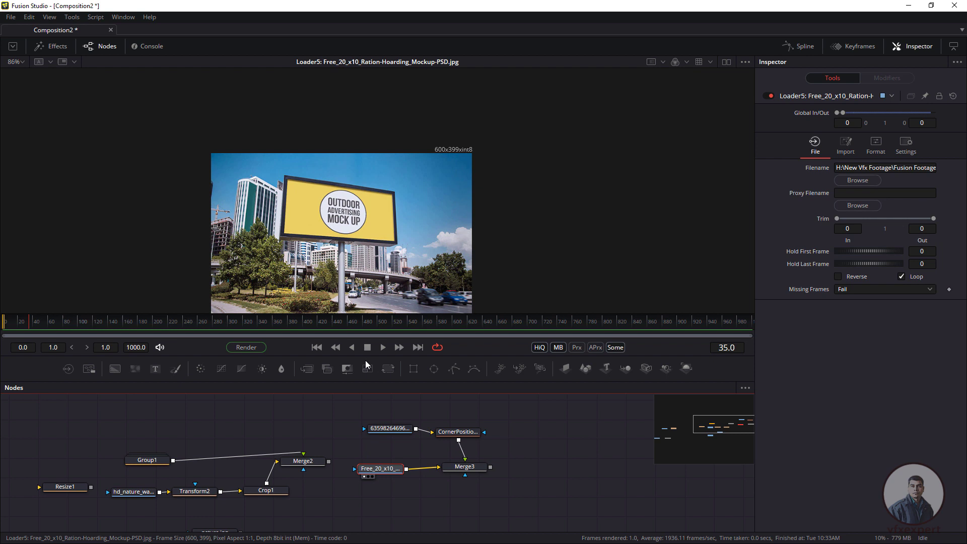
left_click(457, 431)
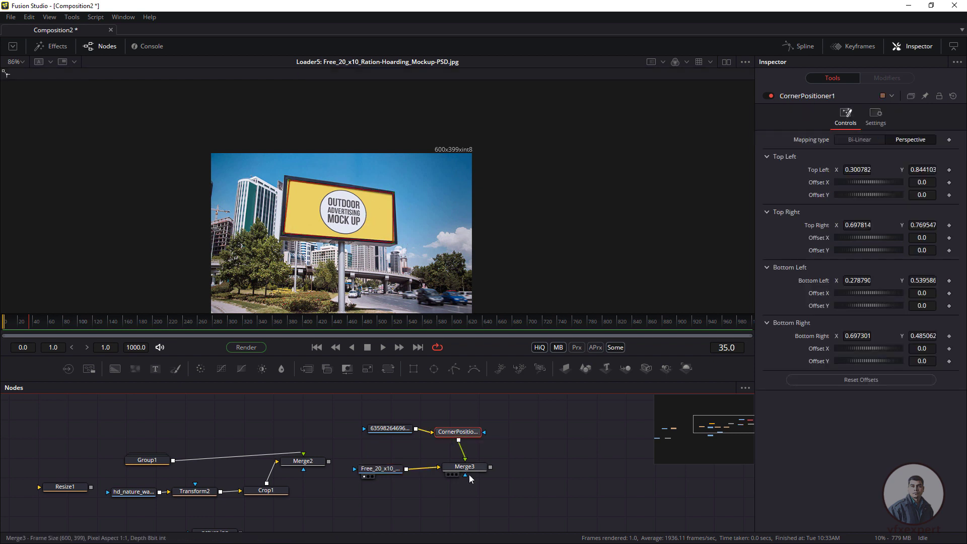
View Merge3 and move Merge3 and CornerPositioner1 farther from the two loaders to make room between them
left_click_drag(477, 469, 395, 244)
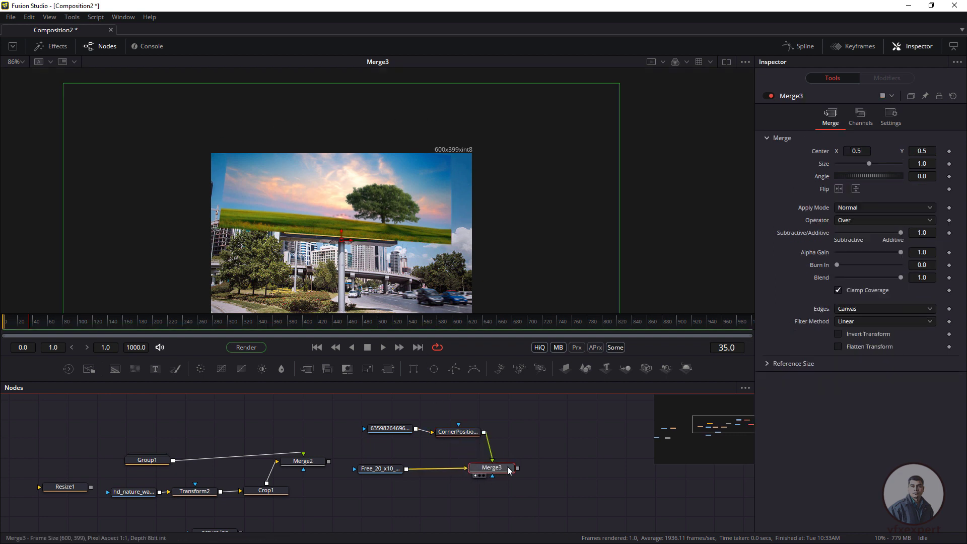
left_click_drag(464, 467, 491, 468)
left_click_drag(488, 432, 498, 427)
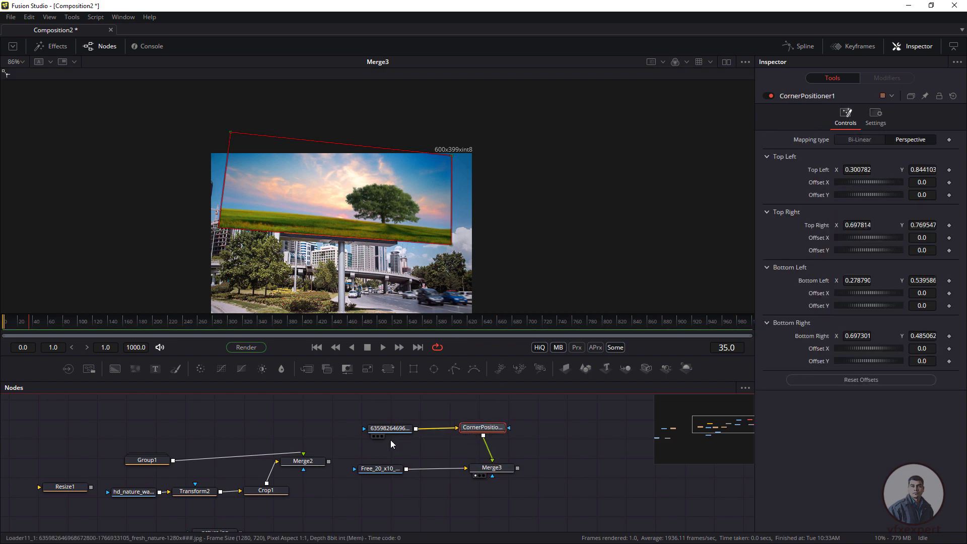
Show the original billboard image from the Free_20_x10 loader on its own in the viewer and examine its frame
left_click_drag(380, 468, 375, 230)
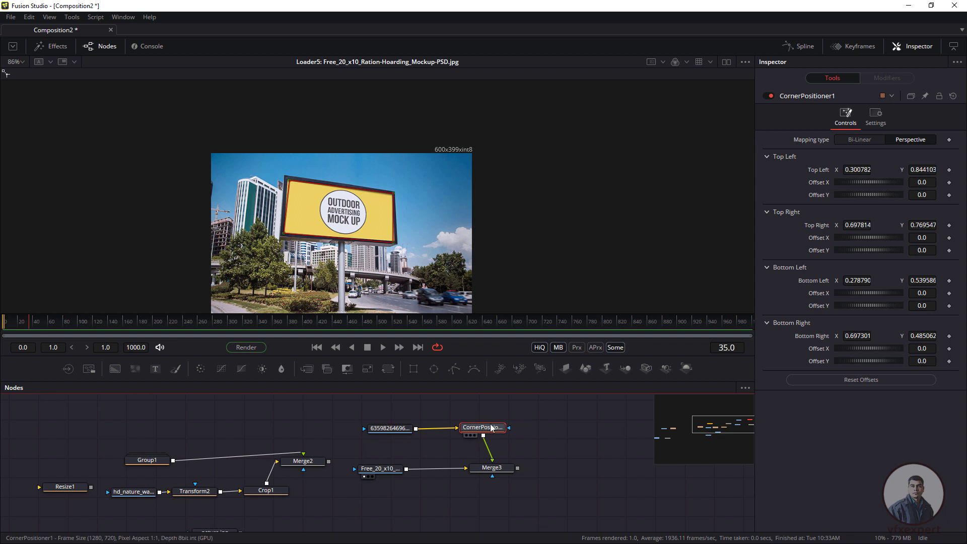
left_click_drag(491, 427, 334, 438)
left_click(273, 466)
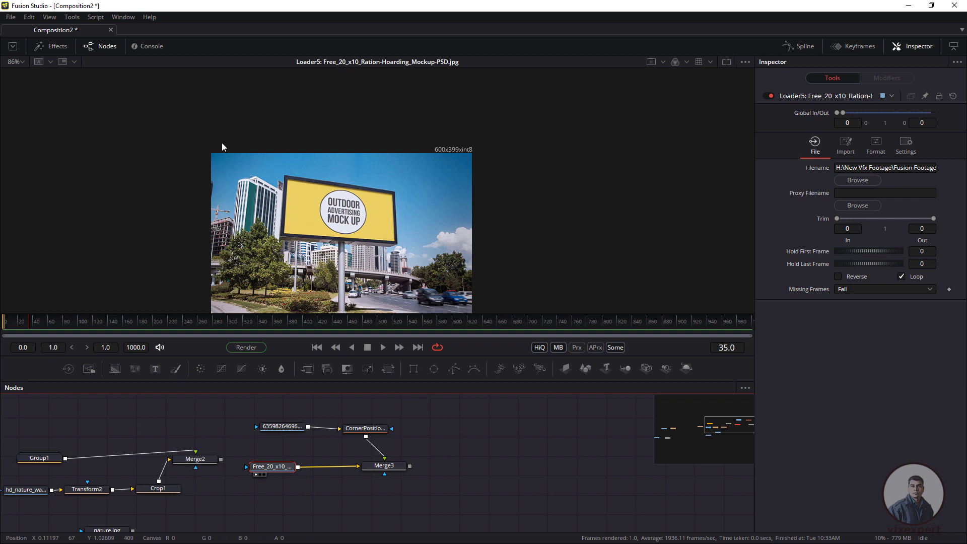
left_click_drag(195, 135, 478, 313)
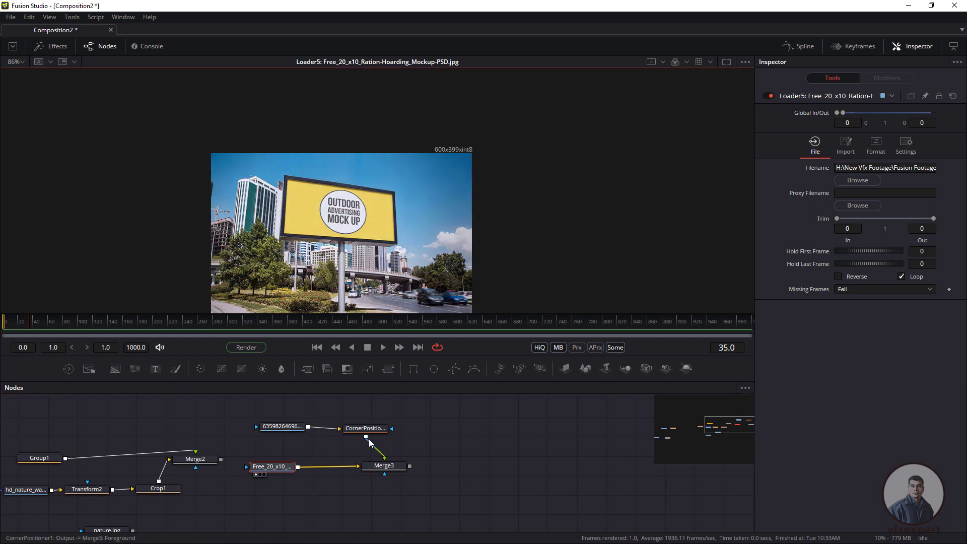
Duplicate the Free_20_x10 billboard loader, place the copy beyond Merge3, and show it in the viewer
left_click(282, 470)
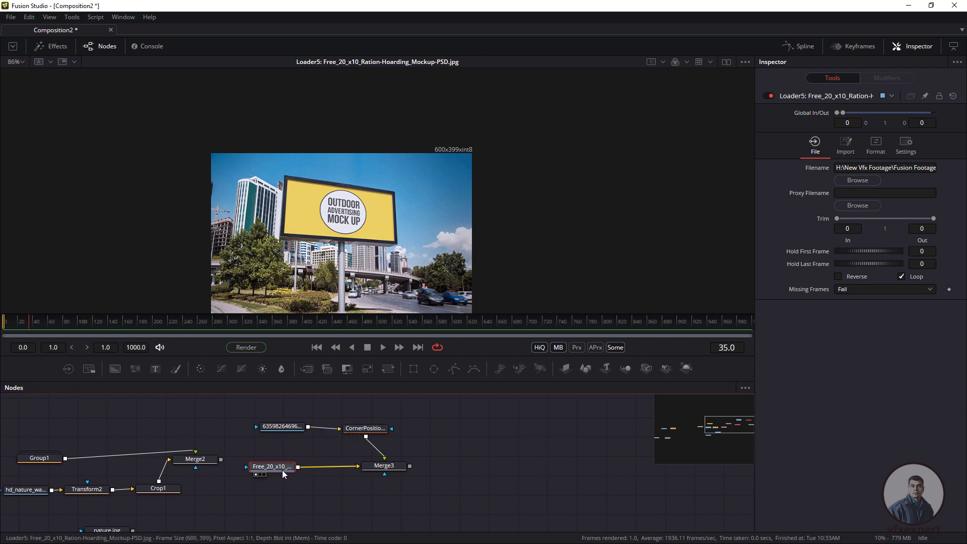
key("ctrl+c")
key("ctrl+v")
left_click_drag(445, 442, 461, 456)
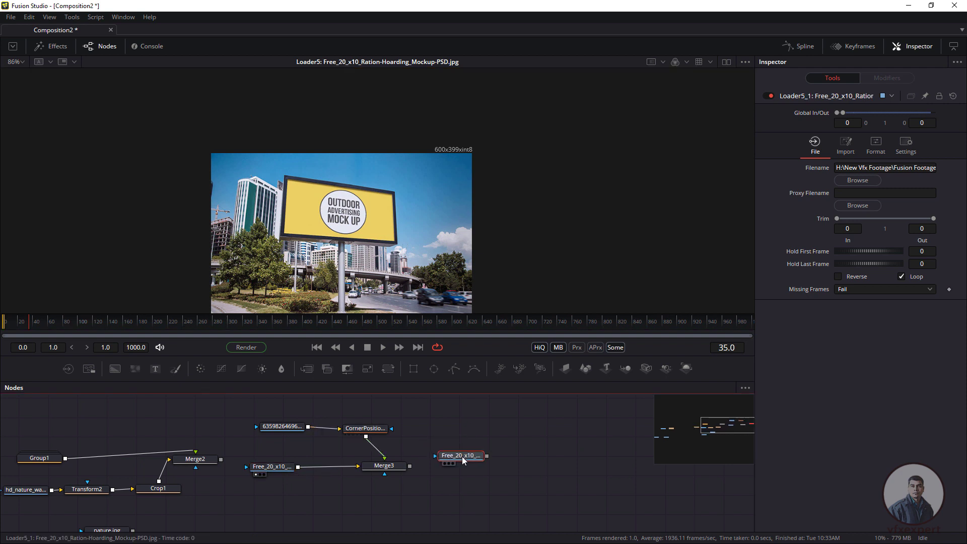
left_click_drag(501, 129, 417, 177)
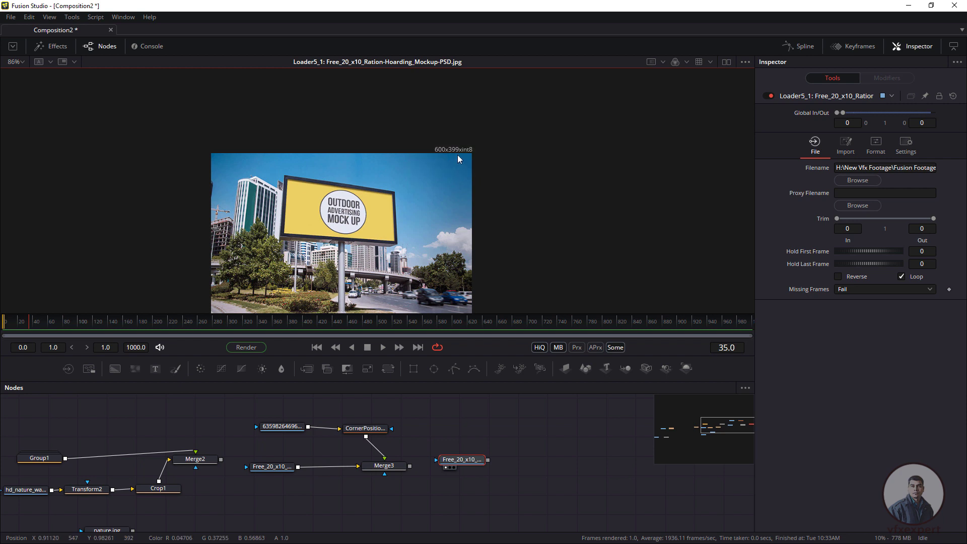
left_click_drag(430, 432, 382, 439)
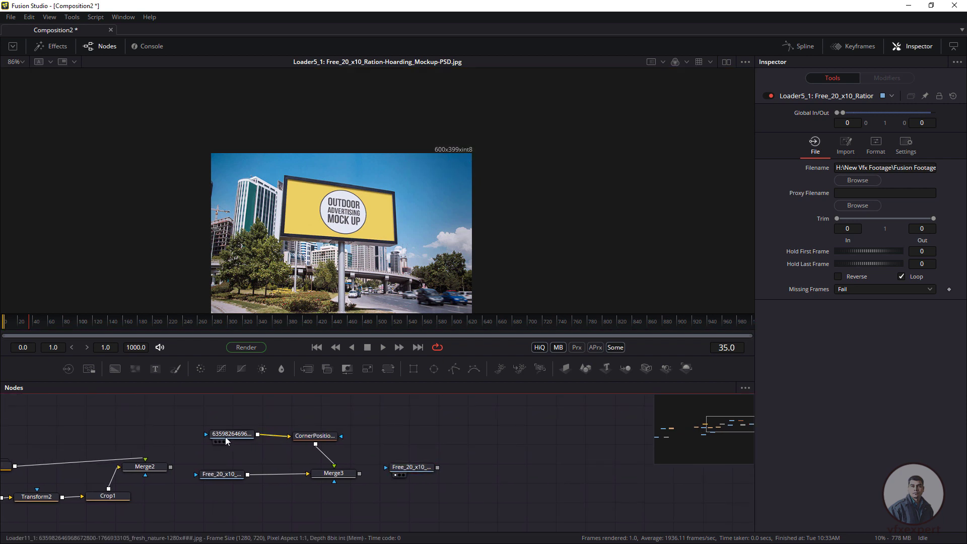
Duplicate the fresh-nature image loader and place the copy above the duplicated billboard loader
left_click(230, 435)
left_click(392, 437)
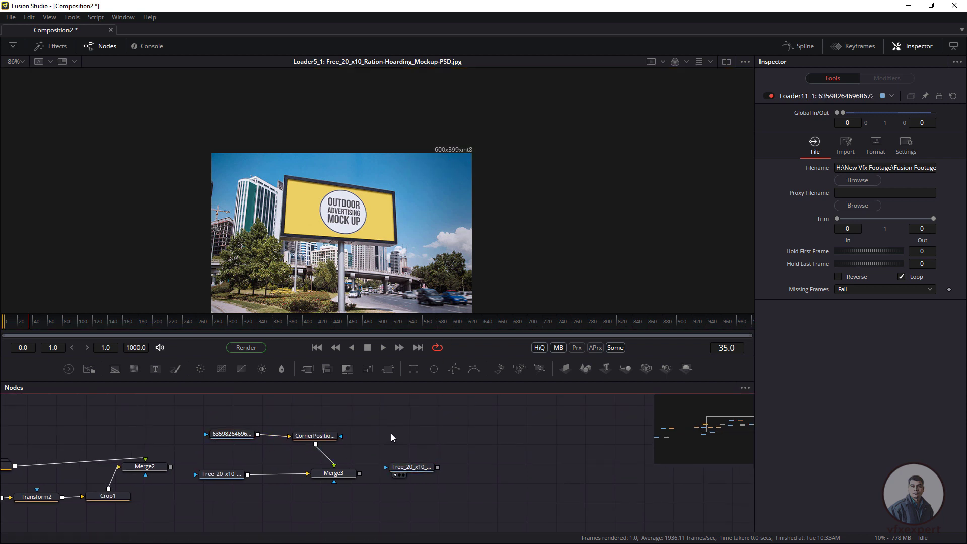
key("ctrl+v")
left_click_drag(419, 439, 390, 445)
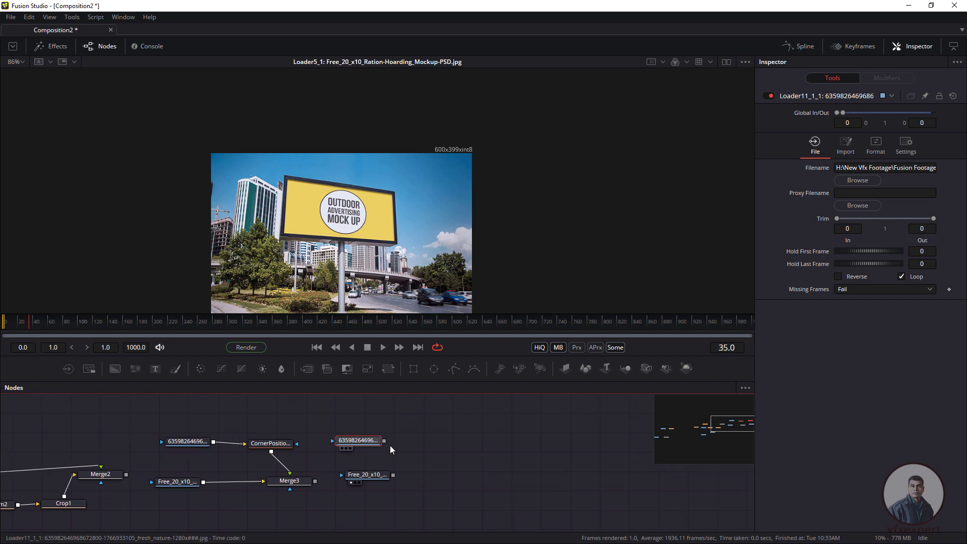
Add a Resize node fed by the duplicated nature image loader and show its result in the viewer
key("shift+space")
type("re")
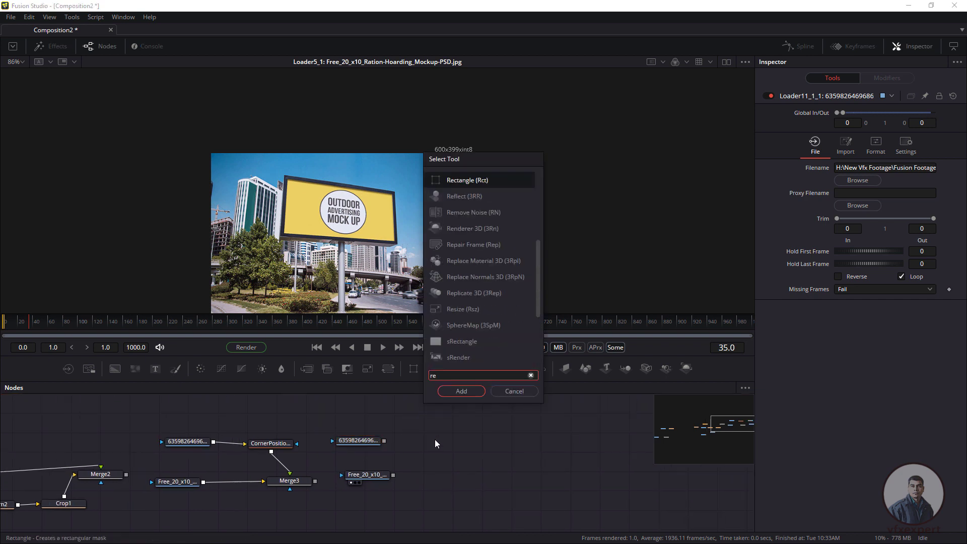
type("s")
left_click(460, 391)
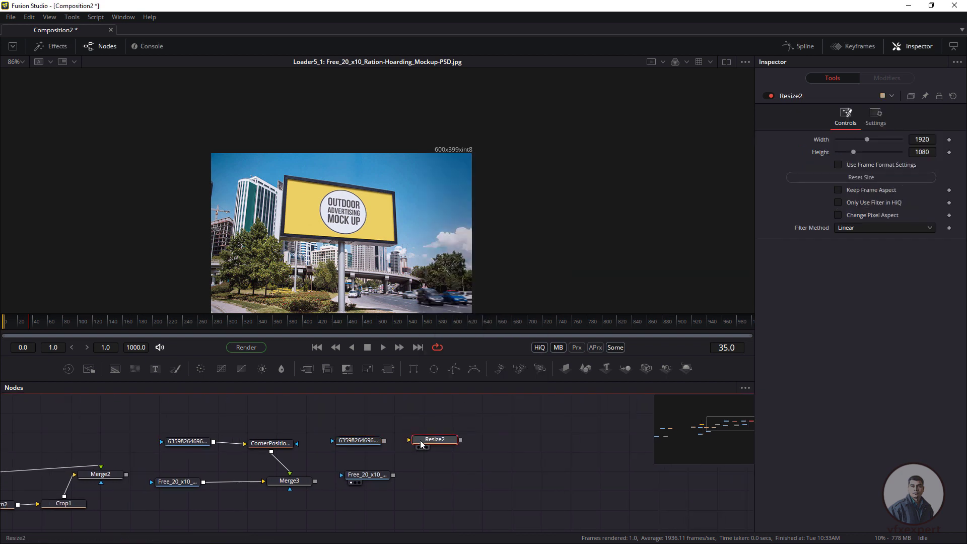
mouse_move(419, 449)
left_mouse_down()
mouse_move(392, 449)
mouse_move(412, 441)
left_mouse_up()
key("1")
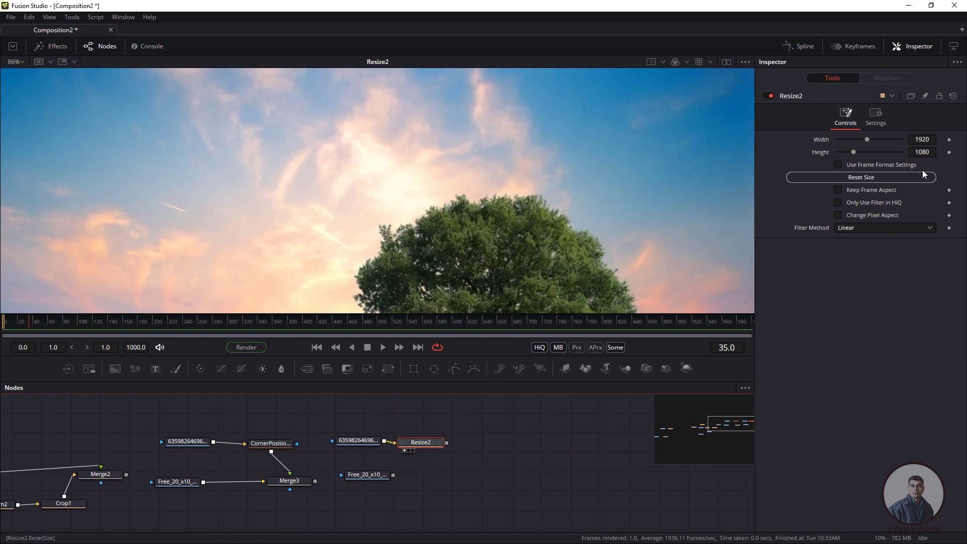
Set the new Resize node to the billboard image's resolution, width 600 and height 399
left_click(925, 140)
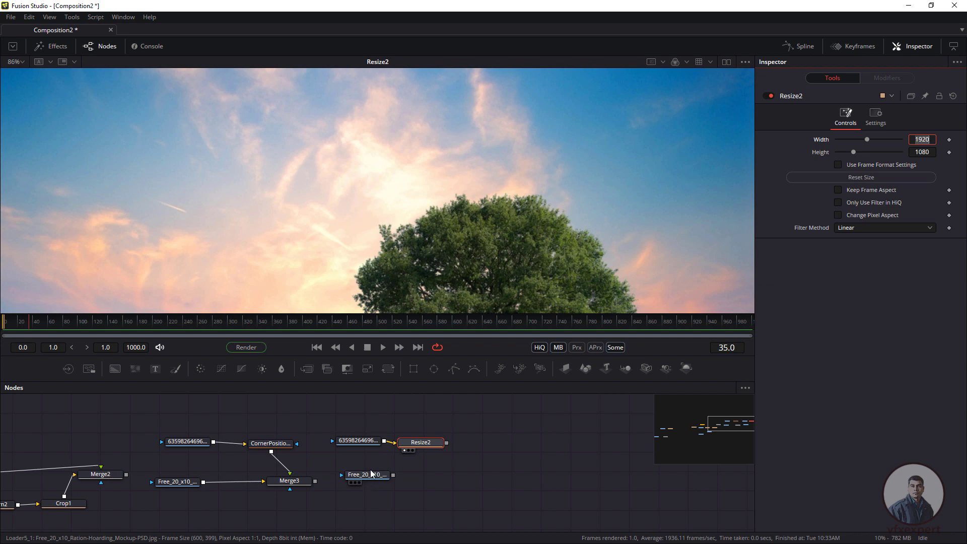
key("1")
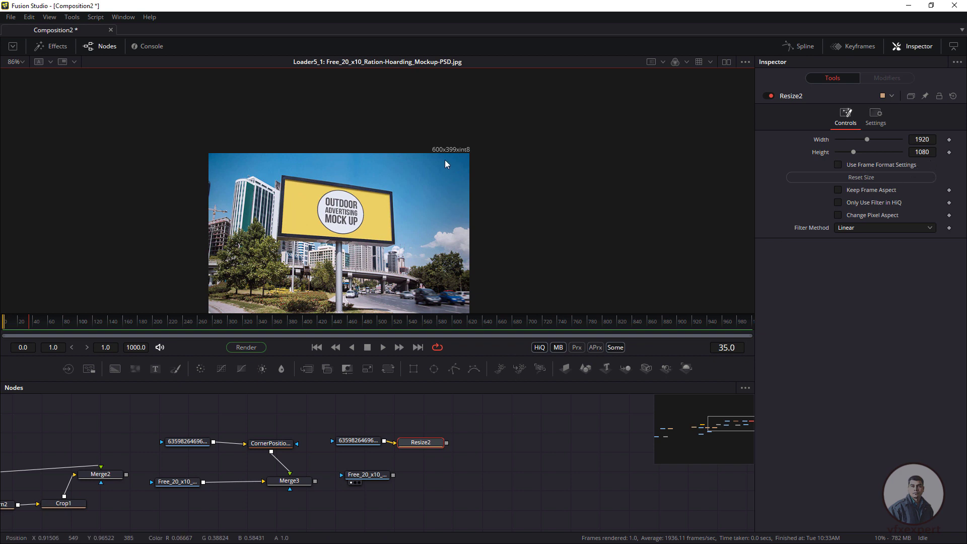
double_click(921, 139)
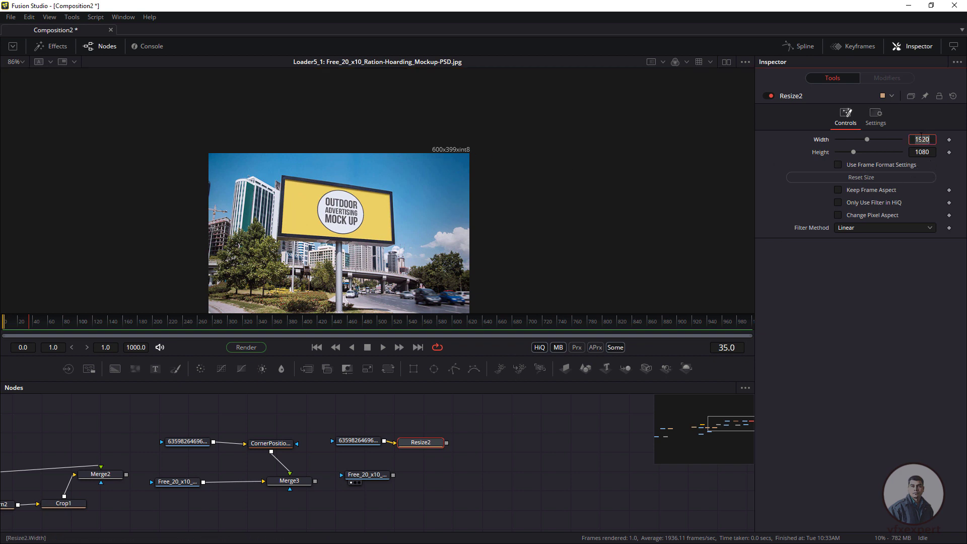
type("600")
key("Return")
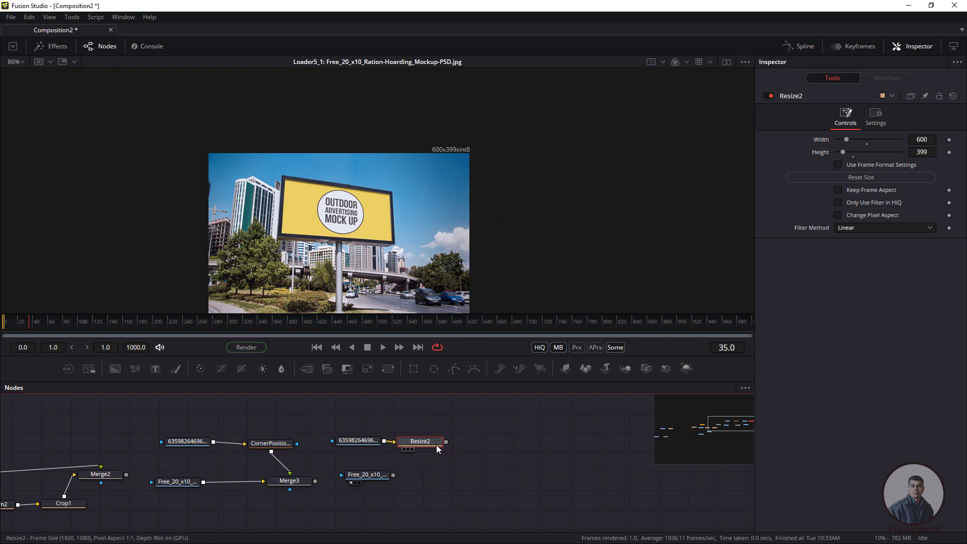
Add a Merge node with the duplicated billboard loader as background and the resized nature image as foreground
left_click_drag(368, 475, 384, 481)
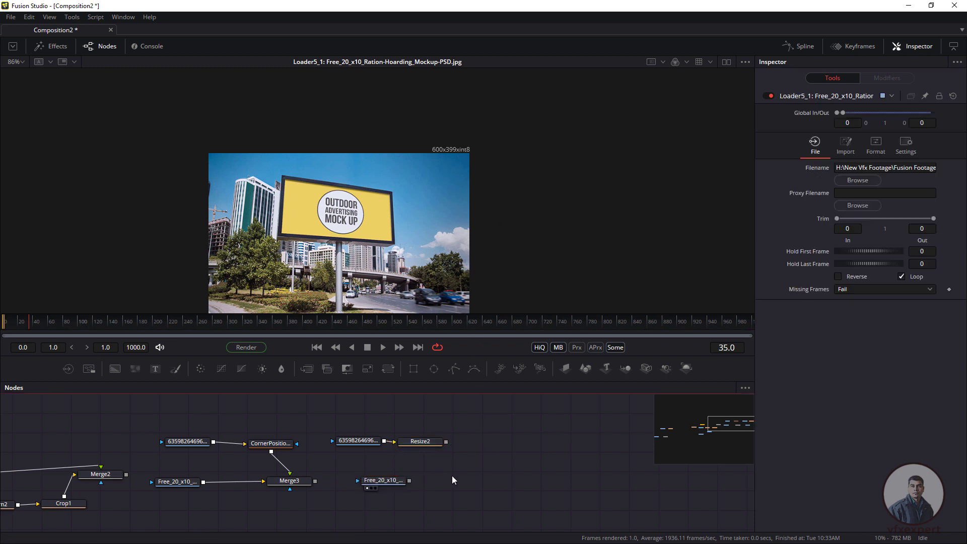
key("shift+space")
type("mer")
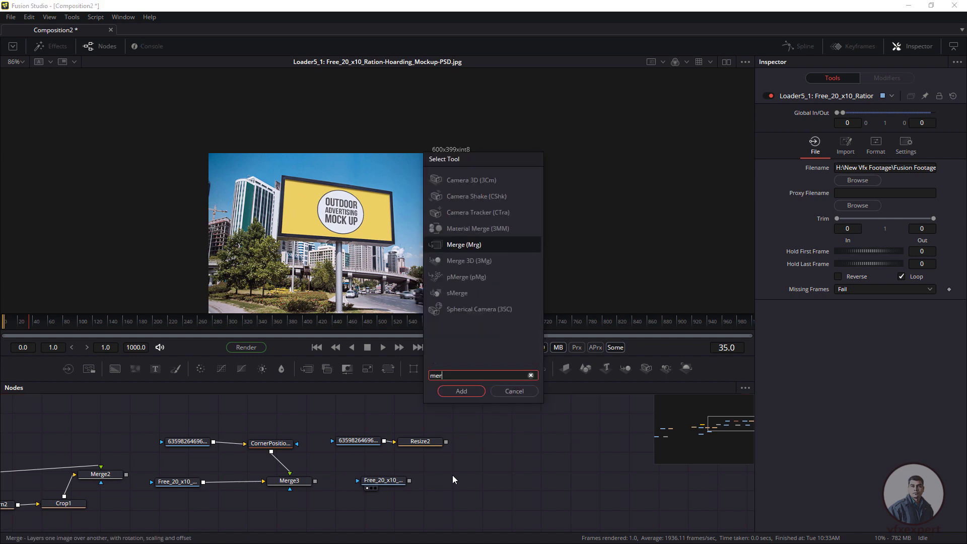
key("Return")
left_click_drag(456, 478, 467, 485)
left_click_drag(445, 441, 498, 485)
key("ctrl+f")
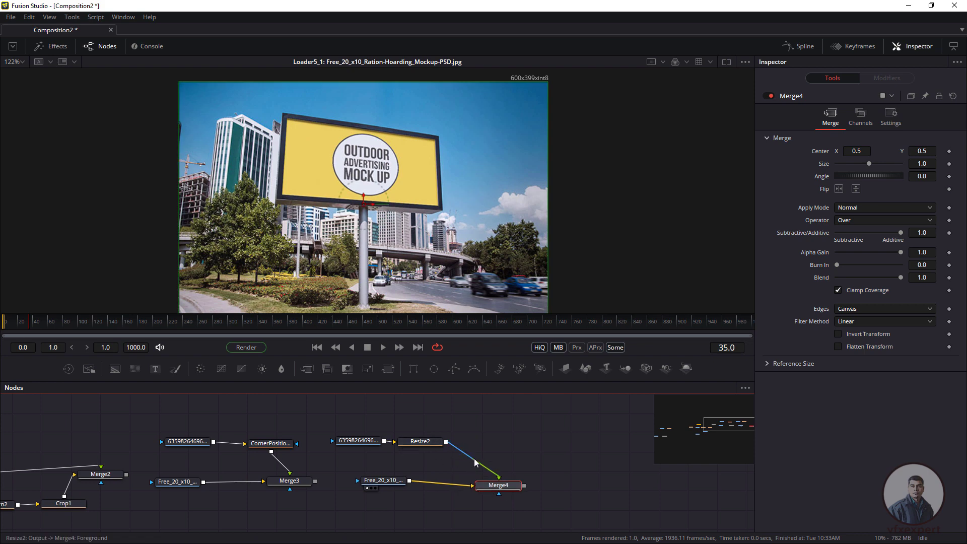
Insert a Corner Positioner node between the new Resize node and its Merge
left_click_drag(434, 442, 441, 441)
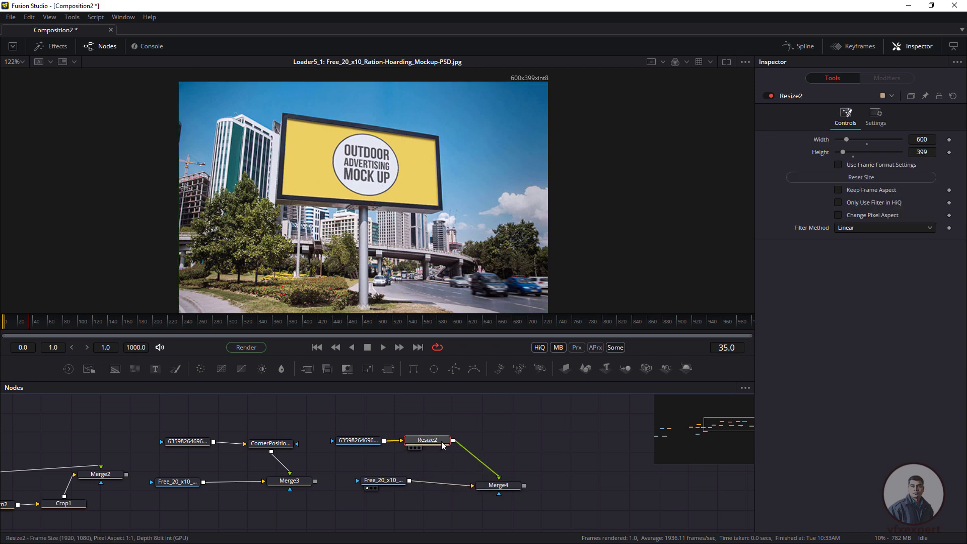
key("shift+space")
type("cor")
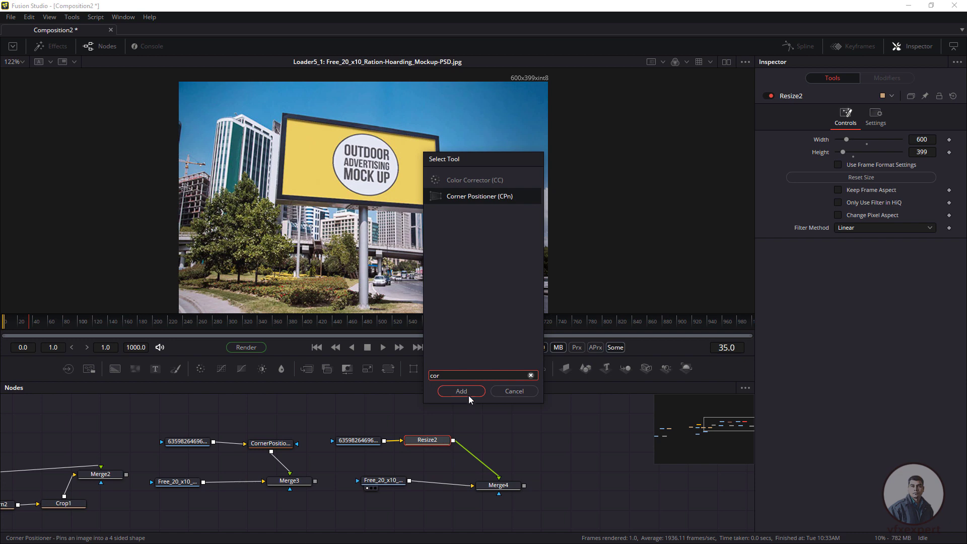
left_click(468, 394)
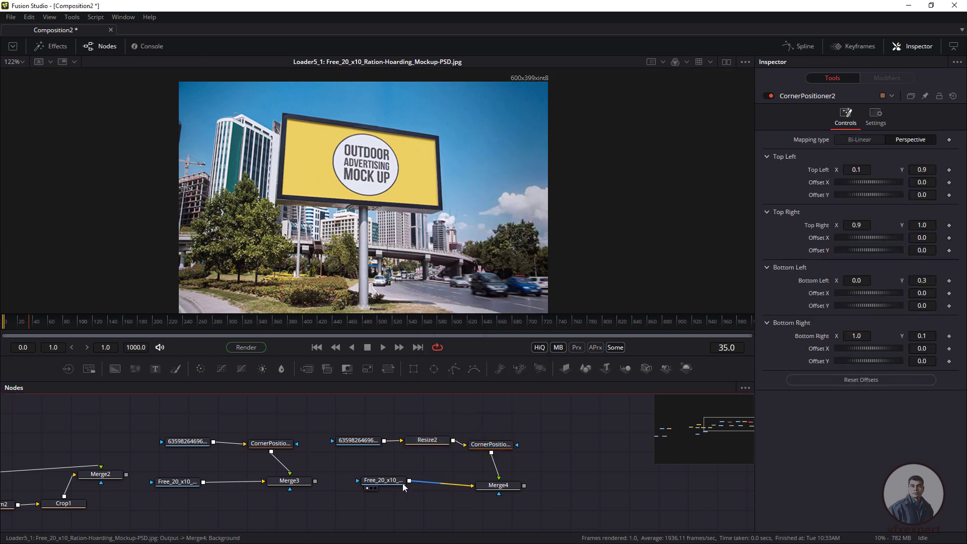
Pin the new Corner Positioner's corners to the yellow panel at about (0.29, 0.85), (0.70, 0.77), (0.28, 0.54) and (0.70, 0.49)
left_click(381, 482)
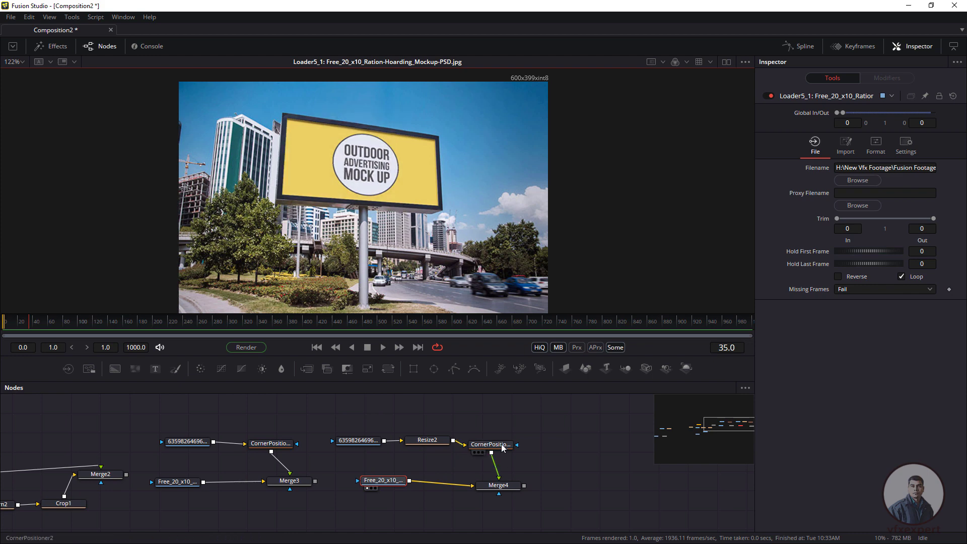
left_click(490, 444)
left_click_drag(217, 108, 288, 118)
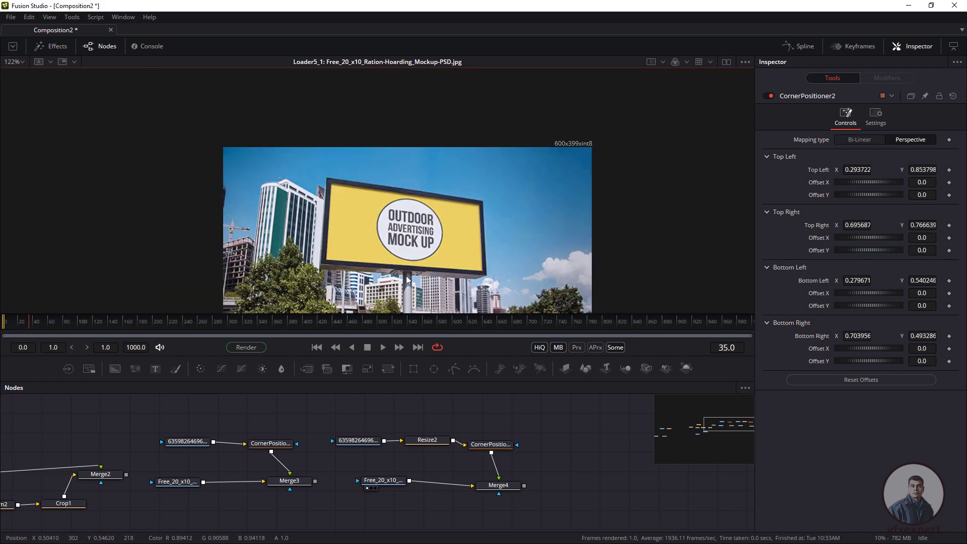
left_click(401, 481)
left_click_drag(409, 474, 363, 454)
left_click(448, 425)
scroll(436, 287, "up", 2)
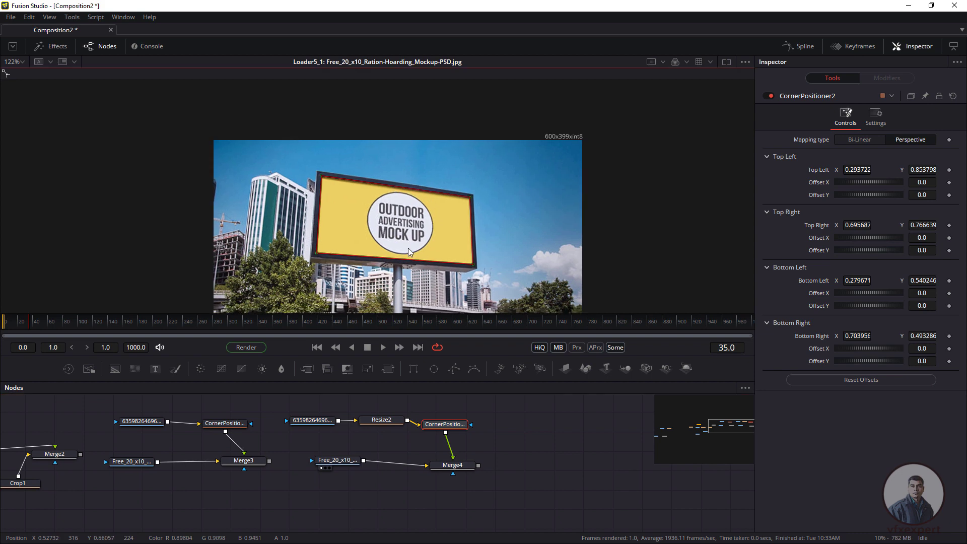
Show Merge4 in the viewer and examine how the nature image fits inside the billboard frame
left_click_drag(462, 471, 351, 179)
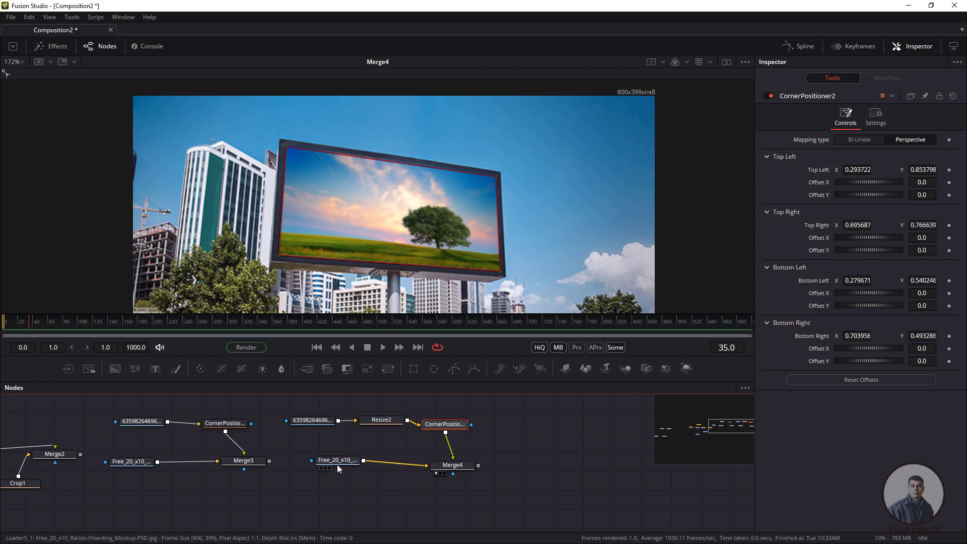
left_click(333, 459)
scroll(476, 251, "down", 1)
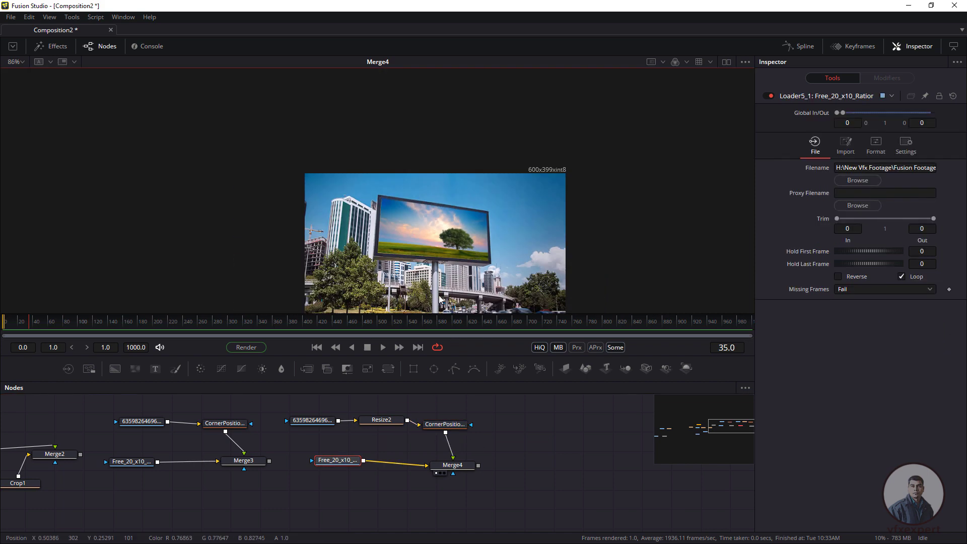
left_click_drag(465, 260, 419, 171)
left_click_drag(371, 421, 414, 439)
left_click(486, 441)
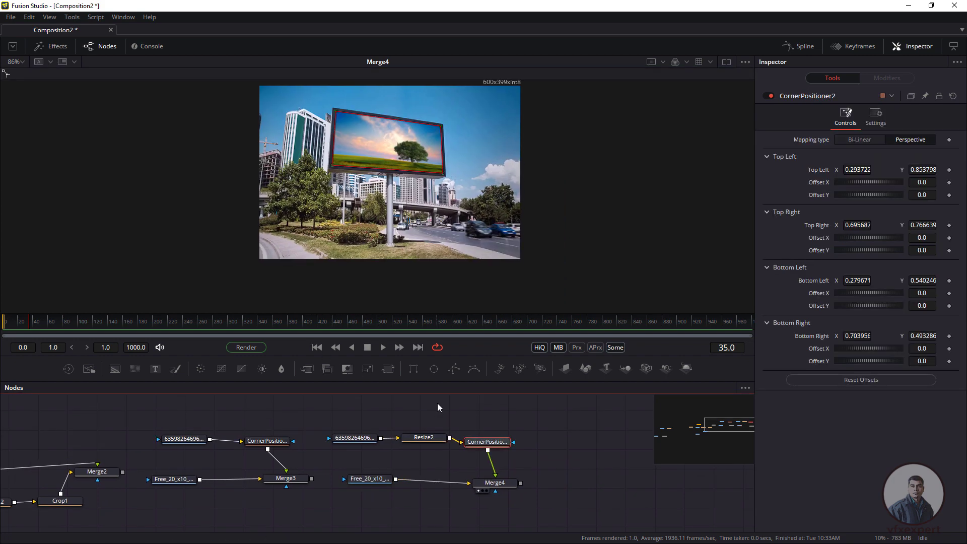
left_click(437, 404)
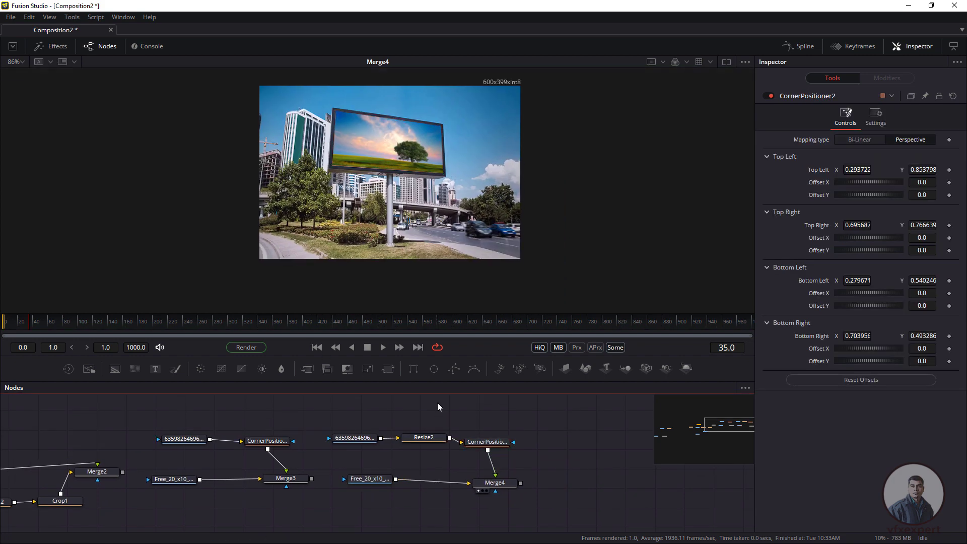
scroll(369, 202, "down", 1)
scroll(369, 202, "up", 1)
scroll(370, 202, "up", 1)
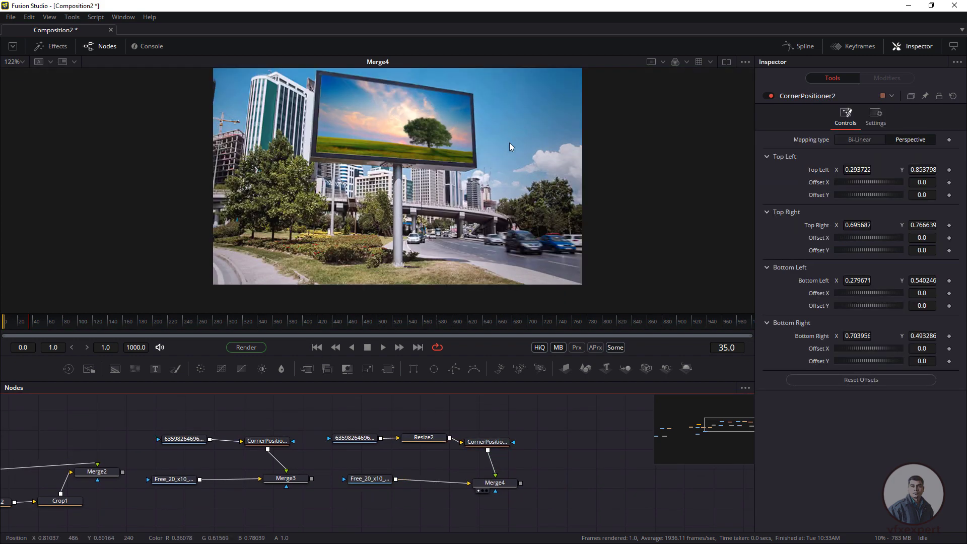
scroll(510, 147, "down", 2)
Tidy the second billboard setup by aligning Merge4 with its background loader and the Corner Positioner above Merge4
left_click_drag(431, 452, 377, 450)
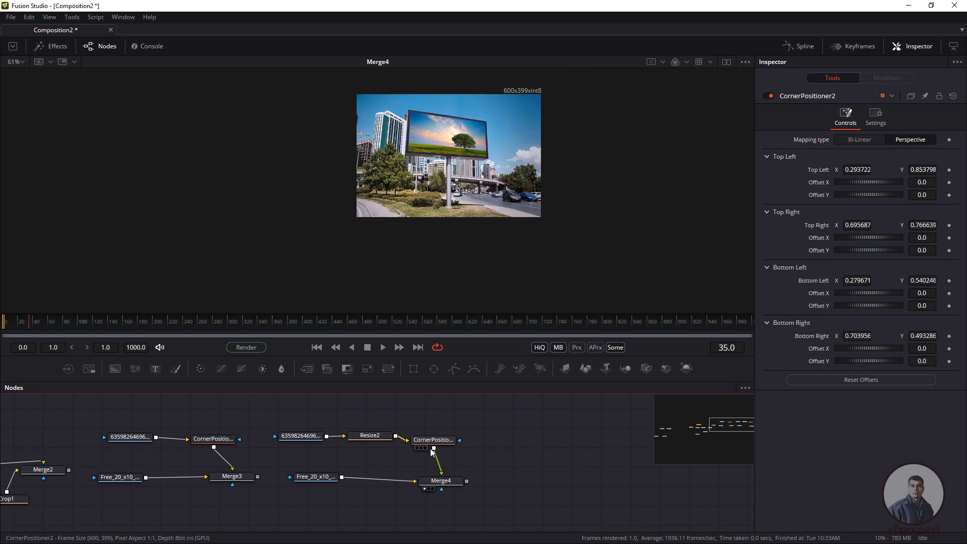
left_click(450, 487)
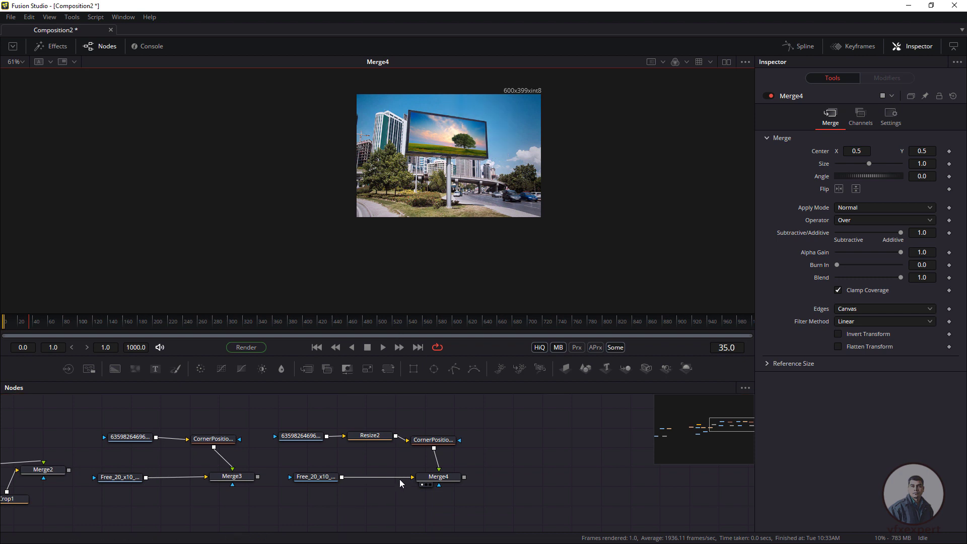
left_click(433, 439)
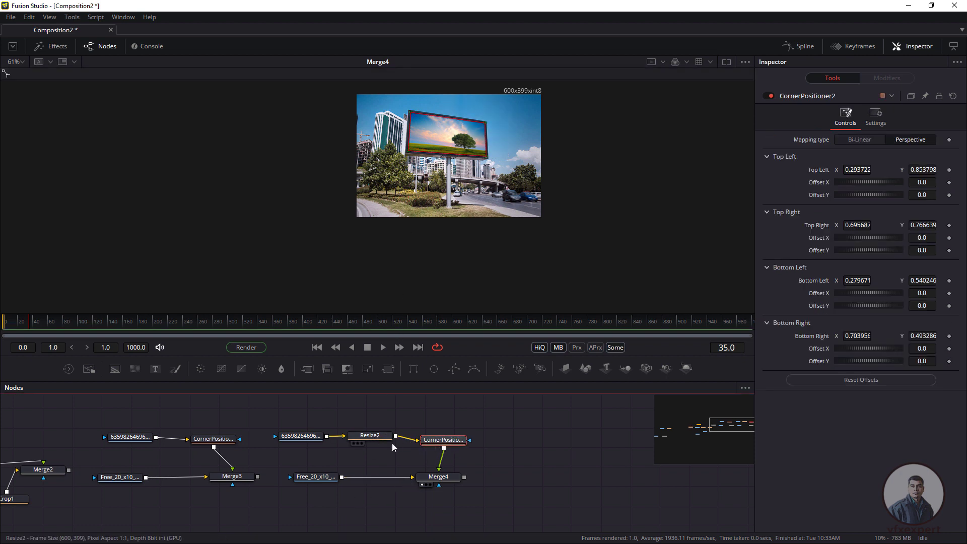
left_click_drag(443, 450, 448, 479)
left_click_drag(336, 483, 334, 482)
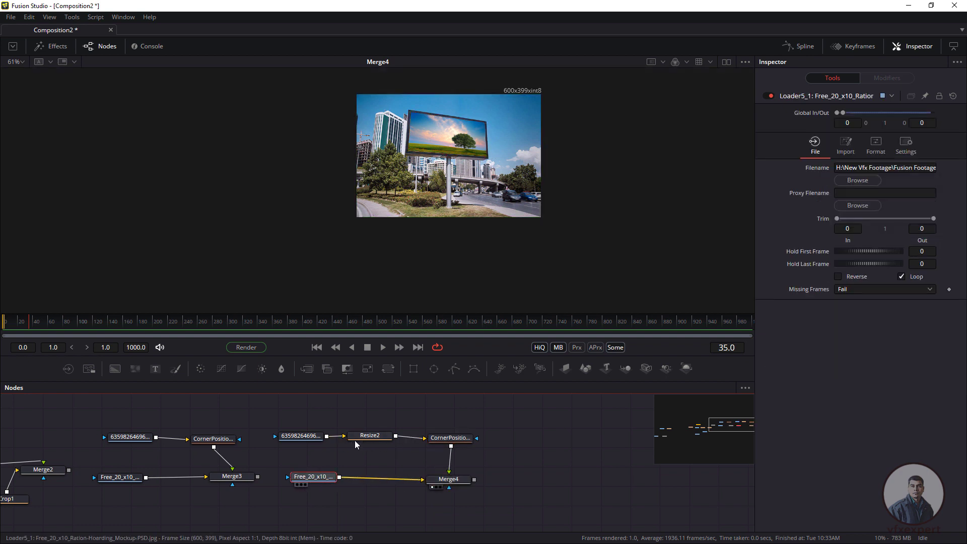
scroll(460, 127, "up", 2)
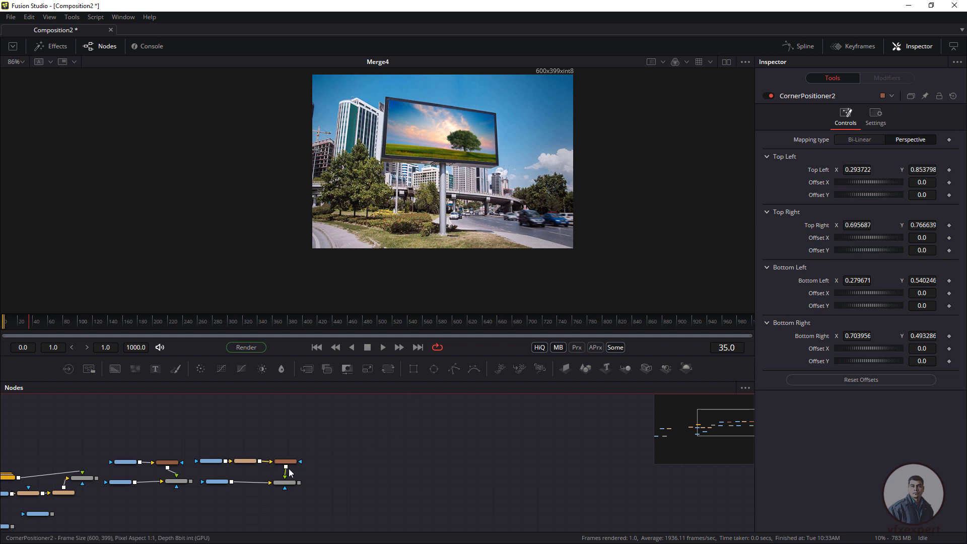
Bring the separate two-background setup into view and arrange it with Background2 level with Merge7 and Background3 above Transform5
left_click_drag(47, 458, 443, 455)
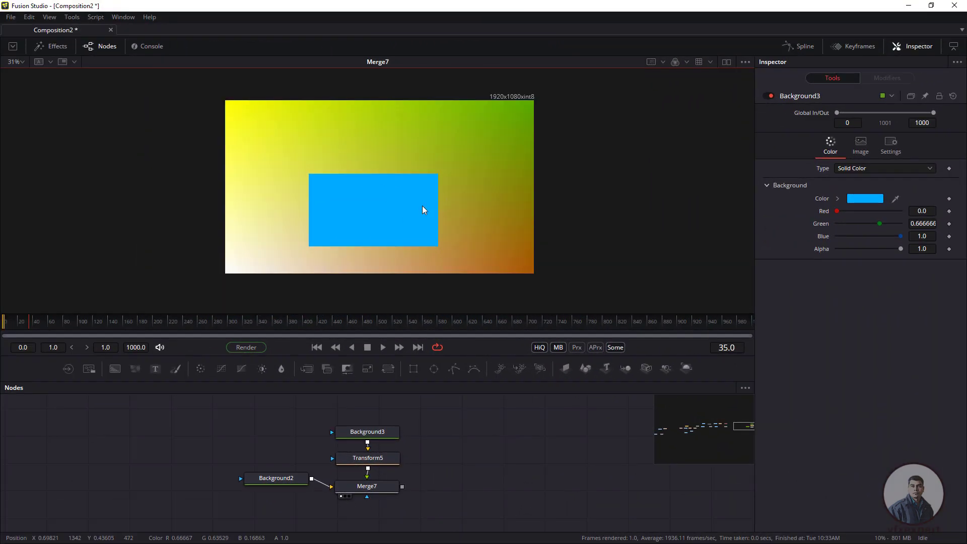
left_click(375, 436)
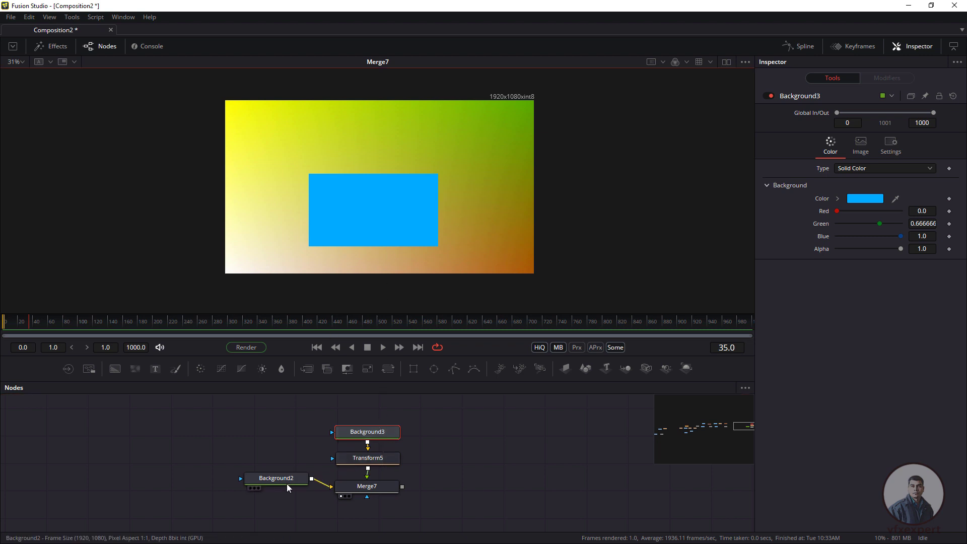
left_click_drag(286, 482, 274, 493)
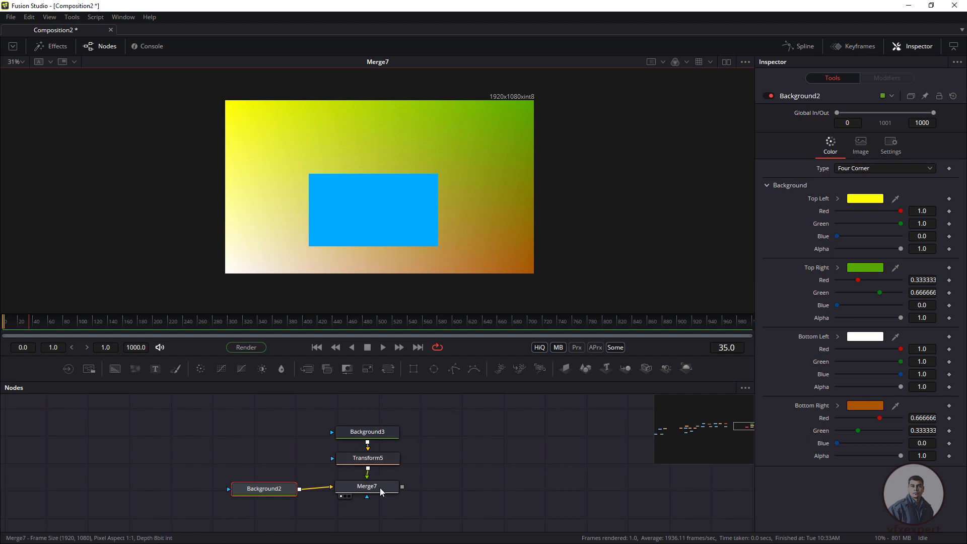
left_click_drag(381, 489, 384, 491)
left_click_drag(350, 437, 352, 436)
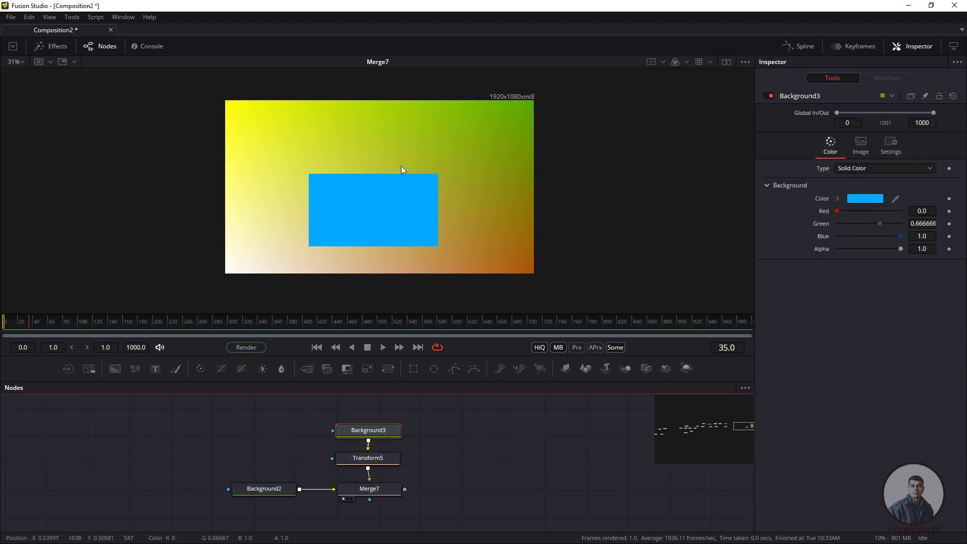
left_click_drag(373, 438, 378, 432)
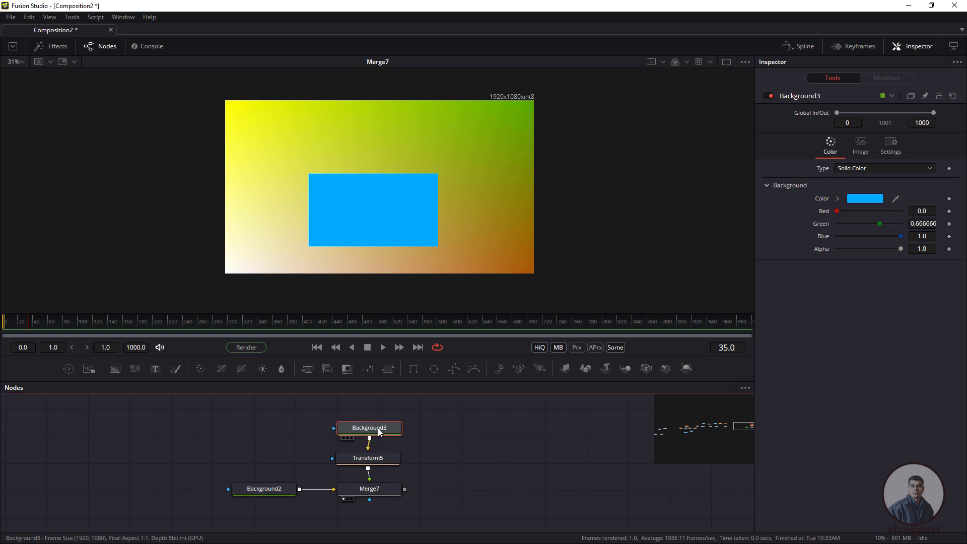
Rename the solid blue Background3 node as fg and the four-corner gradient Background2 node as bg
key("F2")
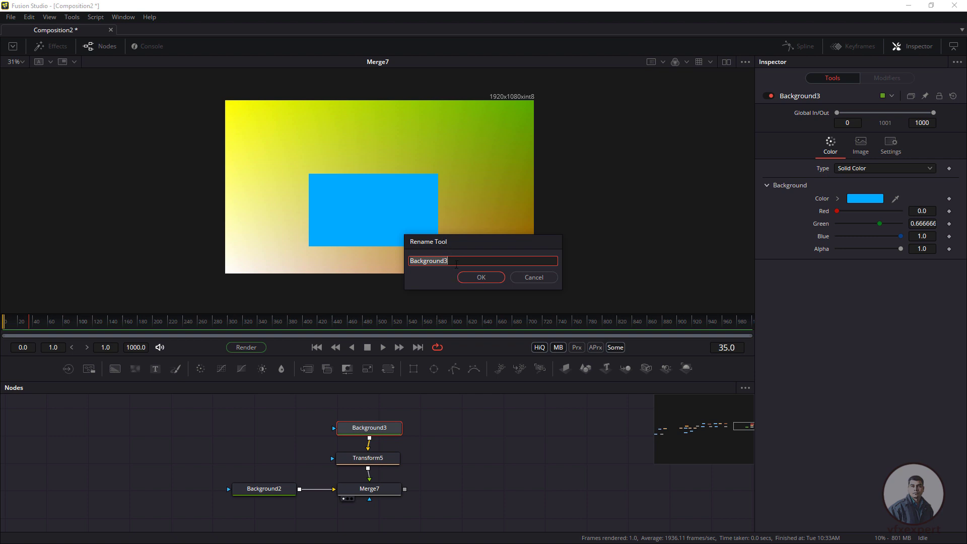
type("fg")
left_click(481, 277)
left_click(272, 490)
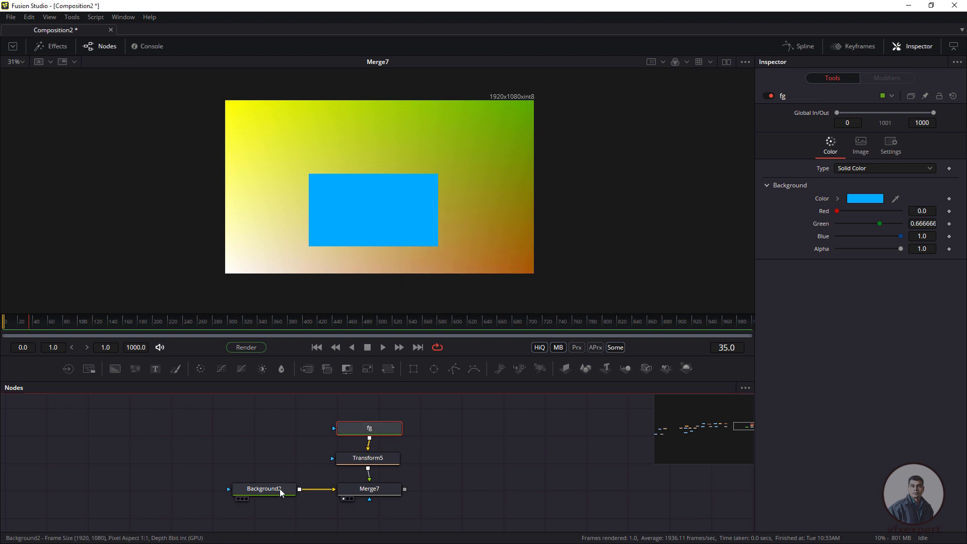
key("F2")
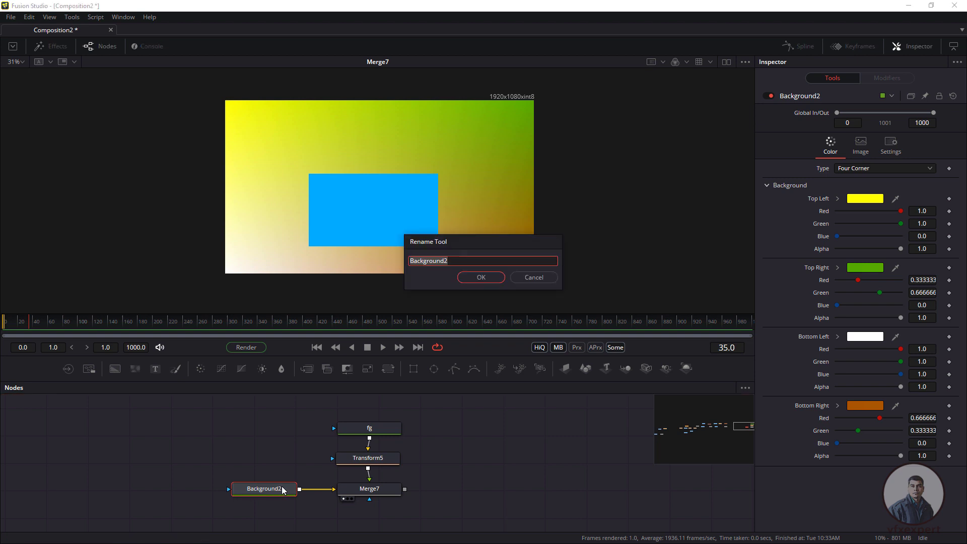
type("bg")
key("Return")
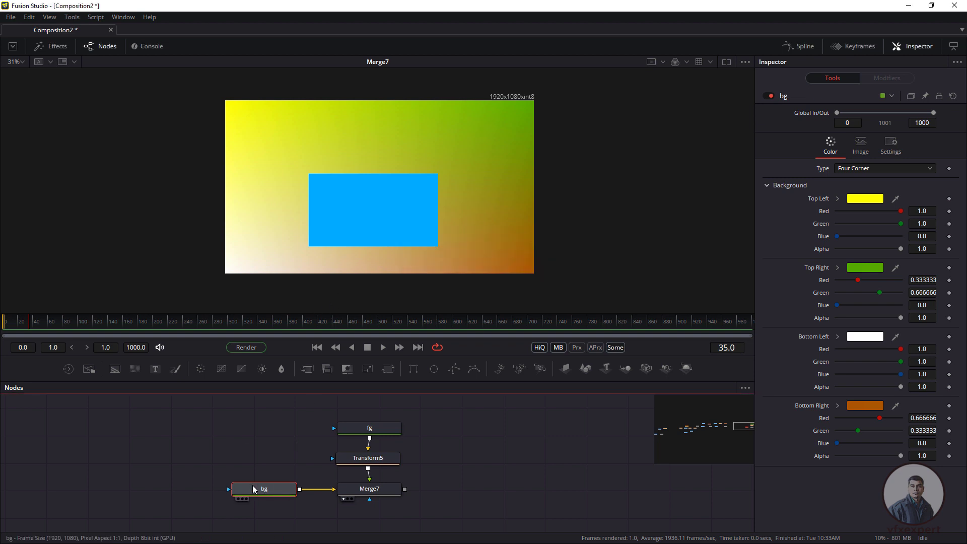
Spread out the node layout so that Transform5 sits midway between fg and Merge7, with bg beside Merge7
left_click_drag(267, 497, 260, 500)
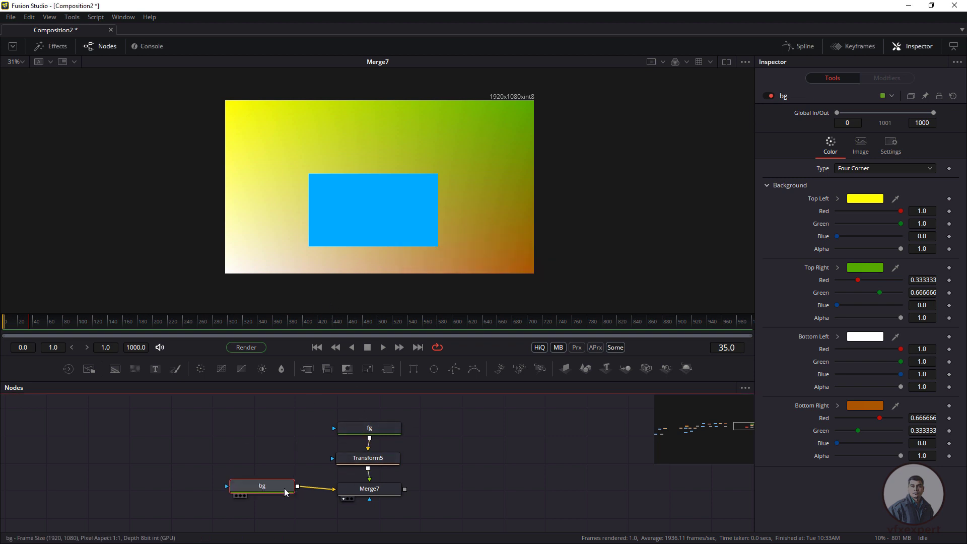
left_click_drag(359, 489, 356, 489)
scroll(347, 222, "up", 2)
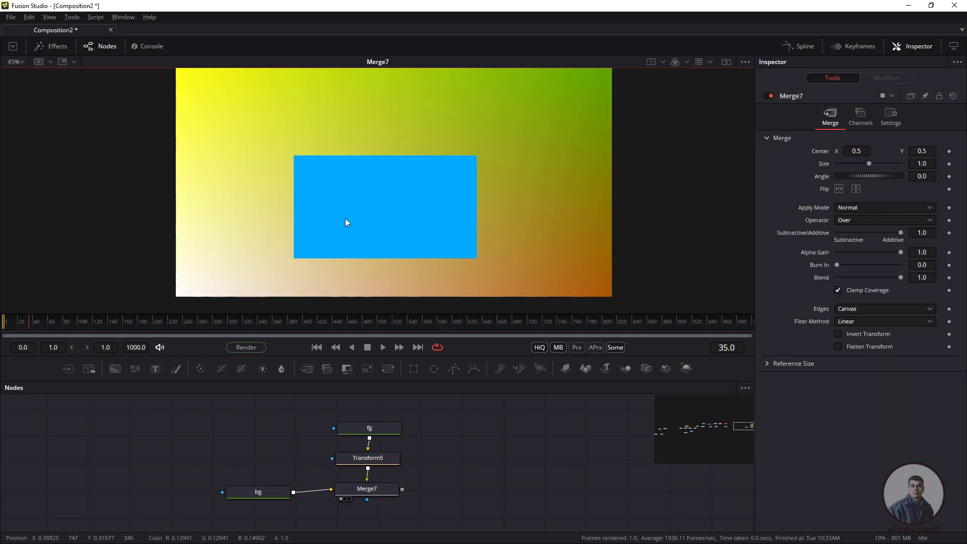
scroll(346, 223, "down", 2)
left_click_drag(351, 456, 346, 432)
left_click_drag(346, 469, 346, 465)
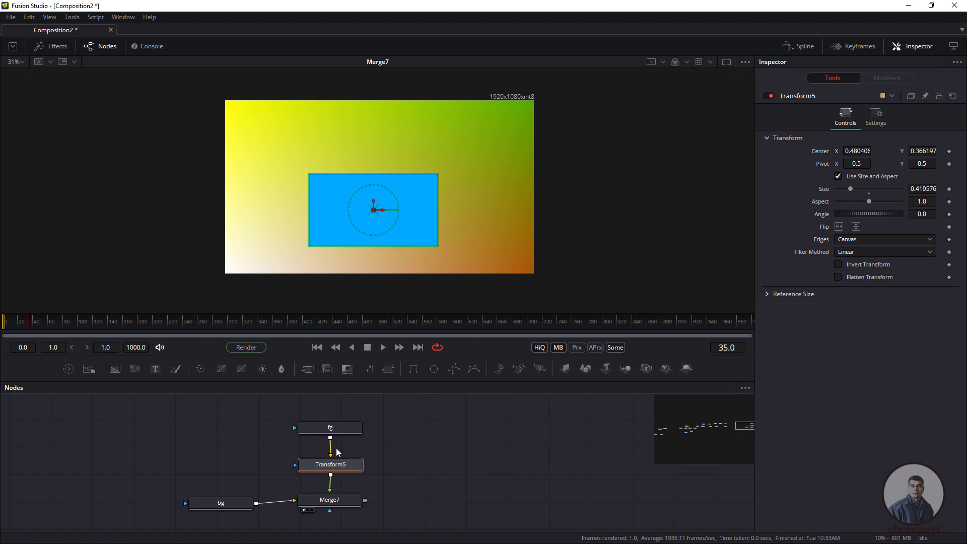
left_click(346, 506)
Move the blue rectangle with Transform5 to a center of about (0.487, 0.456), near the middle of the gradient
left_click(344, 467)
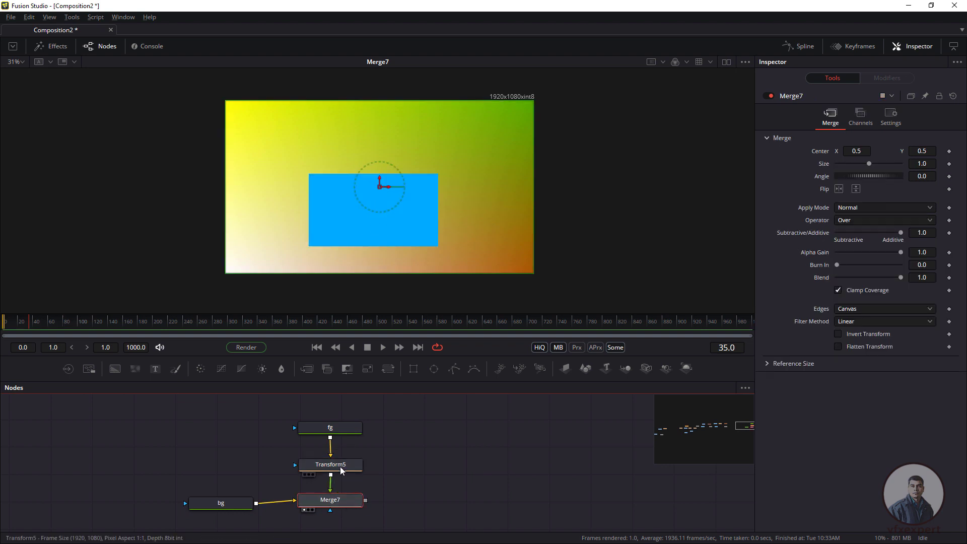
left_click_drag(373, 210, 375, 195)
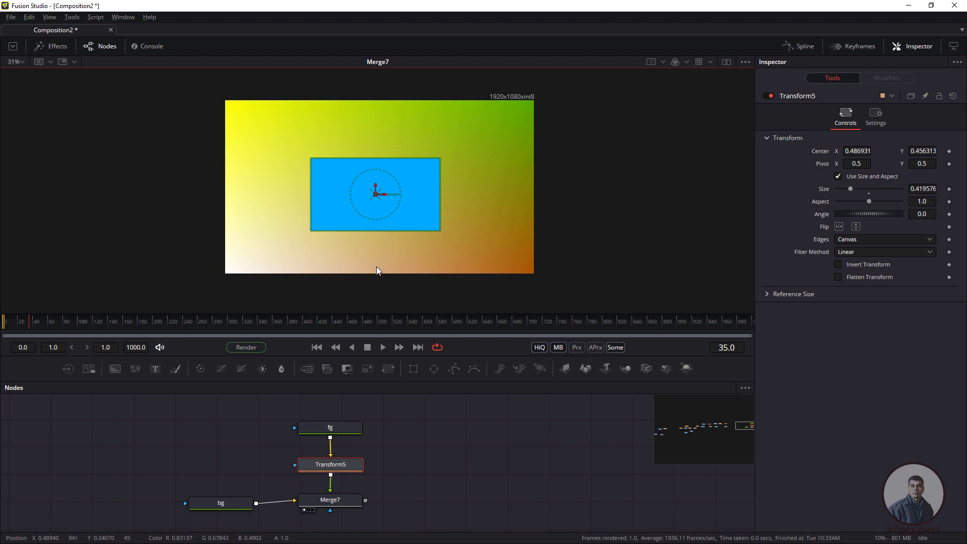
scroll(364, 245, "up", 2)
scroll(364, 246, "down", 2)
left_click_drag(355, 244, 338, 258)
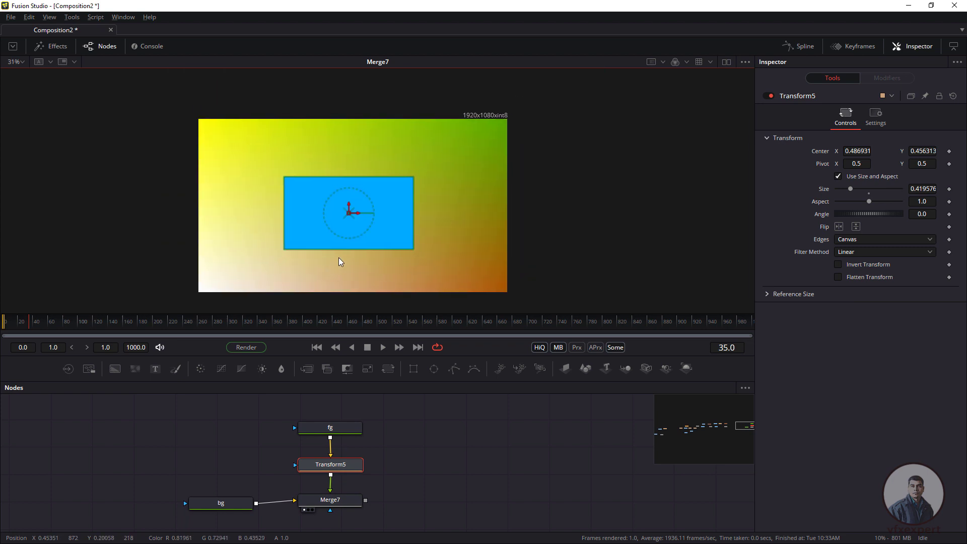
scroll(339, 258, "up", 2)
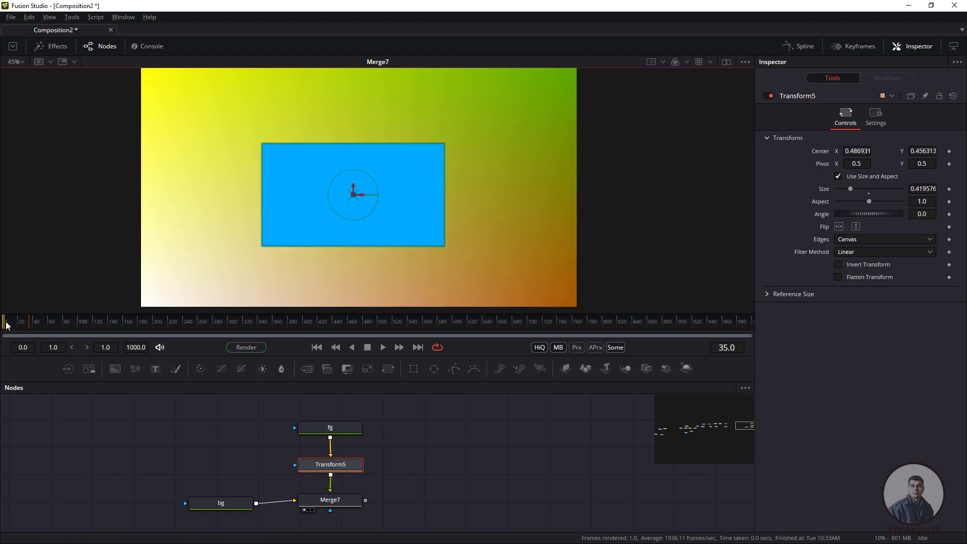
Set the composition's global frame range and its render range to 0–100
left_click_drag(23, 328, 276, 325)
left_click_drag(49, 333, 34, 348)
left_click(33, 351)
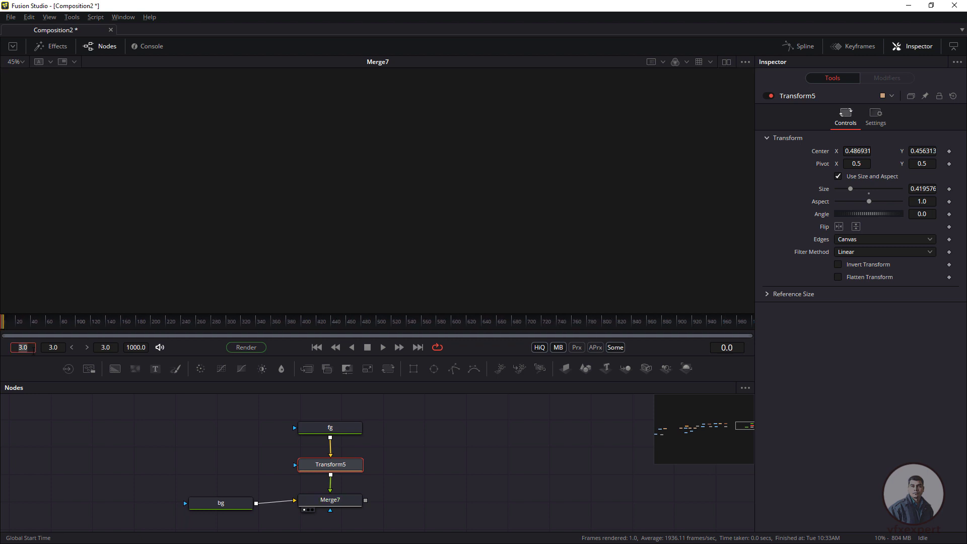
type("0")
key("Return")
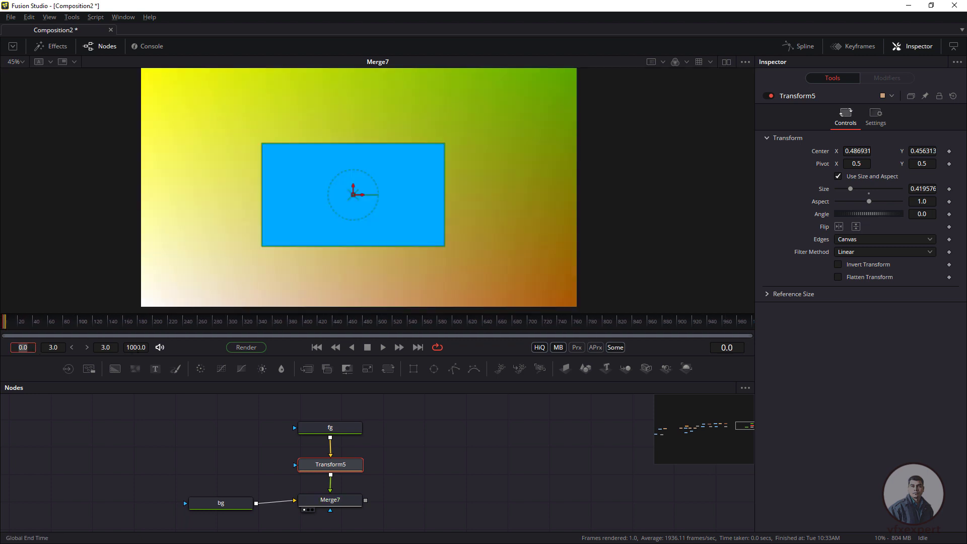
left_click(138, 347)
key("BackSpace")
key("Return")
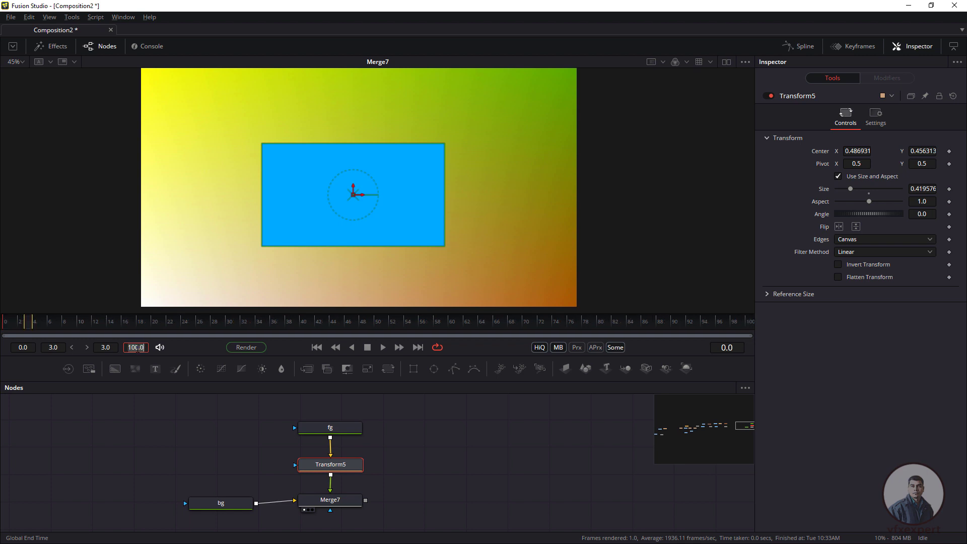
left_click(317, 326)
left_click(323, 347)
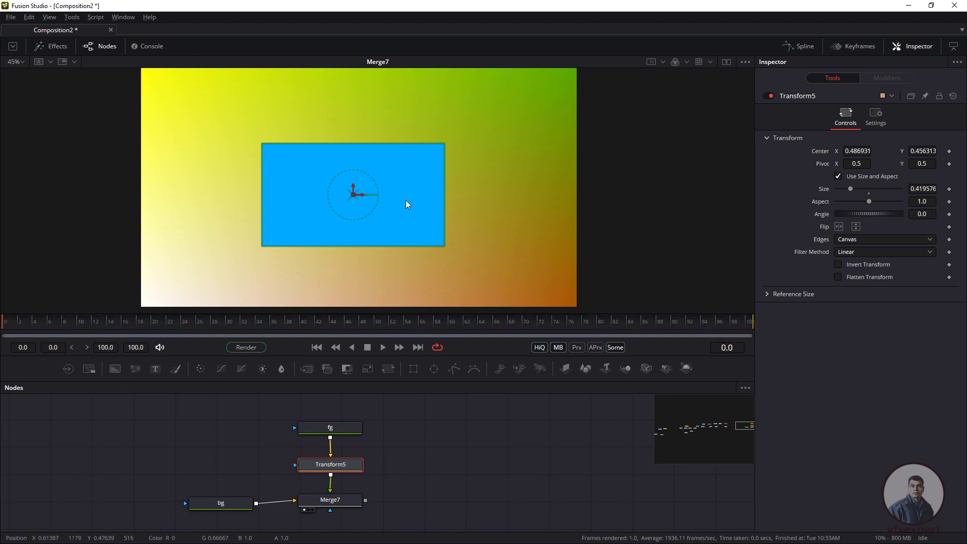
Shrink the blue rectangle with Transform5 to a size of about 0.34 and move it to about (0.479, 0.442)
scroll(463, 215, "down", 3)
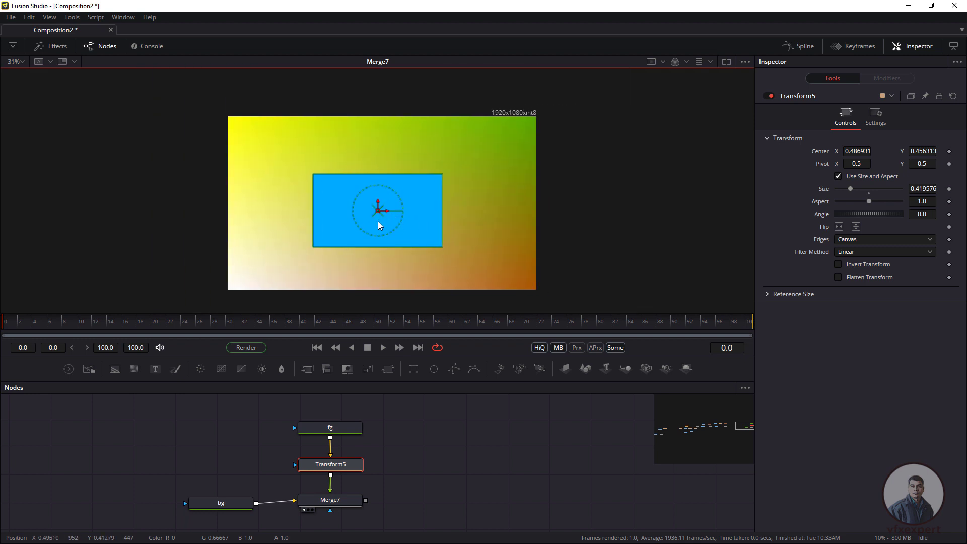
mouse_move(443, 217)
left_mouse_down()
mouse_move(464, 229)
mouse_move(430, 230)
left_mouse_up()
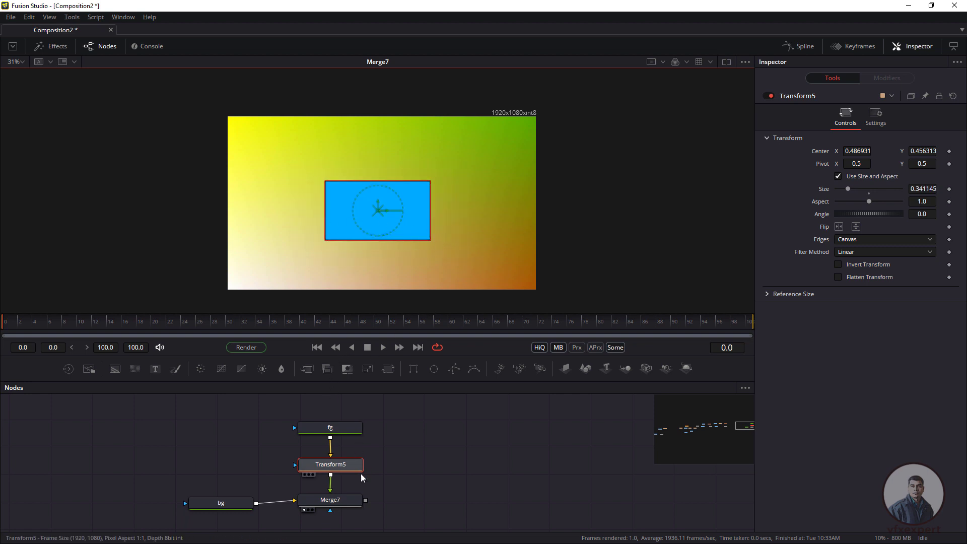
left_click(344, 469)
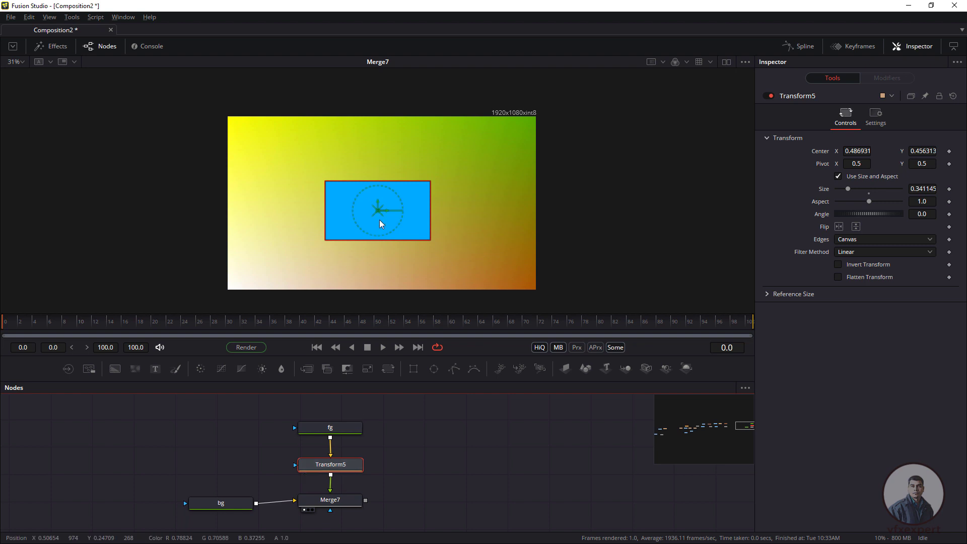
mouse_move(379, 214)
left_mouse_down()
mouse_move(370, 213)
mouse_move(377, 217)
left_mouse_up()
left_click(345, 467)
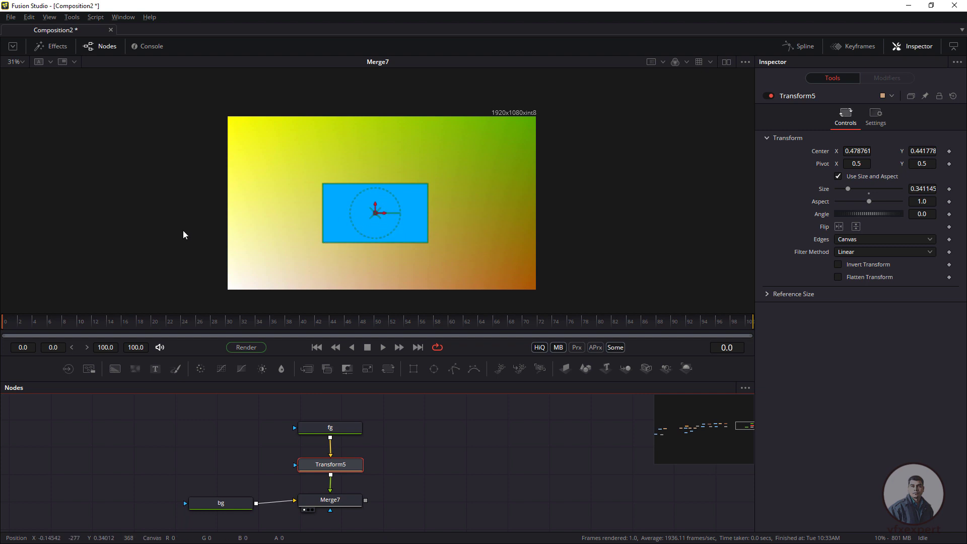
left_click_drag(364, 216, 392, 229)
At frame 0, place the blue rectangle outside the frame's left edge at center X about -0.176 and keyframe Transform5's Center
left_click(23, 325)
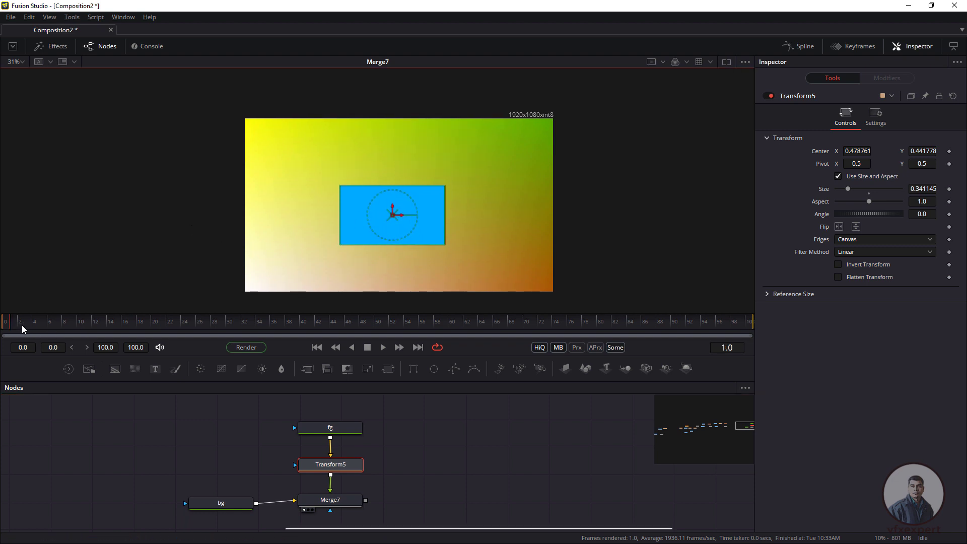
left_click_drag(22, 328, 6, 328)
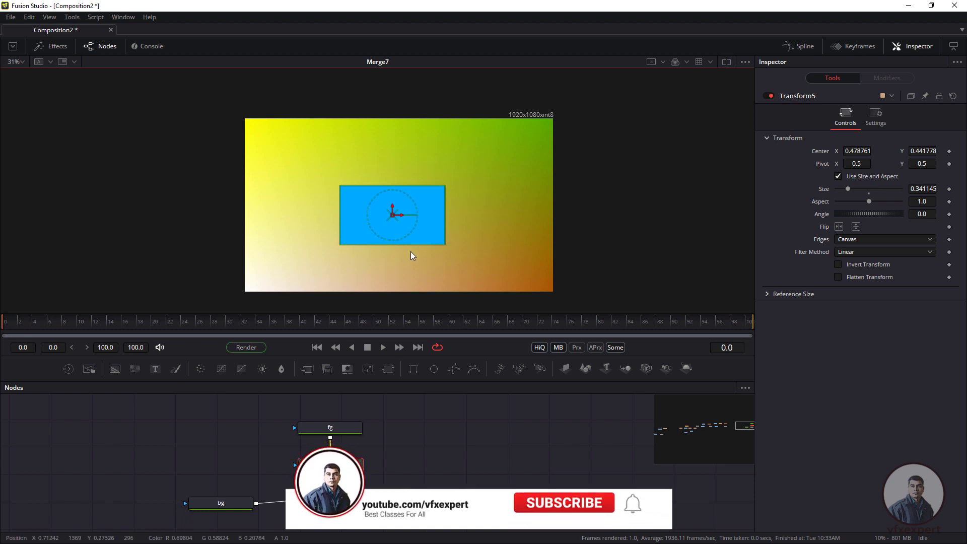
left_click_drag(397, 213, 199, 242)
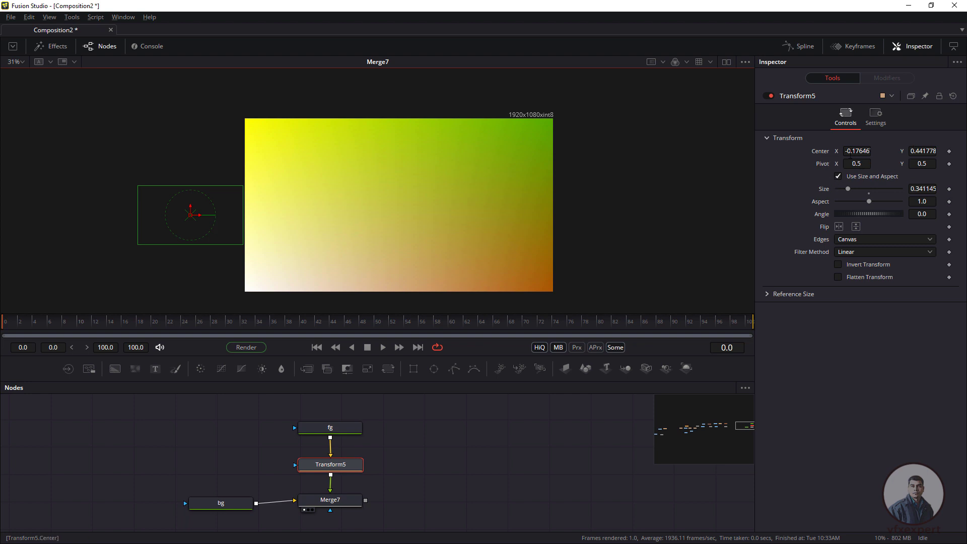
left_click(949, 152)
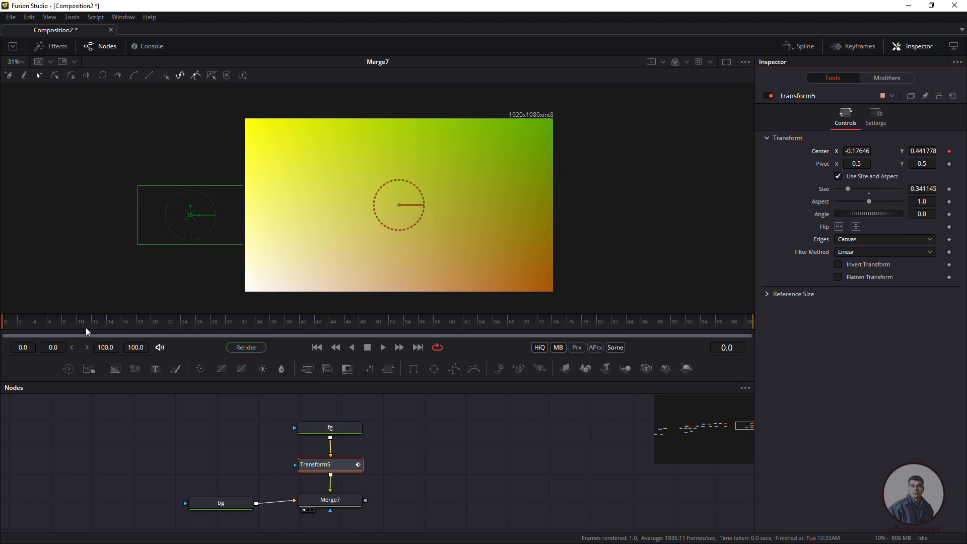
At frame 10, keyframe the blue rectangle's Center near the middle of the gradient at about (0.505, 0.452)
left_click_drag(70, 325, 81, 326)
left_click_drag(200, 215, 406, 191)
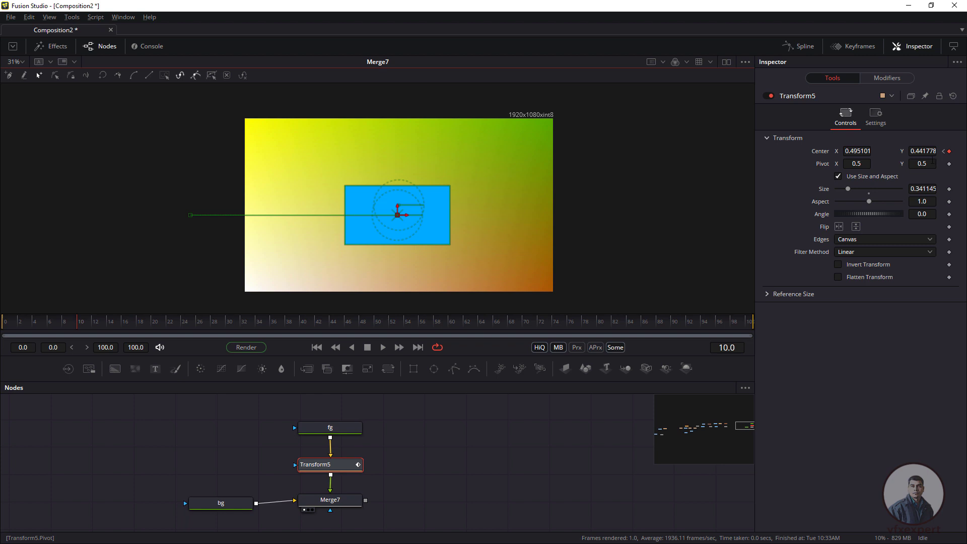
mouse_move(858, 152)
left_mouse_down()
mouse_move(874, 151)
mouse_move(853, 151)
left_mouse_up()
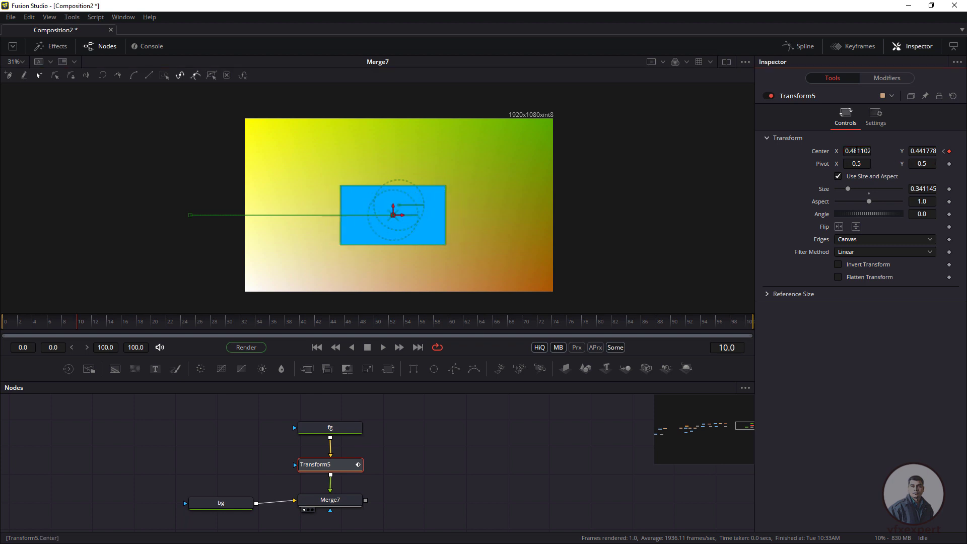
left_click_drag(856, 151, 927, 151)
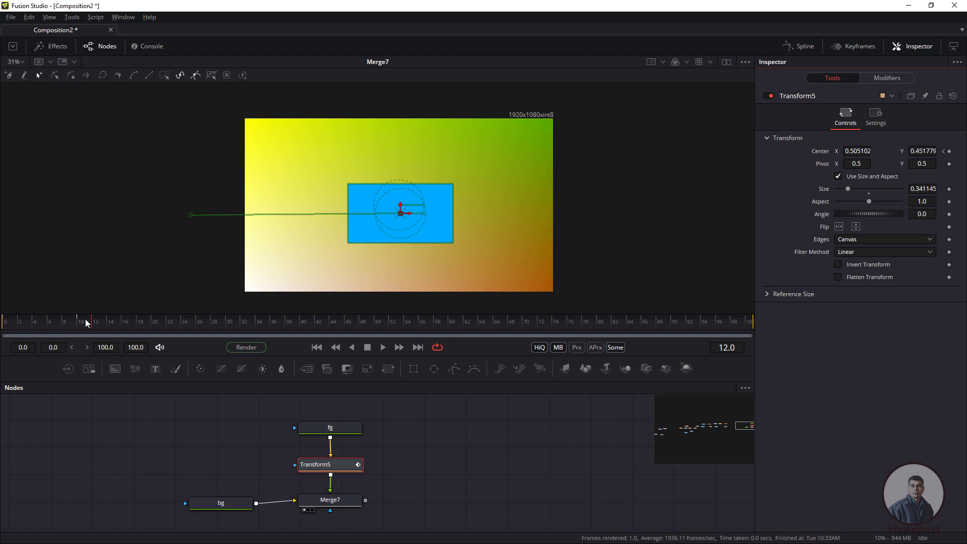
Scrub between frames 5 and 10 to examine the rectangle's motion and its Center keyframe indicator, ending at frame 10
left_click(46, 326)
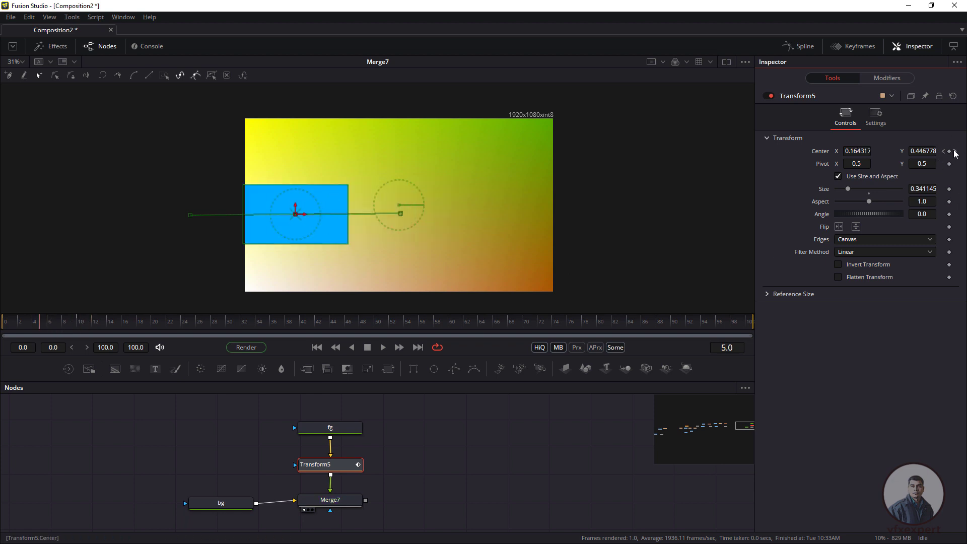
left_click(49, 324)
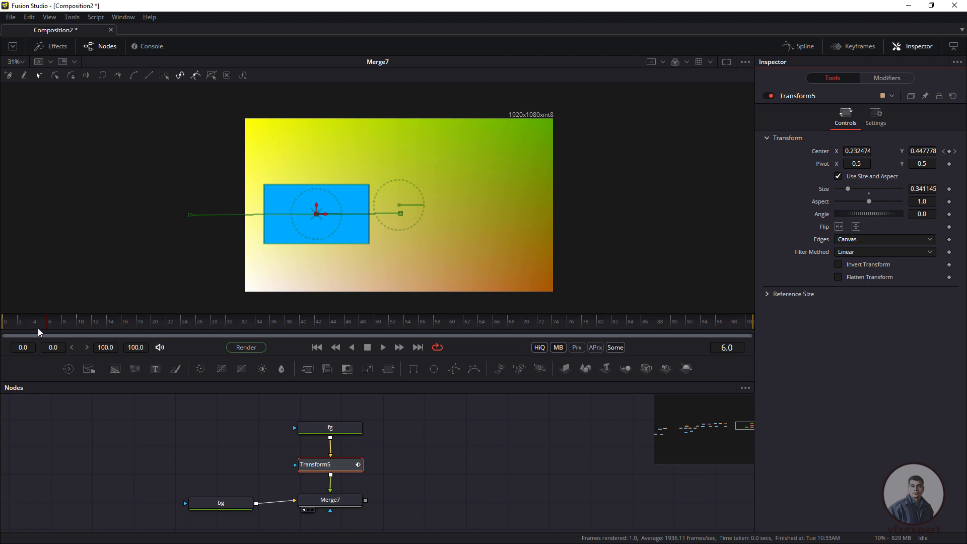
left_click(70, 322)
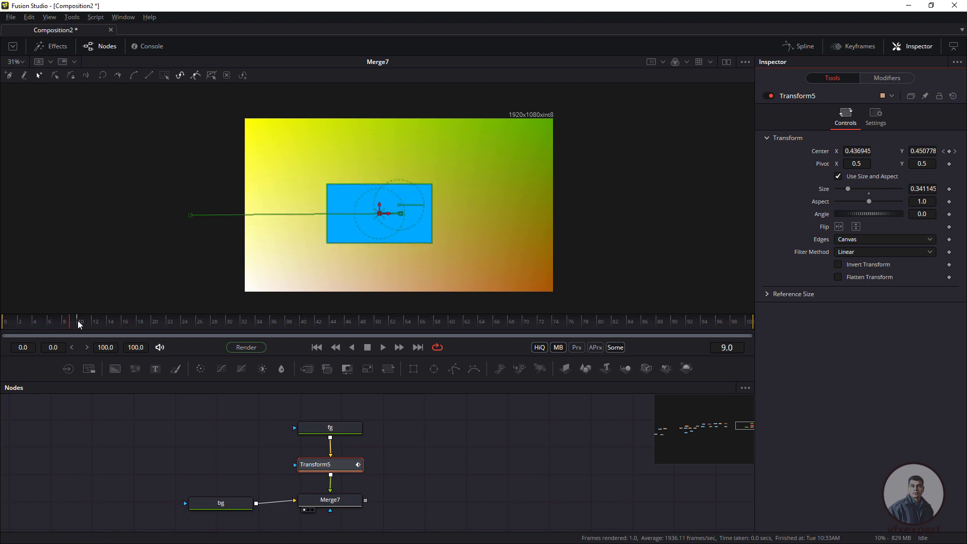
mouse_move(78, 321)
left_mouse_down()
mouse_move(12, 325)
mouse_move(53, 327)
mouse_move(26, 321)
mouse_move(13, 325)
mouse_move(47, 326)
mouse_move(1, 335)
mouse_move(39, 325)
mouse_move(78, 333)
left_mouse_up()
left_click(83, 325)
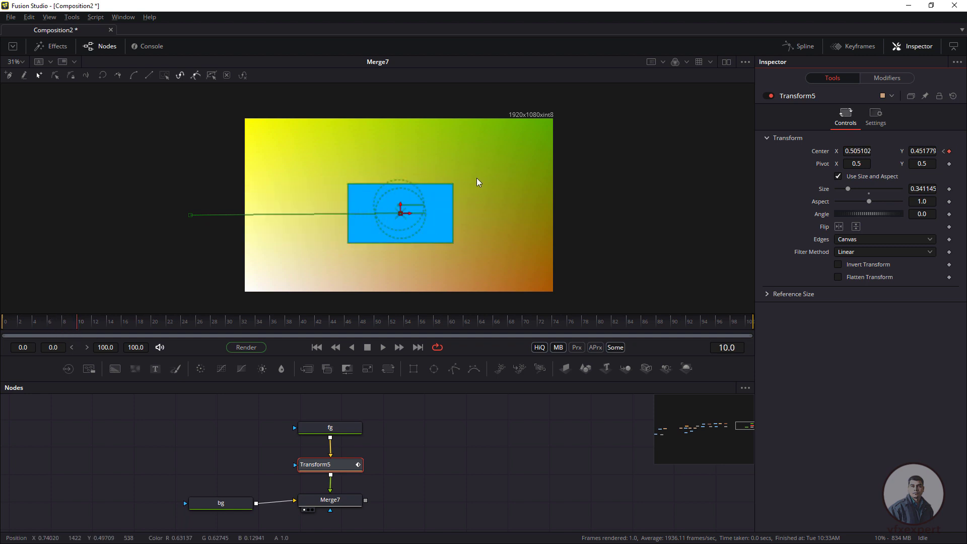
Play the animation twice from frame 0 to review the blue rectangle sliding into the gradient
left_click(317, 347)
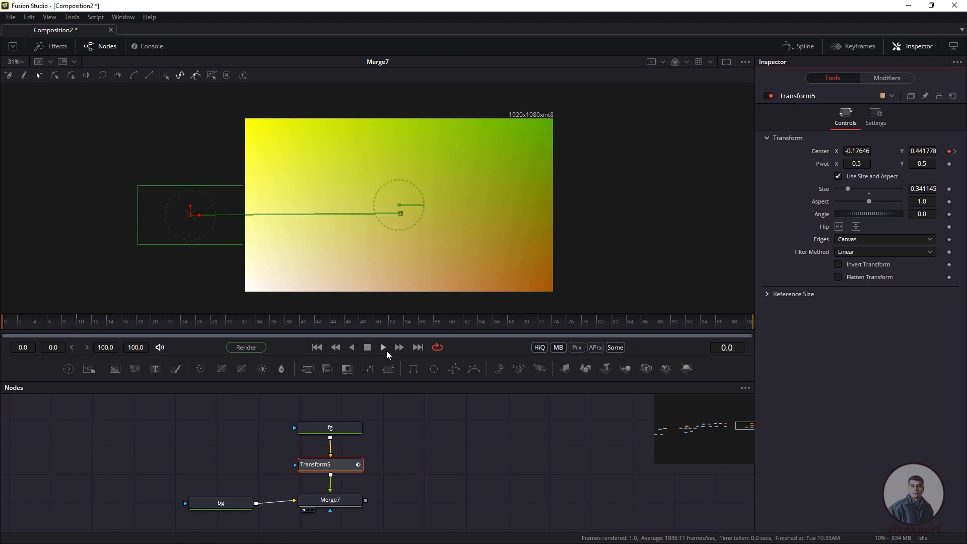
left_click(385, 349)
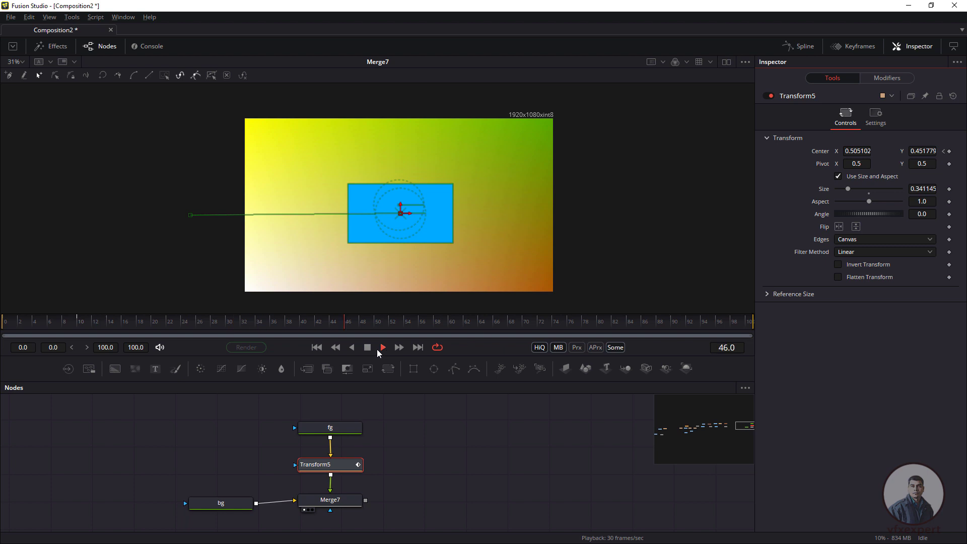
left_click(367, 347)
left_click(316, 347)
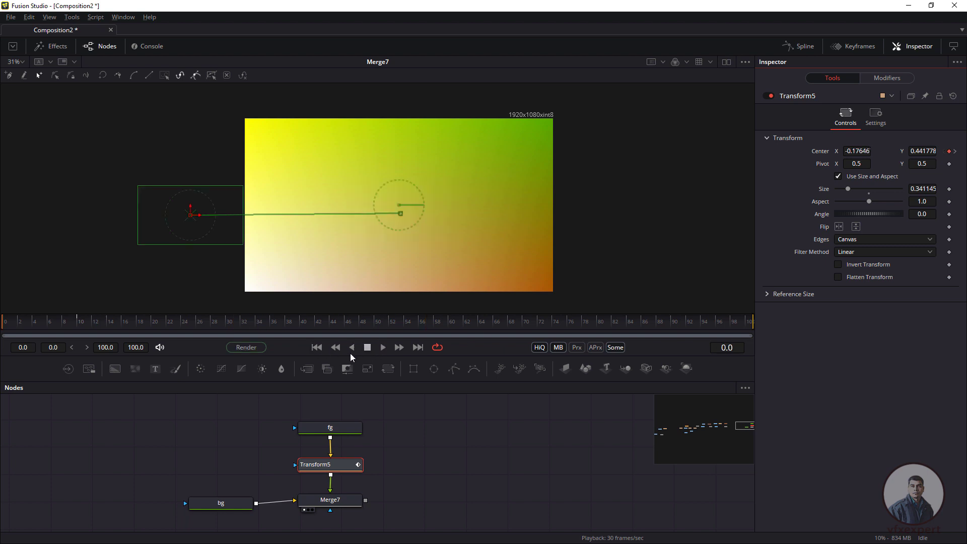
left_click(385, 349)
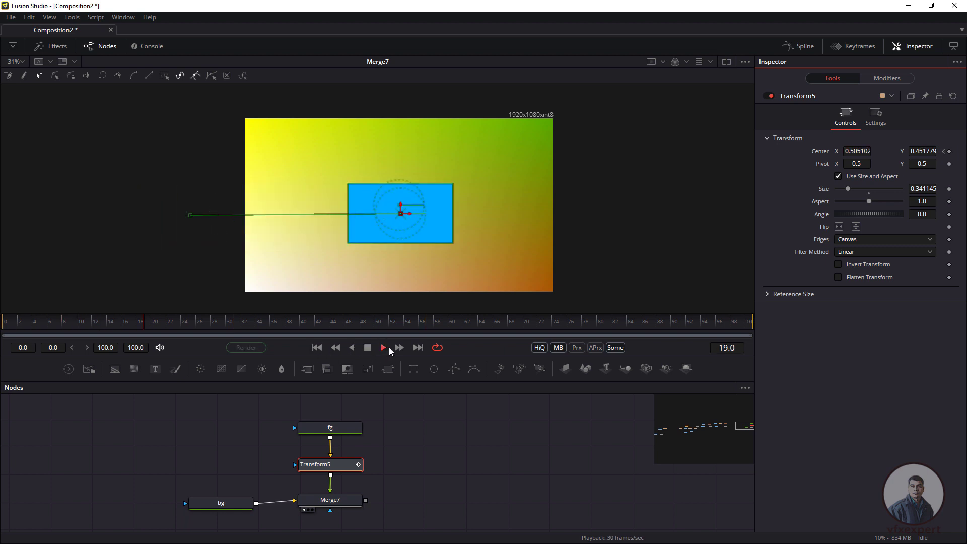
left_click(367, 347)
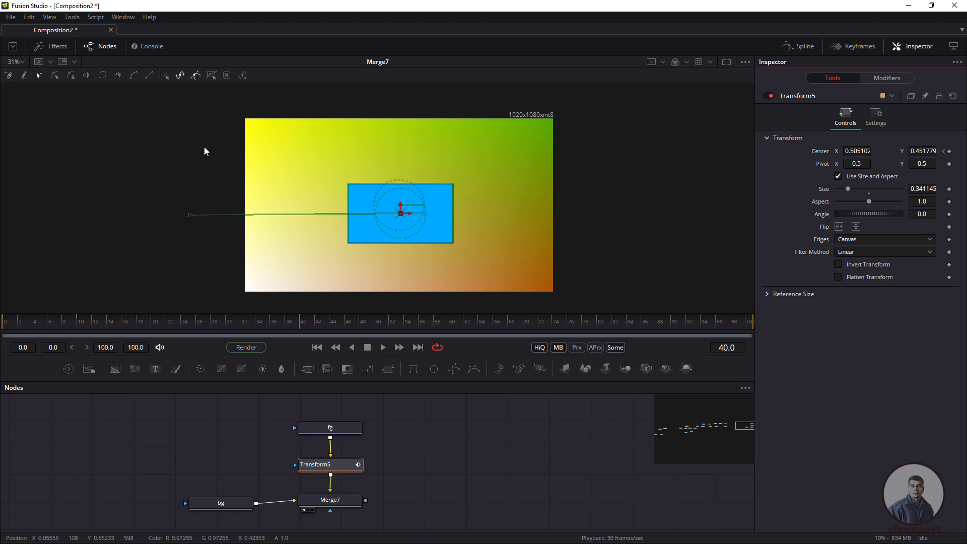
Save the composition in the Fusion_comp folder as clas_02.comp, overwriting the existing file
left_click(11, 17)
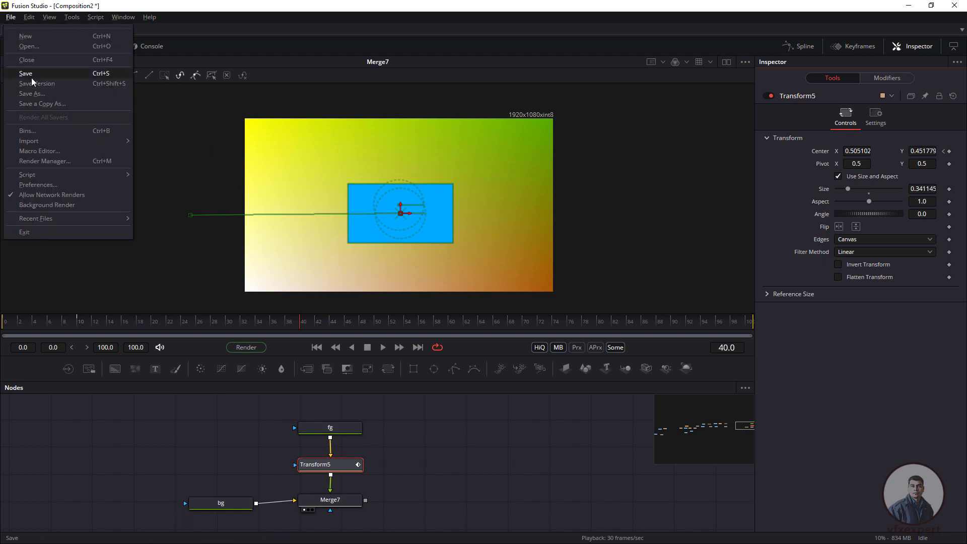
left_click(31, 77)
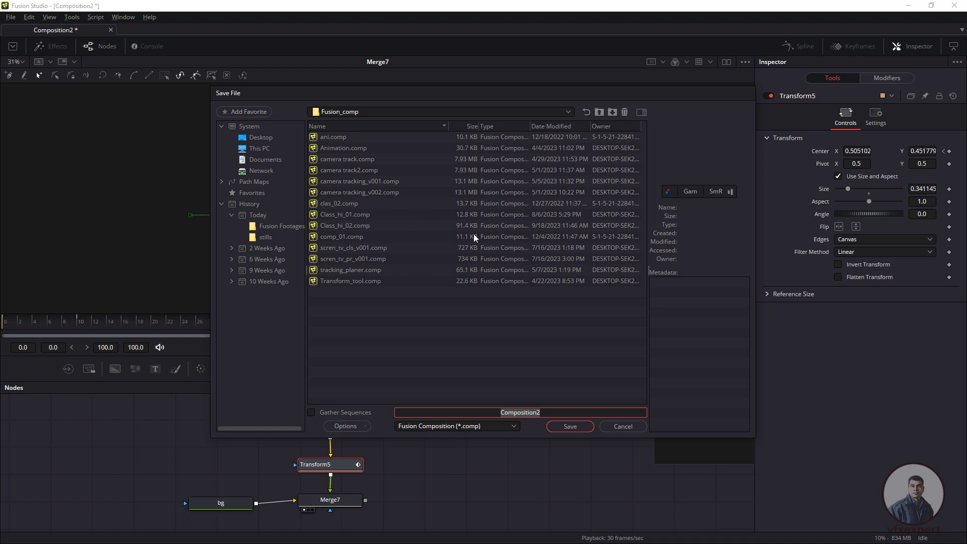
left_click(351, 204)
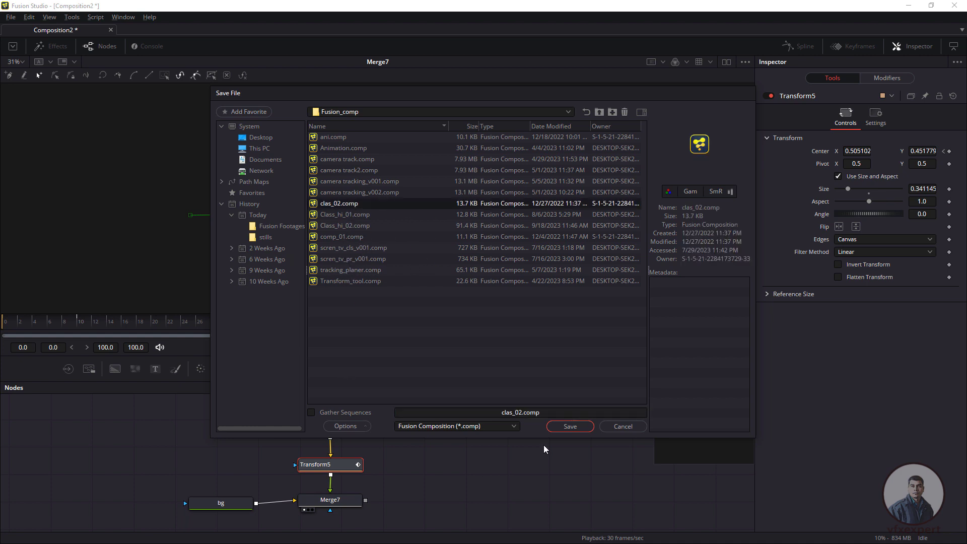
left_click(522, 417)
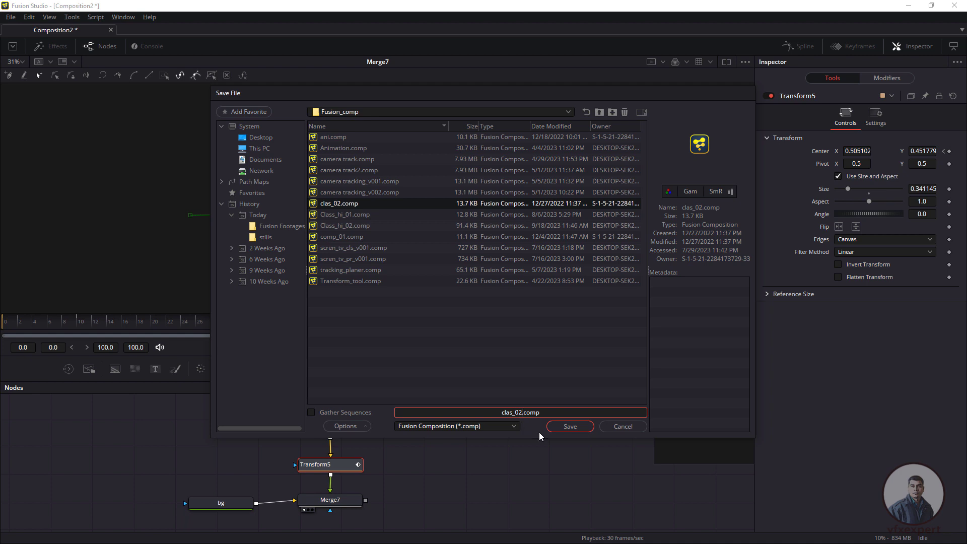
left_click(574, 426)
left_click(521, 293)
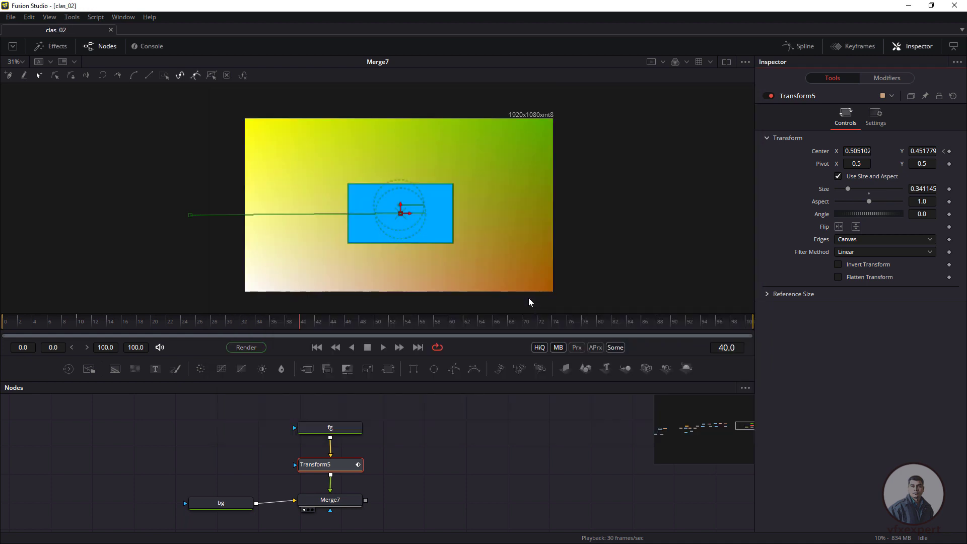
Try removing Transform5's Center keyframe at frame 10, scrub to check the motion, and undo the removal
left_click_drag(34, 323, 84, 333)
left_click(949, 152)
left_click(69, 324)
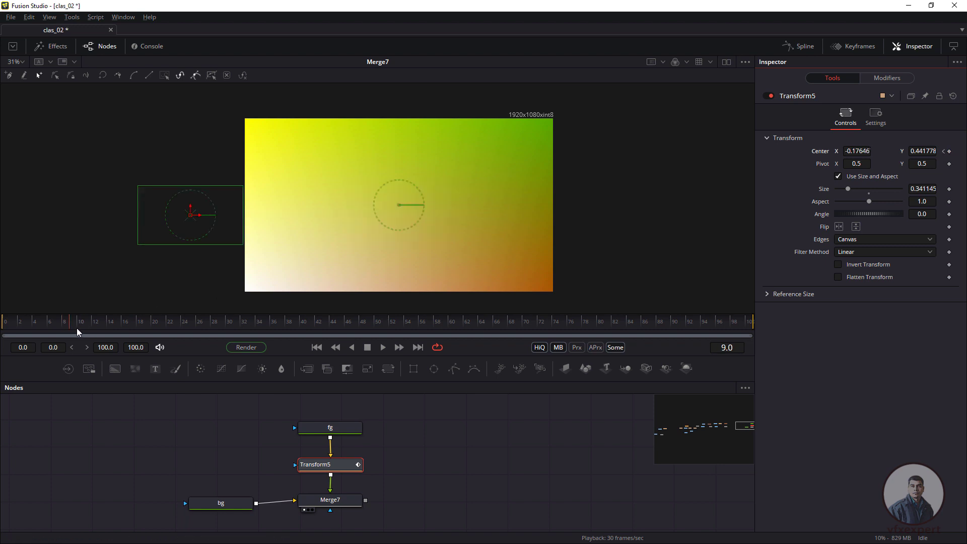
mouse_move(77, 329)
left_mouse_down()
mouse_move(12, 332)
mouse_move(83, 336)
left_mouse_up()
key("ctrl+z")
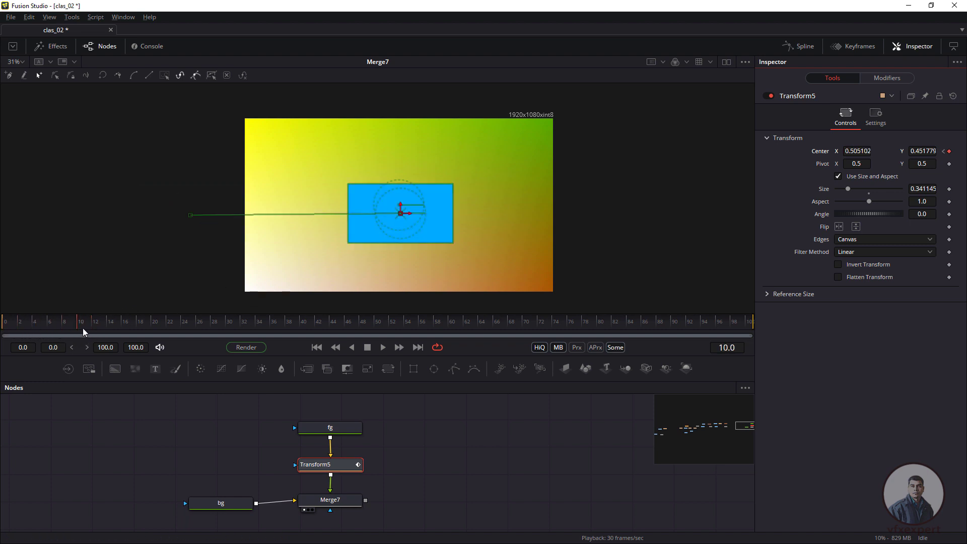
Remove Path1 from Transform5's Center to delete its whole position animation, and return to frame 0
right_click(827, 151)
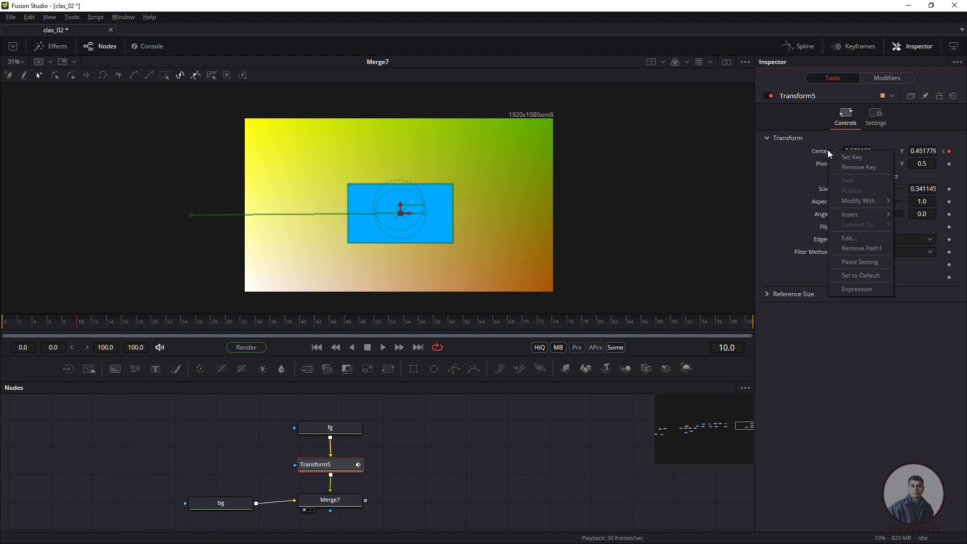
left_click(860, 252)
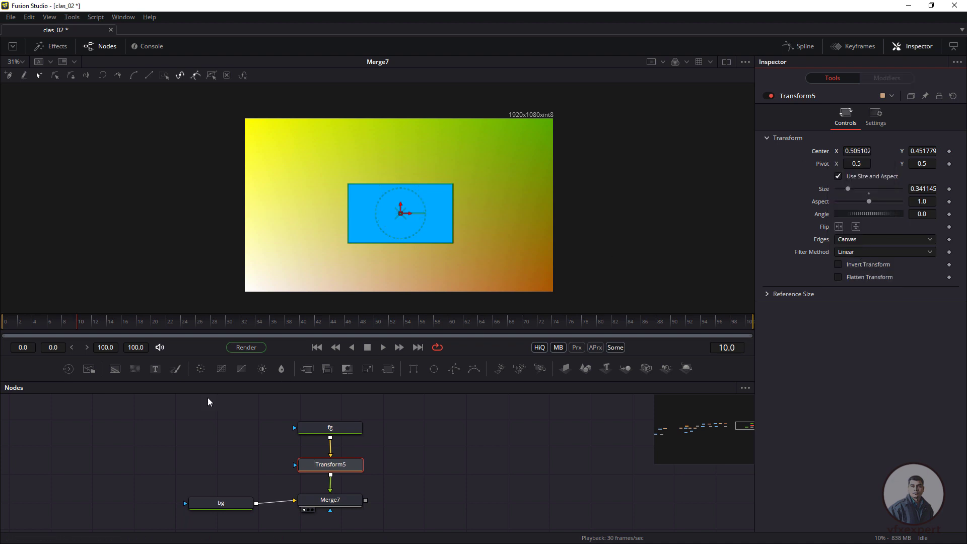
left_click_drag(5, 320, 72, 331)
right_click(825, 152)
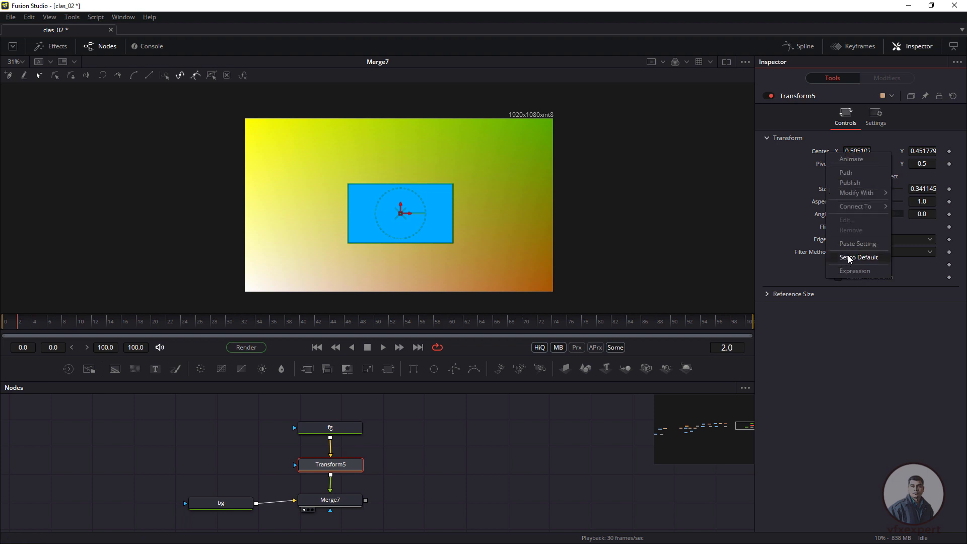
left_click(800, 161)
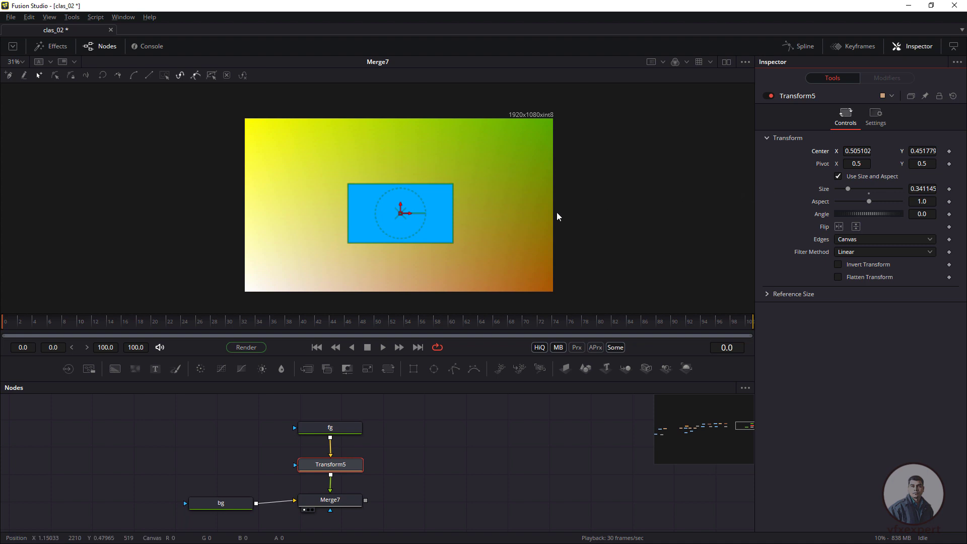
Slide the unanimated blue rectangle across the gradient's left edge and back to center X about 0.477
left_click_drag(410, 214, 431, 240)
left_click_drag(537, 233, 267, 272)
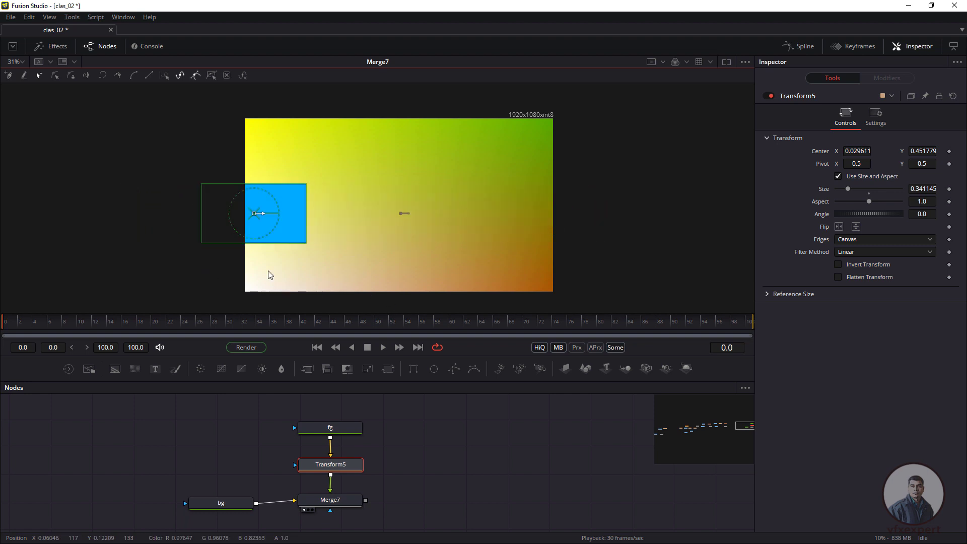
left_click_drag(268, 217, 405, 210)
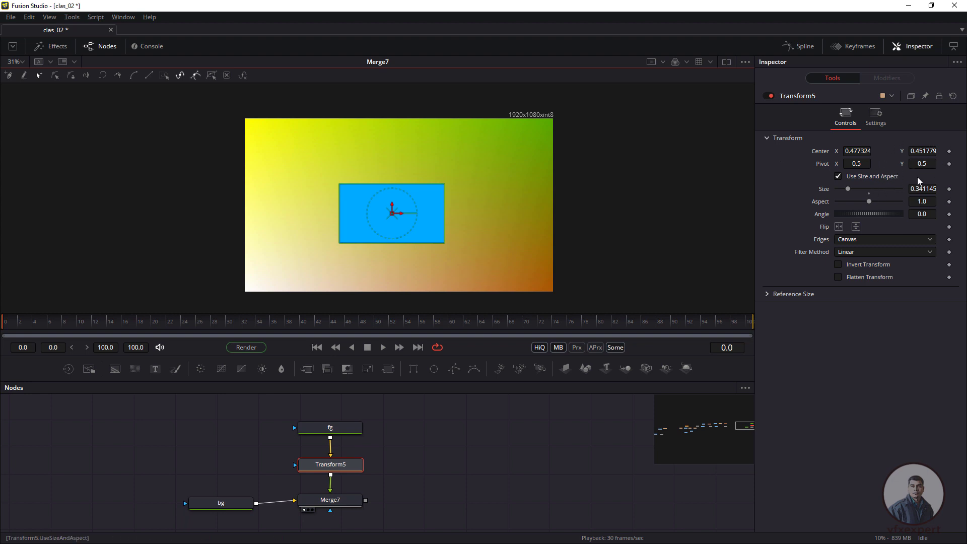
At frame 0, animate Transform5's Center and place the rectangle outside the frame's left edge at center X about -0.199
right_click(821, 154)
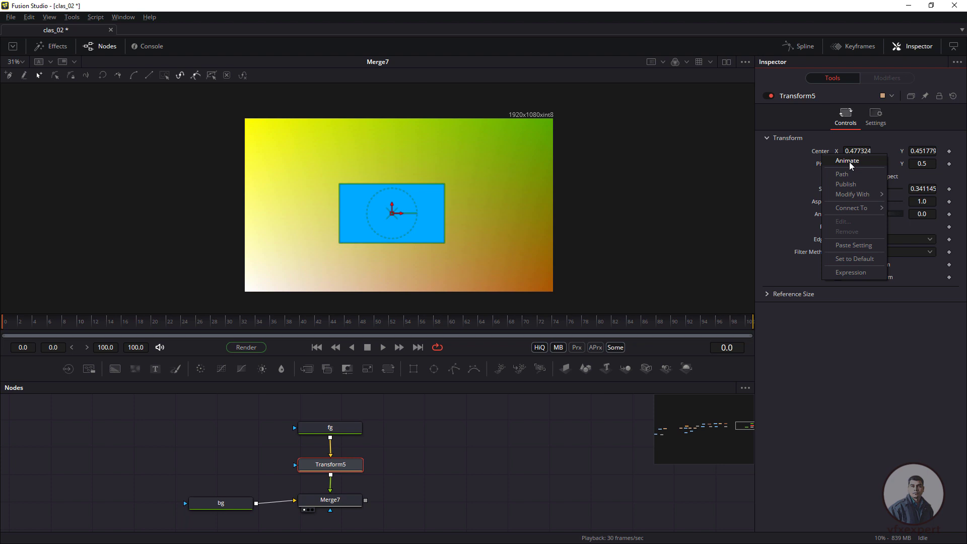
left_click(845, 161)
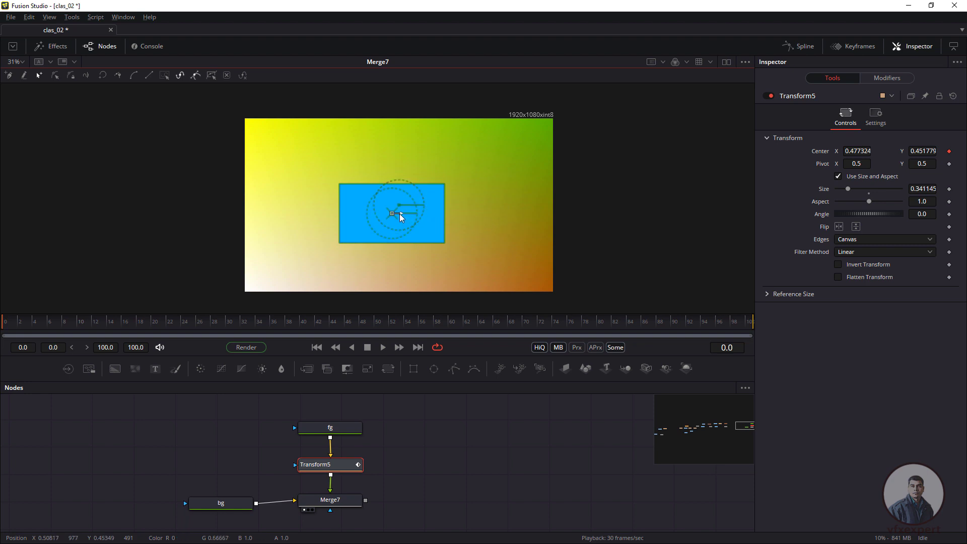
left_click_drag(400, 213, 189, 236)
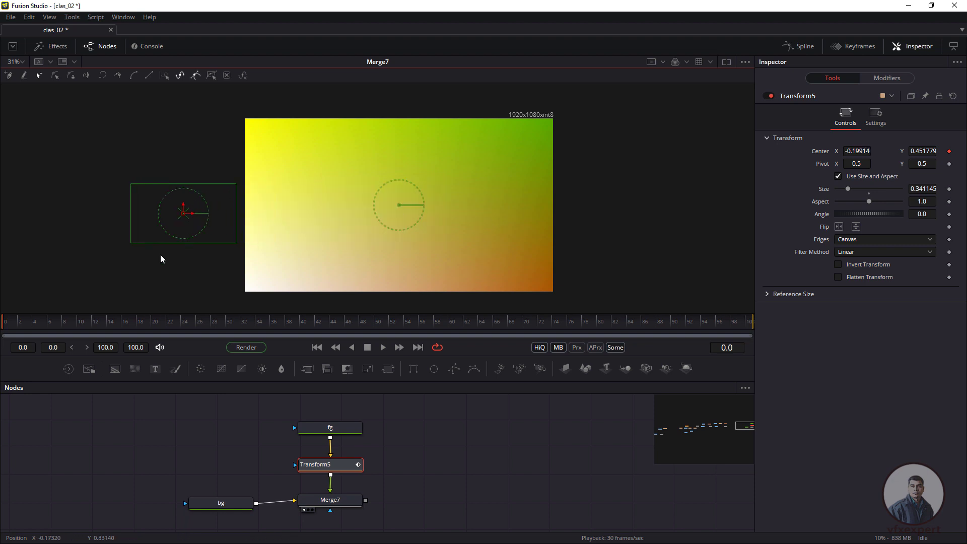
At frame 10, keyframe Transform5's Center with the rectangle near the middle of the gradient at center X about 0.544
left_click(77, 324)
right_click(823, 151)
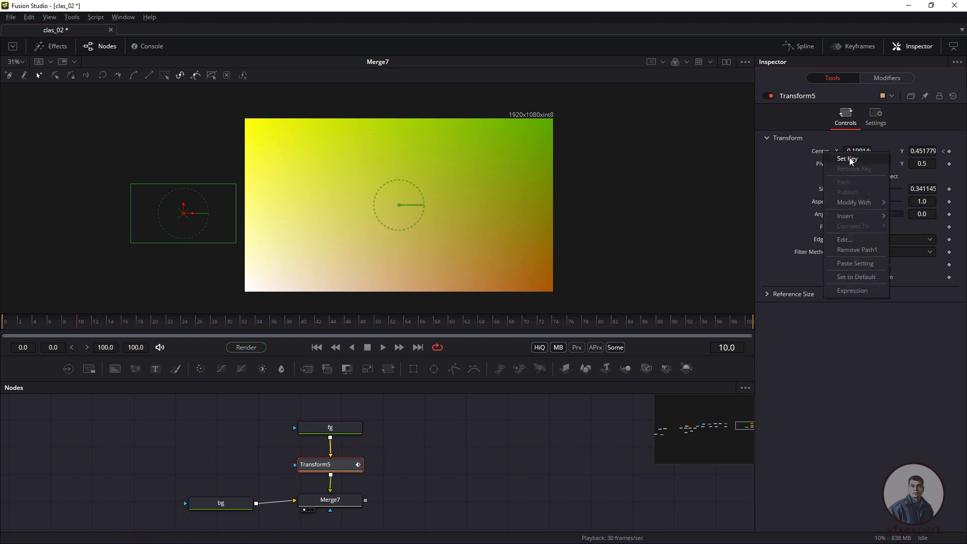
left_click(849, 157)
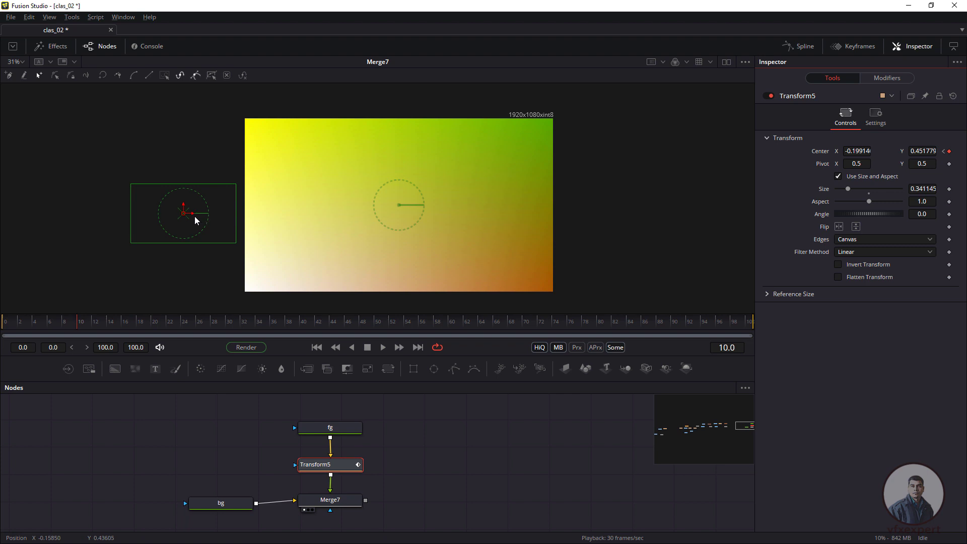
left_click_drag(192, 214, 420, 190)
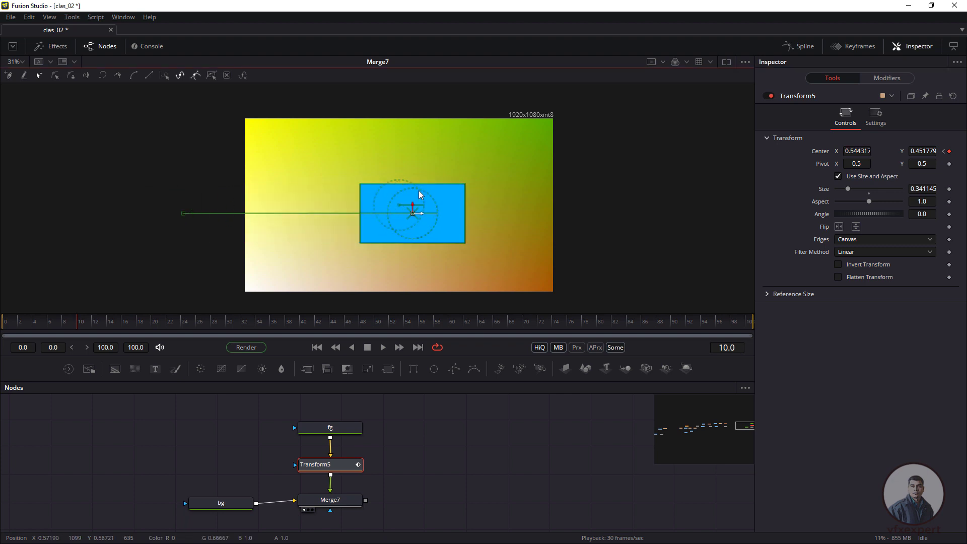
Play the rebuilt slide-in animation from frame 0 to check the rectangle's horizontal motion
left_click_drag(64, 331, 2, 337)
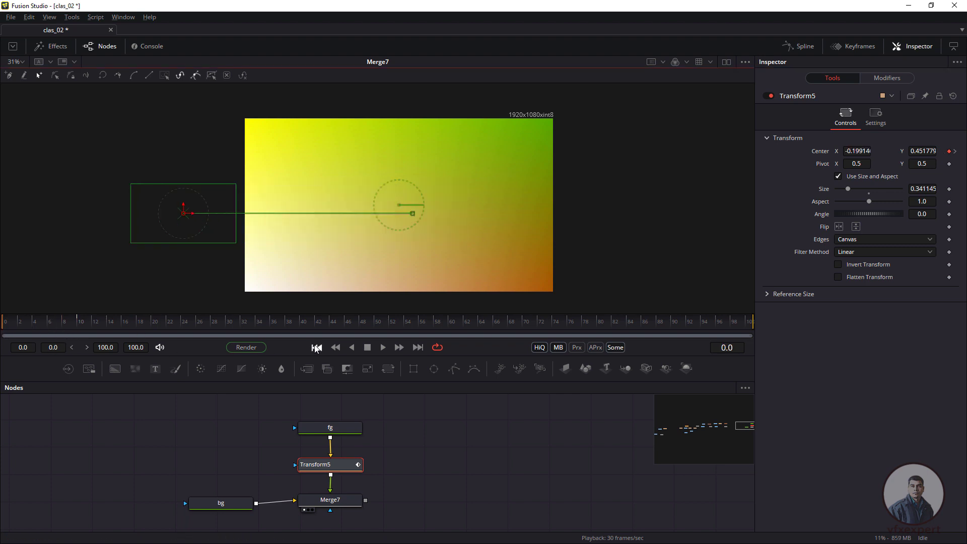
left_click(385, 348)
left_click(367, 348)
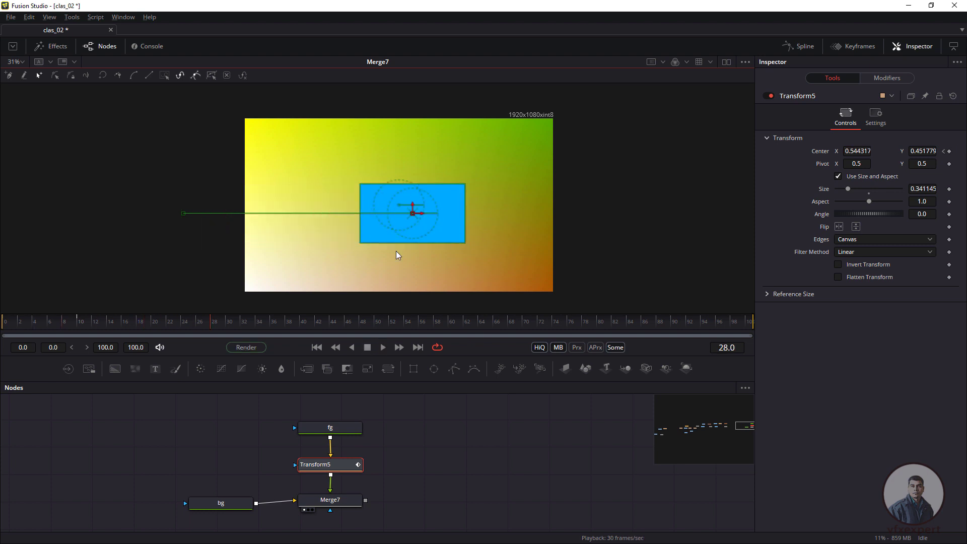
Hold the rectangle with a Center keyframe at frame 30, and at frame 40 keyframe it above the frame at center Y about 1.228
left_click_drag(198, 336, 222, 323)
right_click(827, 153)
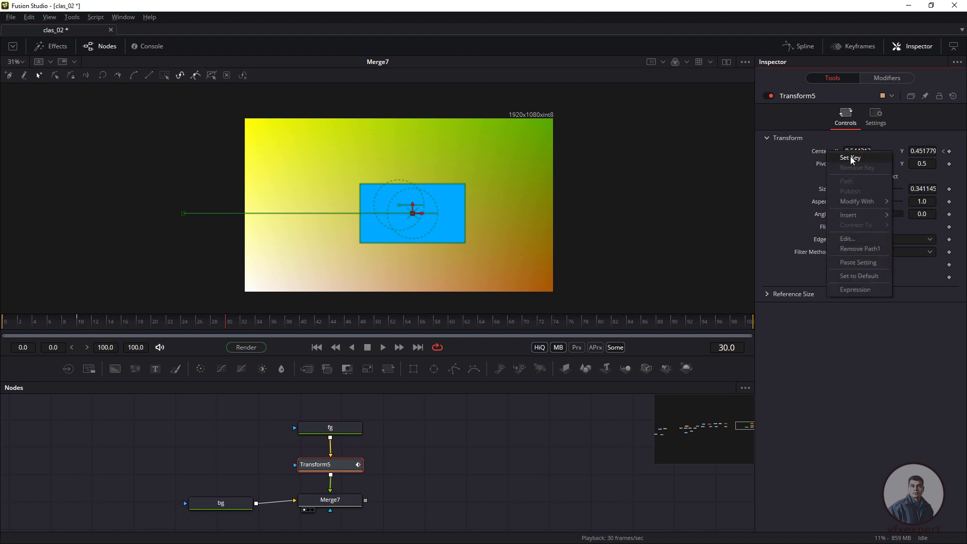
left_click(851, 158)
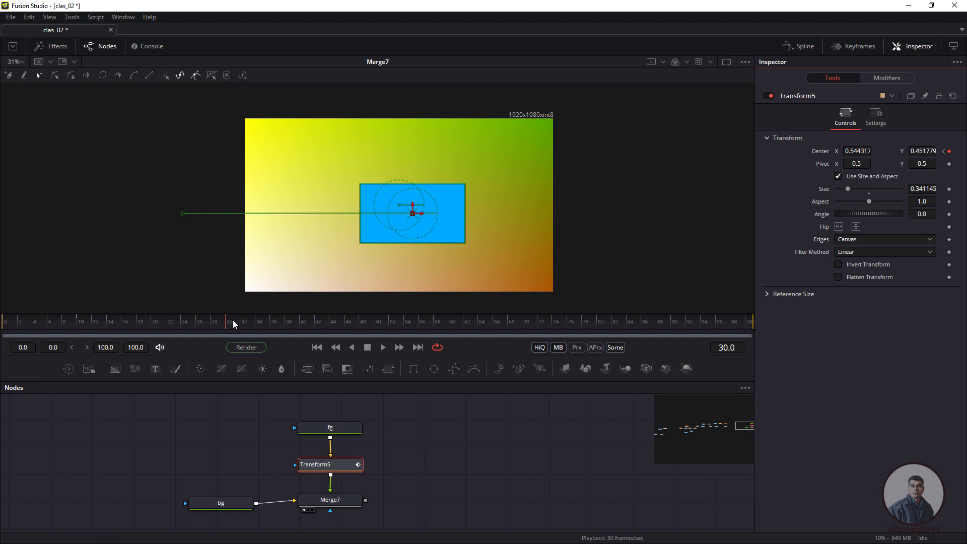
left_click_drag(284, 321, 300, 323)
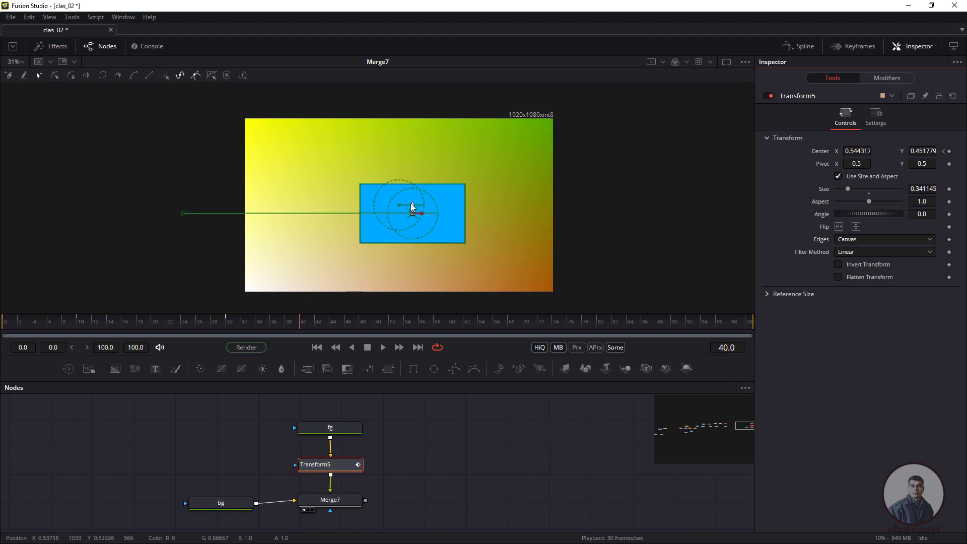
left_click_drag(412, 205, 419, 76)
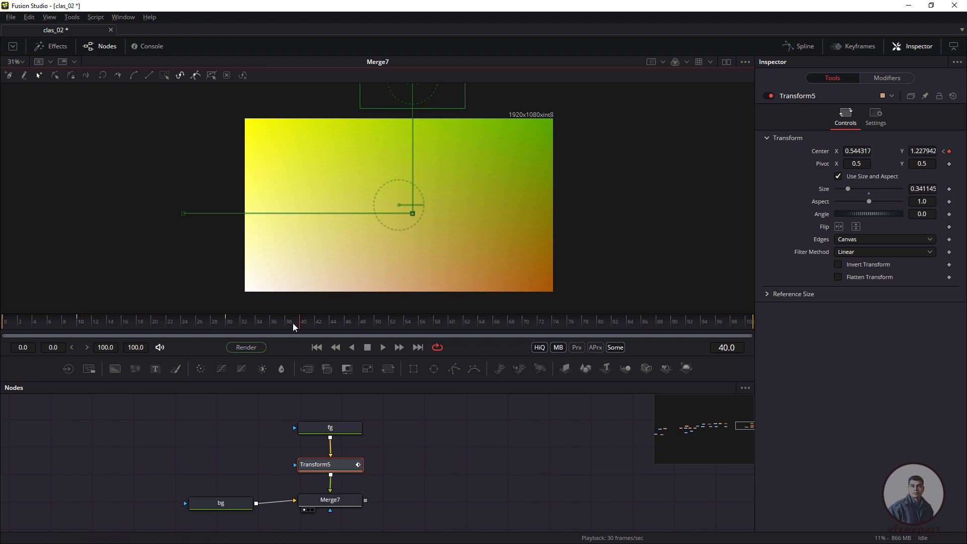
Play the full animation from frame 0 to review the rectangle's entry, hold and upward exit
left_click_drag(293, 326, 5, 325)
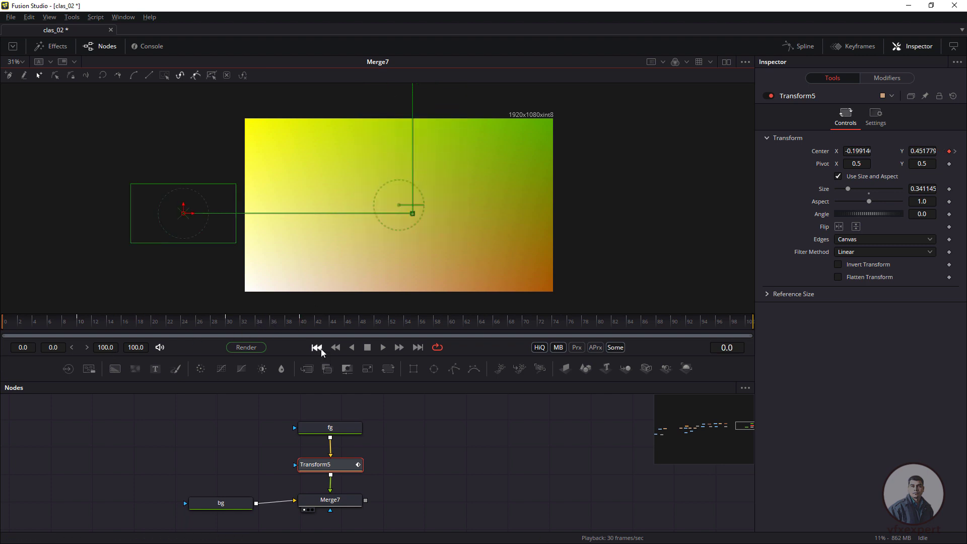
left_click(383, 348)
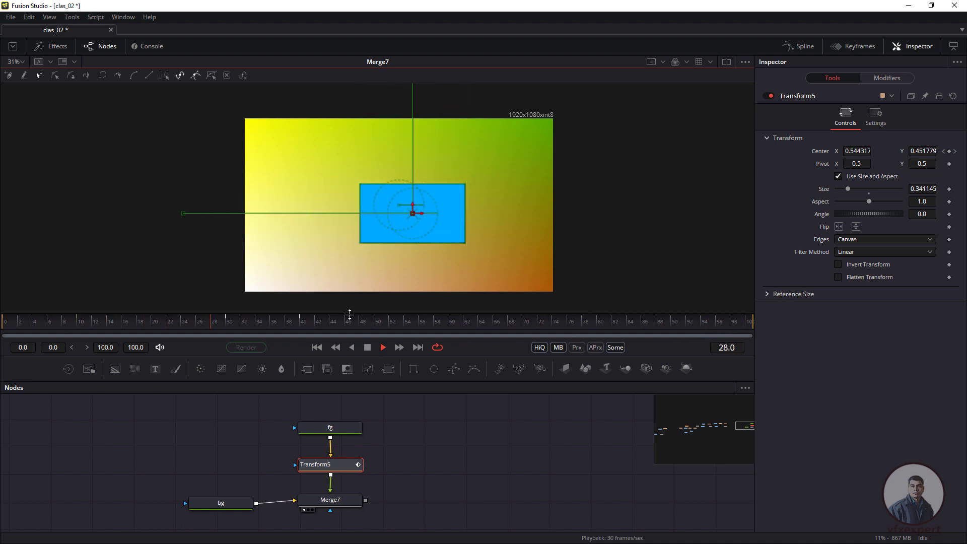
left_click(368, 347)
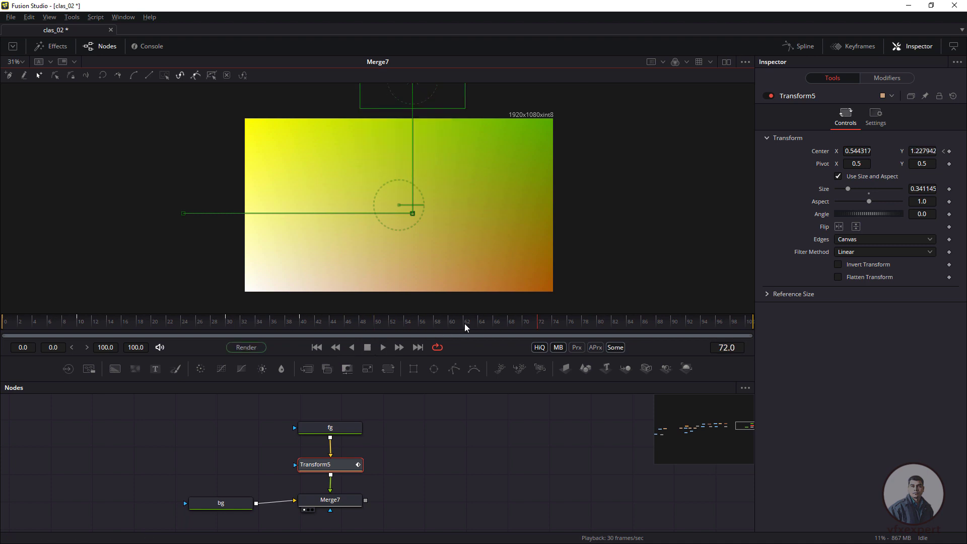
Shorten the render range to end at frame 44 and play the animation in a loop from the beginning
left_click_drag(464, 323, 660, 316)
left_click_drag(718, 328, 316, 329)
left_click_drag(331, 321, 311, 323)
left_click_drag(192, 333, 14, 337)
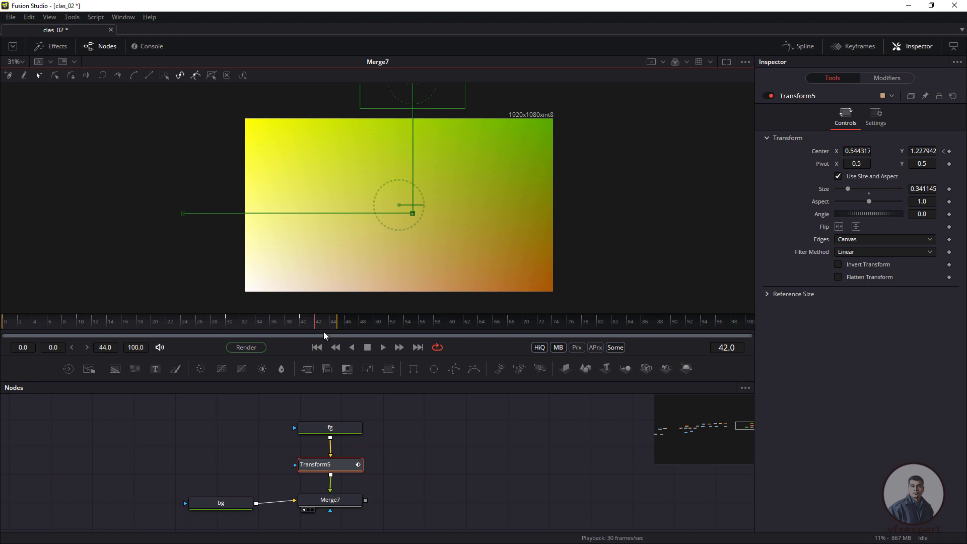
left_click(382, 347)
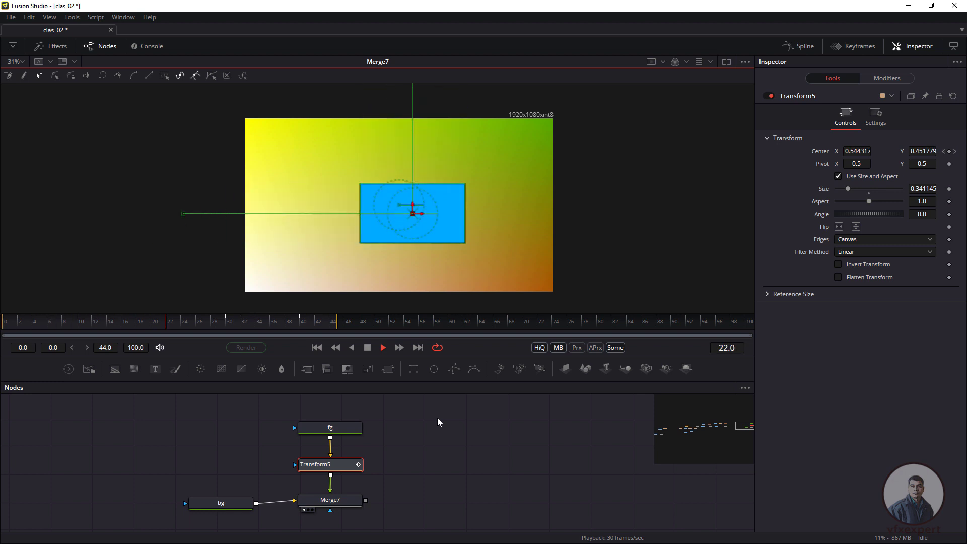
Stop playback, limit the render range to frames 21 to 37, and loop the animation within that range
left_click(367, 347)
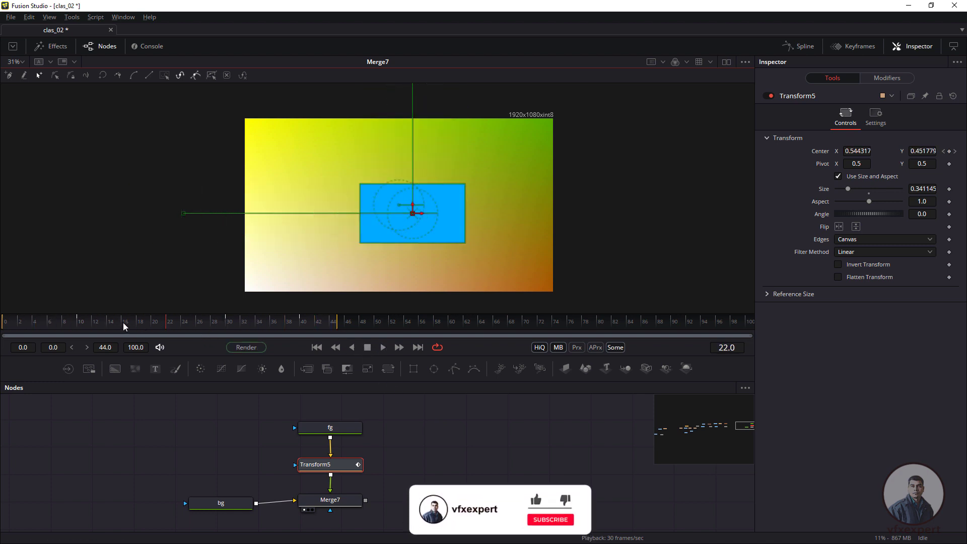
left_click_drag(176, 324, 304, 340)
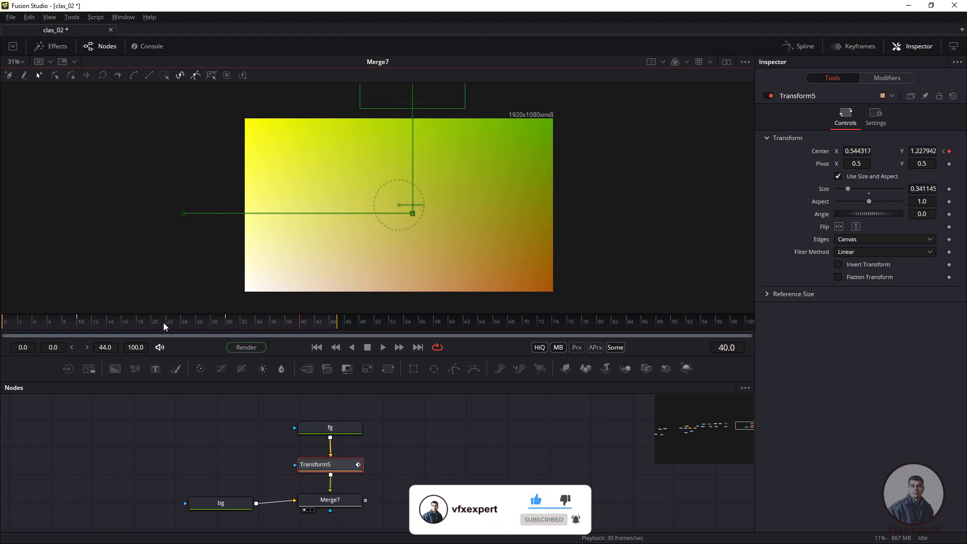
left_click_drag(163, 322, 283, 328)
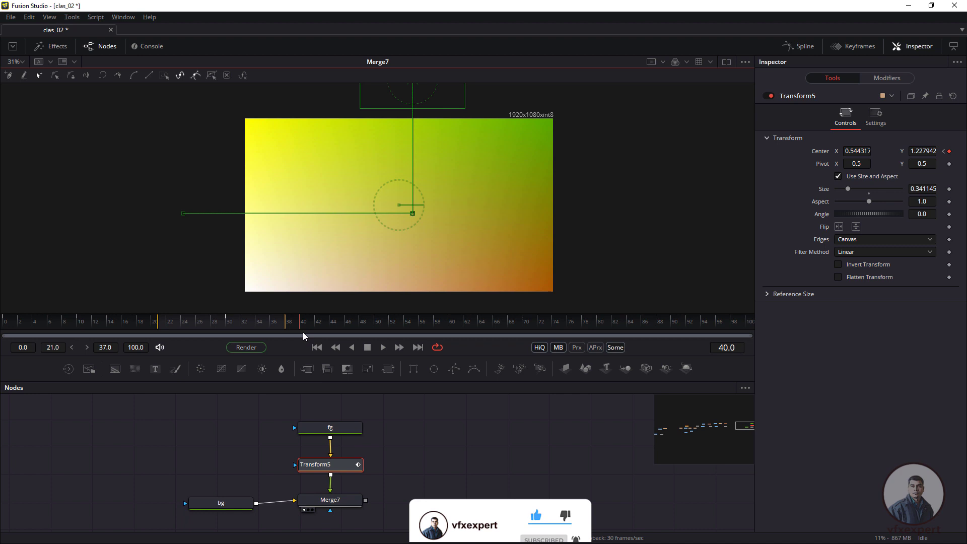
left_click(383, 347)
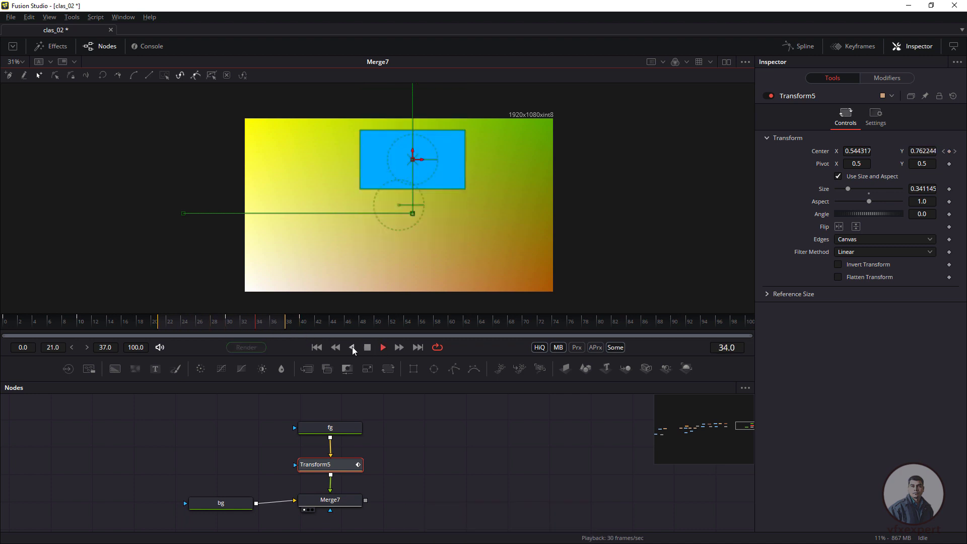
left_click(368, 348)
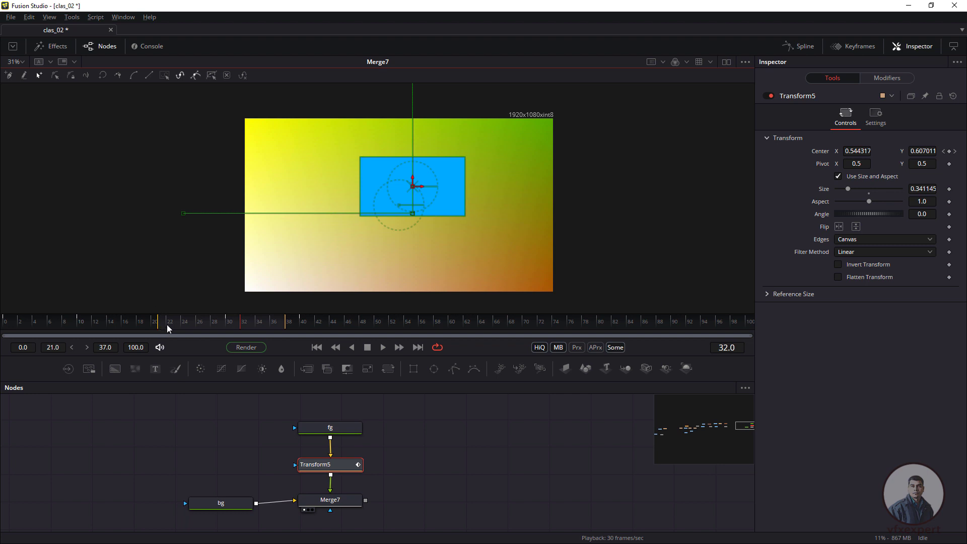
Reset the render range to the full 0 to 100 frames with Auto Render Range and play the animation
right_click(218, 326)
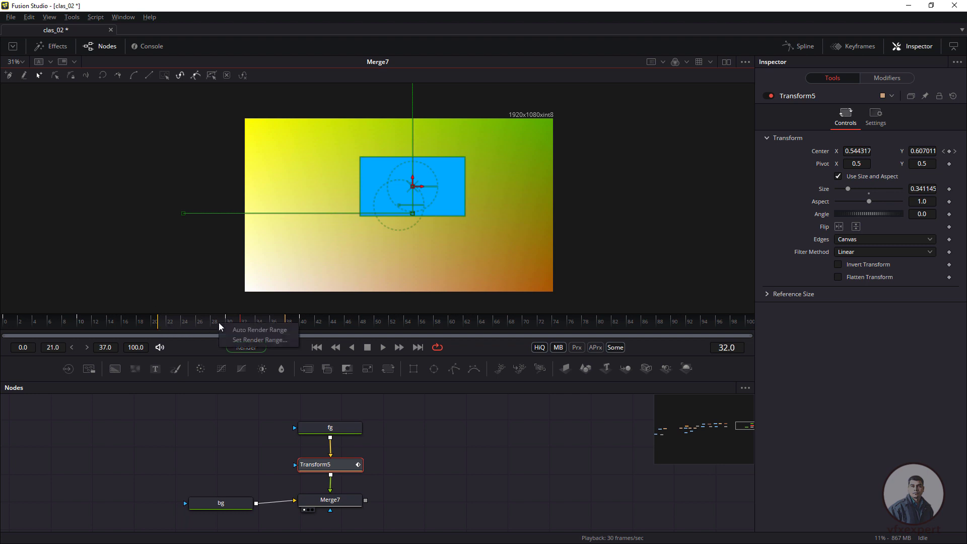
left_click(253, 332)
left_click_drag(264, 322, 19, 332)
left_click(382, 347)
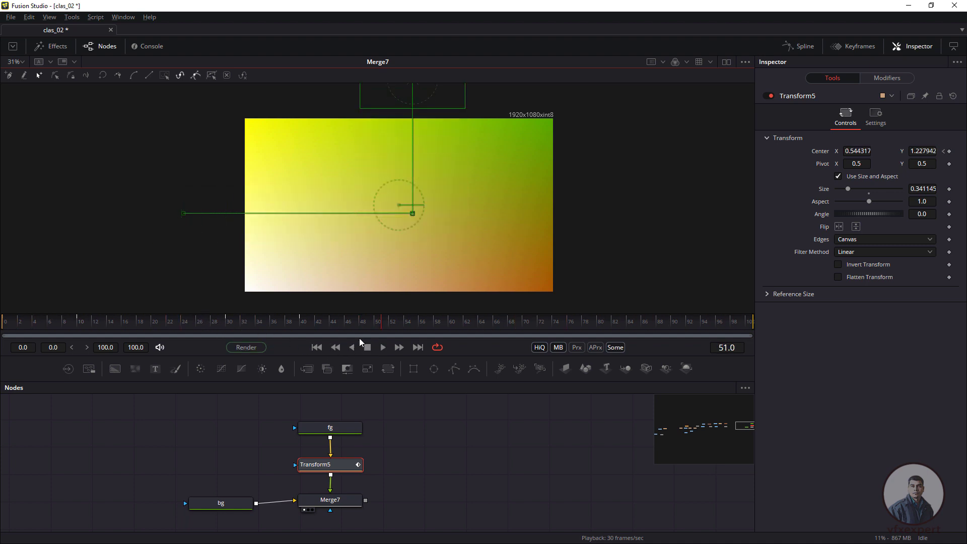
Scrub the timeline around the keyframes at frames 30 and 40, and return to frame 0
left_click(223, 327)
left_click_drag(222, 329, 210, 329)
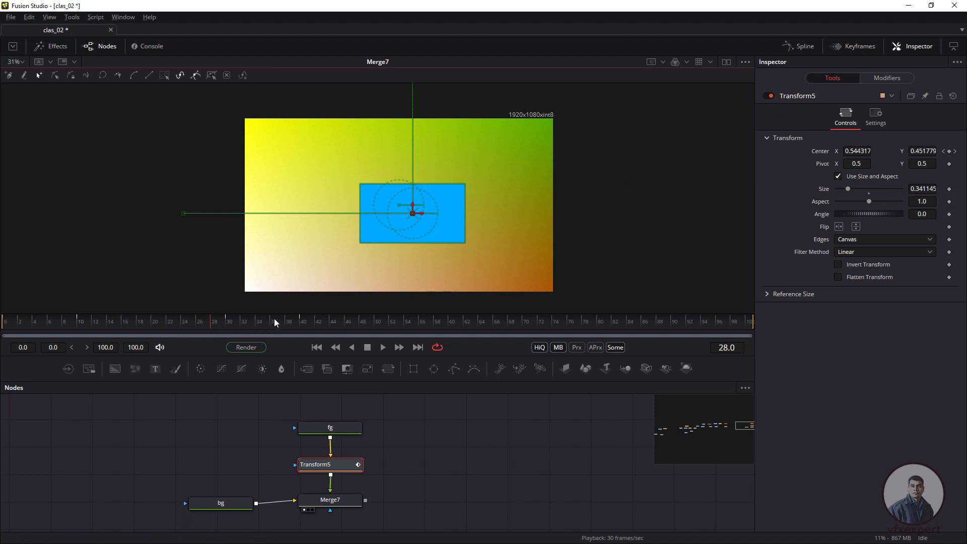
left_click_drag(293, 314, 298, 318)
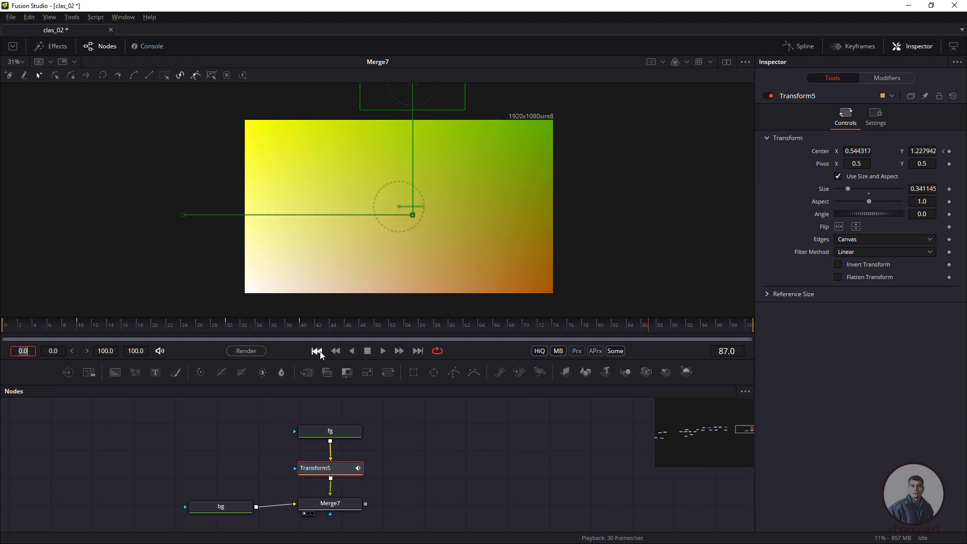
left_click(317, 351)
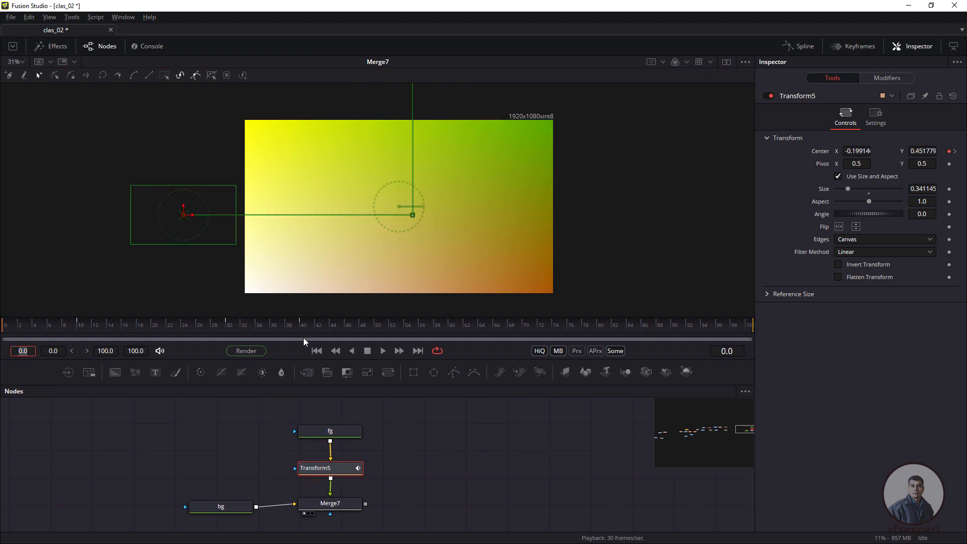
Open the Keyframes editor with a taller lower work area and fit the image to the viewer
left_click(858, 46)
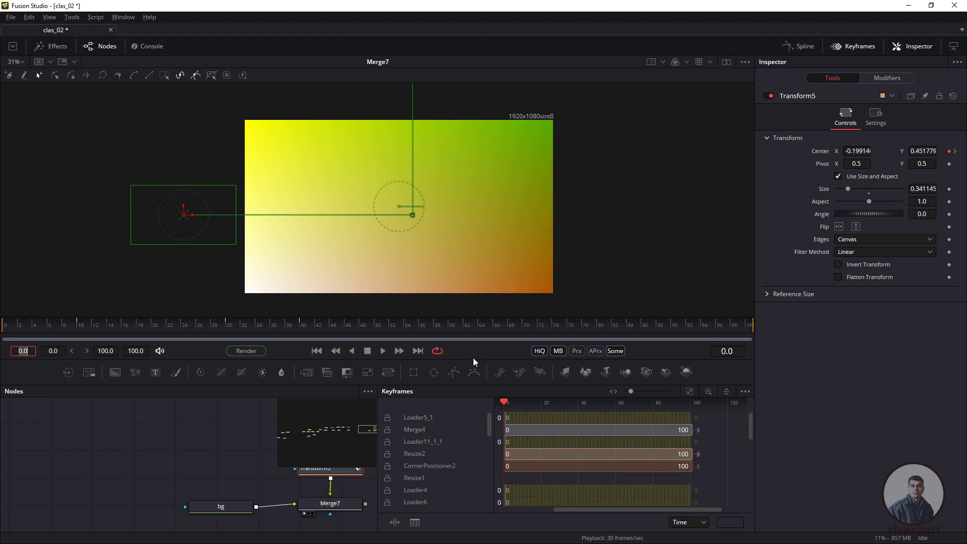
left_click_drag(473, 357, 476, 303)
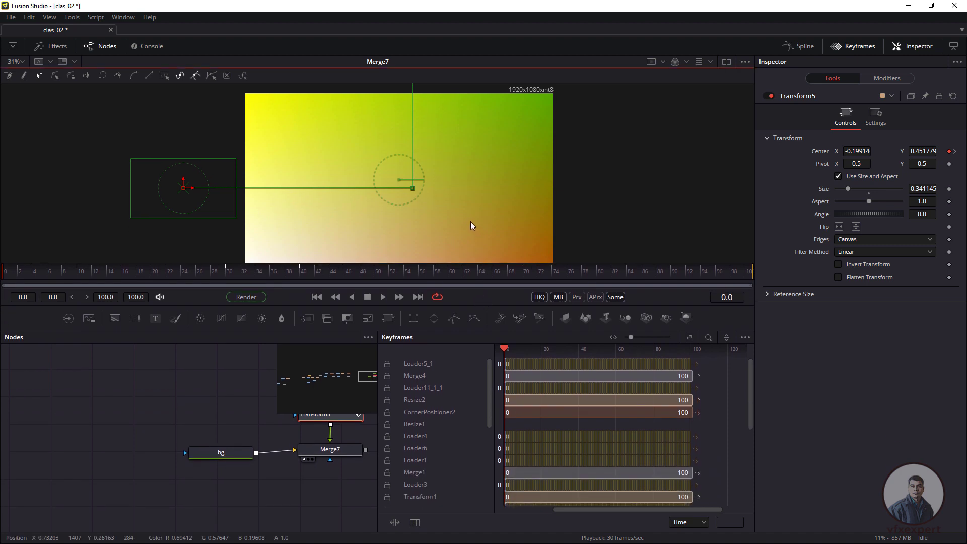
key("ctrl+f")
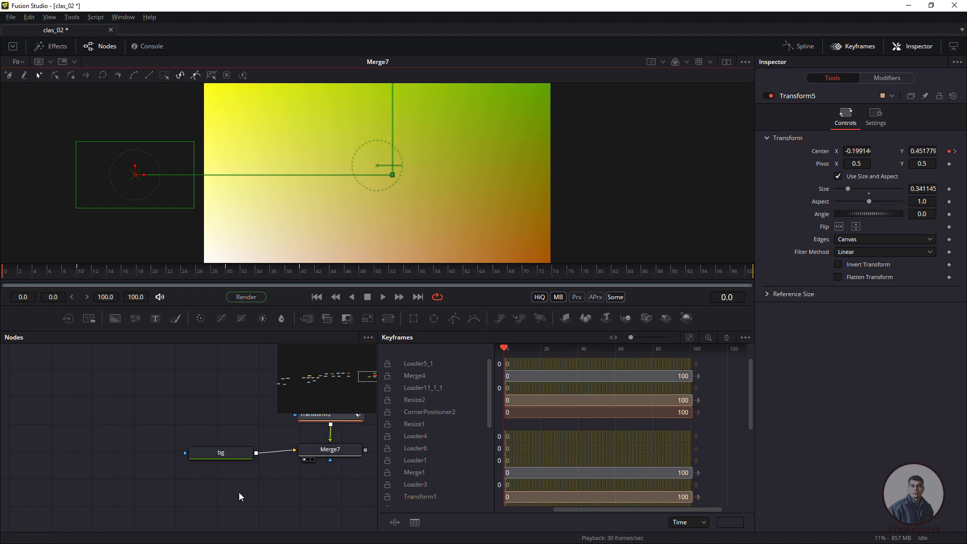
scroll(264, 459, "right", 5)
scroll(176, 479, "up", 1)
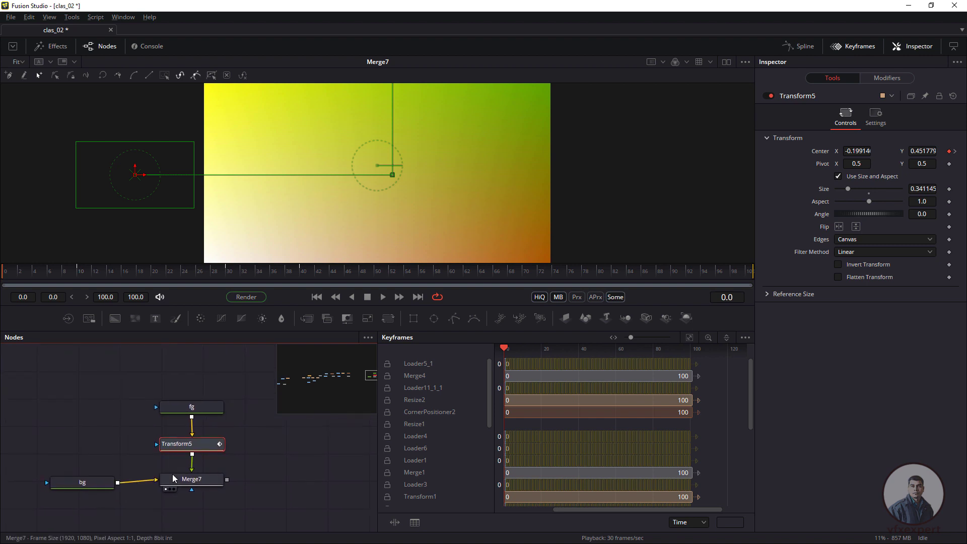
left_click_drag(207, 476, 207, 478)
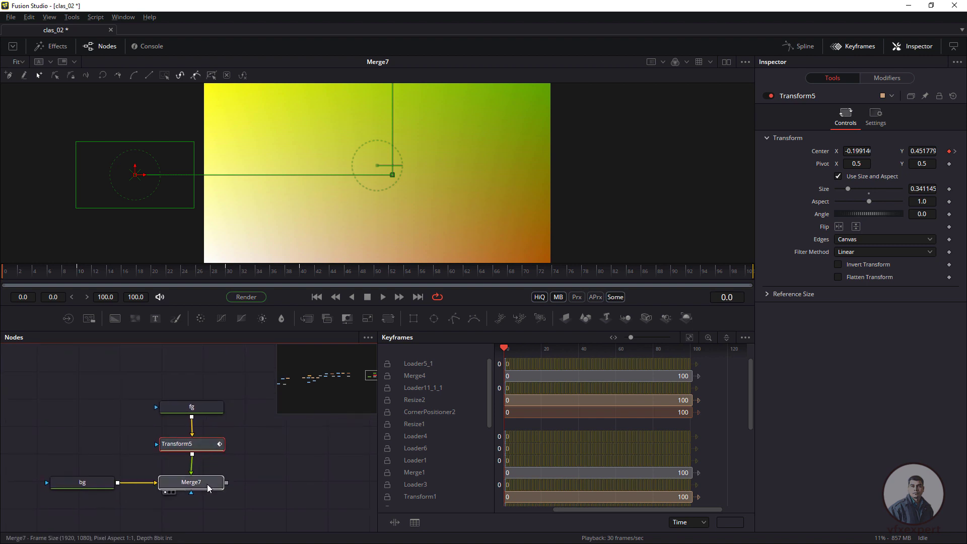
Limit the Keyframes editor to selected tools, testing it with fg and Transform5 together before selecting only Transform5
left_click(211, 446)
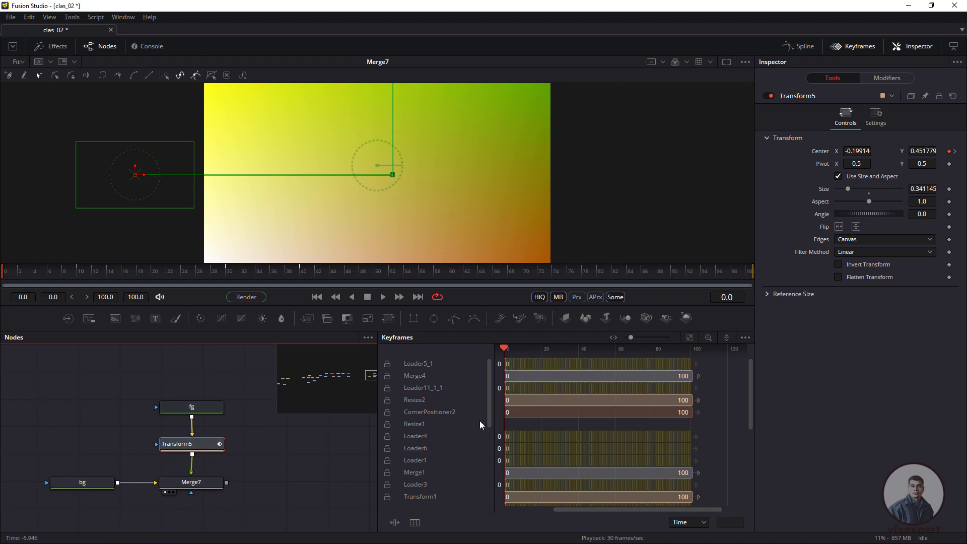
left_click(744, 338)
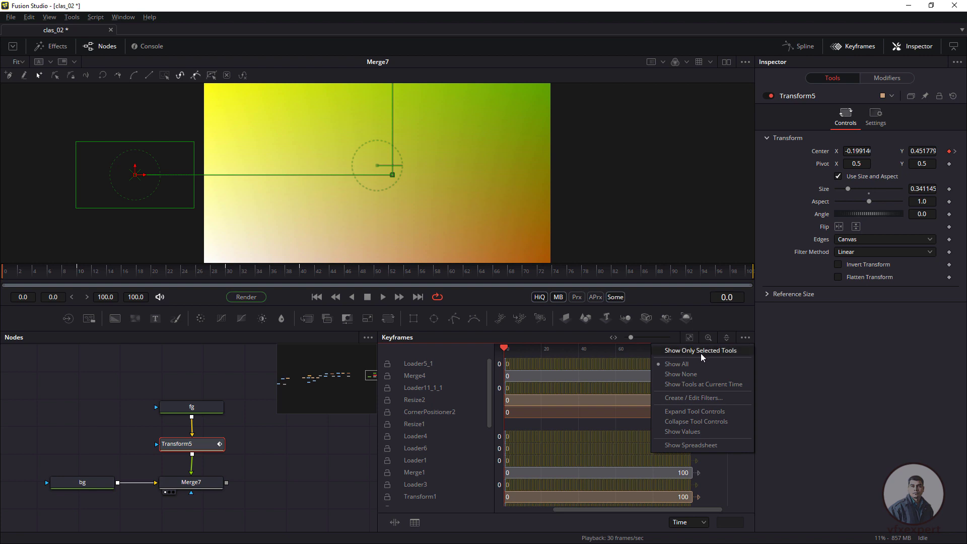
left_click(717, 350)
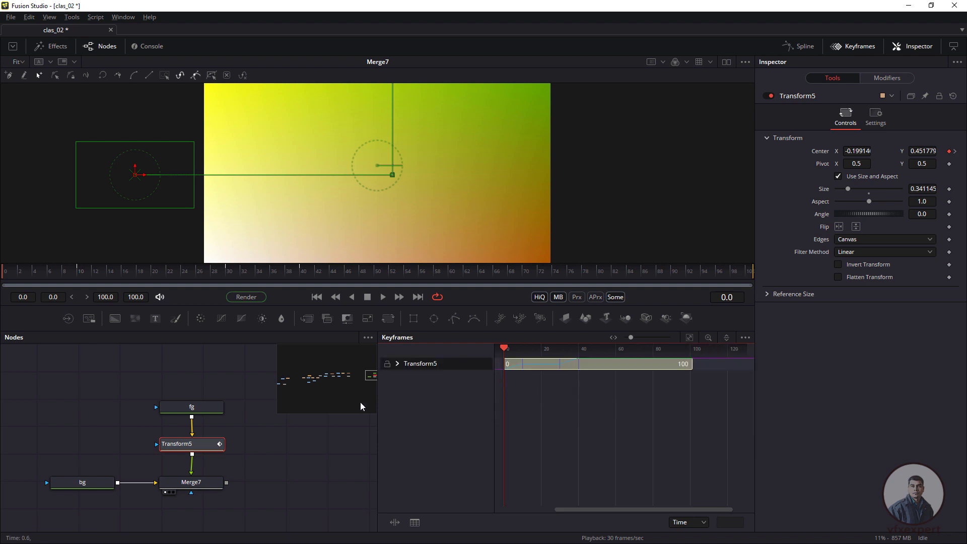
left_click_drag(239, 391, 155, 441)
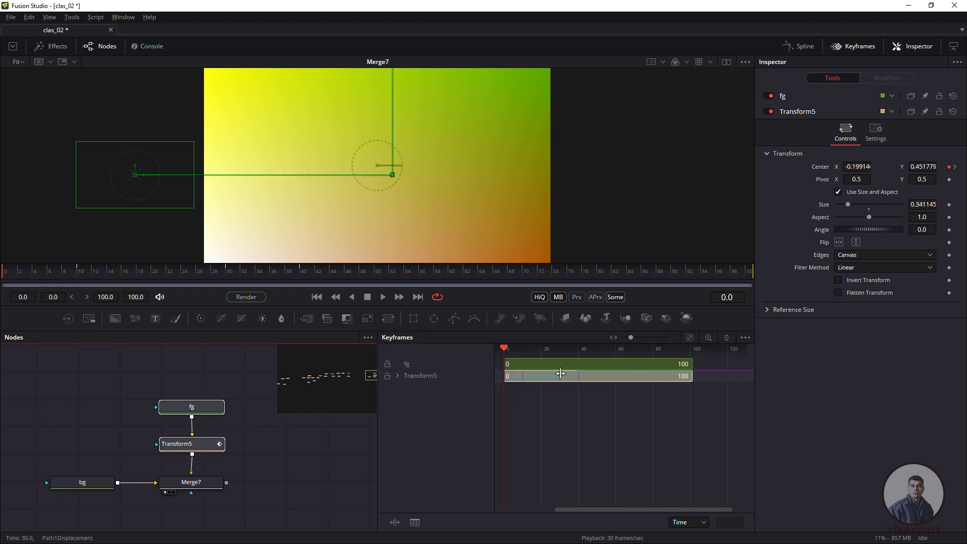
left_click(256, 430)
left_click(186, 443)
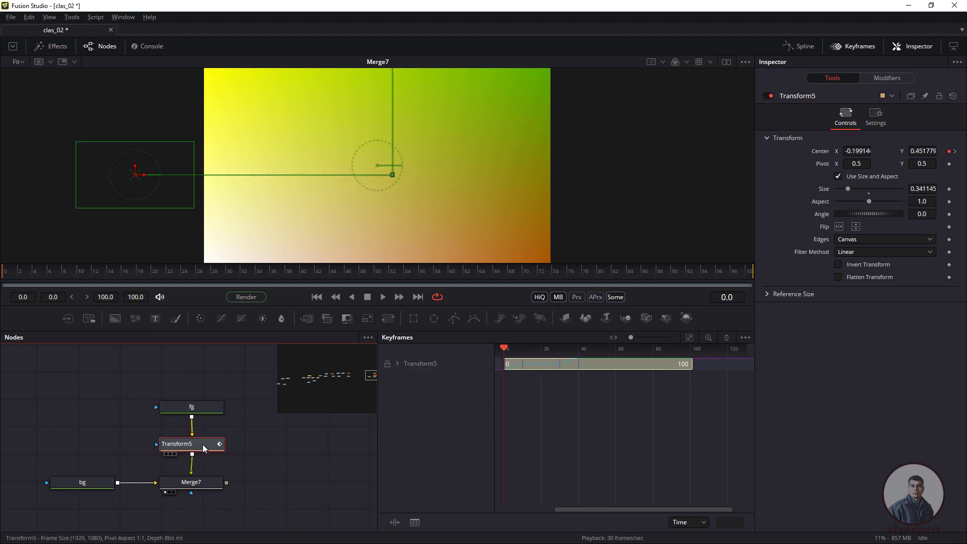
Expand Transform5 in the Keyframes editor to its Center displacement track and scrub through its keyframes
left_click(398, 364)
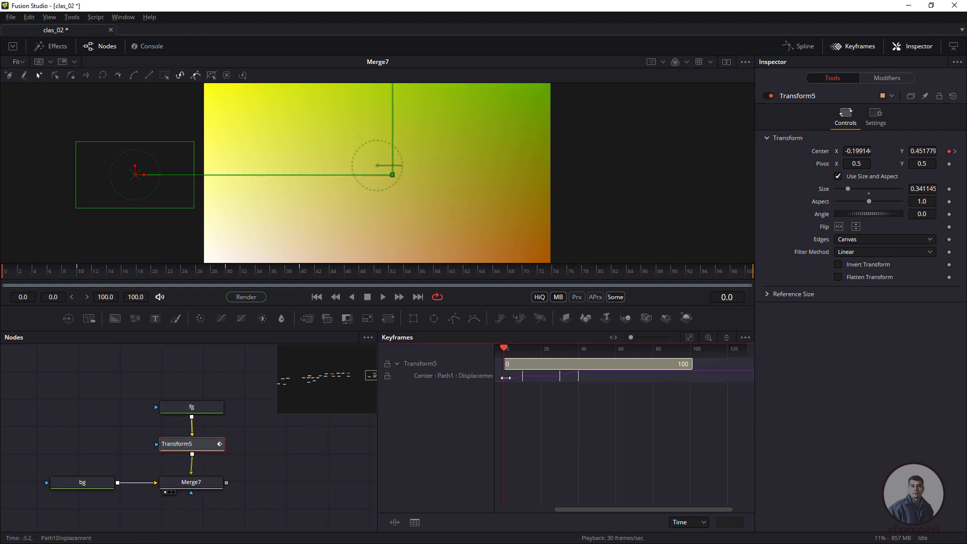
left_click_drag(507, 348, 546, 348)
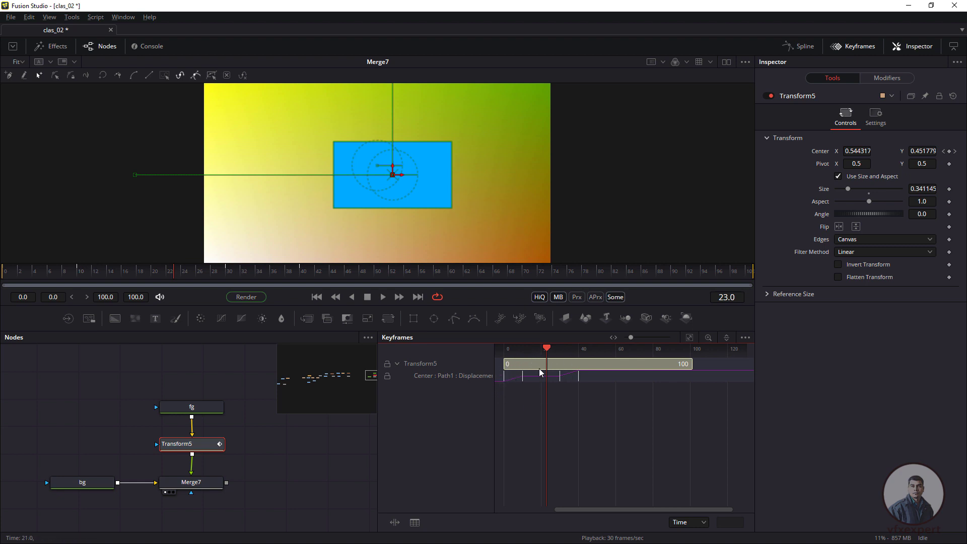
left_click_drag(546, 349, 528, 366)
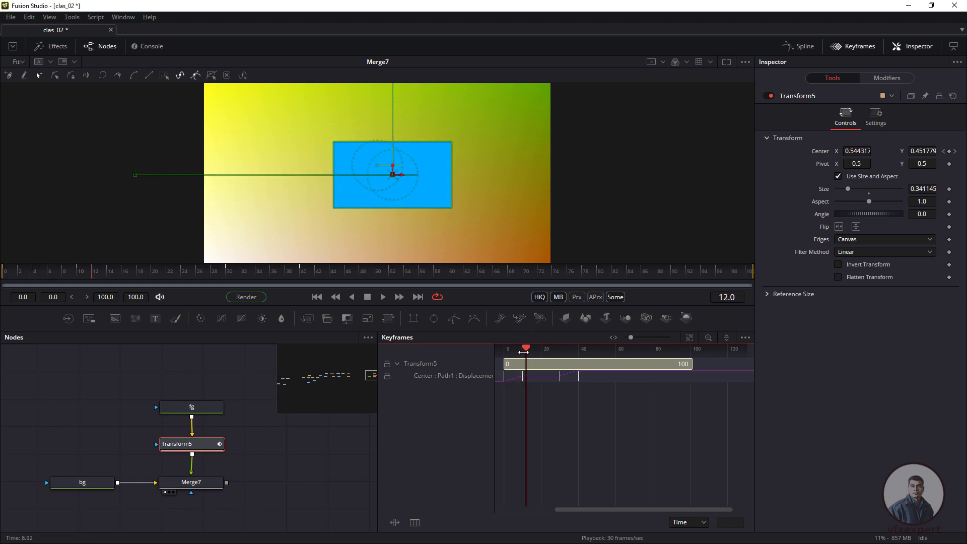
left_click_drag(524, 350, 508, 351)
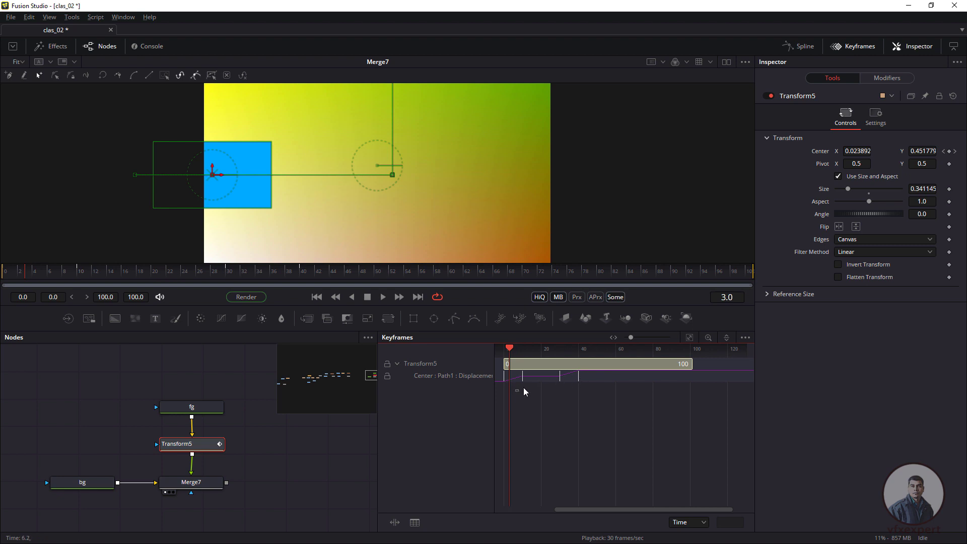
Shift the last three Center keyframes later so the slide-in ends at about frame 31, and play the slower animation
left_click_drag(581, 367, 587, 367)
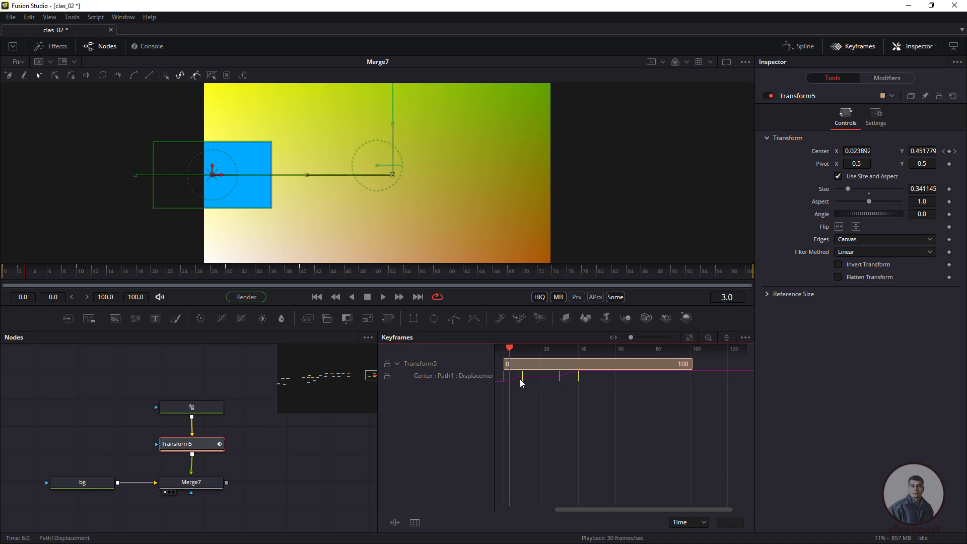
left_click_drag(519, 379, 563, 386)
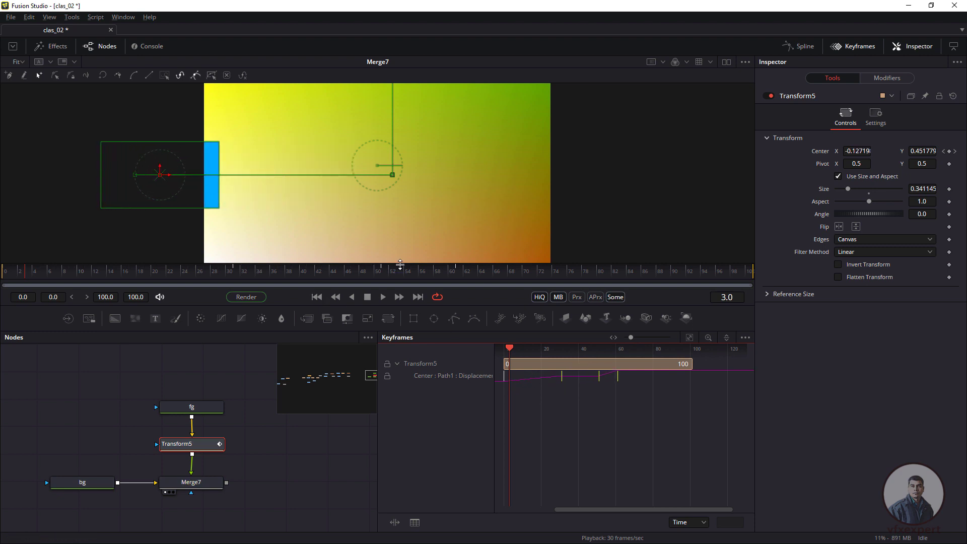
left_click_drag(508, 349, 502, 349)
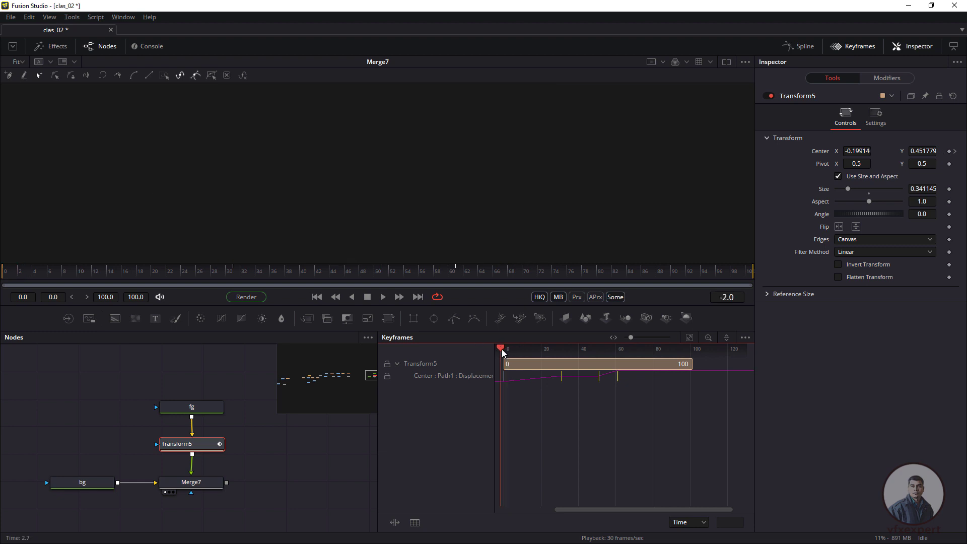
left_click(382, 297)
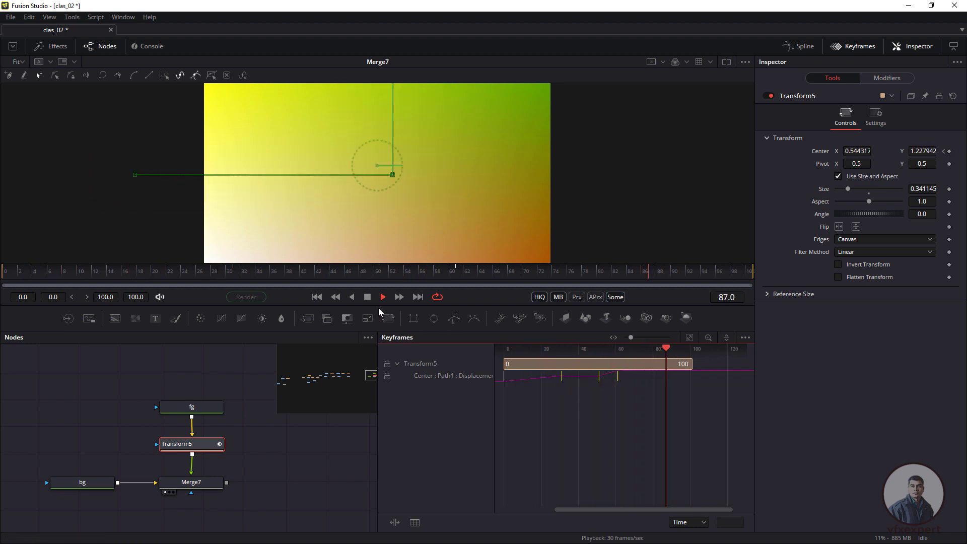
left_click(368, 299)
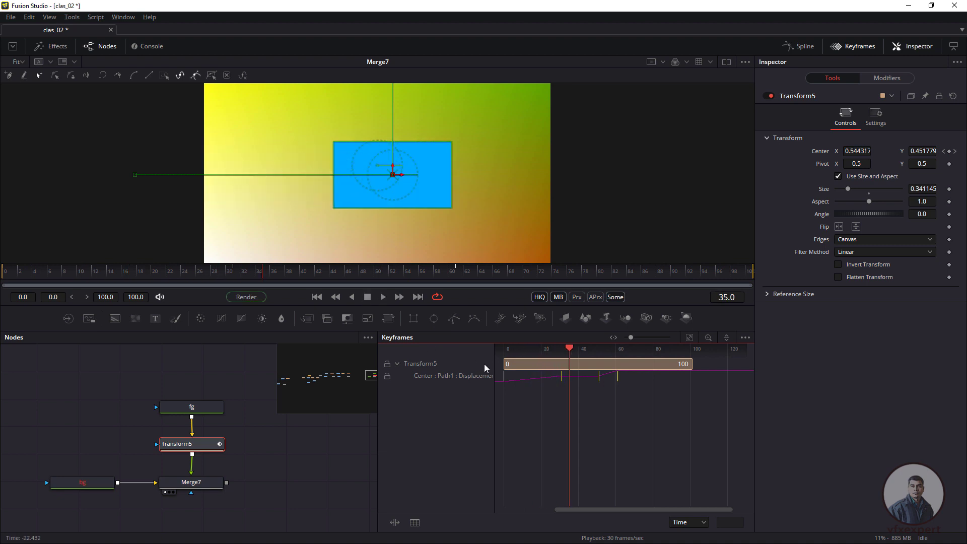
Move the last three Center keyframes earlier so the slide-in ends at about frame 8, and play from frame 0
left_click(557, 383)
left_click_drag(542, 379, 509, 380)
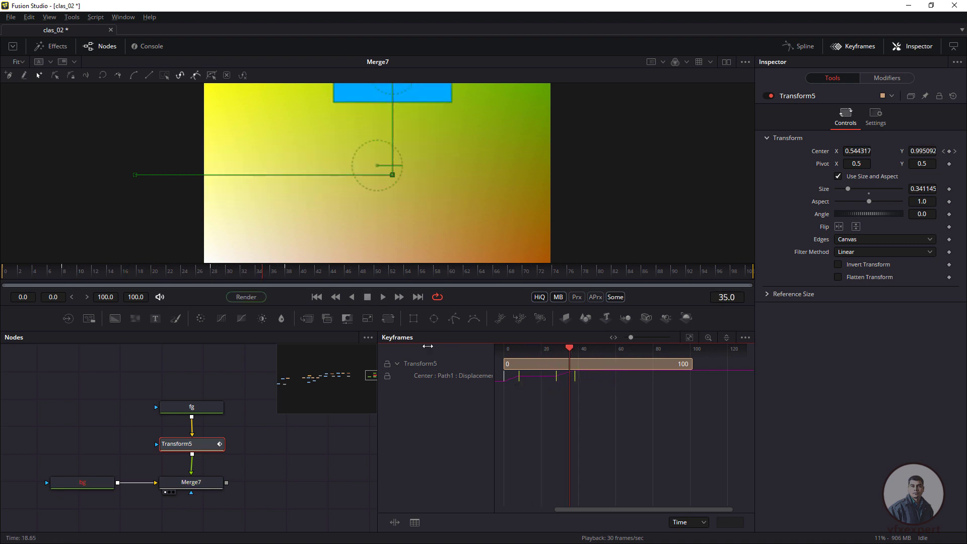
left_click(320, 297)
left_click(381, 298)
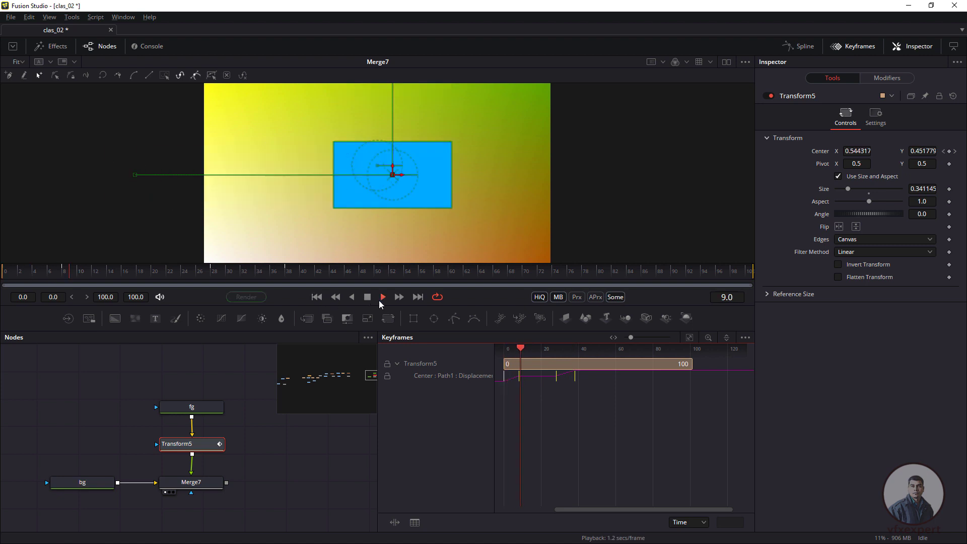
left_click(368, 297)
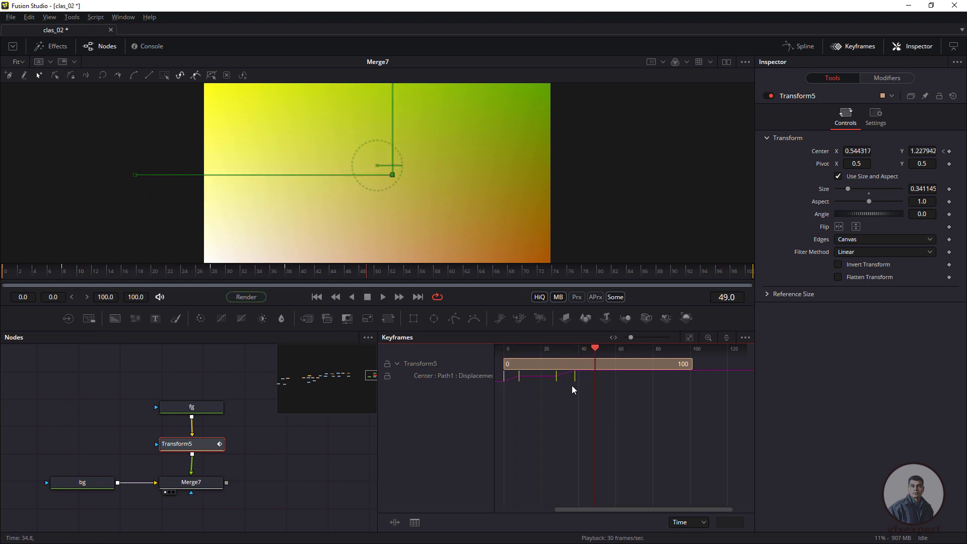
Lengthen the hold by moving the last two Center keyframes to about frames 39 and 49, and play the result
left_click_drag(553, 388, 524, 351)
left_click(384, 297)
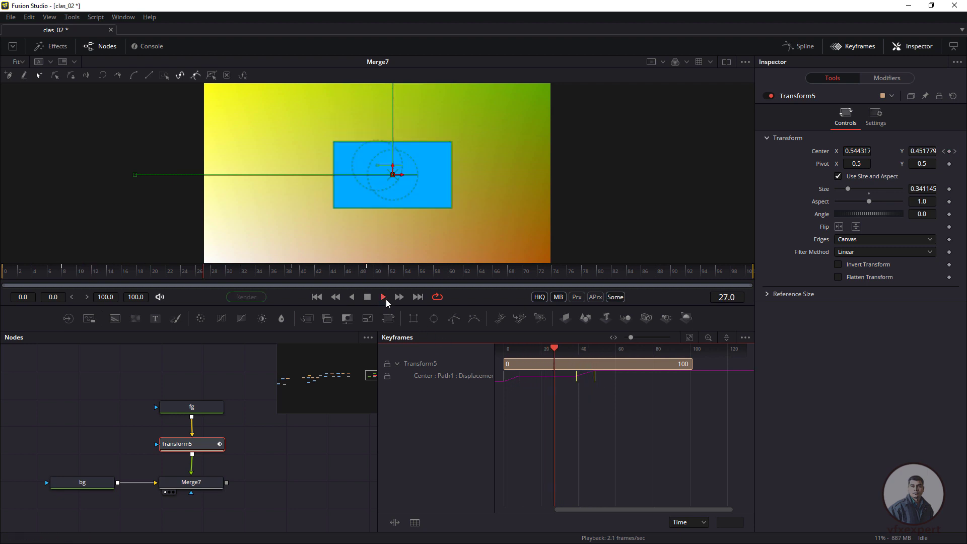
left_click(367, 297)
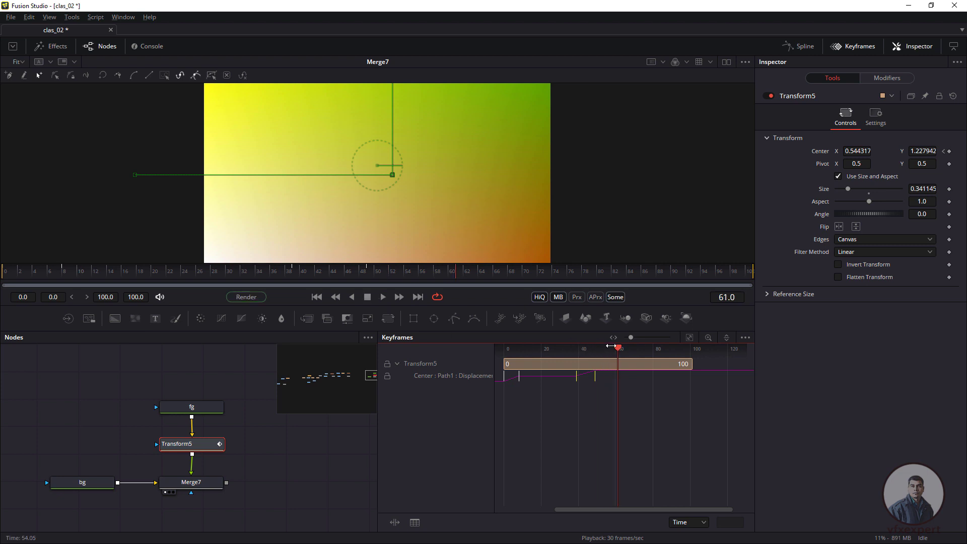
Shift all four Center keyframes later together so the slide-in starts at about frame 40
left_click_drag(618, 351, 672, 382)
left_click(593, 409)
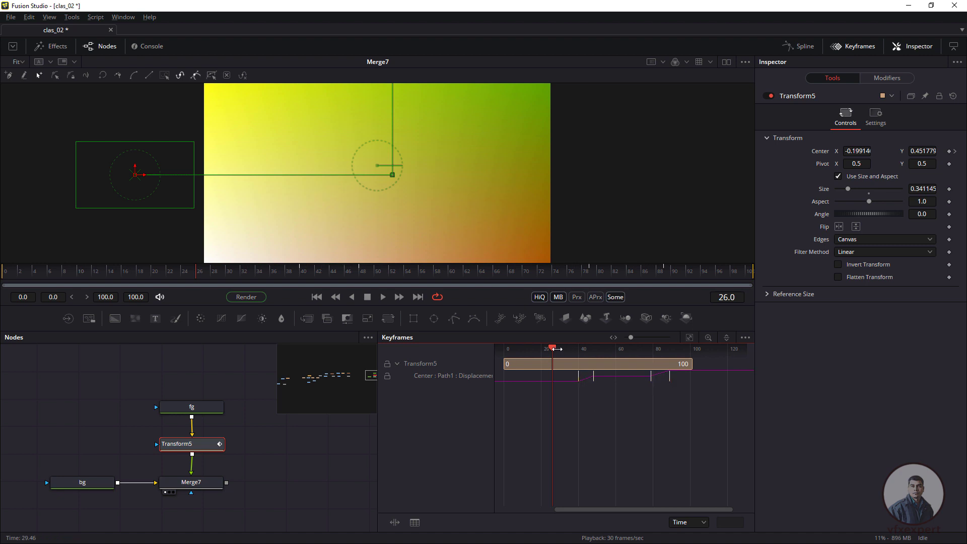
Play the delayed animation from frame 0
left_click_drag(552, 348, 524, 365)
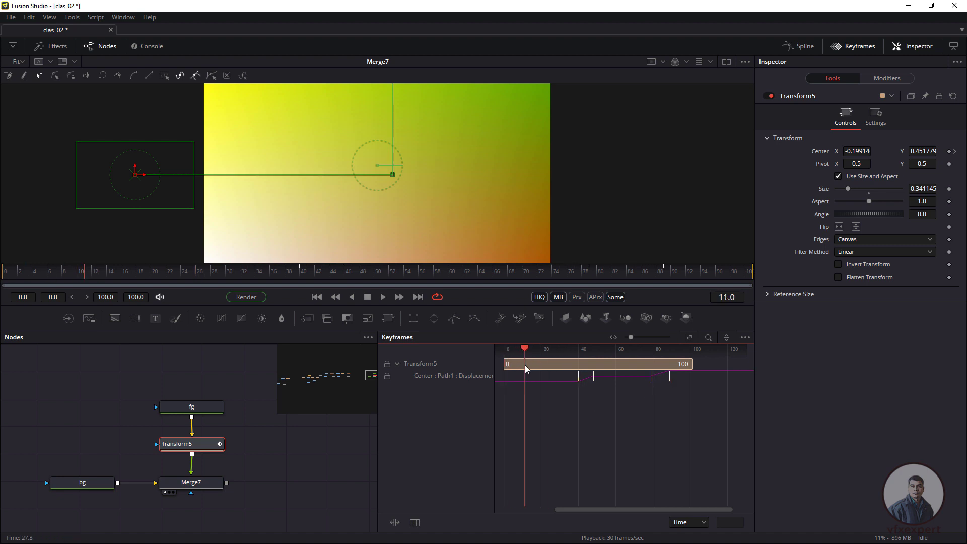
left_click(316, 297)
left_click(337, 455)
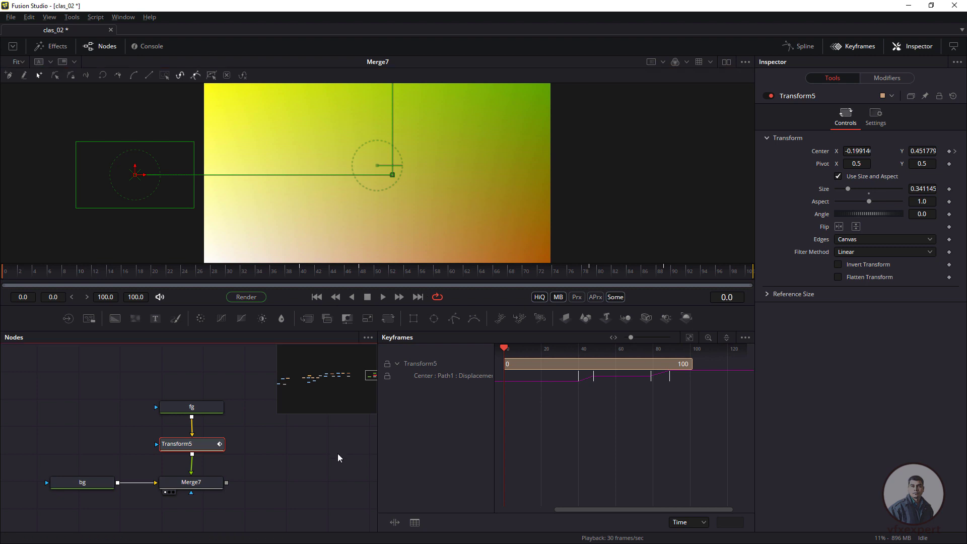
left_click(382, 296)
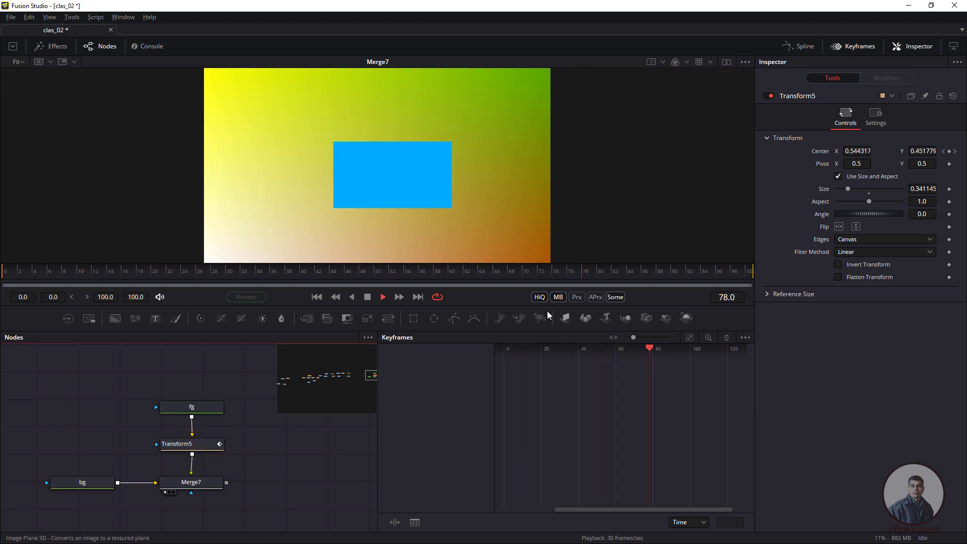
left_click(367, 297)
Move all four Transform5 Center keyframes earlier together so the slide-in starts at frame 0, and play the animation
left_click(192, 443)
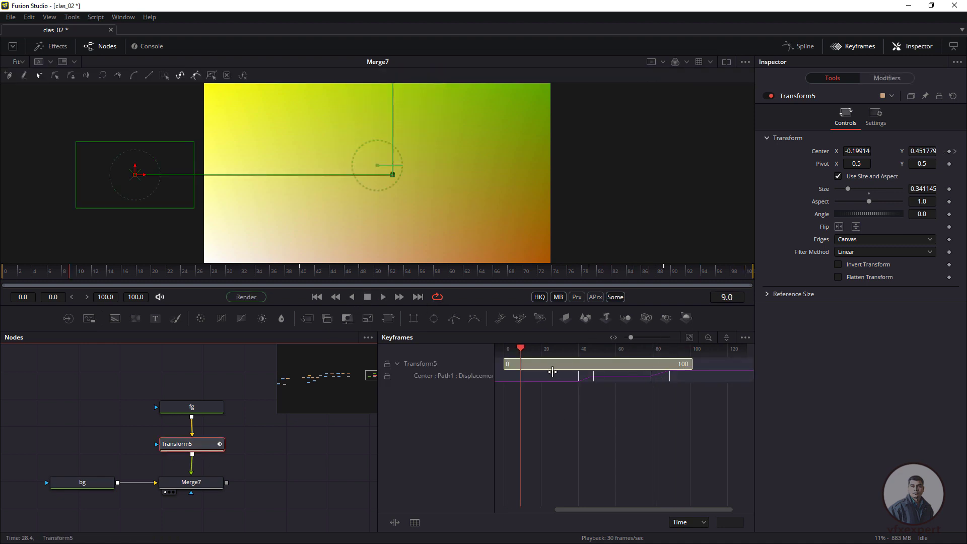
left_click_drag(559, 404, 596, 390)
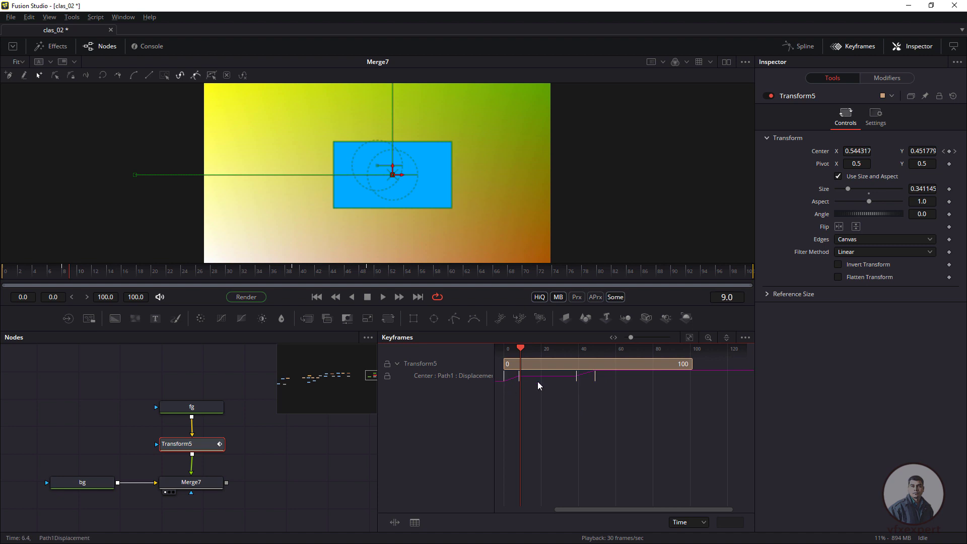
left_click_drag(518, 347, 512, 349)
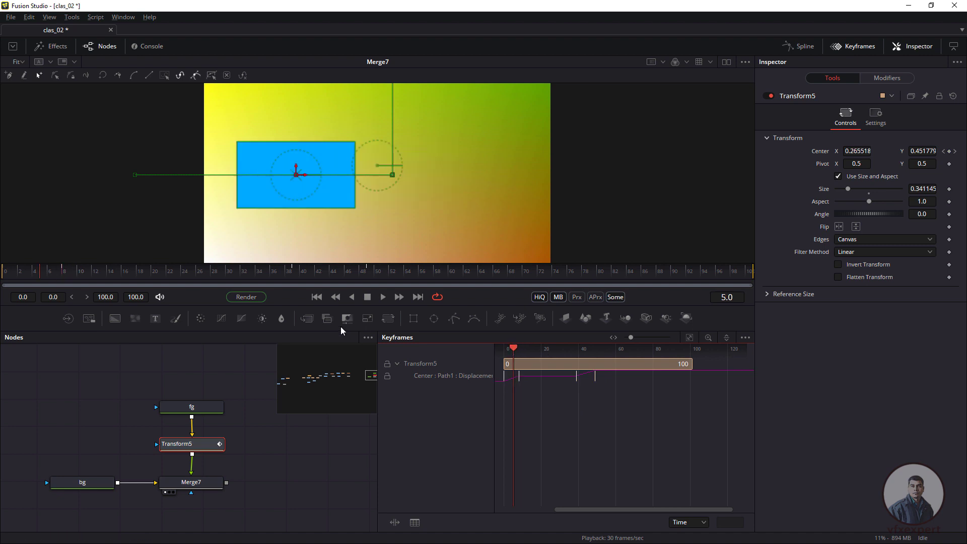
left_click(317, 297)
left_click(382, 297)
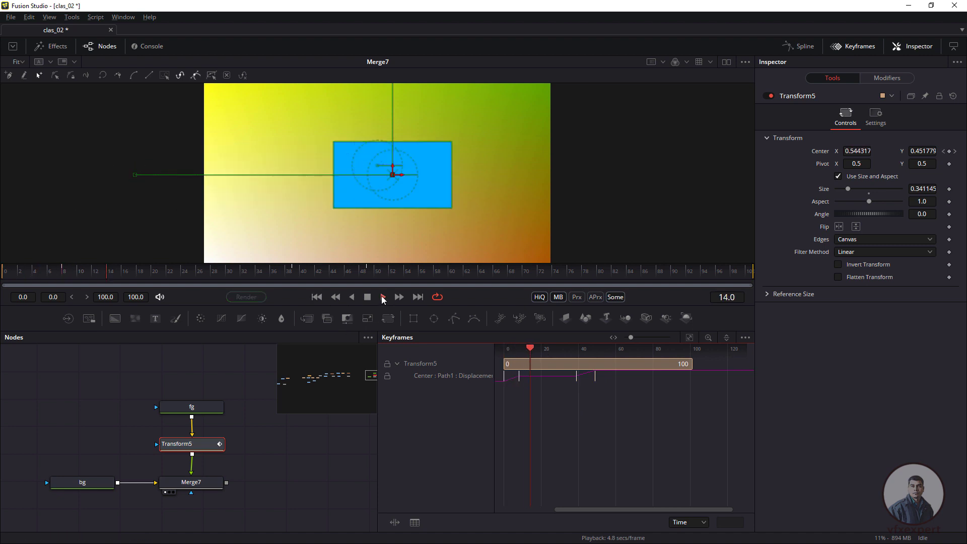
left_click(367, 297)
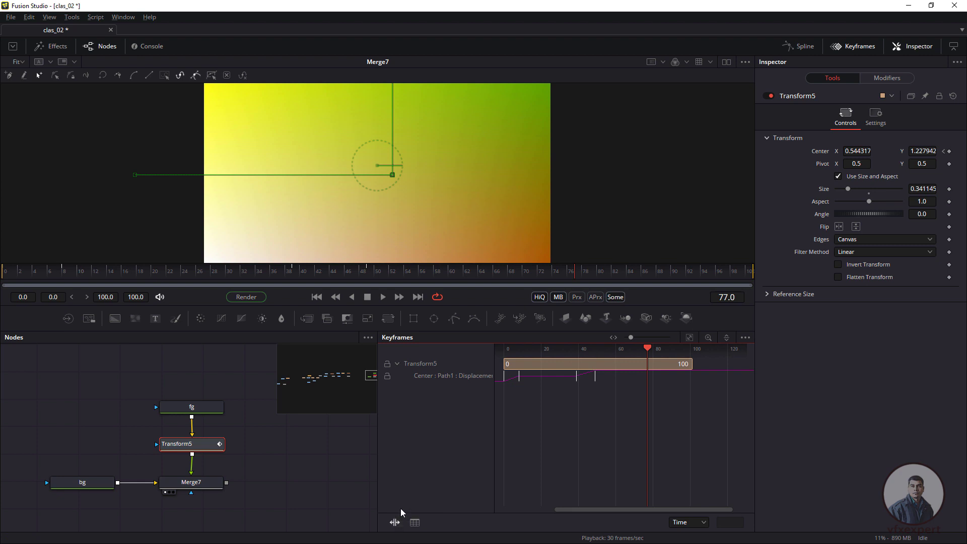
Time-stretch the four Center keyframes to about frames 2, 14, 63 and 79, and play the slower result
left_click_drag(554, 376, 680, 382)
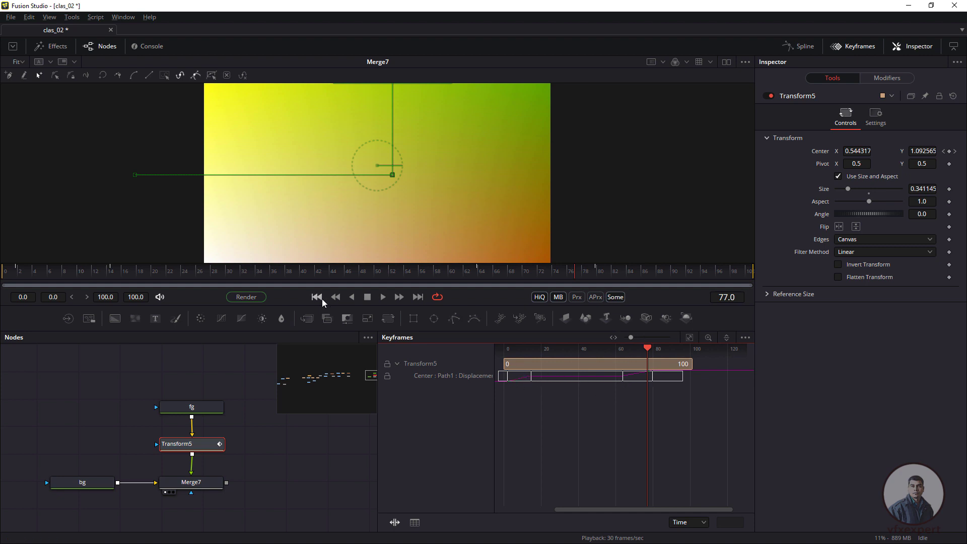
left_click(321, 297)
left_click(383, 297)
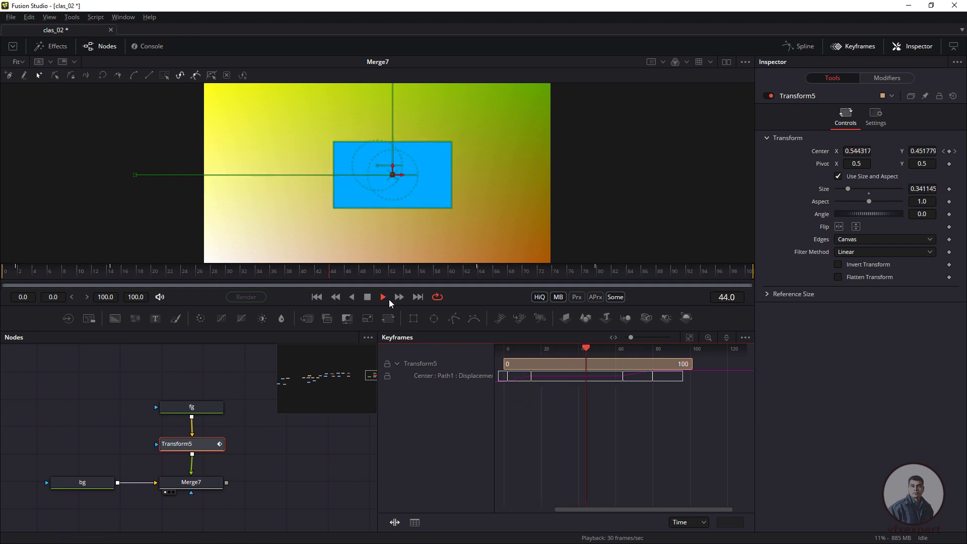
left_click(367, 296)
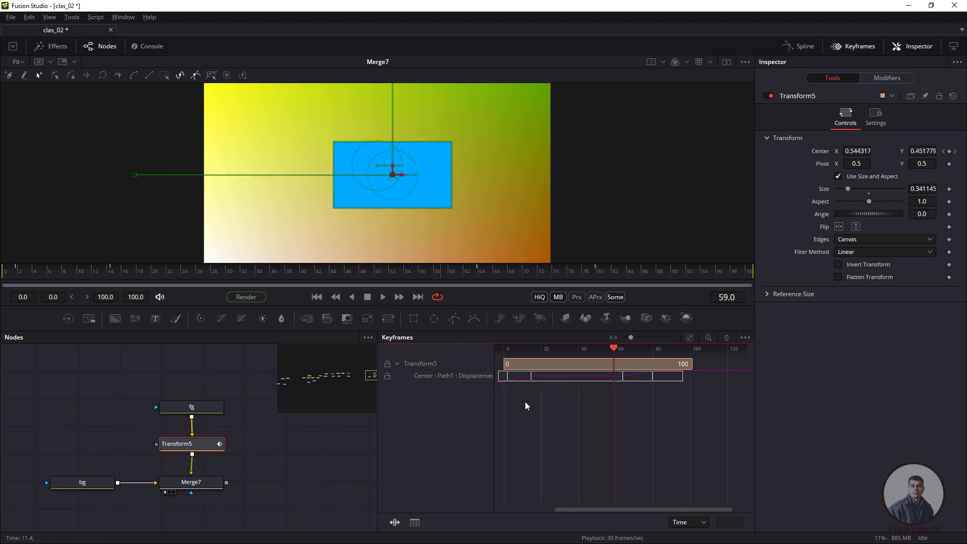
left_click(395, 522)
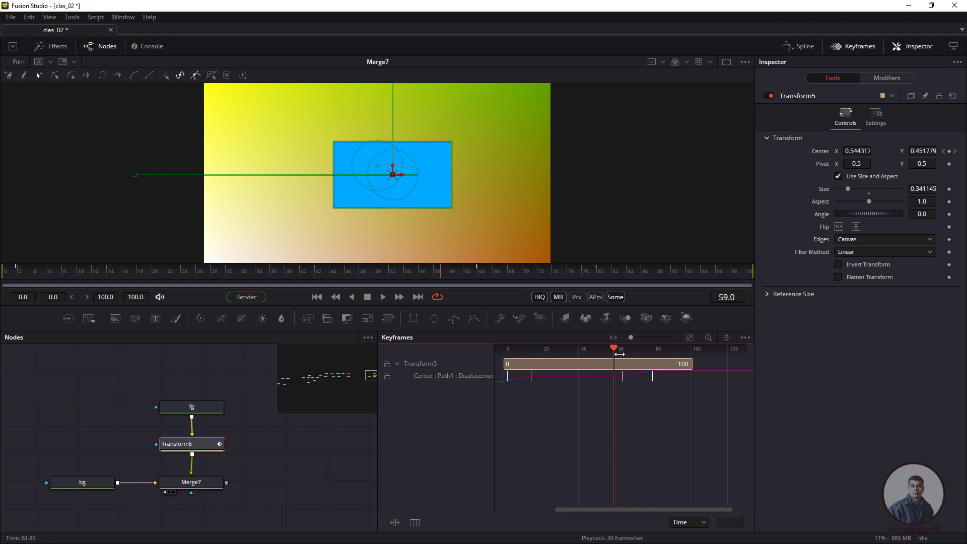
Shift the last three Center keyframes later to about frames 21, 70 and 86, and play the animation
left_click_drag(612, 349, 663, 388)
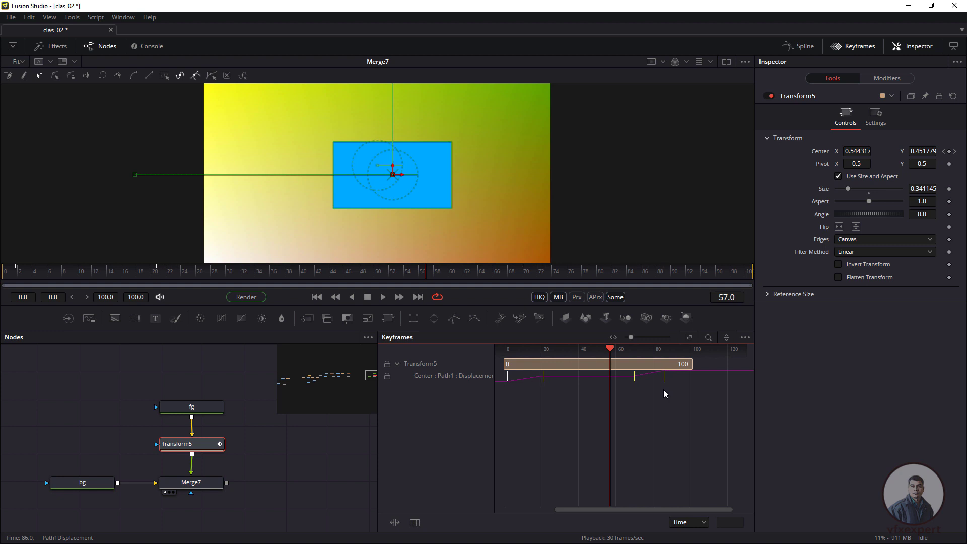
left_click_drag(611, 348, 513, 368)
left_click(382, 297)
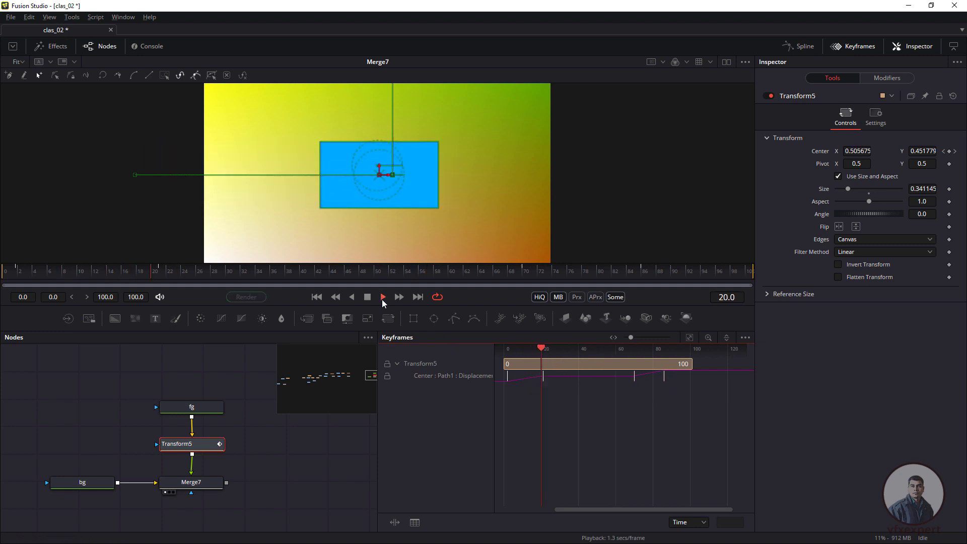
left_click(367, 297)
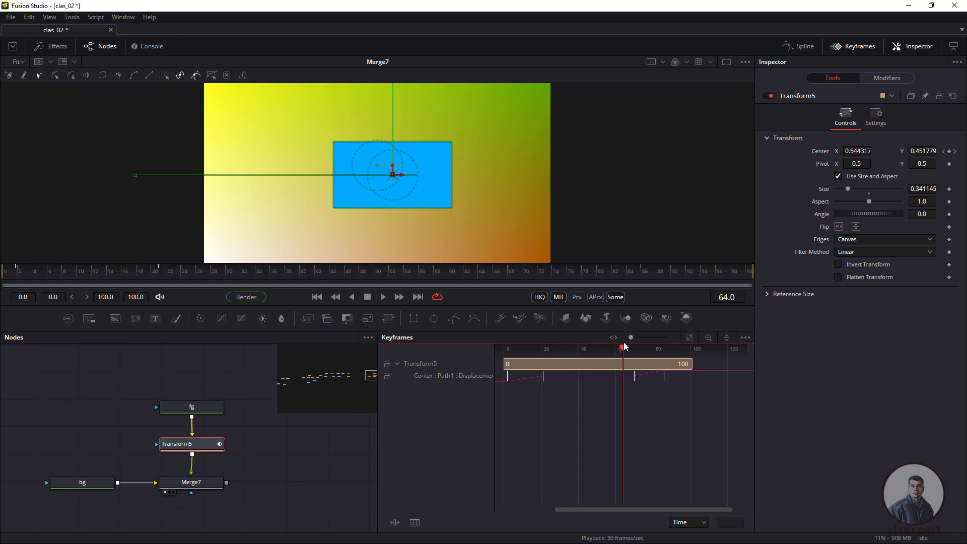
Replace the last Center keyframe with one at frame 83 that places the blue rectangle below the gradient
left_click_drag(624, 346, 669, 373)
key("Delete")
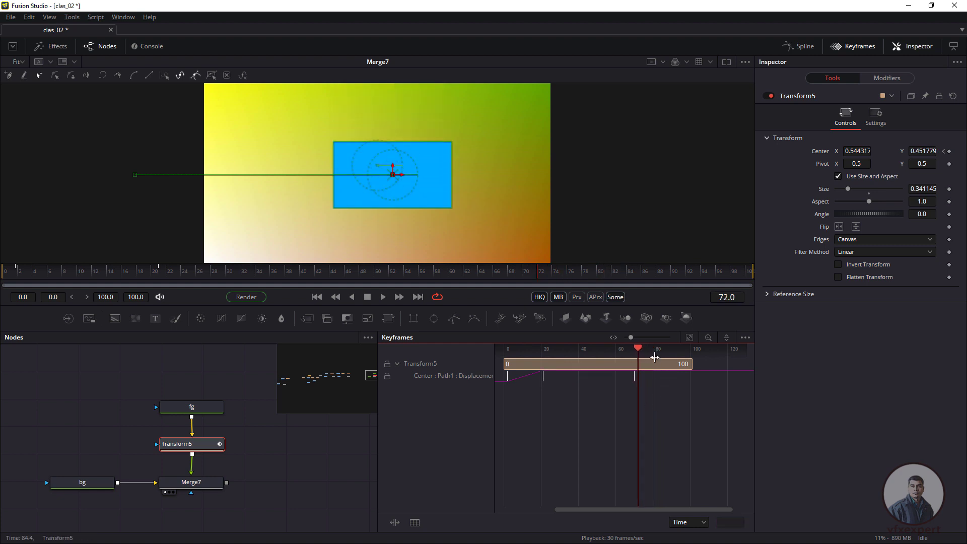
left_click_drag(636, 350, 657, 366)
left_click_drag(392, 165, 381, 298)
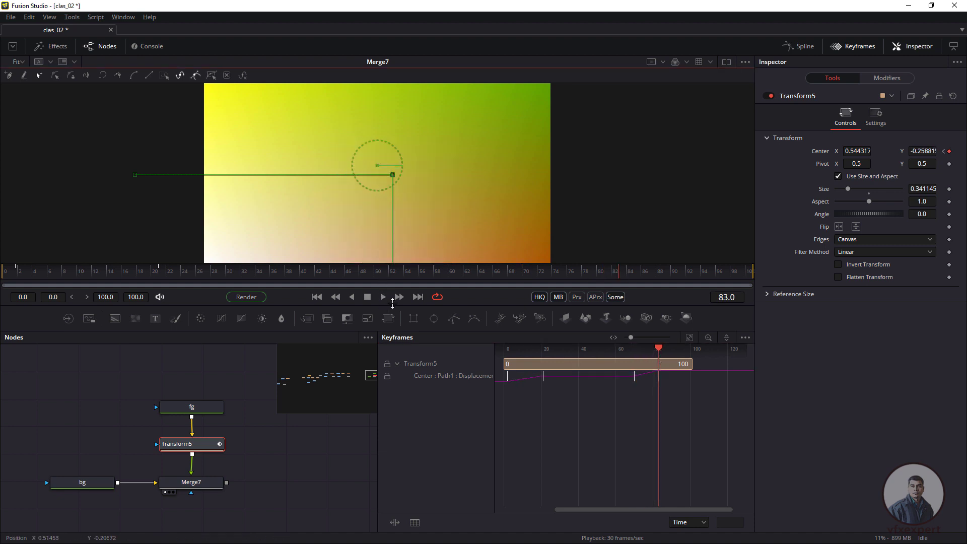
Scrub and play the animation to review the downward exit
left_click_drag(658, 347, 592, 350)
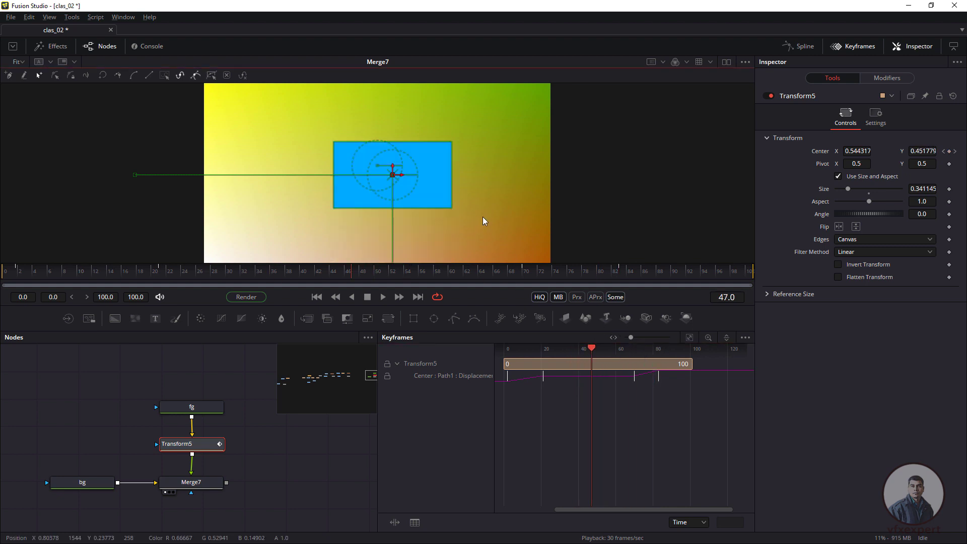
scroll(483, 217, "down", 1)
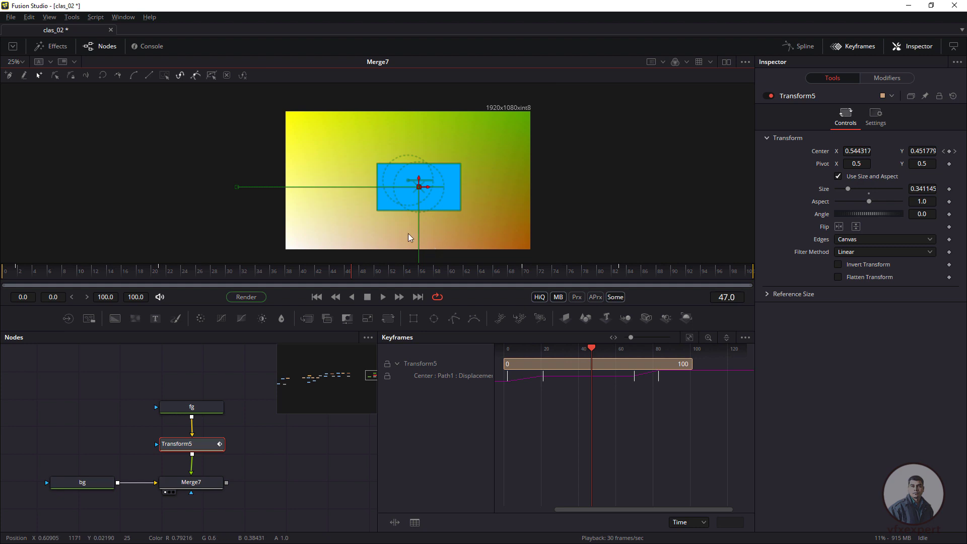
left_click(590, 348)
left_click_drag(590, 348, 636, 362)
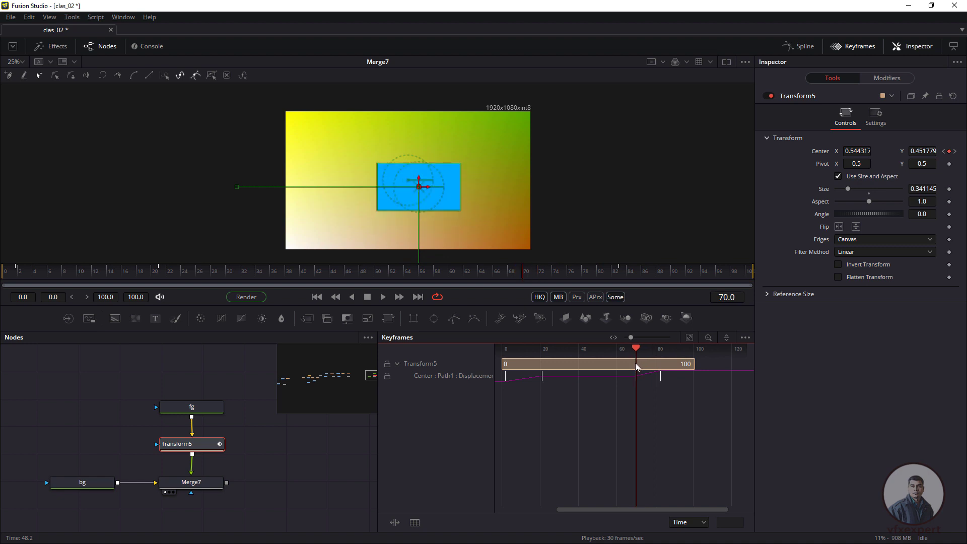
left_click(383, 297)
left_click(371, 297)
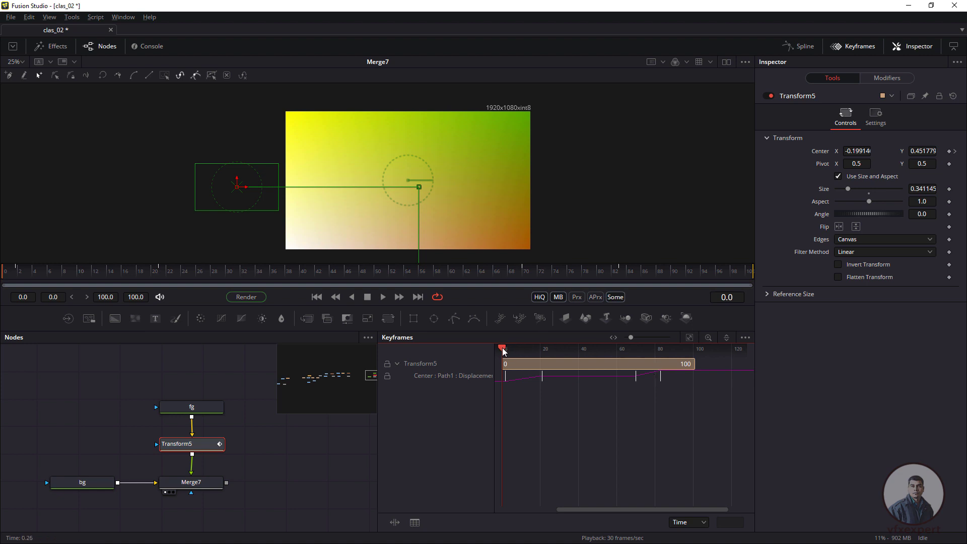
Step forward and back through Transform5's Center keyframes, ending on the one at frame 83
left_click_drag(503, 350, 530, 347)
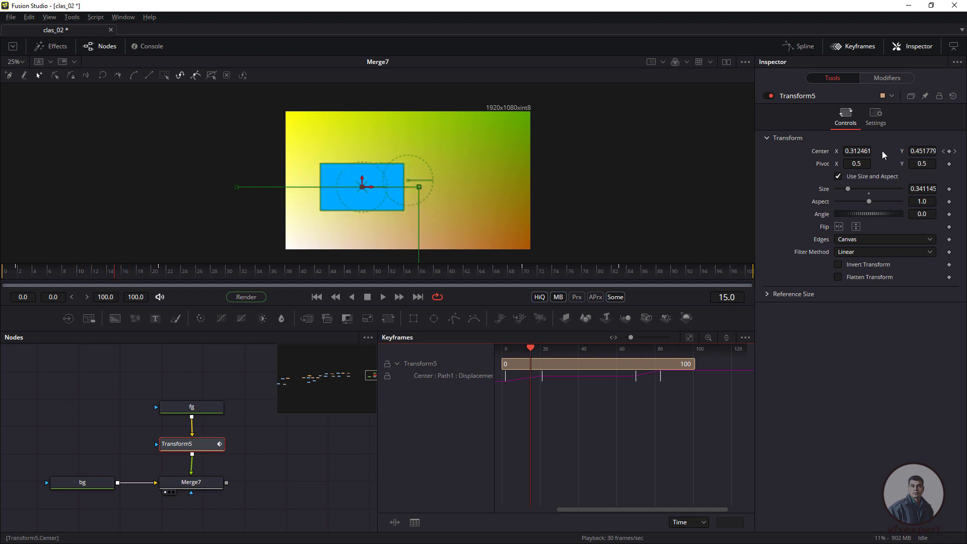
left_click(955, 152)
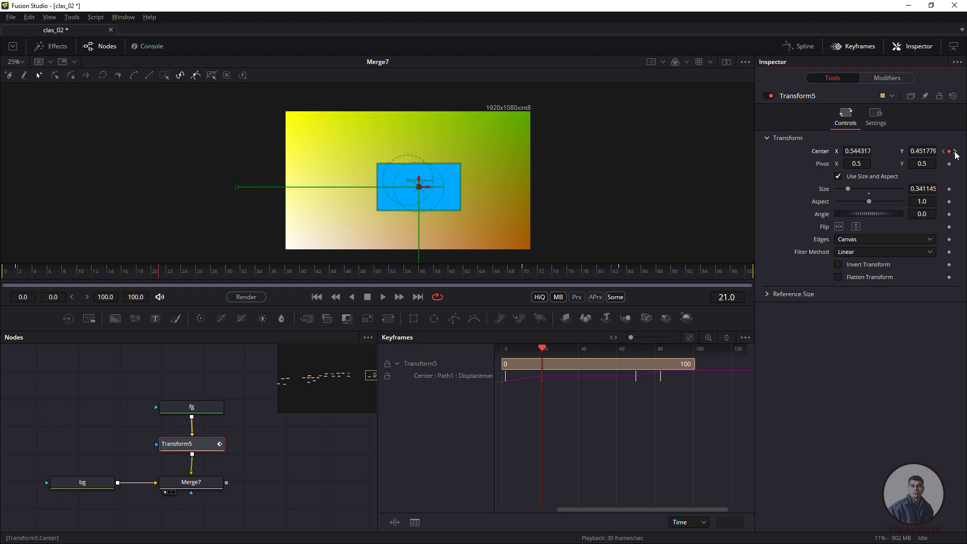
left_click(955, 152)
left_click(944, 152)
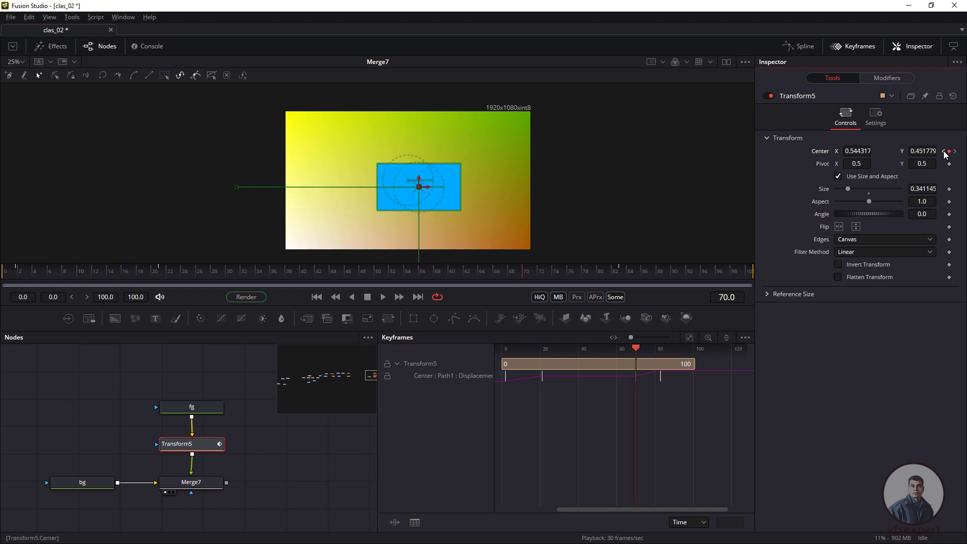
left_click(944, 151)
left_click(955, 152)
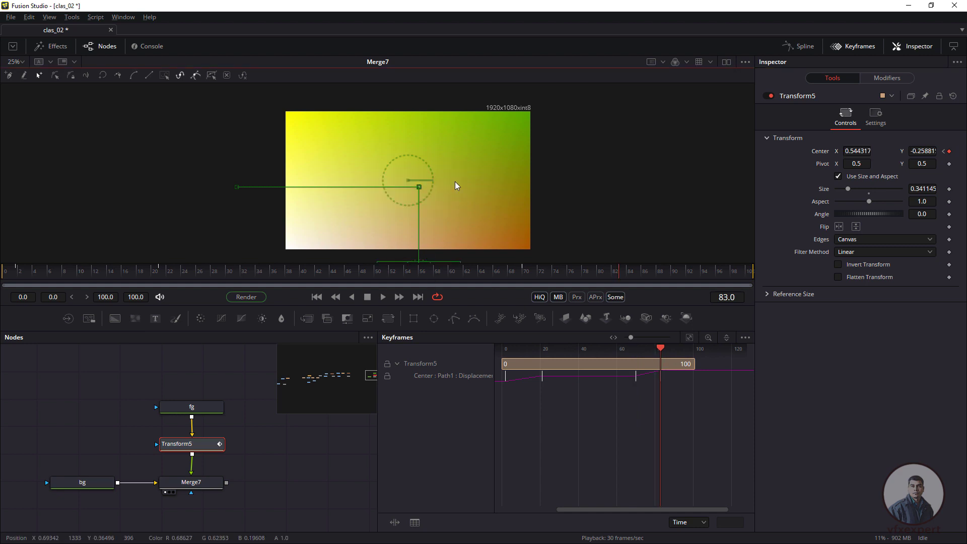
At frame 83, move the rectangle outside the gradient's upper right, Center about 1.21, 0.76, and preview the new exit
left_click_drag(455, 199, 448, 146)
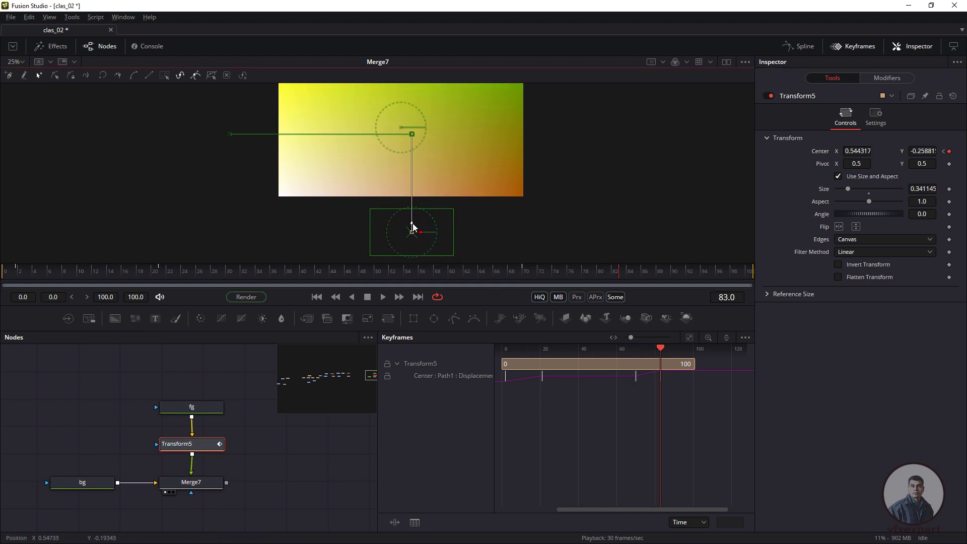
left_click_drag(412, 226, 577, 107)
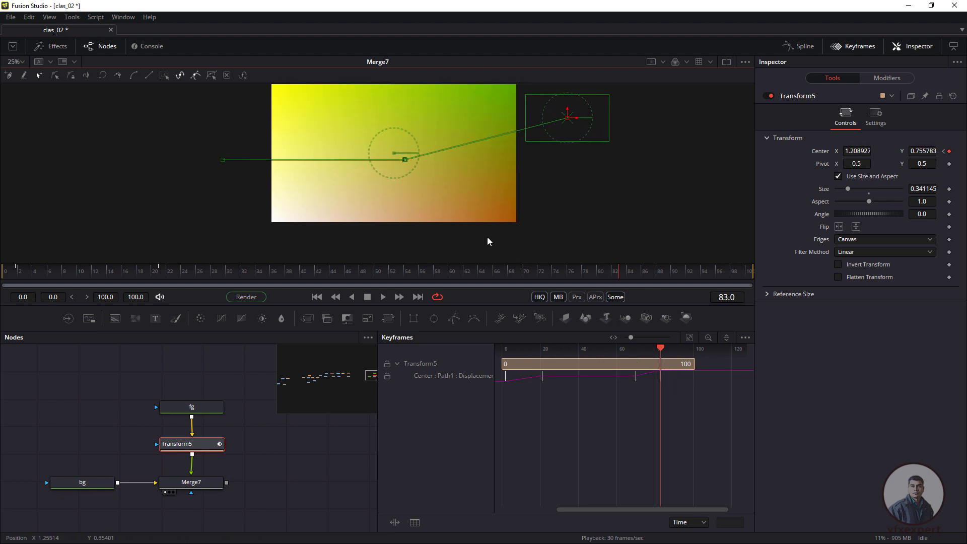
left_click_drag(460, 274, 352, 274)
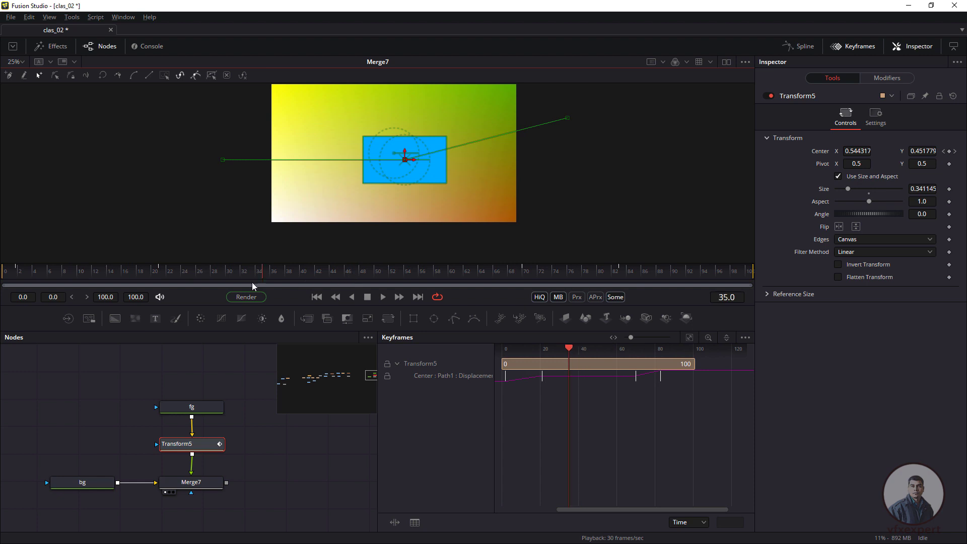
left_click_drag(282, 293, 173, 299)
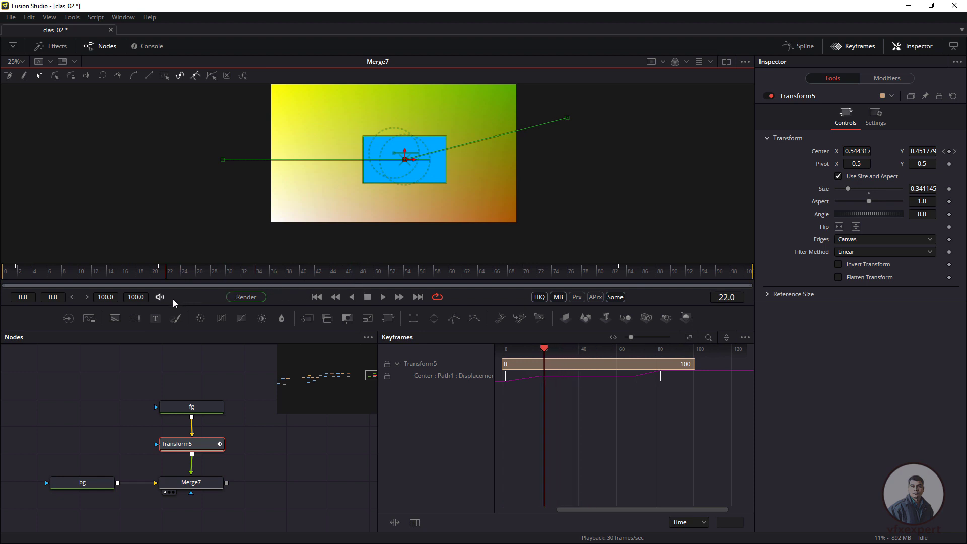
key("space")
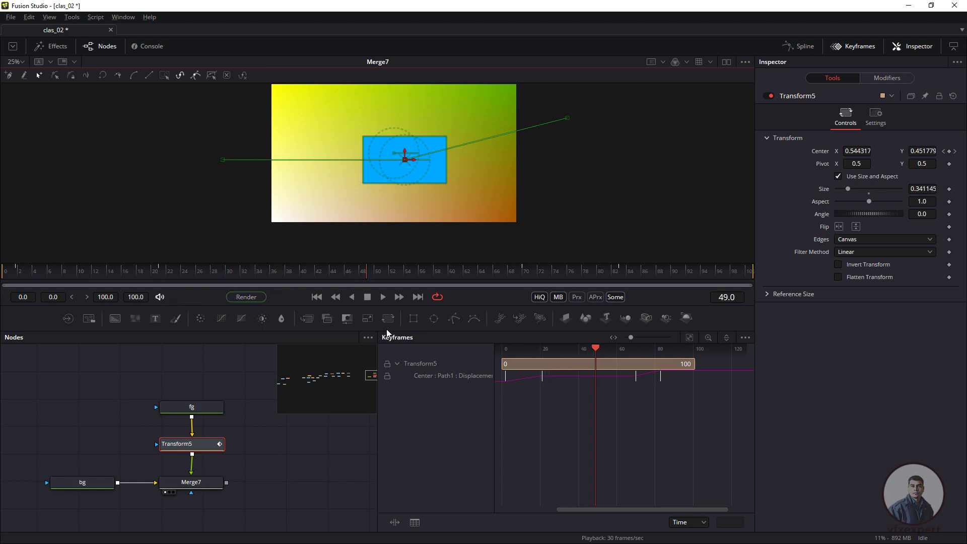
left_click_drag(321, 319, 300, 322)
Animate Transform5's Angle with a first keyframe of 0.0 at frame 21
left_click_drag(579, 351, 543, 358)
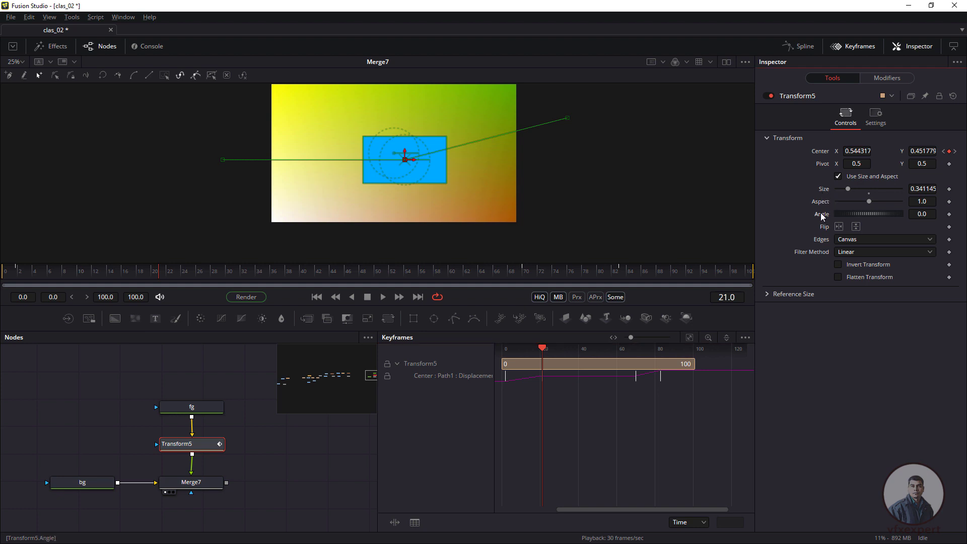
right_click(821, 216)
left_click(835, 221)
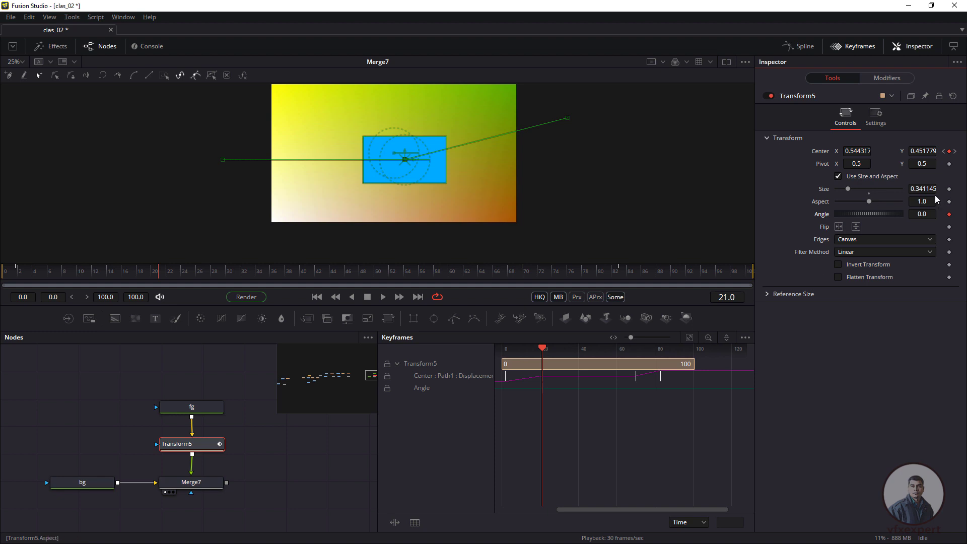
Set Transform5's Angle to 0.3 at frame 70
left_click_drag(543, 348, 636, 350)
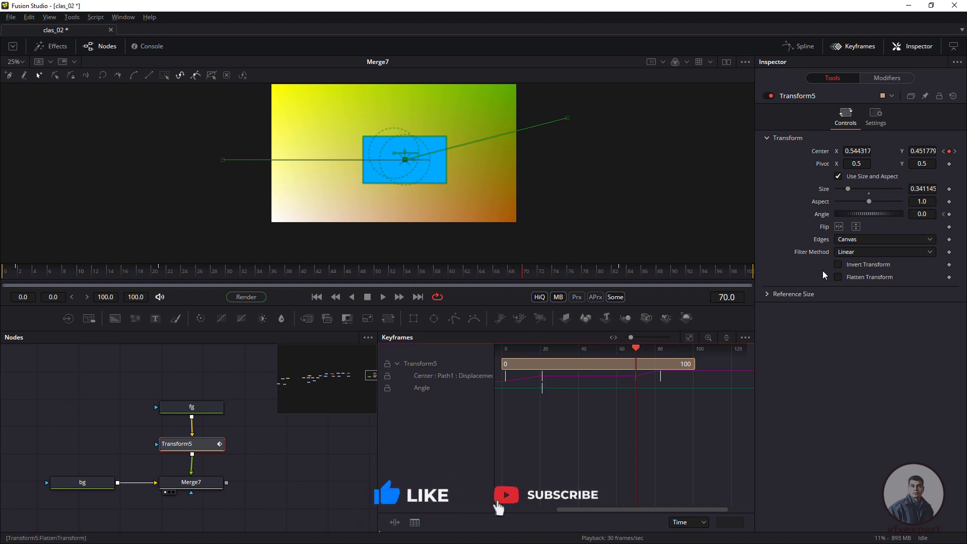
double_click(927, 214)
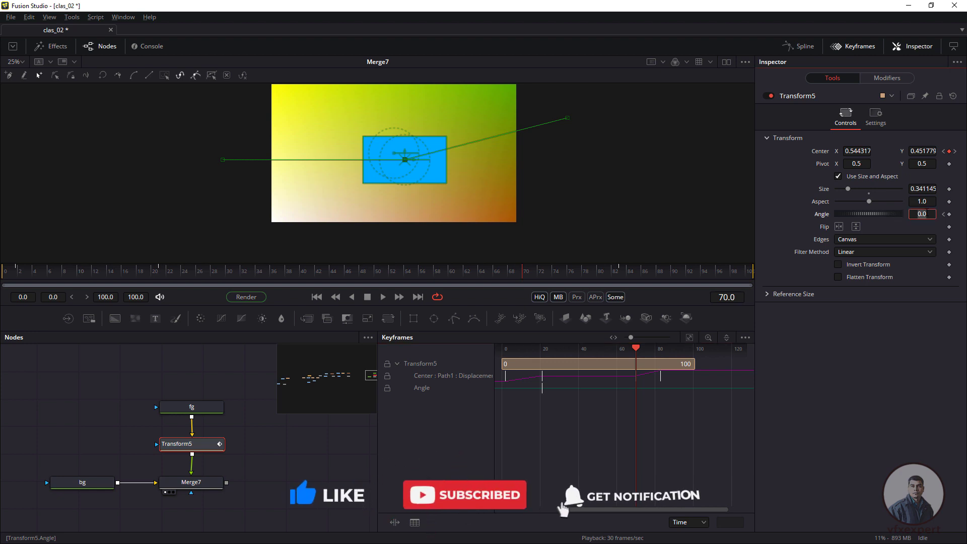
type(".3")
key("Return")
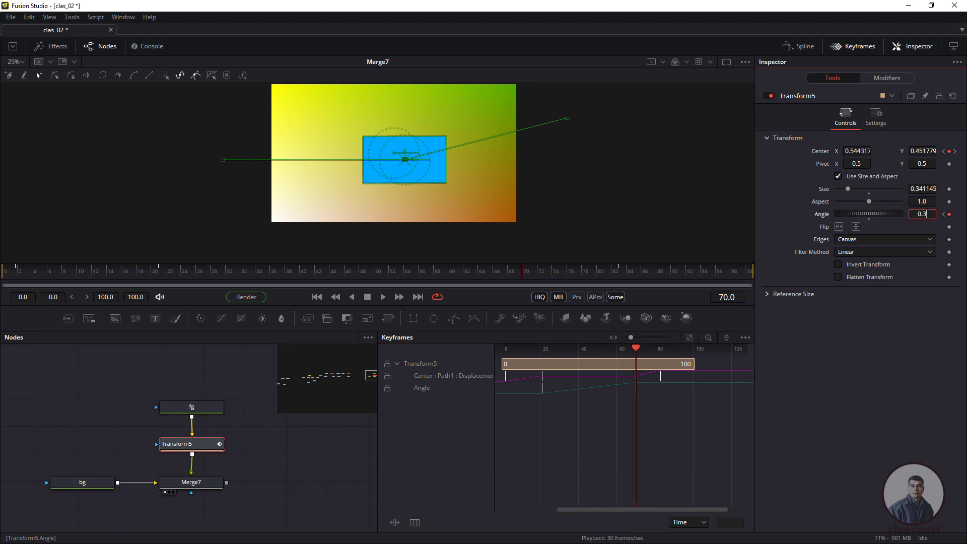
Set Transform5's Angle to 360.0 at frame 70 and preview the rotation from frame 0
type("60")
key("Tab")
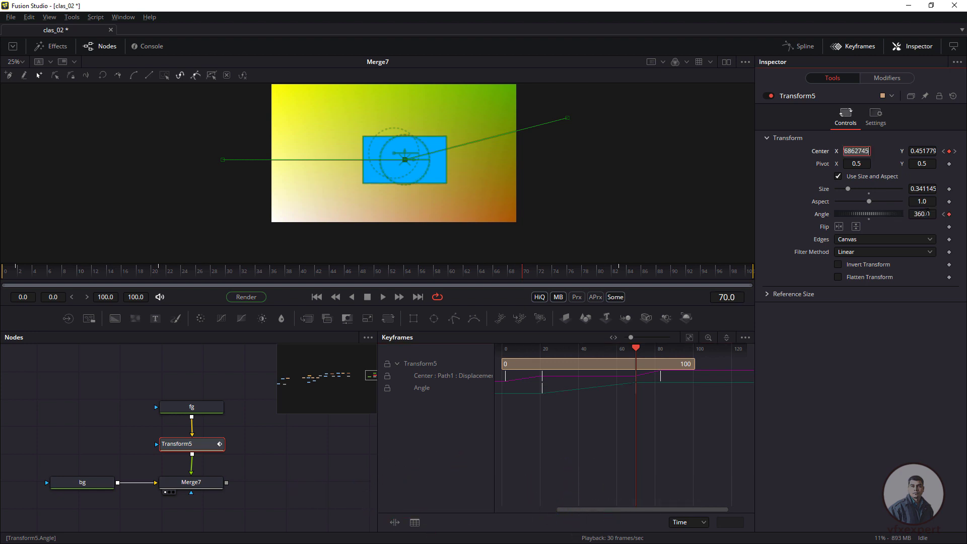
left_click_drag(437, 277, 1, 309)
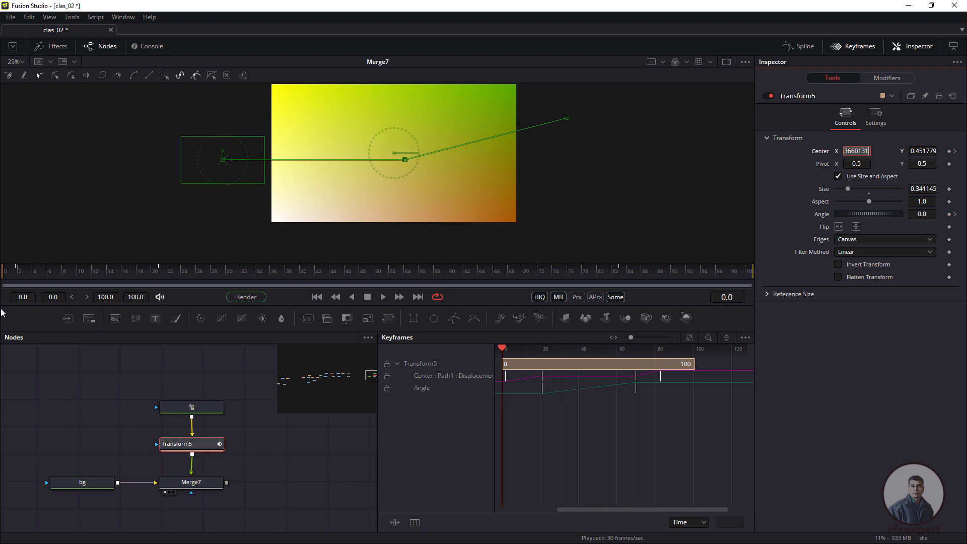
left_click(383, 297)
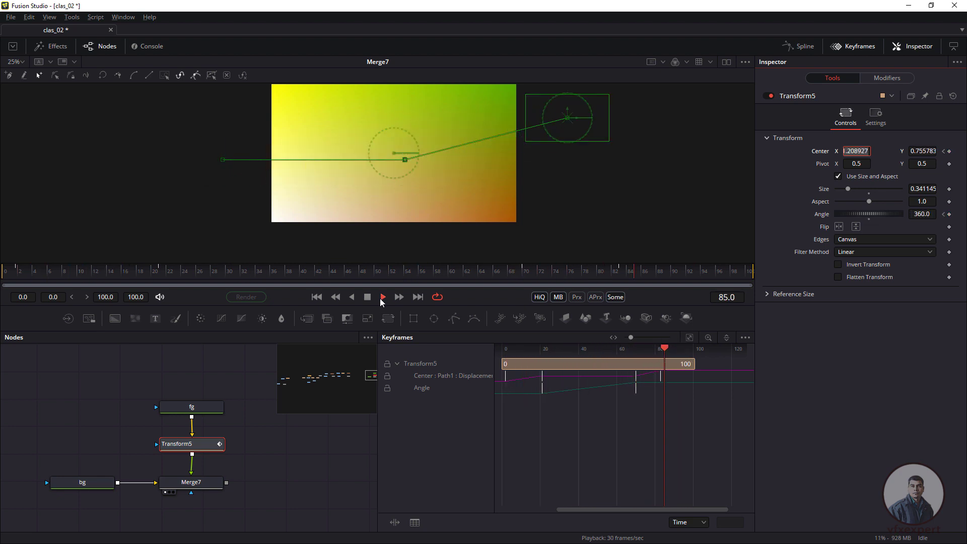
left_click(367, 299)
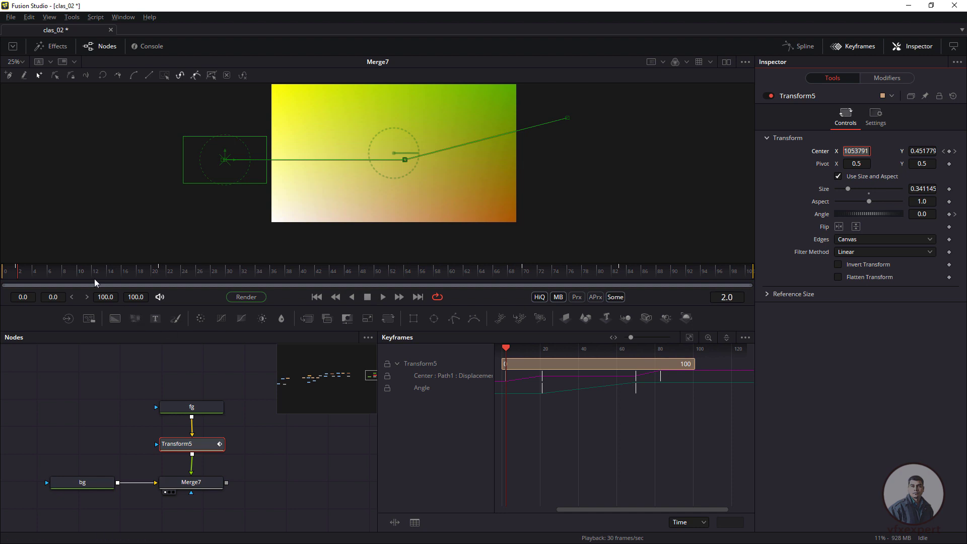
left_click_drag(95, 276, 140, 272)
left_click(352, 230)
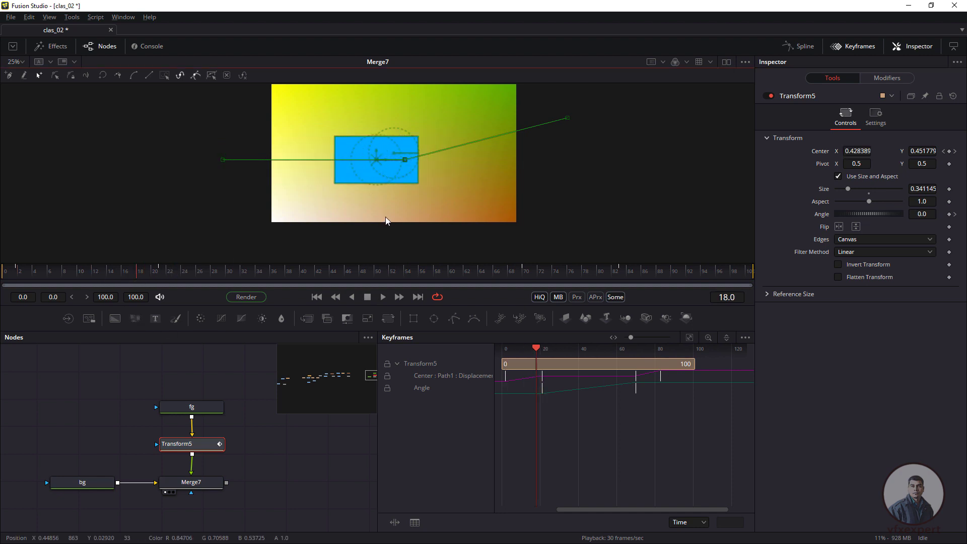
Close the Keyframes editor, select Merge7 and scrub through the rotating rectangle to frame 48
left_click(251, 482)
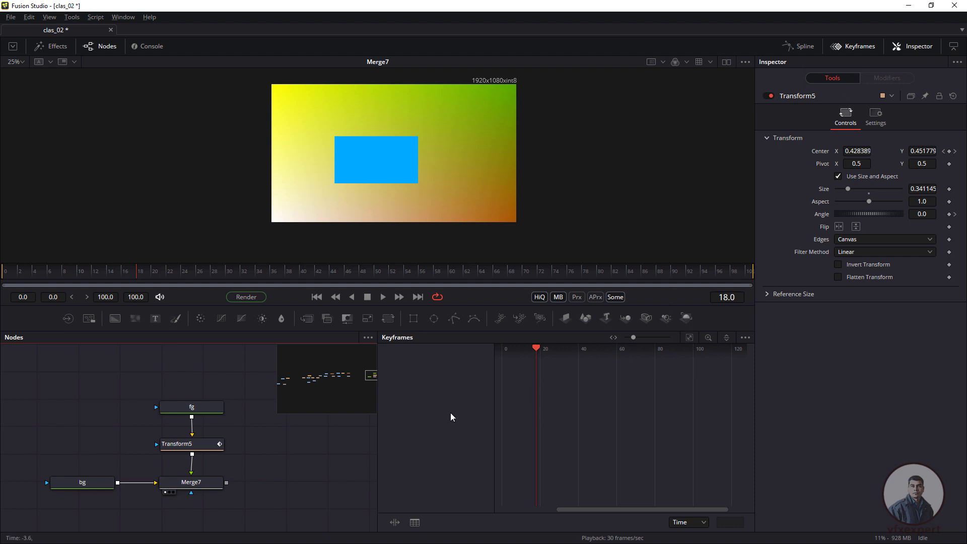
left_click(855, 48)
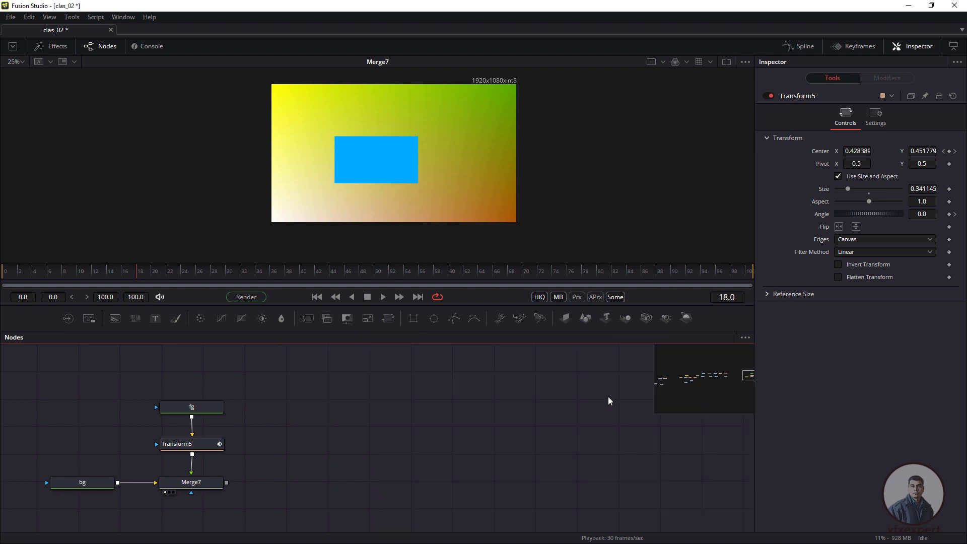
mouse_move(202, 485)
left_mouse_down()
mouse_move(246, 479)
mouse_move(210, 477)
mouse_move(202, 488)
left_mouse_up()
left_click_drag(247, 456, 378, 445)
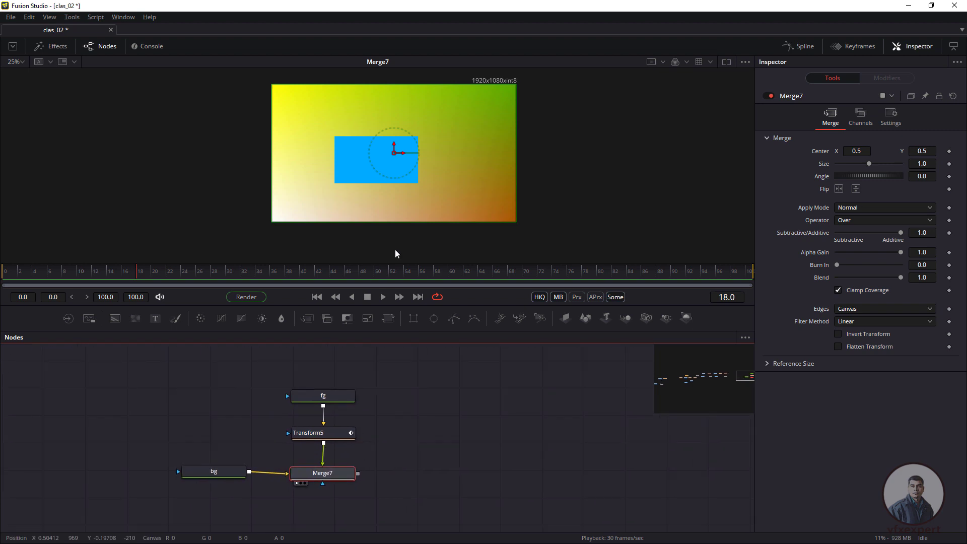
scroll(384, 202, "up", 2)
scroll(389, 223, "up", 3)
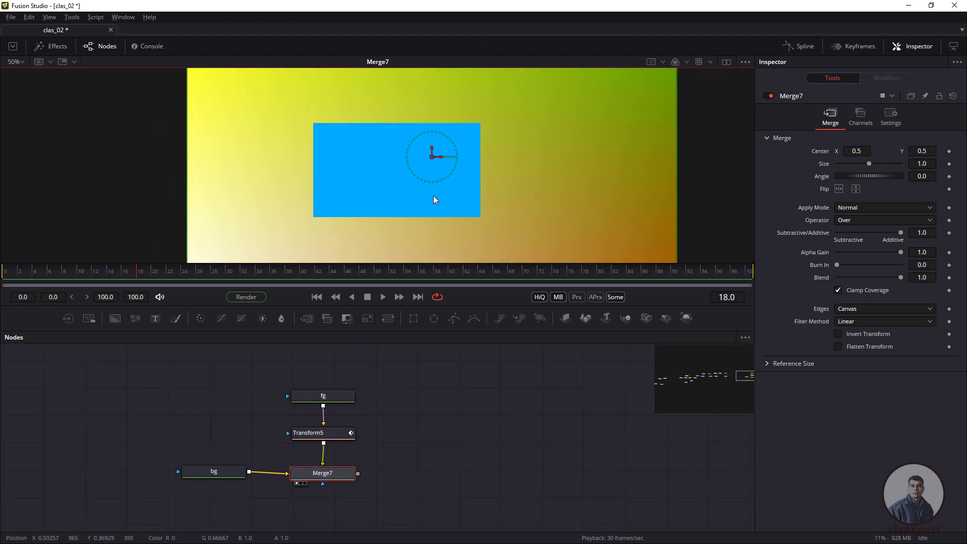
scroll(358, 252, "down", 1)
left_click(298, 276)
left_click_drag(298, 279, 362, 278)
Move fg and Transform5 up in the node graph and insert a Blur node between Transform5 and Merge7
left_click(346, 434)
left_click(346, 434)
left_click_drag(343, 398, 344, 382)
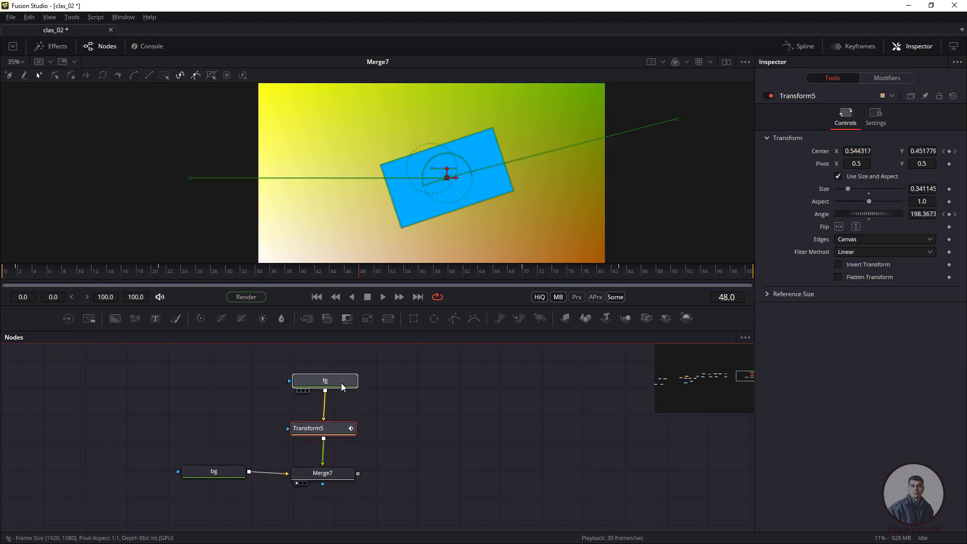
left_click_drag(346, 432, 351, 418)
scroll(303, 427, "up", 2)
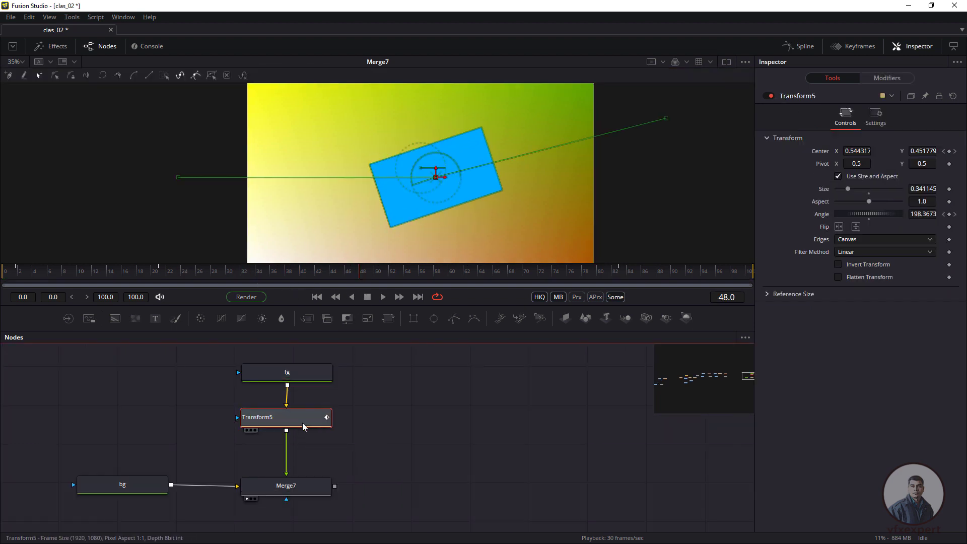
key("shift+space")
type("blu")
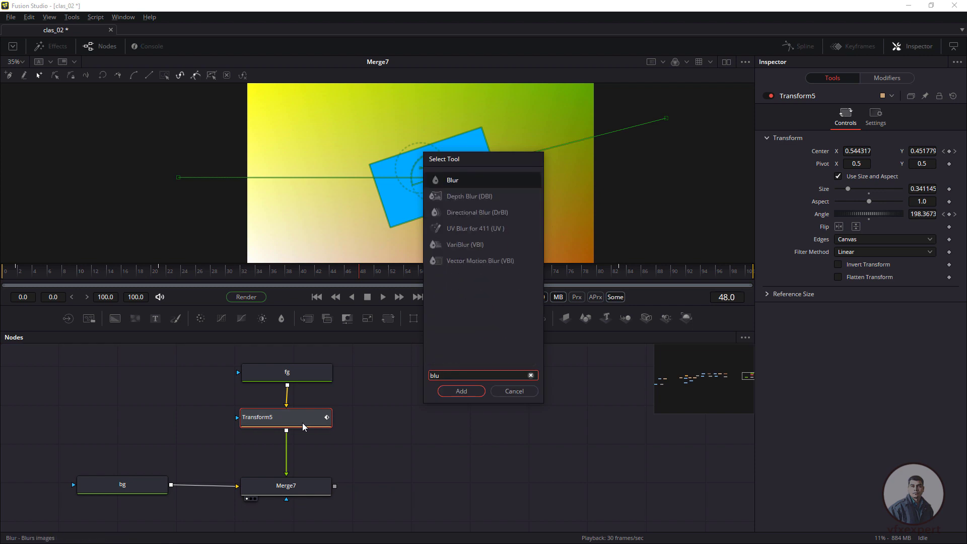
left_click(451, 396)
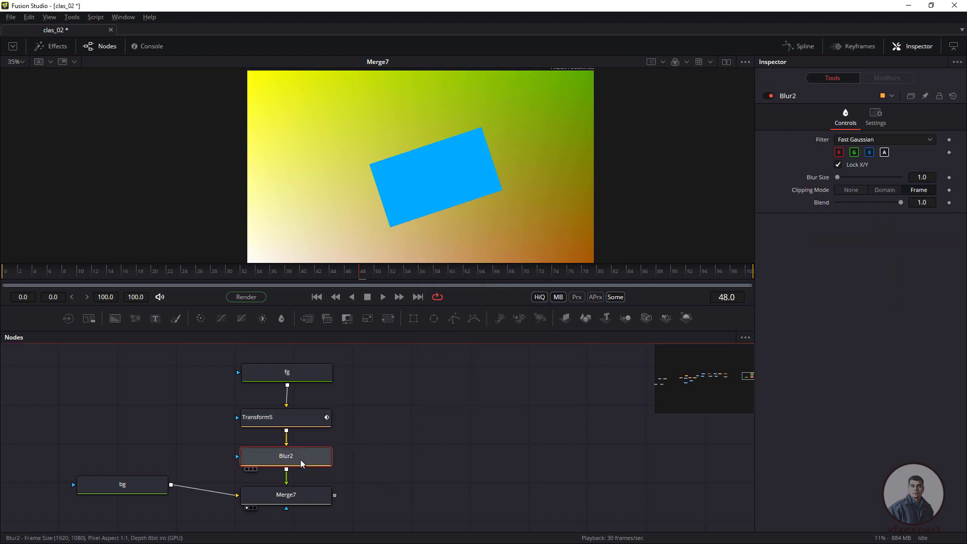
Set Blur2's Blur Size to 13.4 and move the bg node level with Merge7
mouse_move(838, 179)
left_mouse_down()
mouse_move(882, 180)
mouse_move(846, 184)
left_mouse_up()
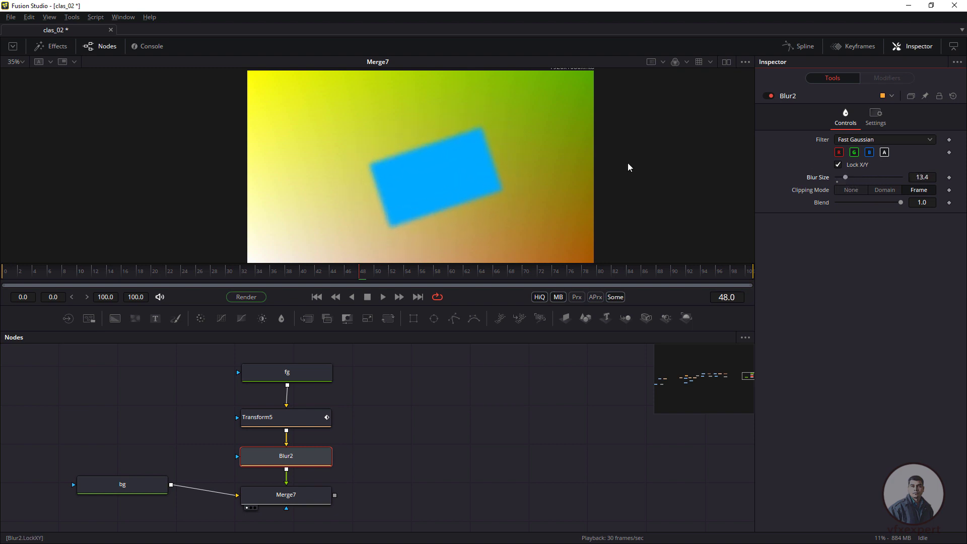
scroll(353, 437, "left", 2)
left_click(176, 482)
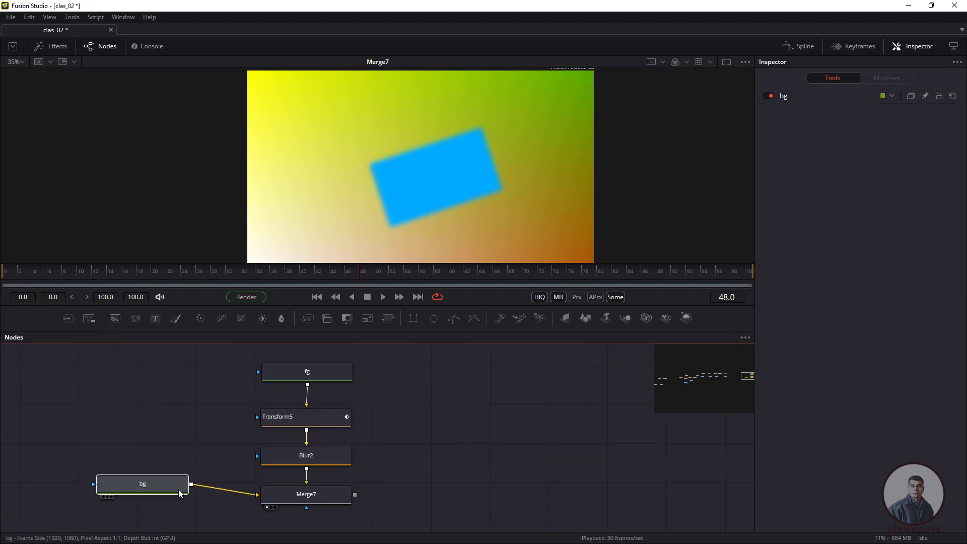
left_click_drag(179, 492, 188, 502)
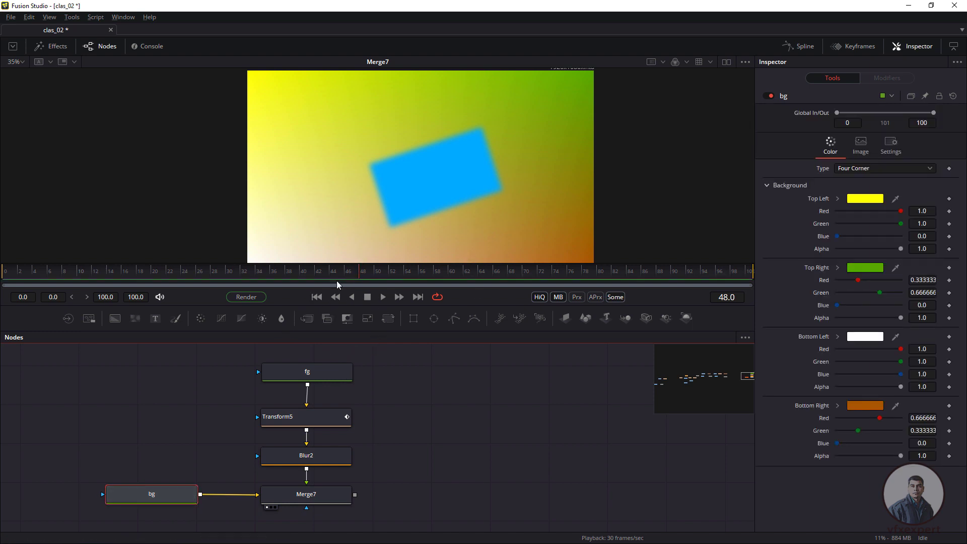
Scrub through the blurred animation, reopen the Keyframes editor and place the playhead on Transform5's keyframe at frame 21
left_click(330, 418)
left_click_drag(362, 271, 162, 292)
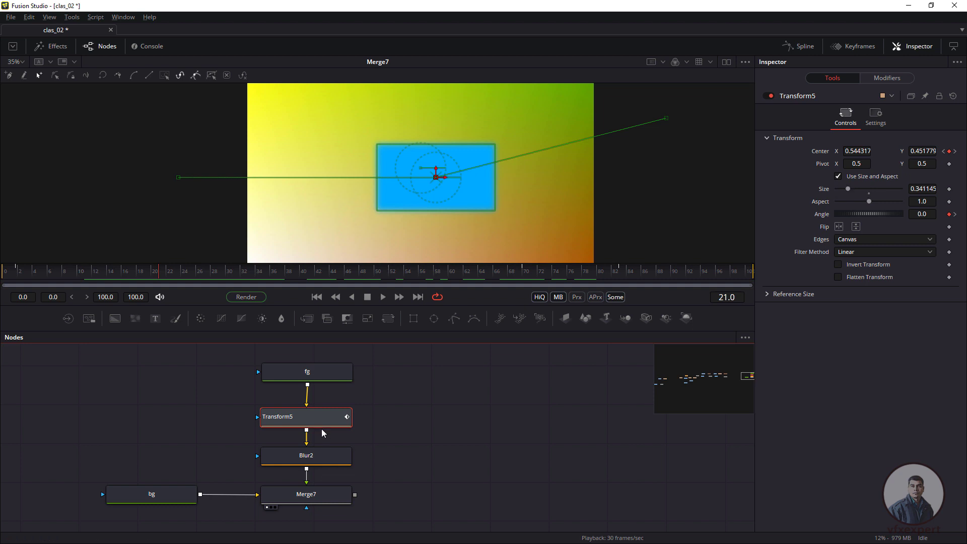
left_click(308, 456)
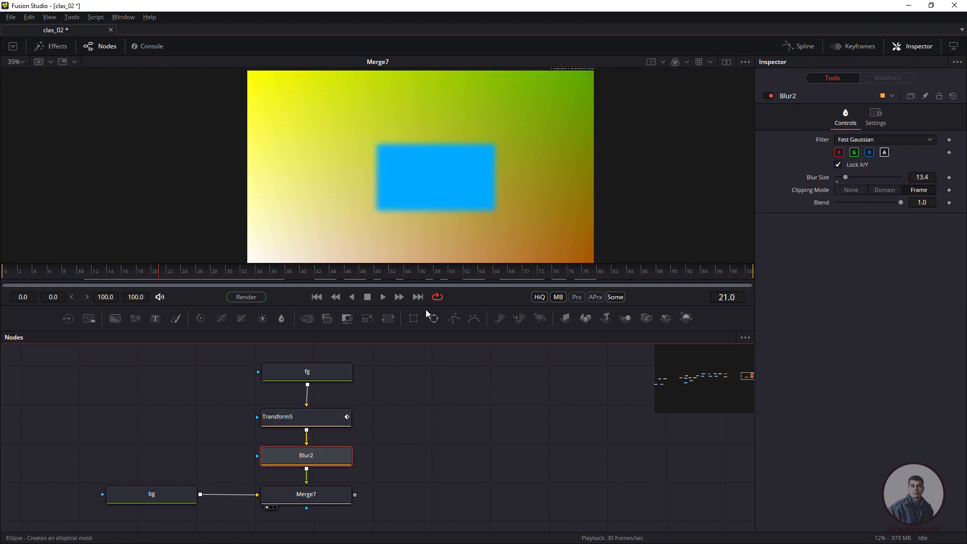
left_click_drag(211, 274, 154, 286)
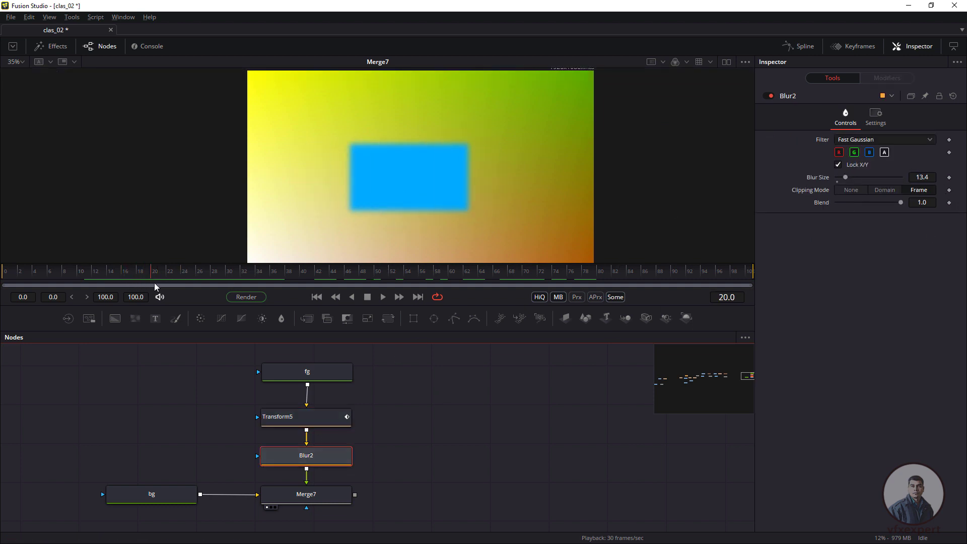
left_click(858, 46)
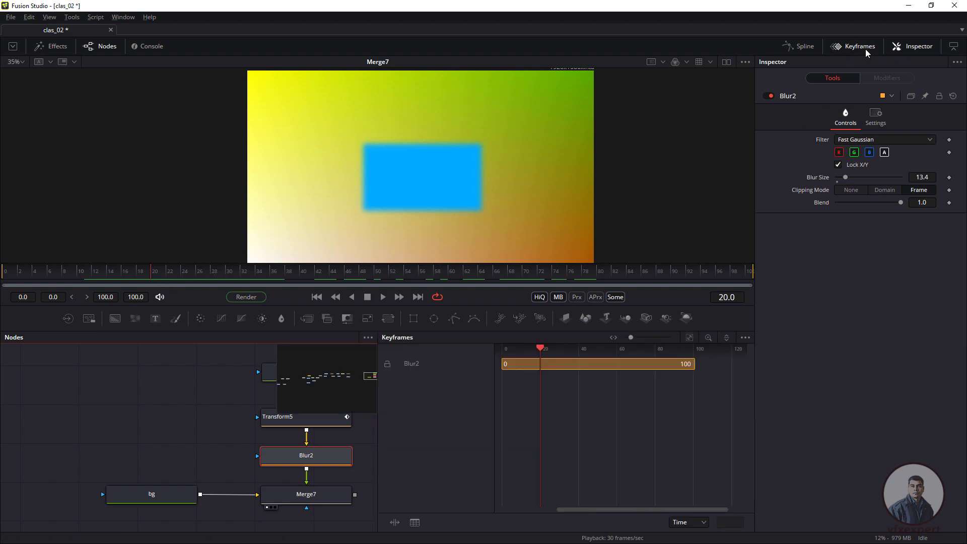
left_click(302, 418)
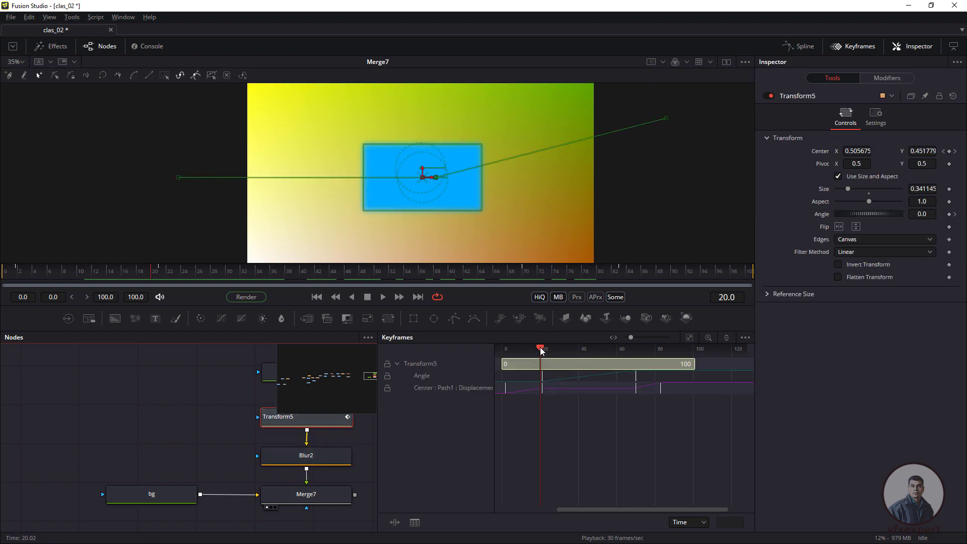
left_click_drag(540, 350, 541, 351)
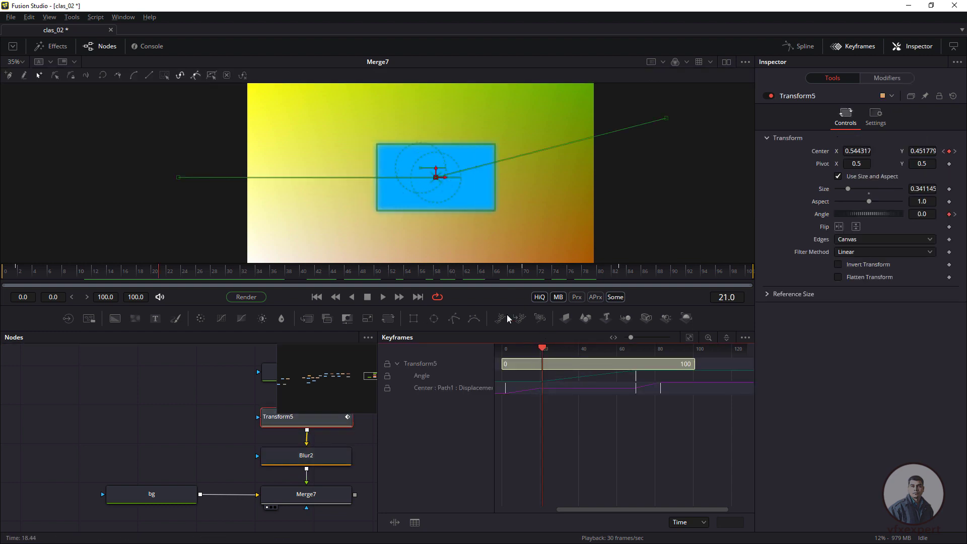
At frame 21, set Blur2's Blur Size to 1.0 and animate it with a first keyframe
left_click_drag(270, 462, 179, 478)
left_click(227, 477)
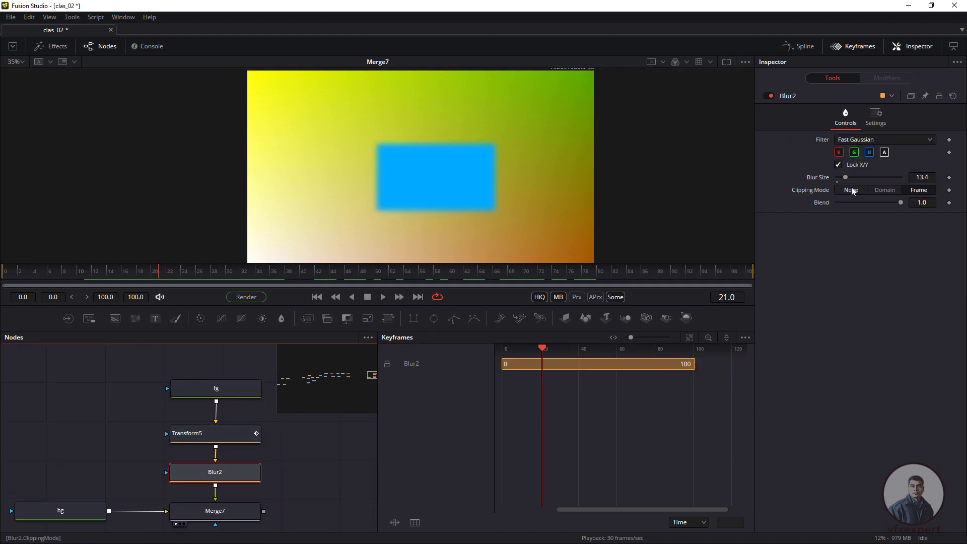
left_click_drag(838, 185, 790, 188)
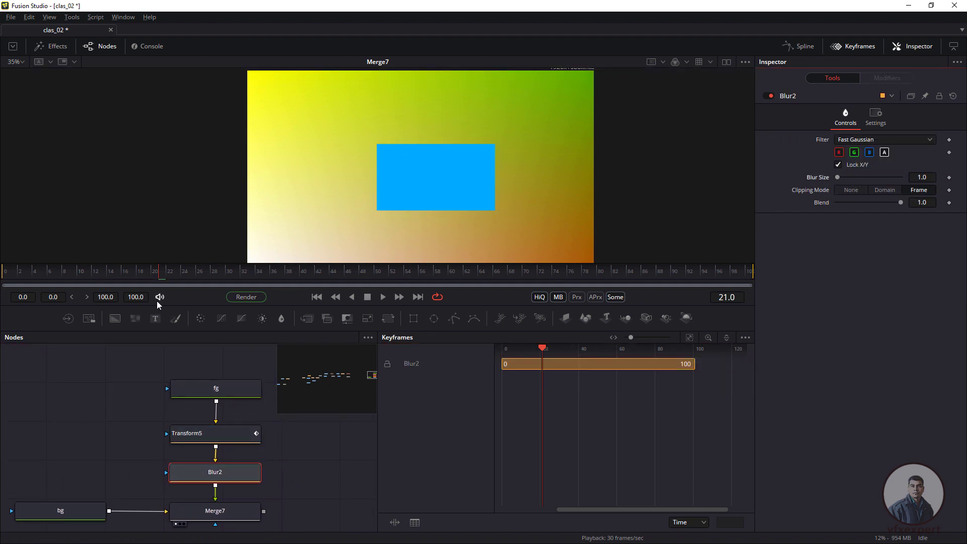
right_click(823, 181)
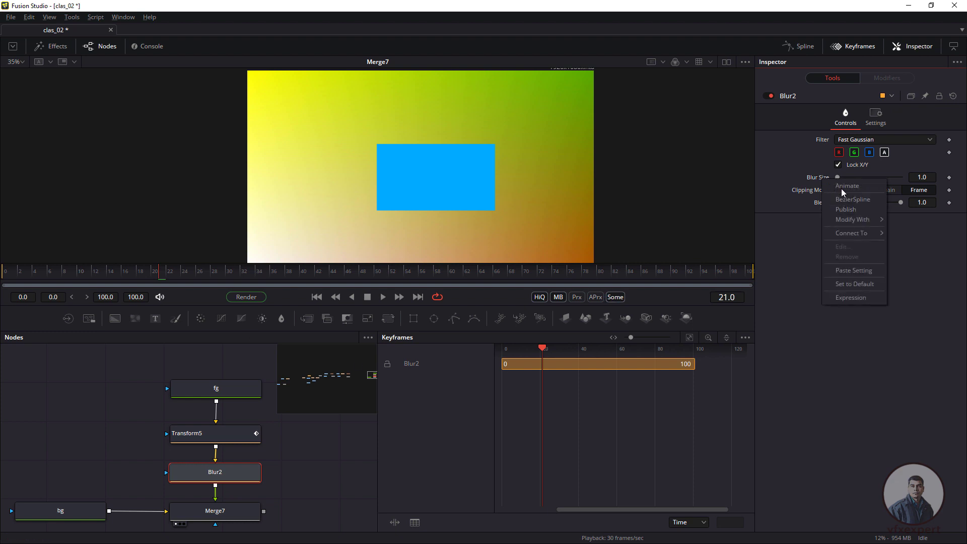
left_click(828, 194)
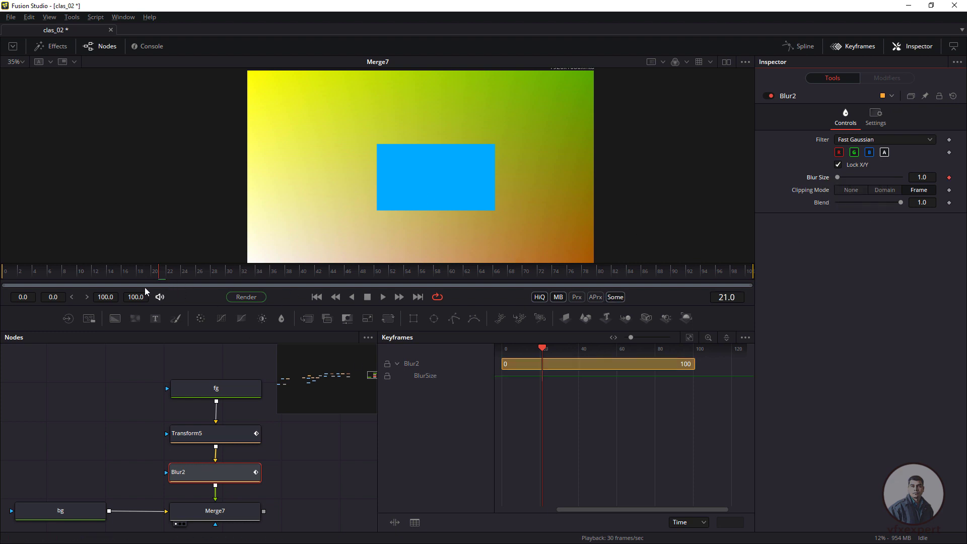
Set Blur2's Blur Size to 26.0 at frame 26 and hold that value with a keyframe at frame 57
left_click_drag(161, 279, 199, 276)
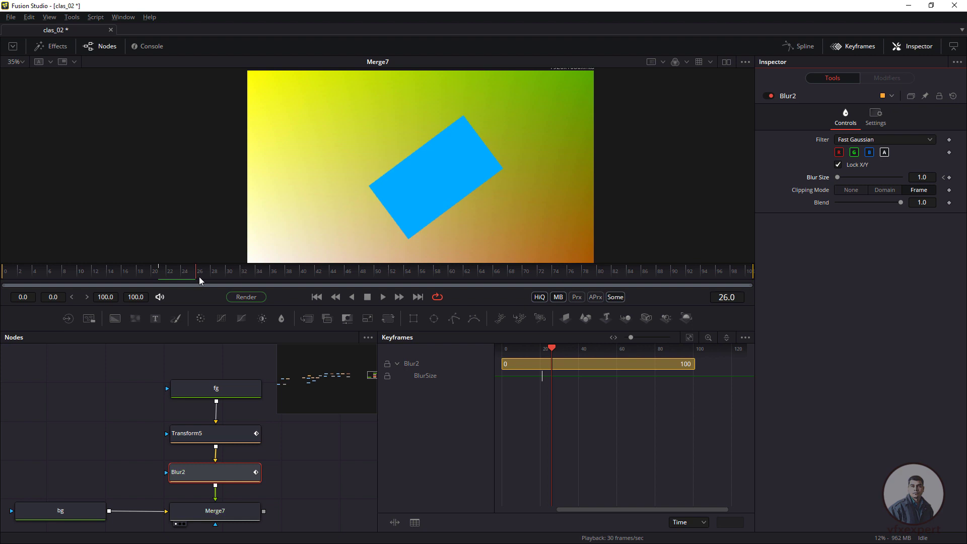
left_click_drag(838, 177, 854, 177)
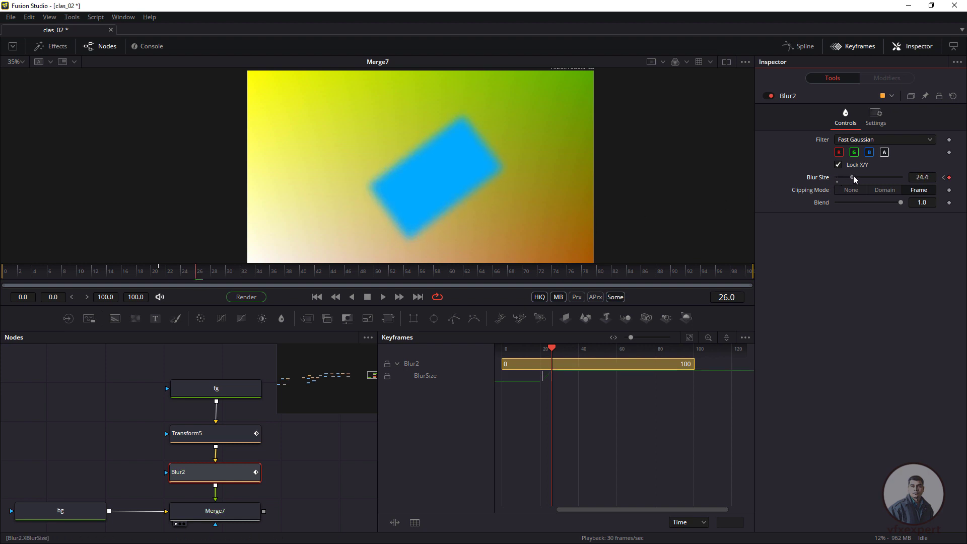
left_click_drag(198, 279, 430, 277)
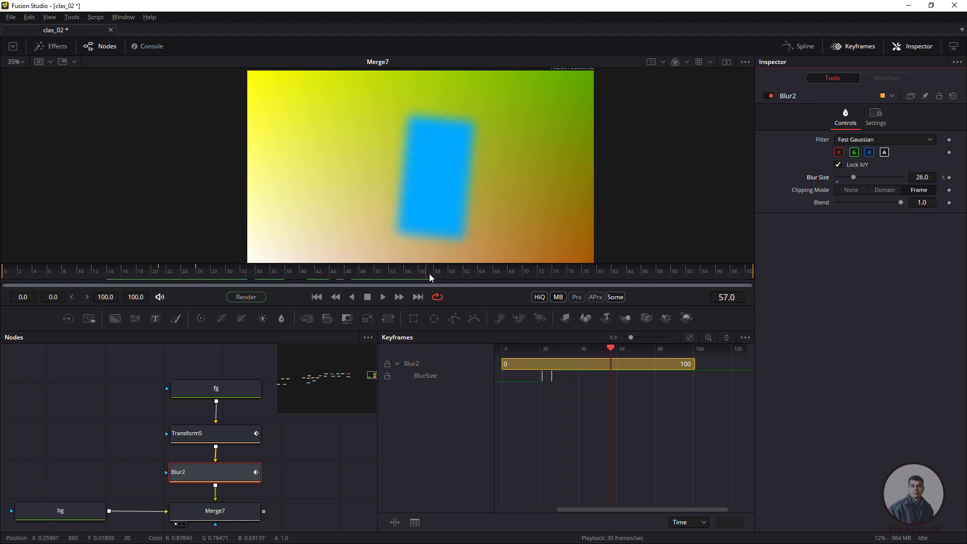
right_click(819, 180)
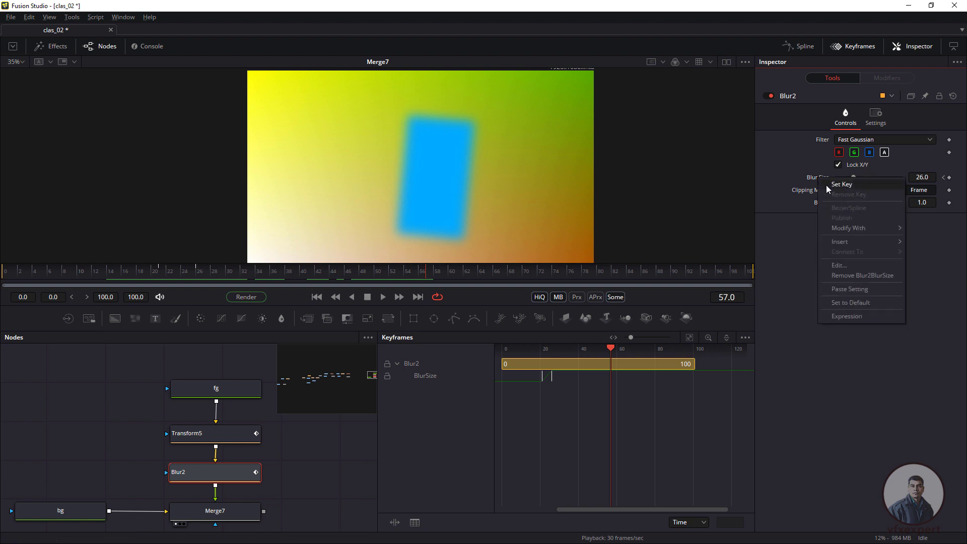
left_click(827, 186)
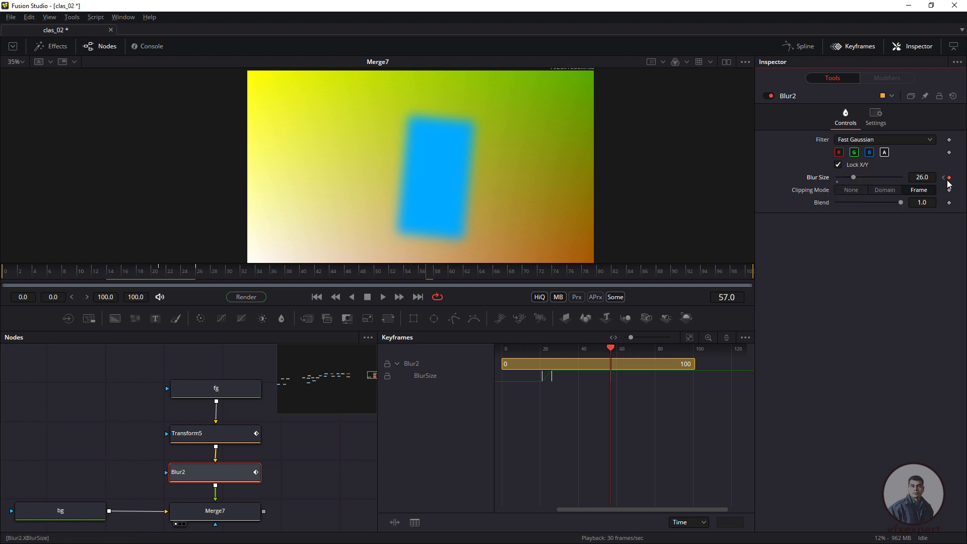
Set Blur2's Blur Size to 0.0 at frame 70, scrub back to frame 57 and select the BlurSize track
left_click_drag(425, 277, 526, 276)
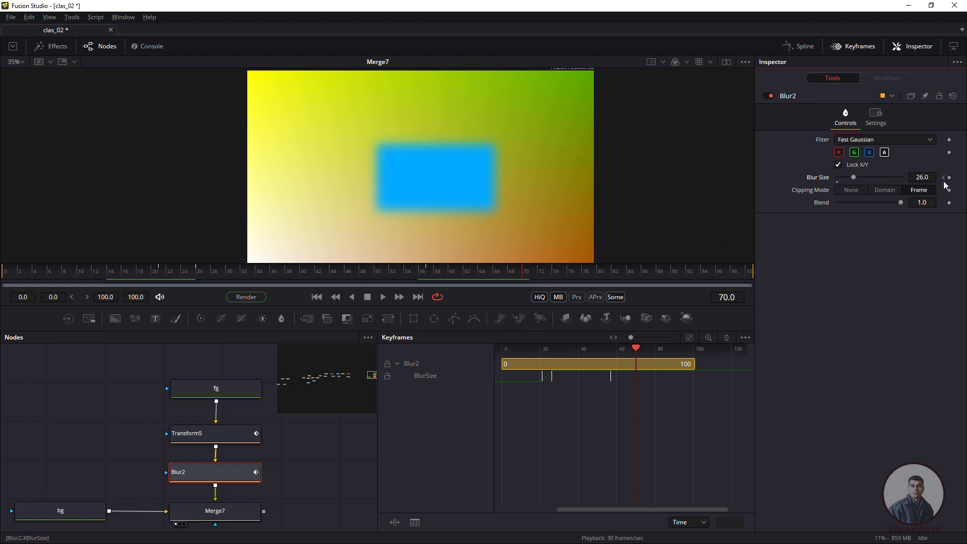
left_click_drag(855, 181, 839, 181)
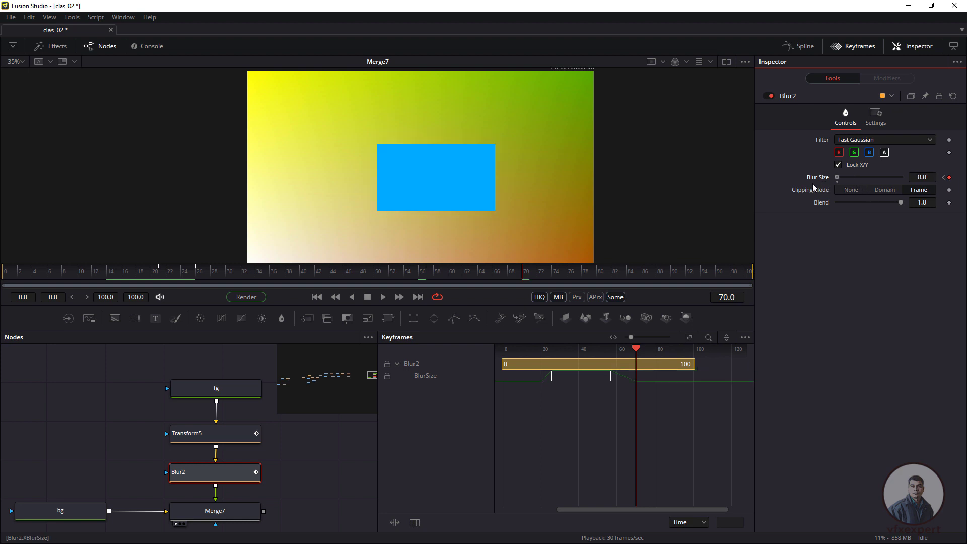
left_click_drag(496, 275, 431, 306)
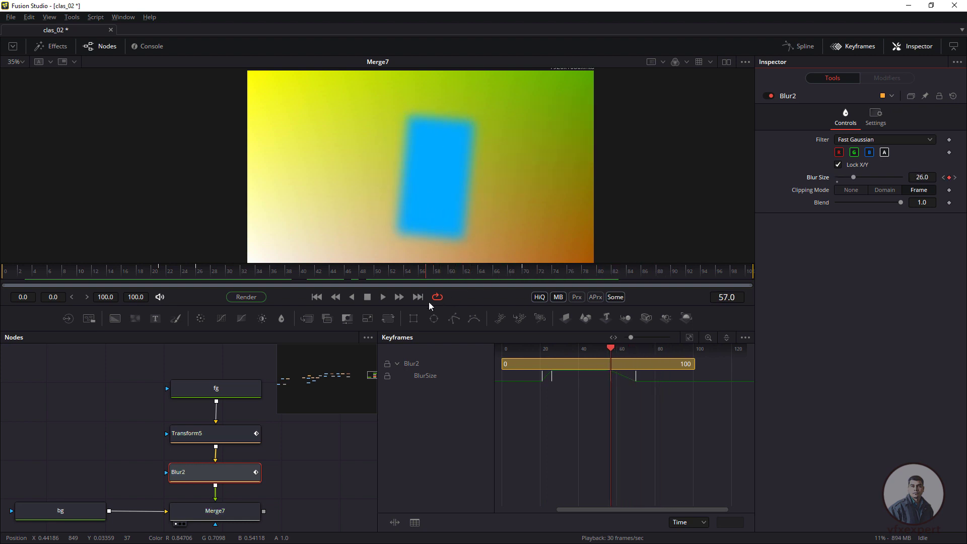
left_click(432, 378)
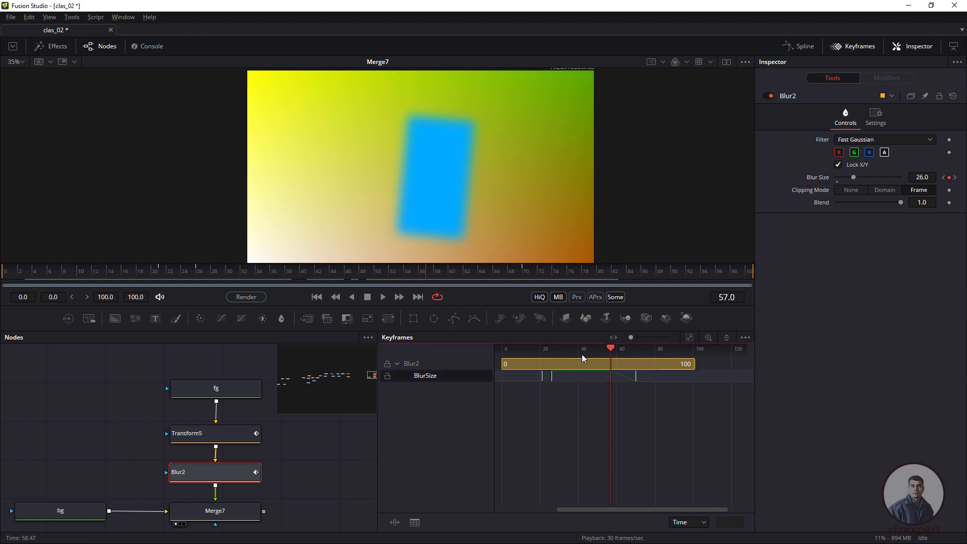
Shift Blur2's last two BlurSize keyframes earlier to about frames 51 and 64, and scrub to frame 36
left_click(598, 355)
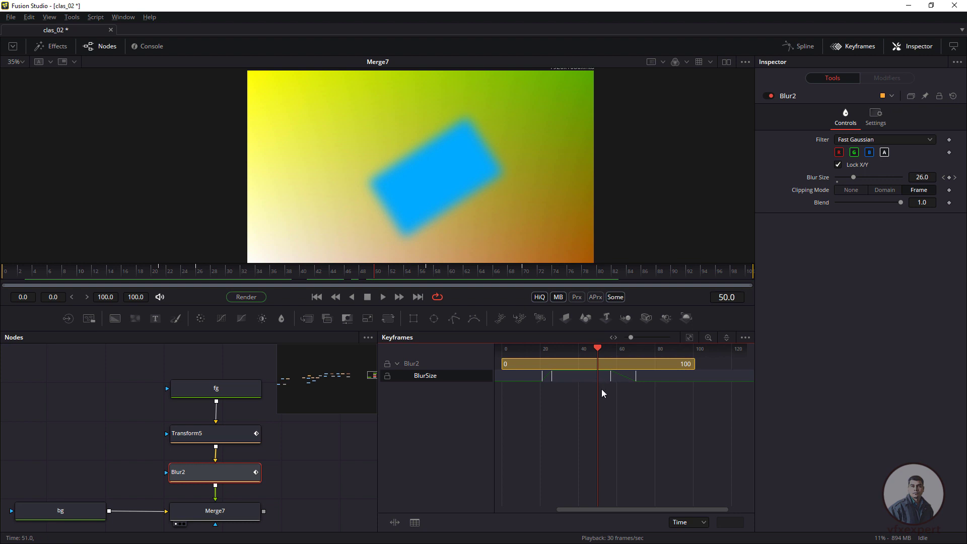
mouse_move(638, 383)
left_mouse_down()
mouse_move(649, 379)
mouse_move(628, 383)
left_mouse_up()
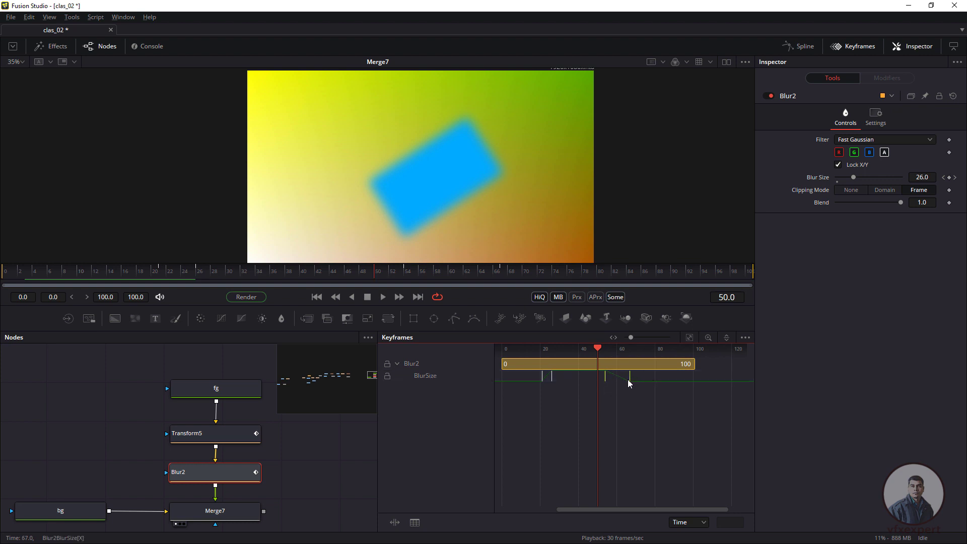
left_click_drag(598, 351, 570, 353)
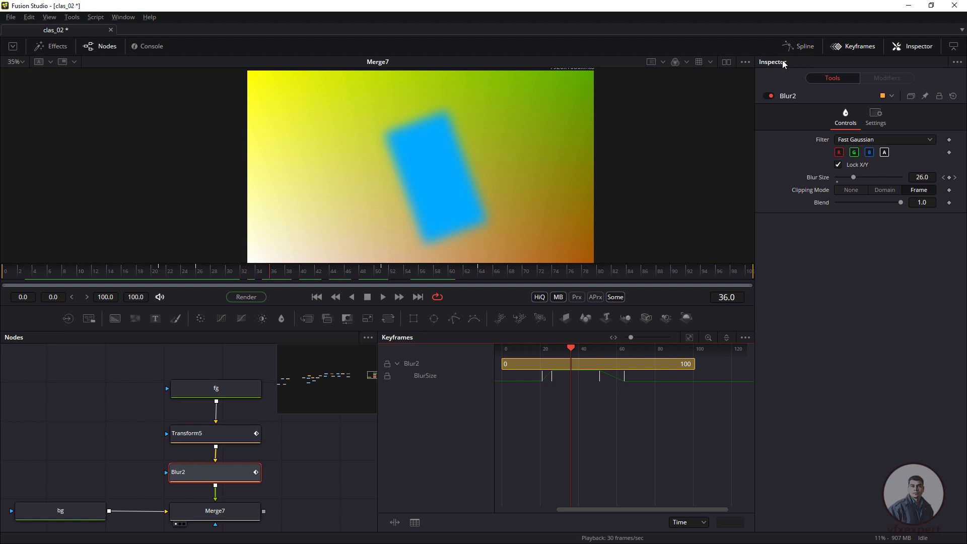
Delete the Blur2 node from the composition and return the playhead to frame 0
left_click_drag(274, 446, 259, 438)
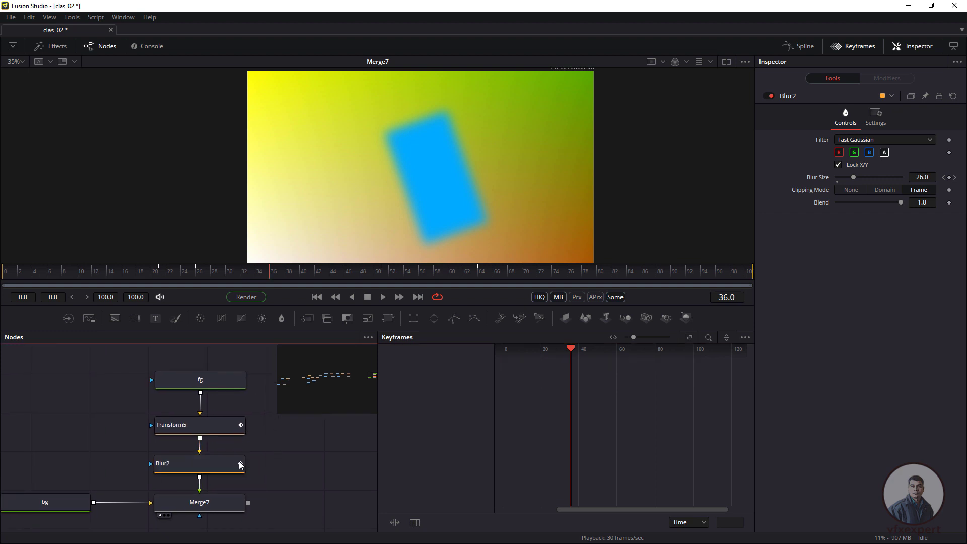
left_click(213, 467)
key("Delete")
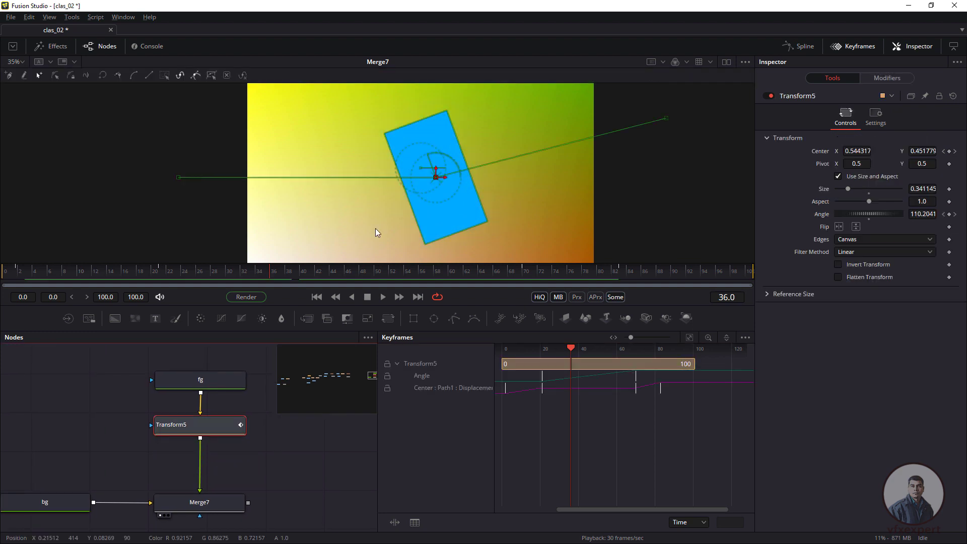
left_click_drag(179, 274, 1, 297)
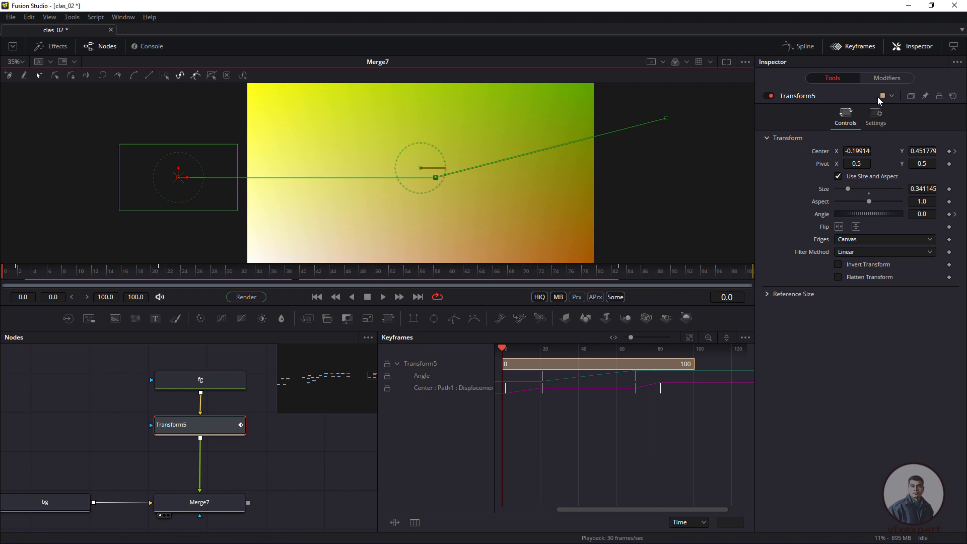
Replace the Keyframes editor with the Spline editor and show Transform5's Center path Displacement curve fitted to the view
left_click(856, 46)
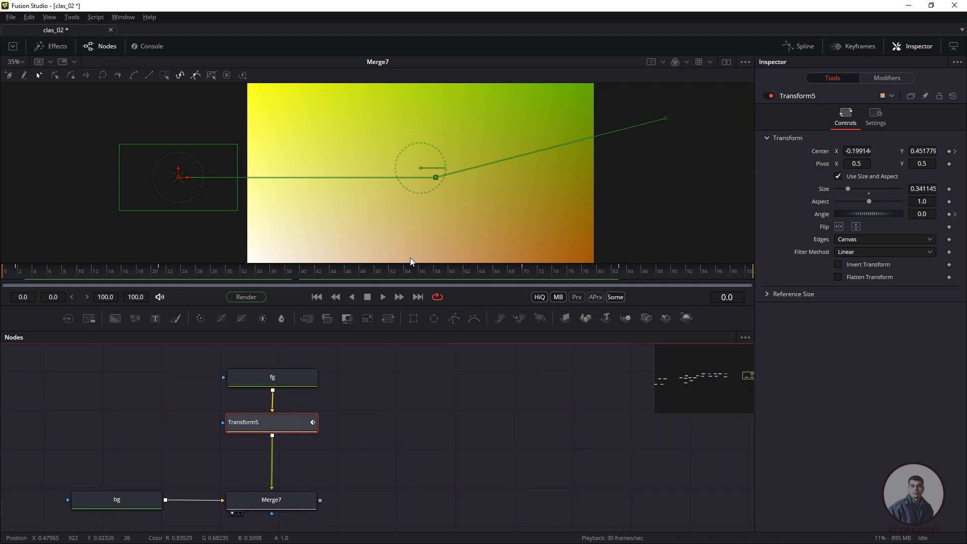
left_click(803, 47)
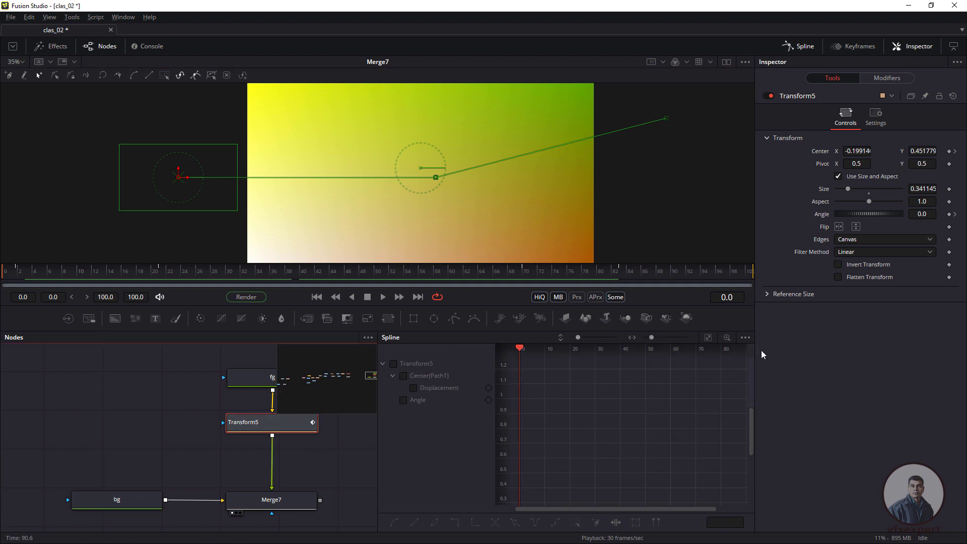
left_click(745, 337)
left_click(698, 352)
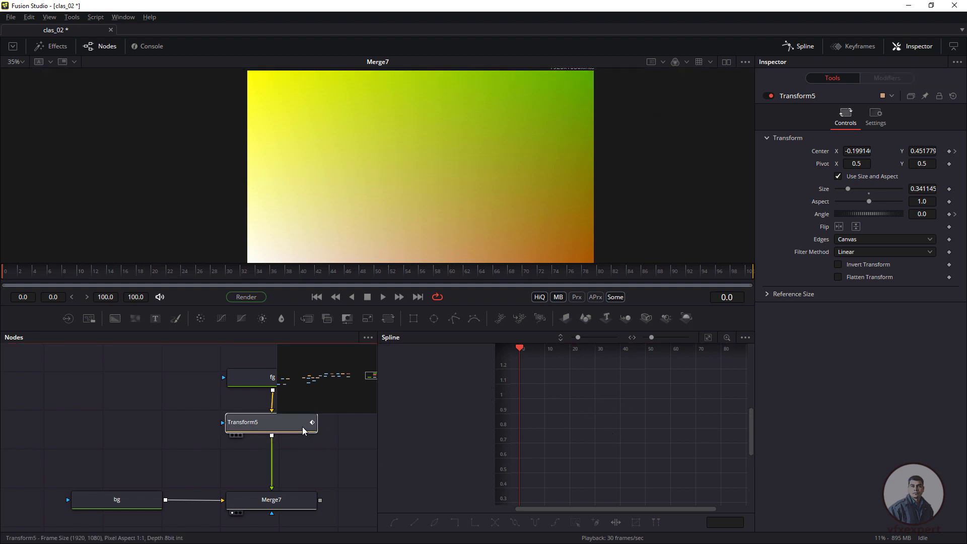
left_click(444, 389)
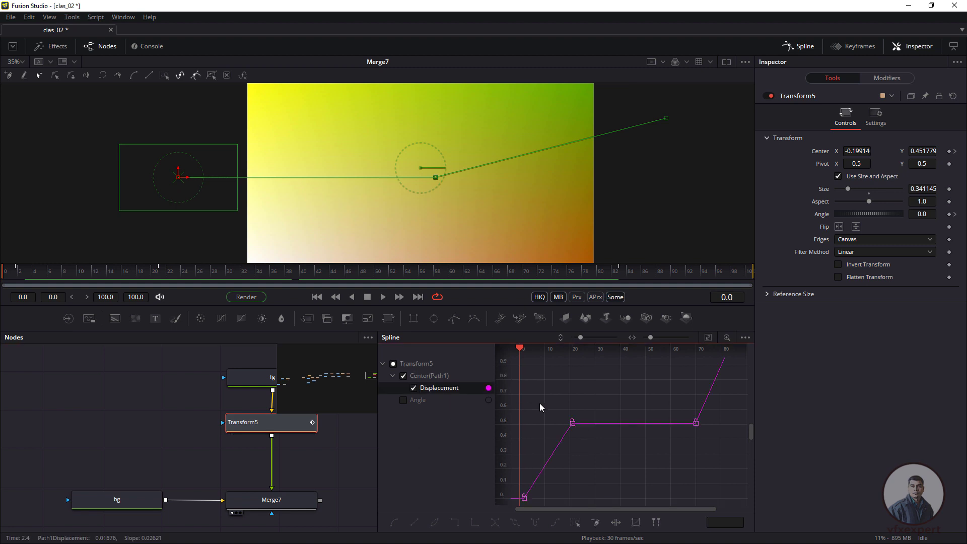
left_click(431, 379)
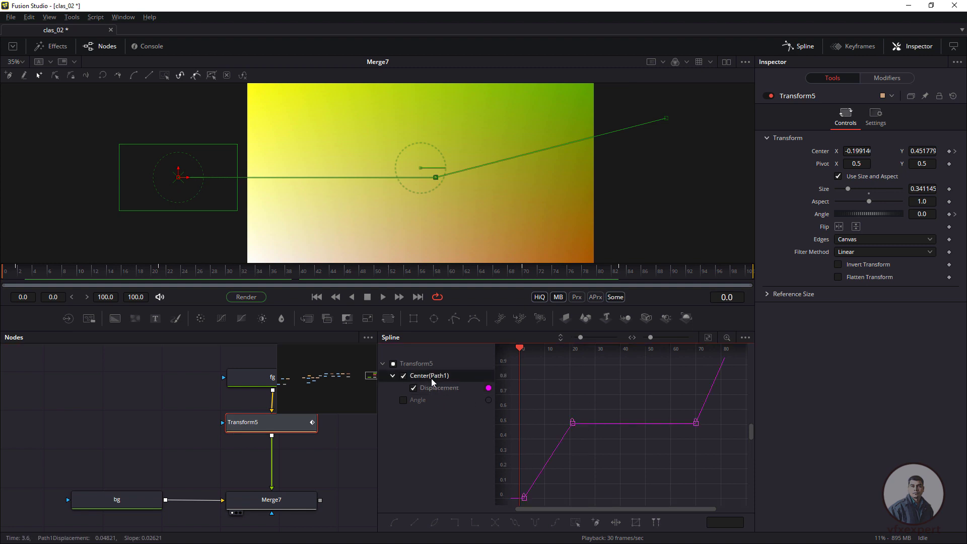
key("f")
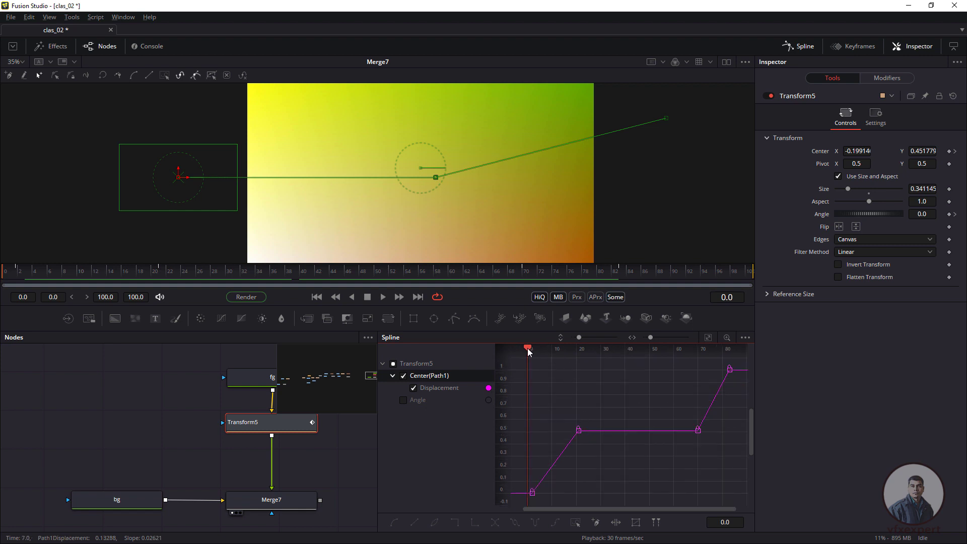
Scrub and play the animation to compare the rectangle's movement with the Displacement curve, finishing at frame 20
left_click_drag(528, 351, 542, 353)
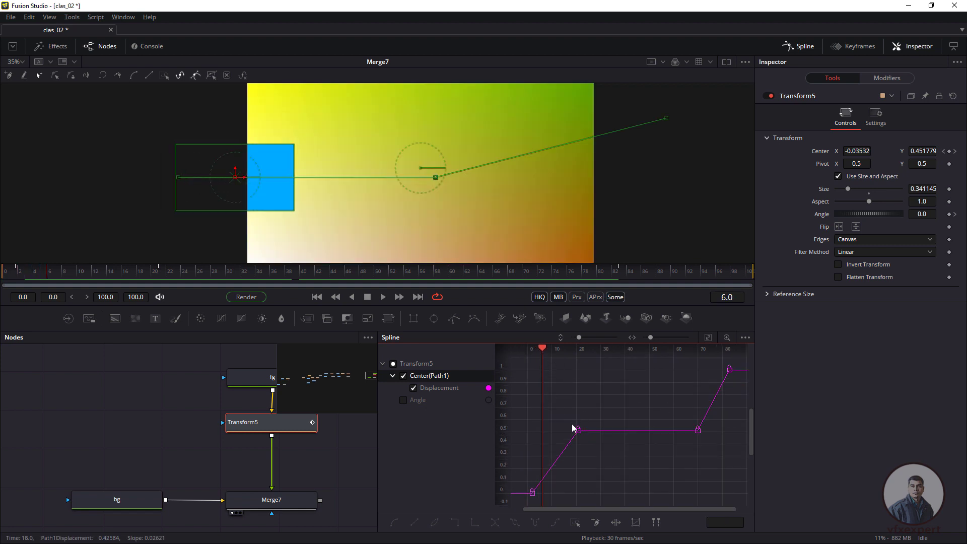
left_click_drag(576, 432, 575, 431)
left_click_drag(543, 348, 516, 360)
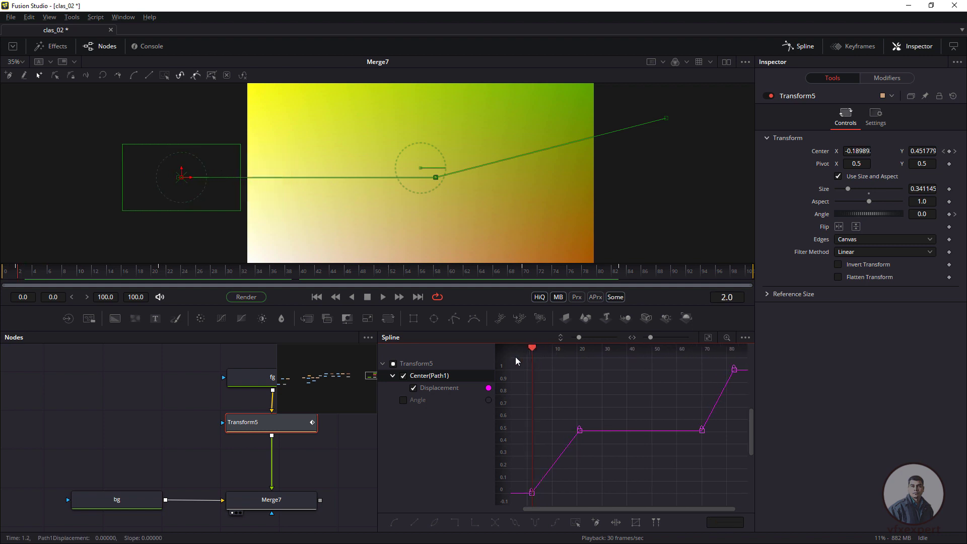
left_click(383, 297)
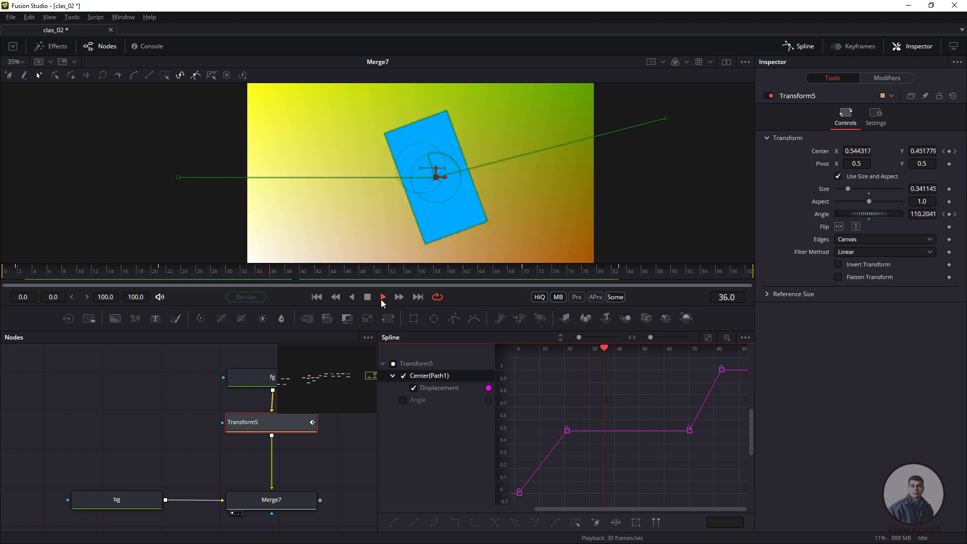
left_click(378, 298)
left_click_drag(637, 350, 564, 379)
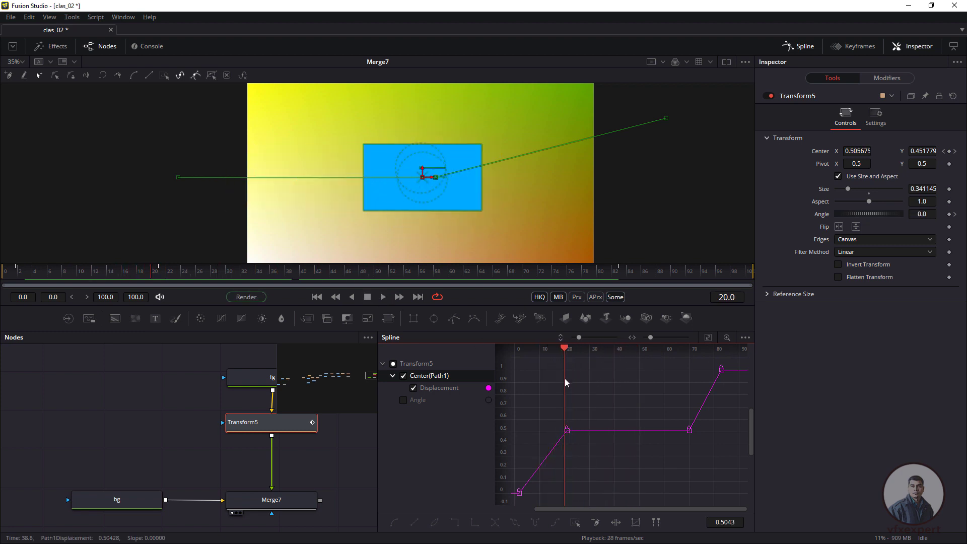
Remove the Angle animation from Transform5 so that only the Center path movement is animated
left_click(294, 427)
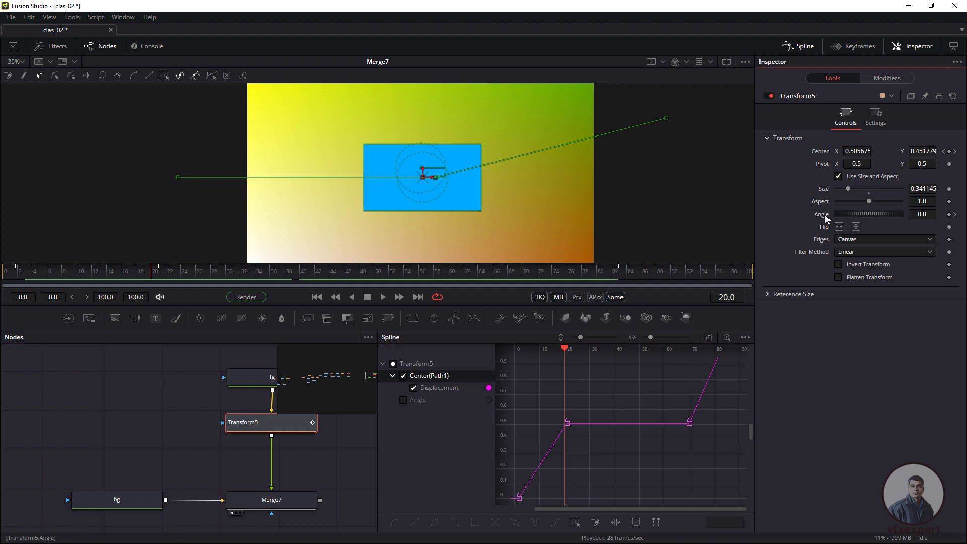
right_click(826, 217)
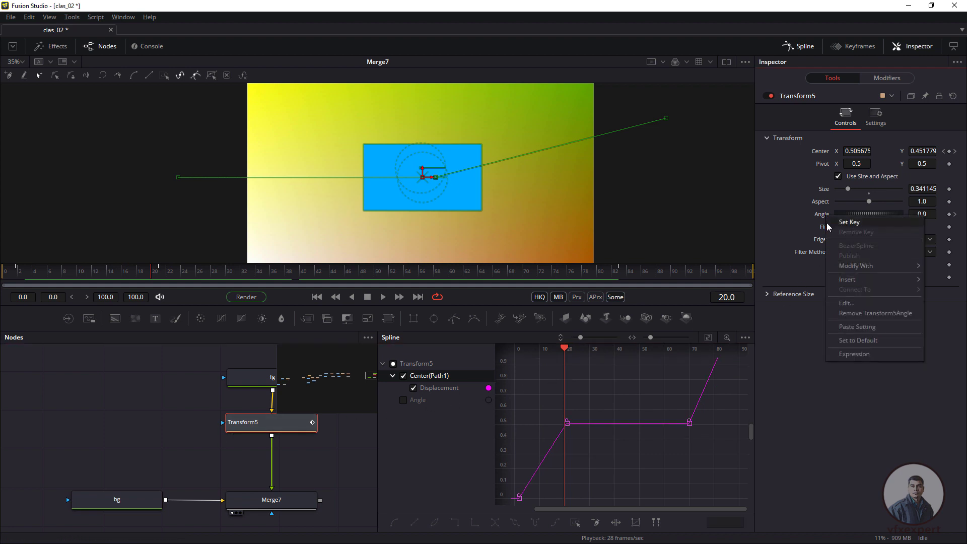
left_click(892, 313)
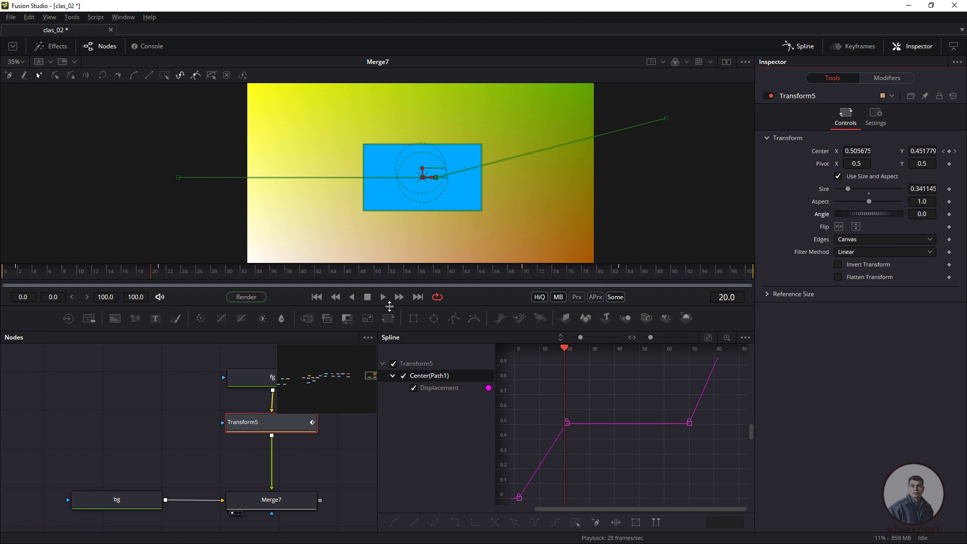
left_click_drag(166, 272, 157, 297)
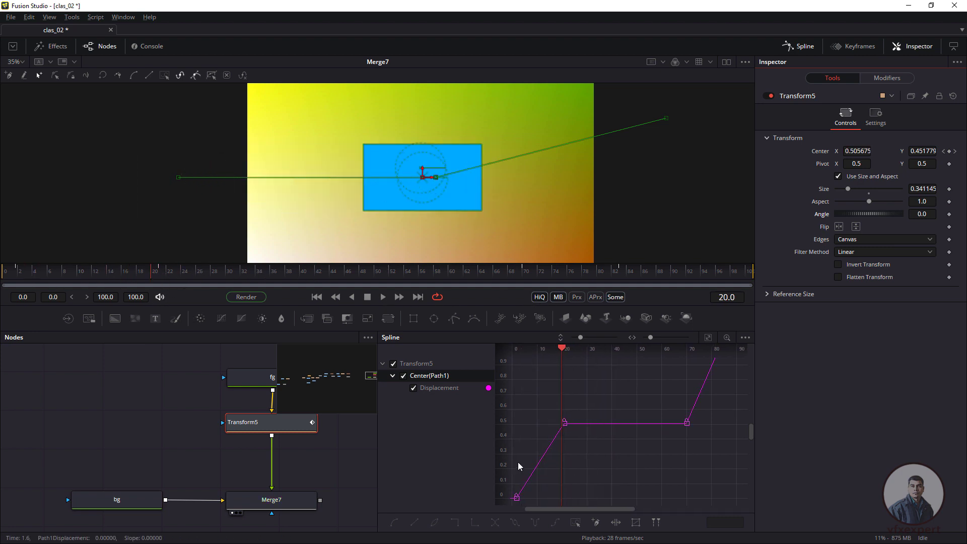
Select the Displacement keyframe at frame 21 and change its interpolation to smooth
left_click(564, 421)
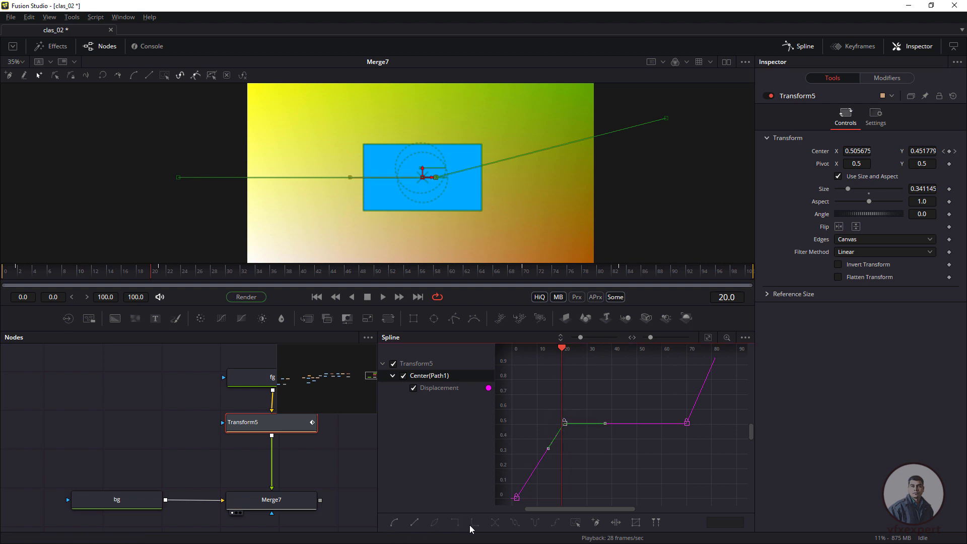
left_click(415, 522)
left_click(396, 524)
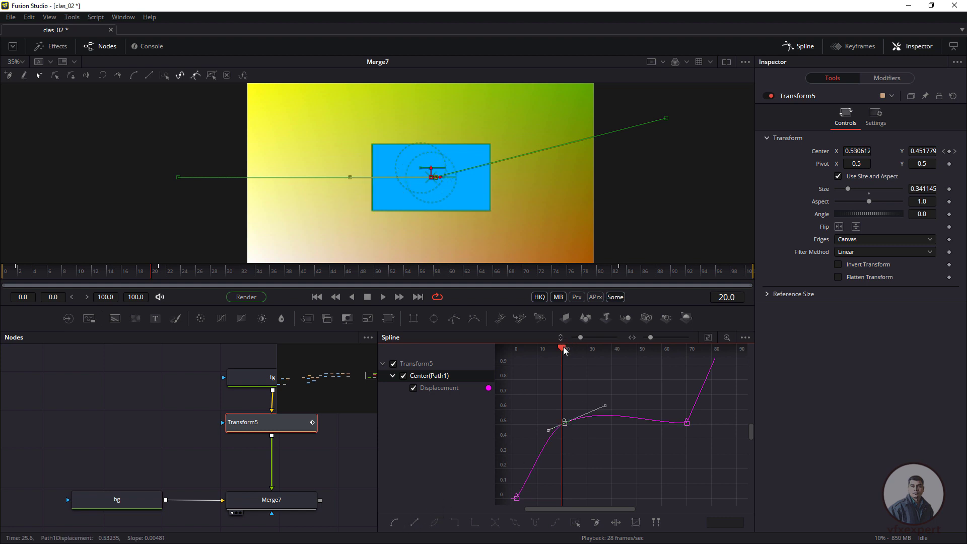
Play the smoothed movement from frame 2, stop it and scrub back to just after the frame 21 keyframe
left_click_drag(565, 351, 515, 366)
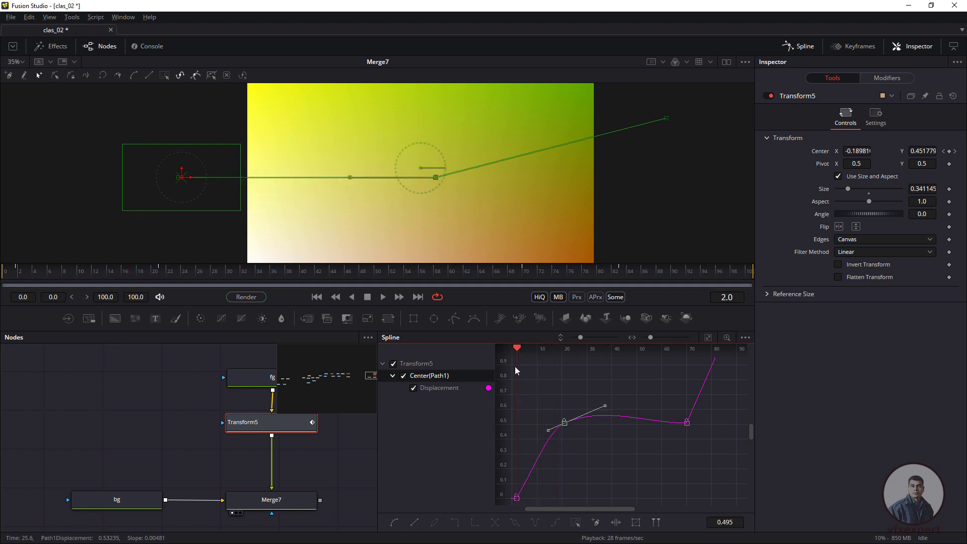
left_click(384, 298)
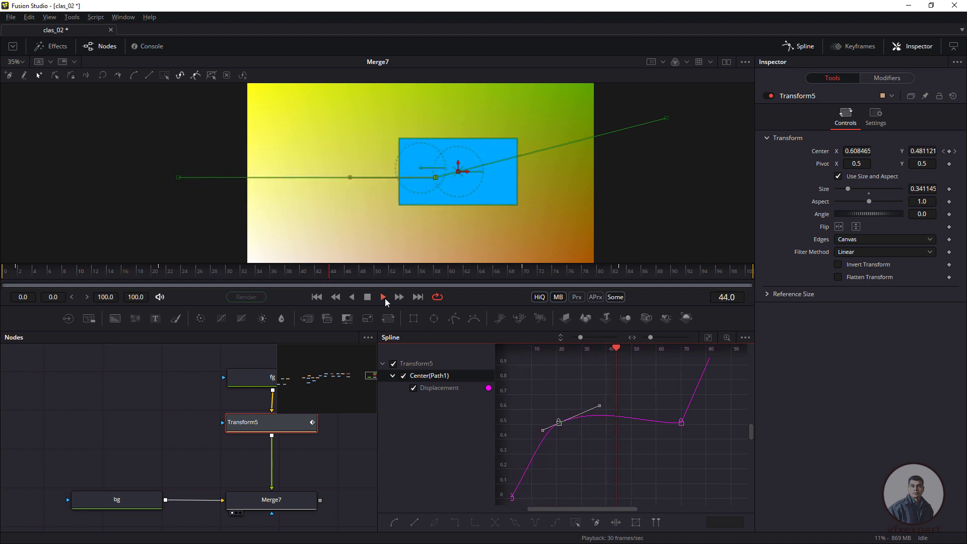
left_click(367, 297)
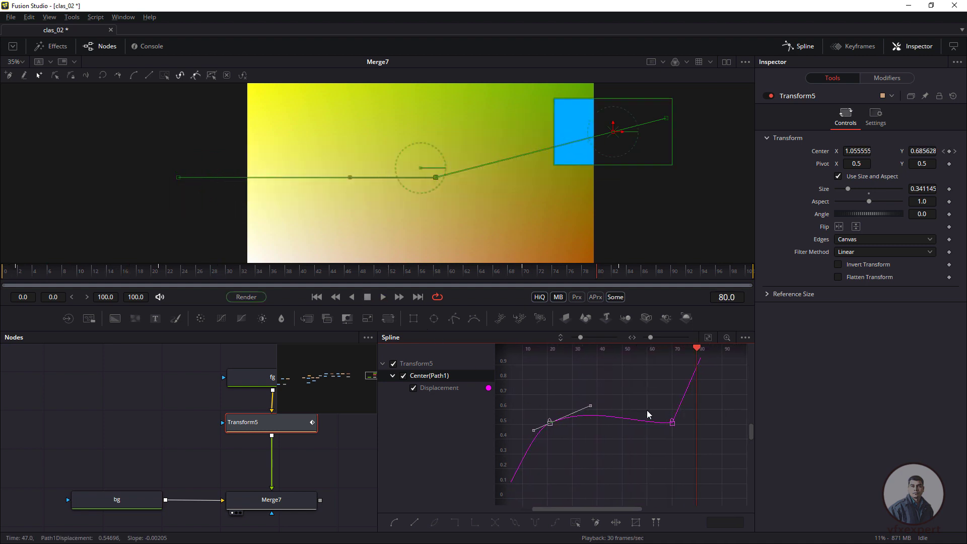
left_click_drag(697, 352, 556, 383)
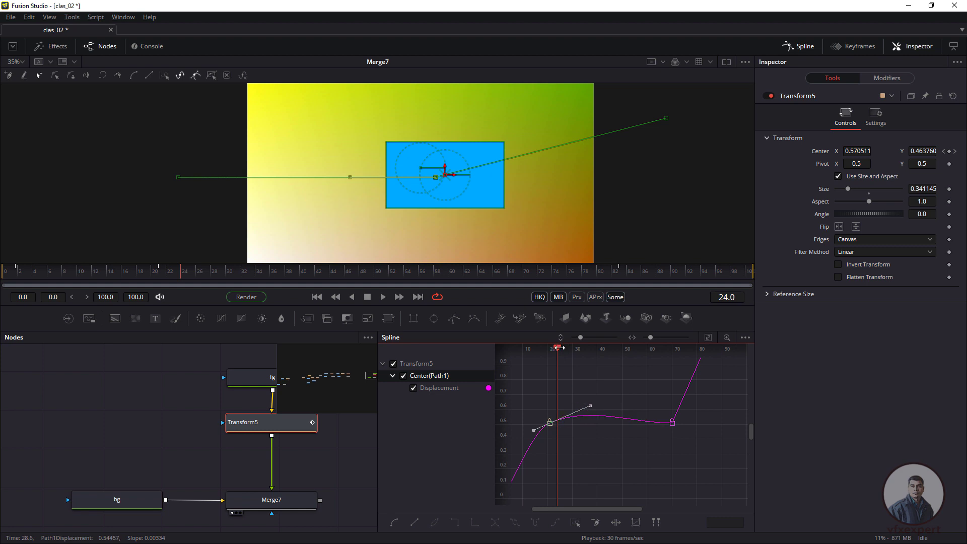
Level both handles of the frame 21 Displacement keyframe to flatten the hold up to the following keyframe, and replay the animation
left_click_drag(557, 348, 589, 428)
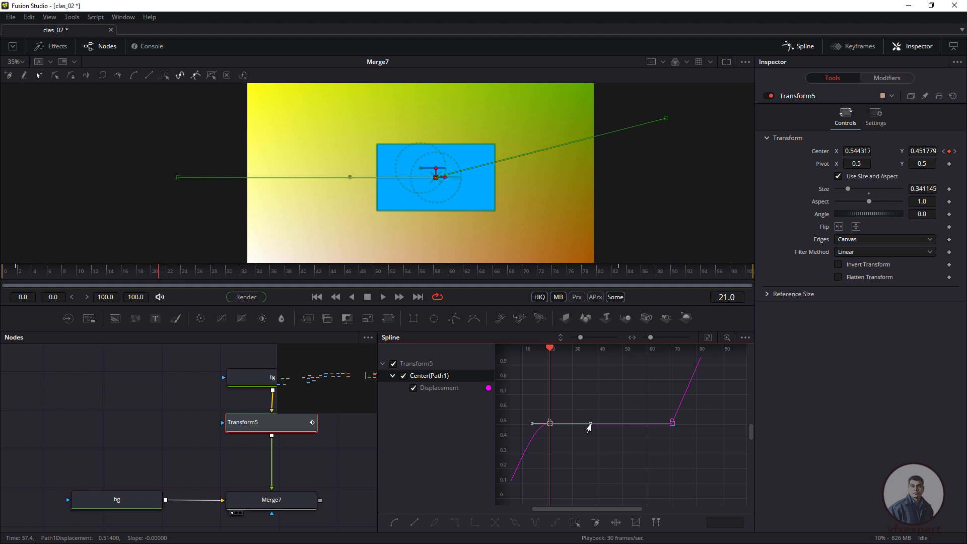
left_click_drag(550, 351, 497, 374)
left_click(383, 296)
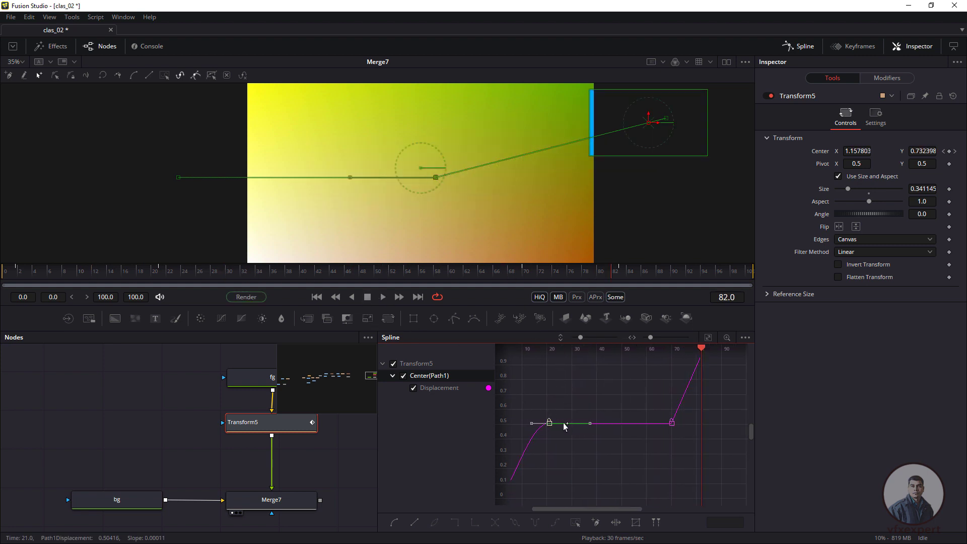
Extend the incoming handle of the frame 21 Displacement keyframe back to about frame 1, slightly above the keyframe, for a stronger ease-in
left_click_drag(703, 351, 520, 418)
left_click_drag(554, 507, 519, 507)
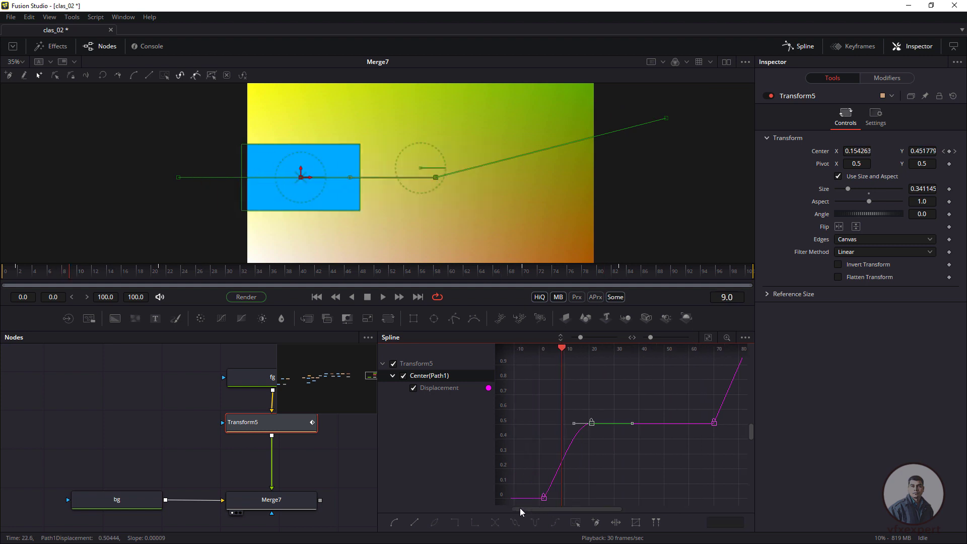
mouse_move(574, 423)
left_mouse_down()
mouse_move(574, 453)
mouse_move(555, 418)
mouse_move(574, 424)
left_mouse_up()
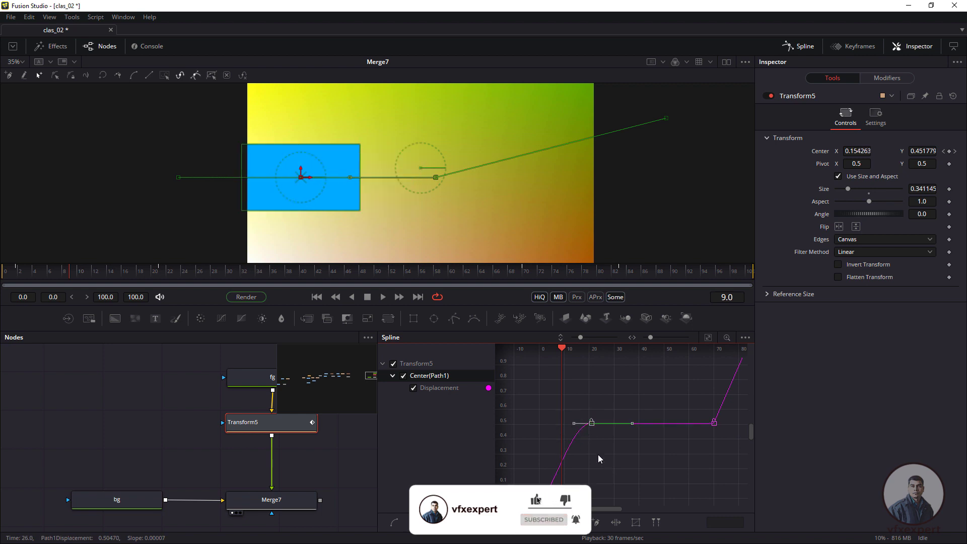
left_click_drag(572, 426, 640, 414)
Play the eased entrance from frame 0, stop it at frame 57 and bring the whole Displacement curve into view
left_click_drag(658, 349, 636, 356)
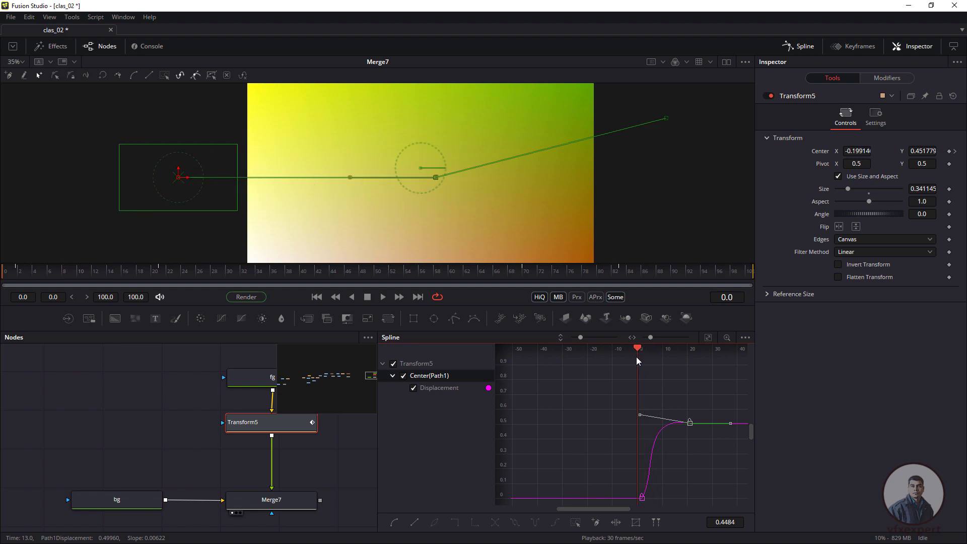
left_click(384, 297)
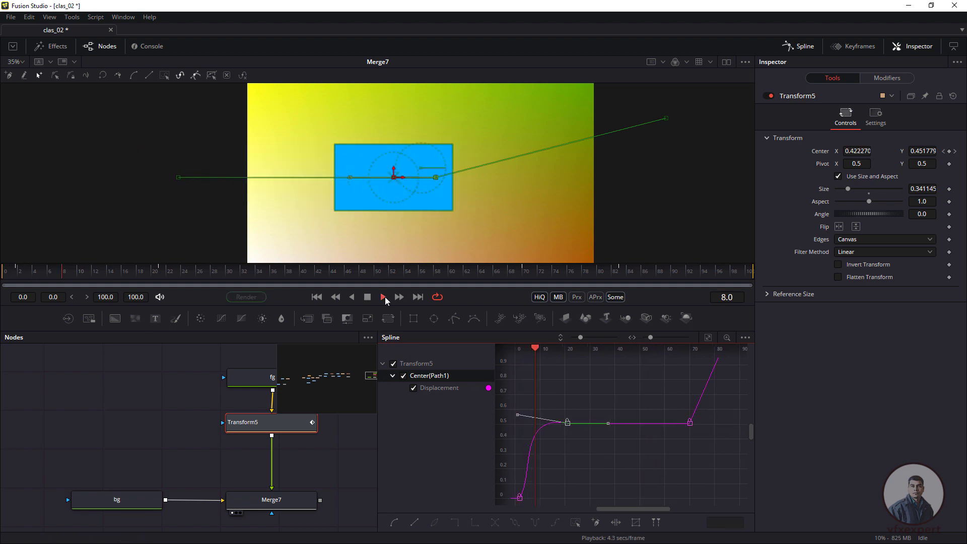
left_click(385, 297)
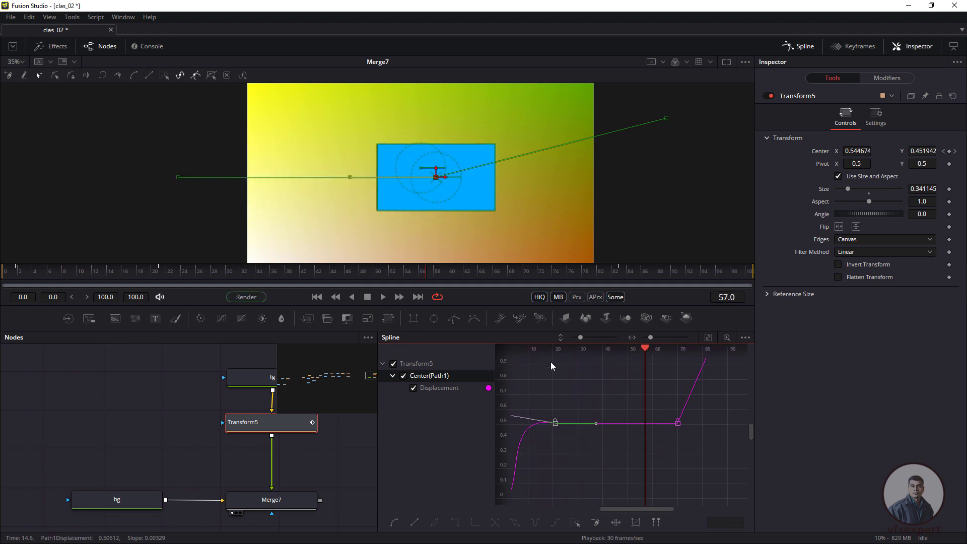
scroll(577, 456, "down", 2)
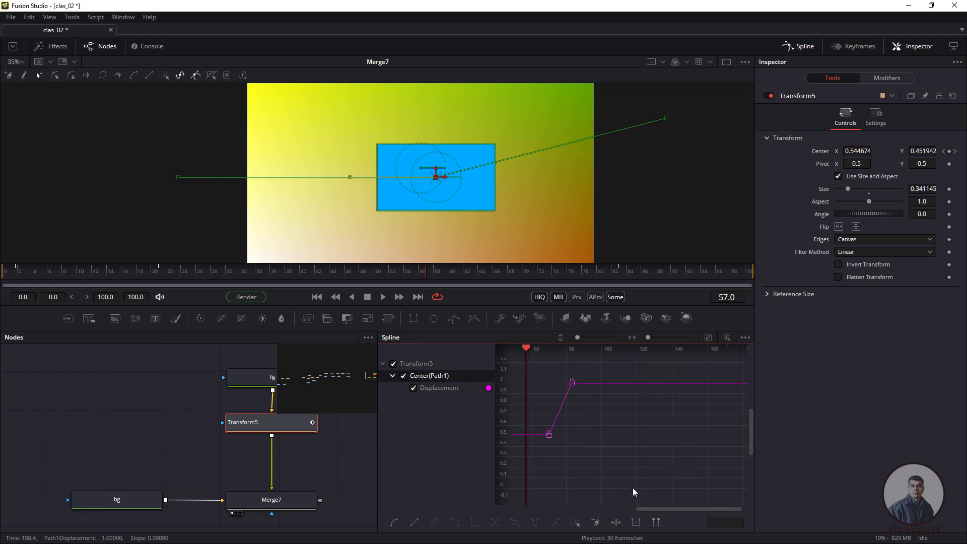
left_click_drag(659, 509, 594, 505)
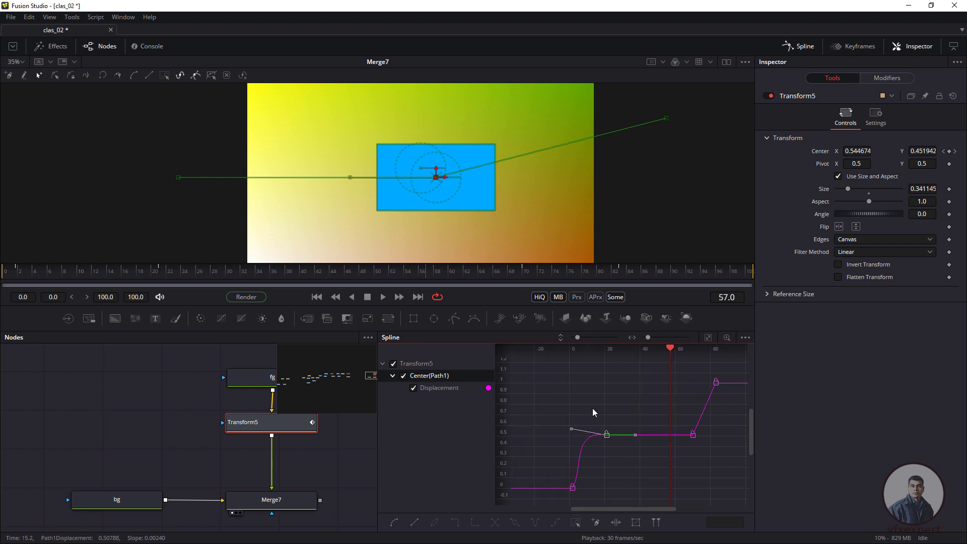
Reset the whole Displacement curve to linear interpolation and move the playhead back to frame 18
left_click(419, 519)
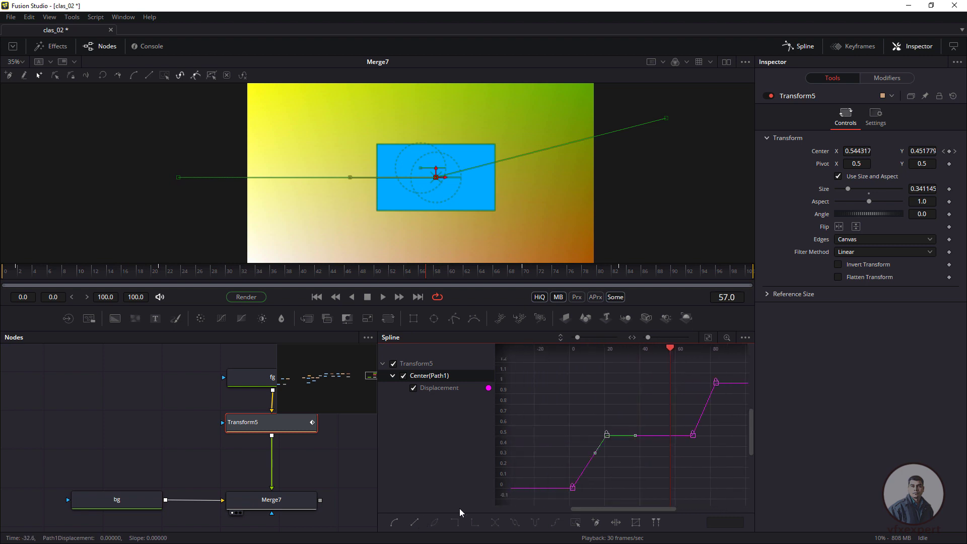
left_click(634, 462)
right_click(587, 463)
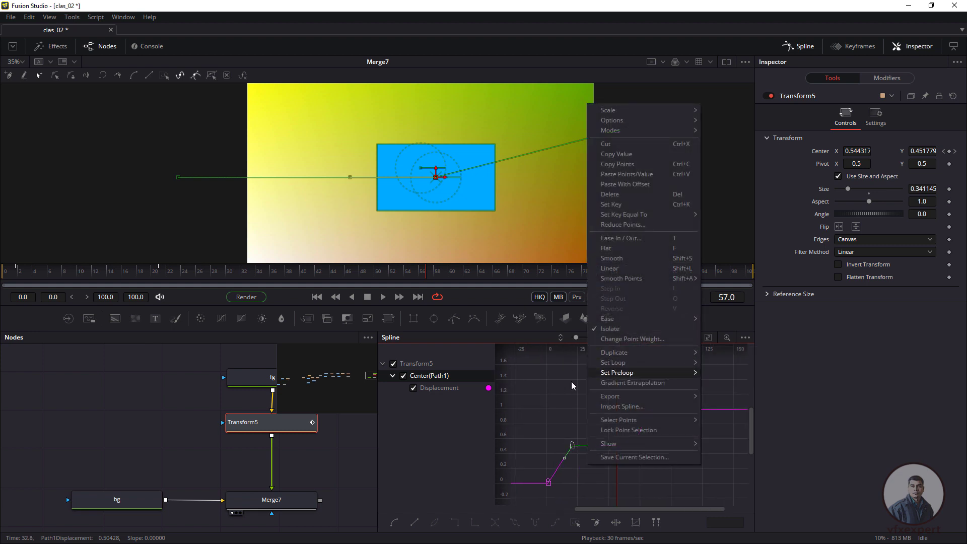
left_click(623, 371)
left_click_drag(619, 352, 568, 395)
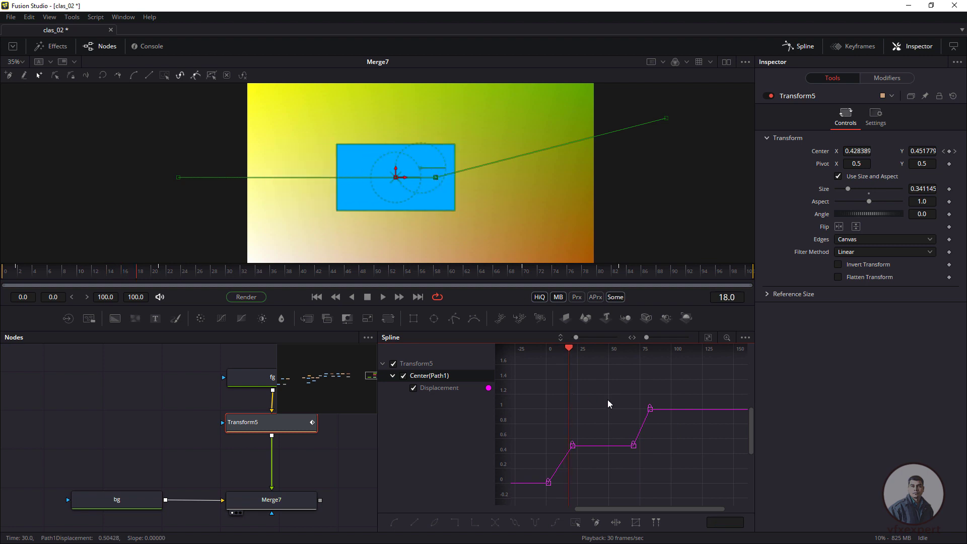
left_click_drag(684, 386, 536, 491)
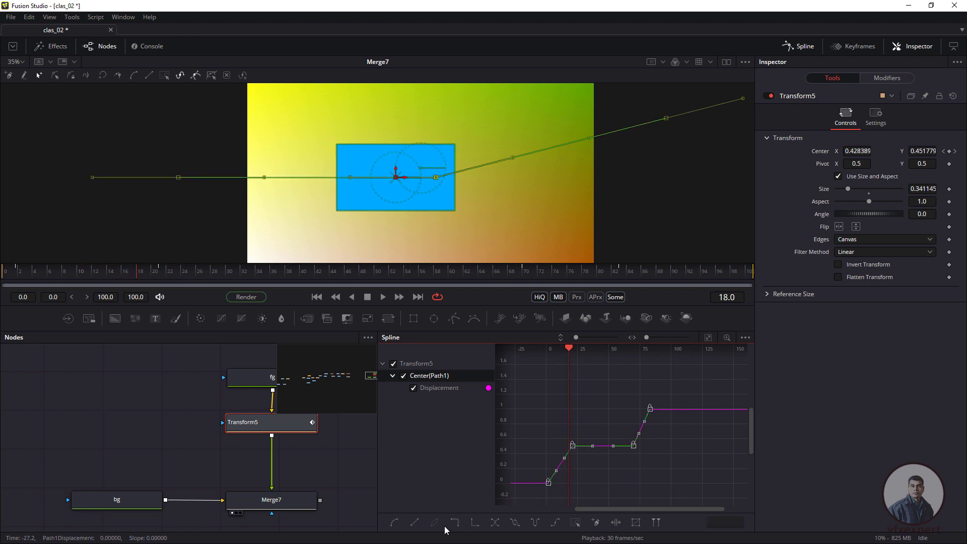
left_click(415, 522)
Reverse all Displacement keyframes, play the reversed movement up to frame 86, and restore the original keyframe order
left_click(494, 523)
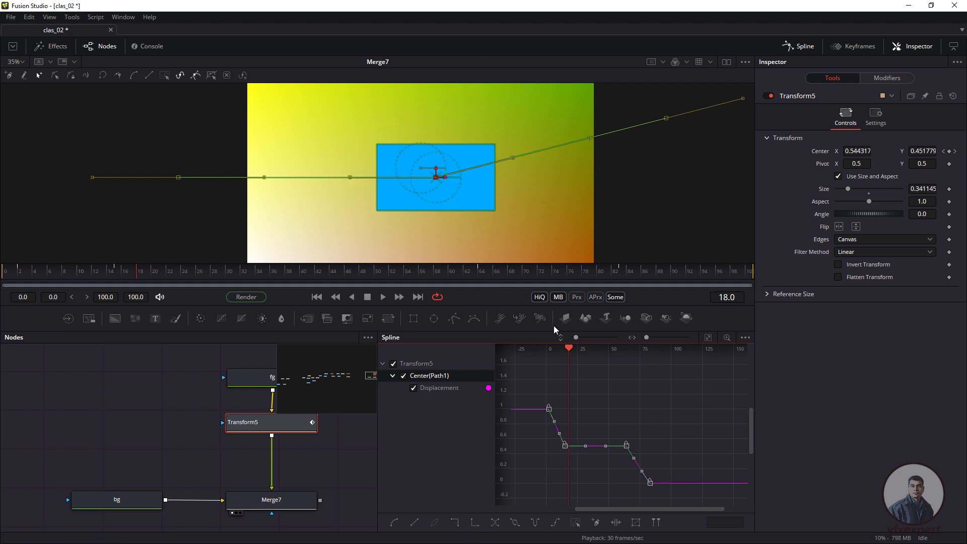
left_click(382, 297)
left_click(382, 297)
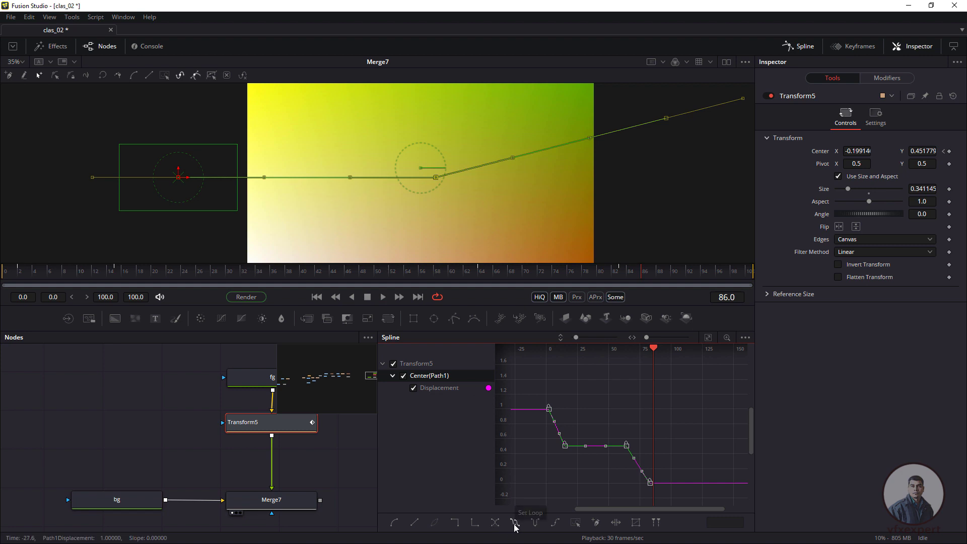
left_click(496, 522)
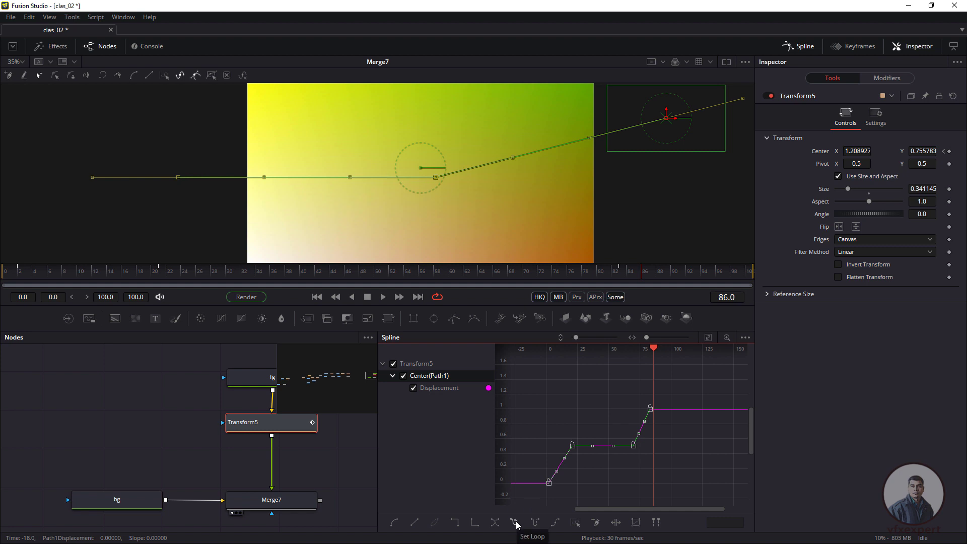
Set the Displacement curve to loop, play the animation from frame 0, stop it and move the playhead to frame 34
left_click(515, 522)
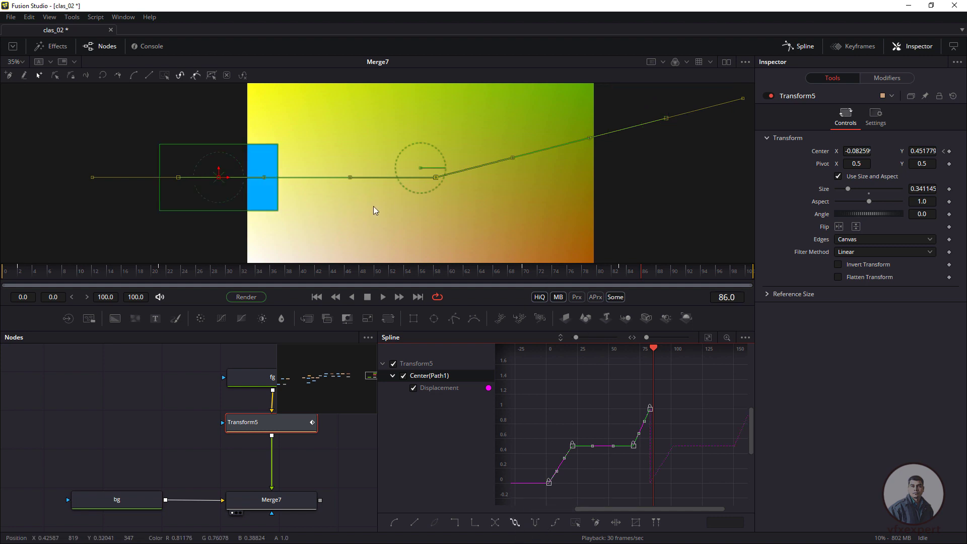
left_click(316, 296)
left_click(383, 296)
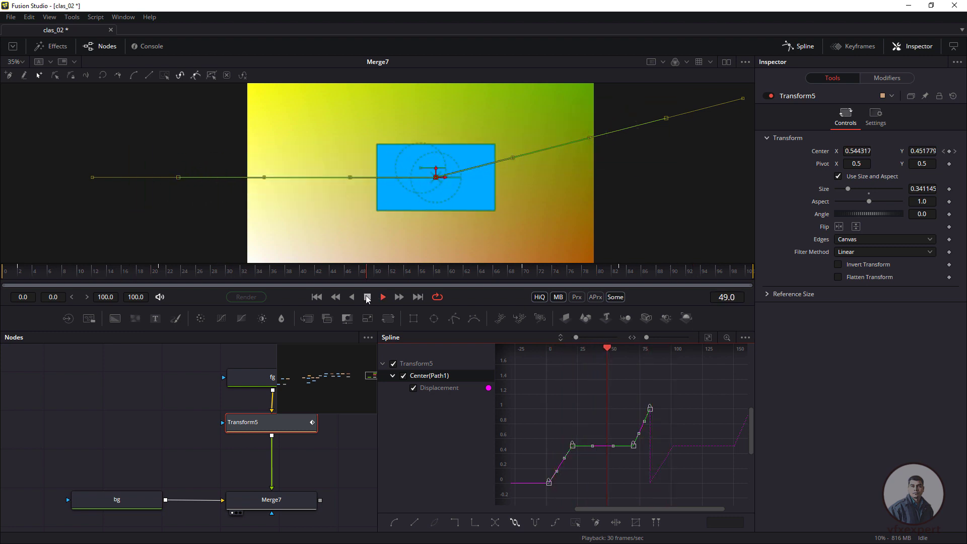
left_click(367, 296)
left_click(264, 275)
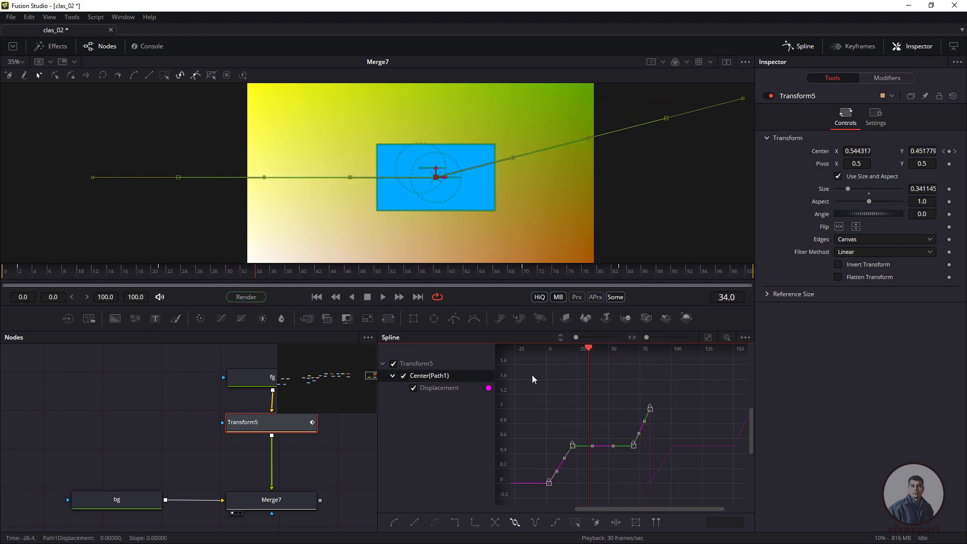
Open the Keyframes editor and time-stretch all the Displacement keyframes shorter so the last one falls at about frame 34
left_click(855, 46)
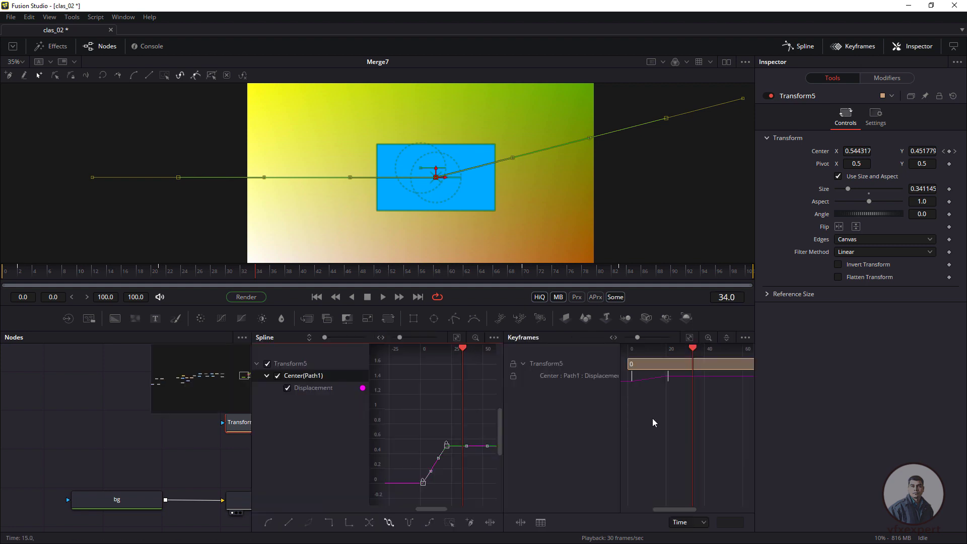
left_click_drag(621, 427, 523, 427)
left_click_drag(606, 433, 654, 442)
scroll(653, 448, "down", 2)
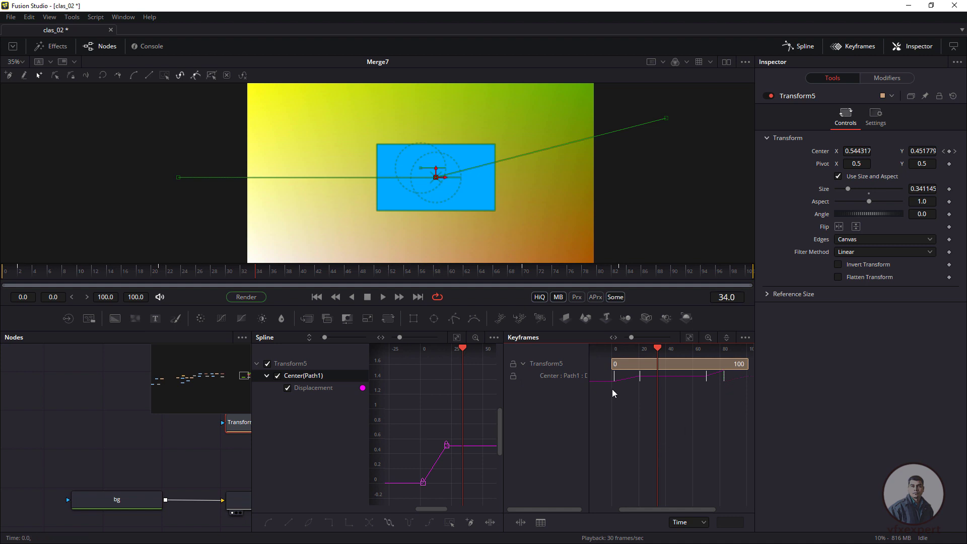
left_click_drag(693, 385, 734, 373)
left_click_drag(684, 382, 661, 378)
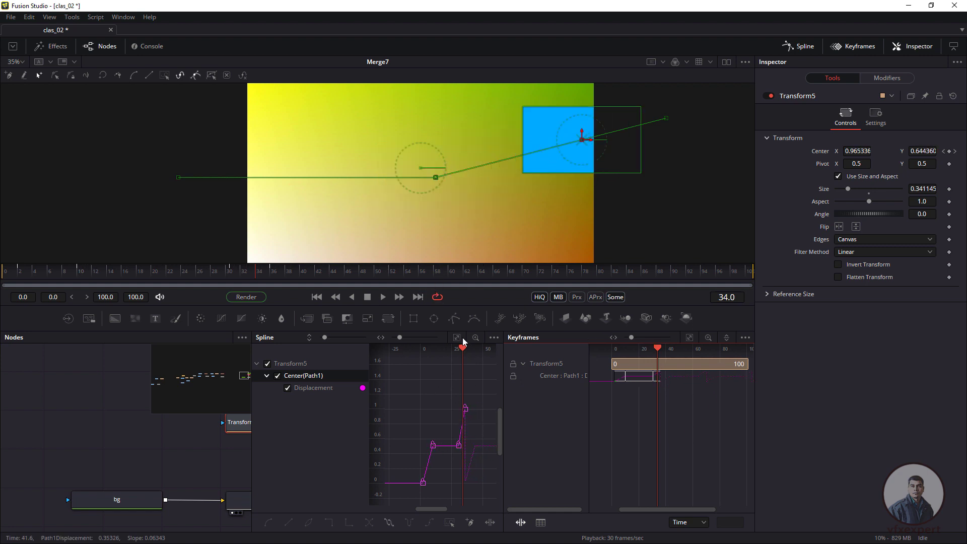
Play the shortened looping animation from frame 0 and stop it at frame 6
left_click_drag(462, 348, 403, 366)
left_click(316, 297)
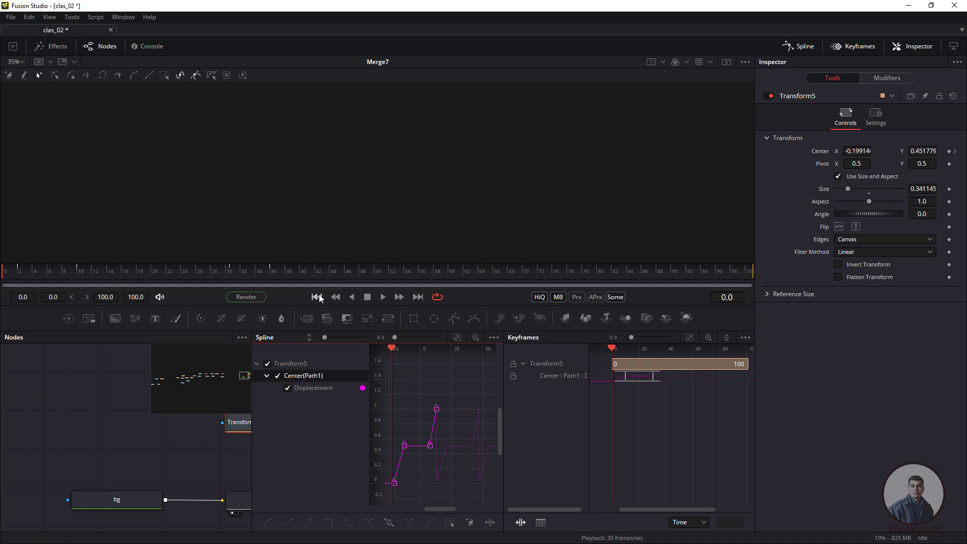
left_click(384, 297)
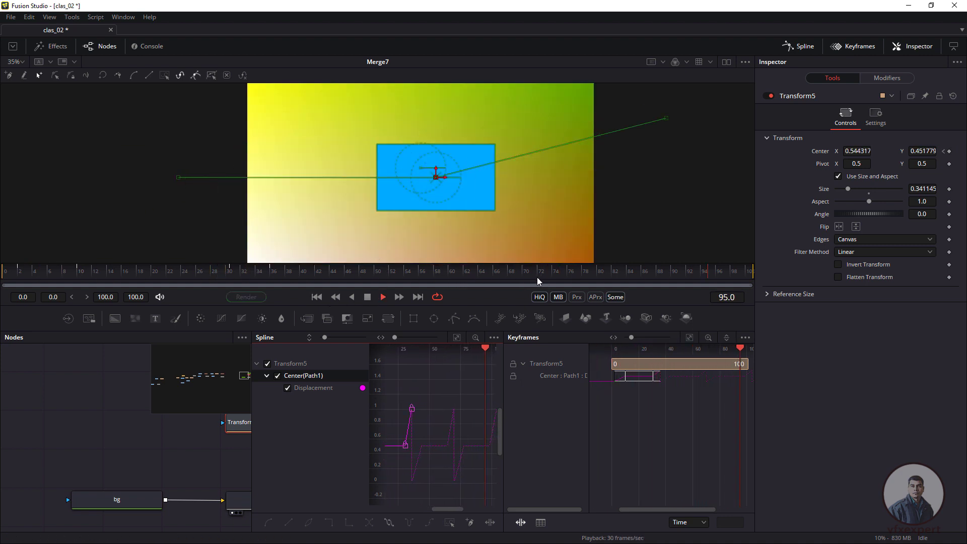
left_click(367, 298)
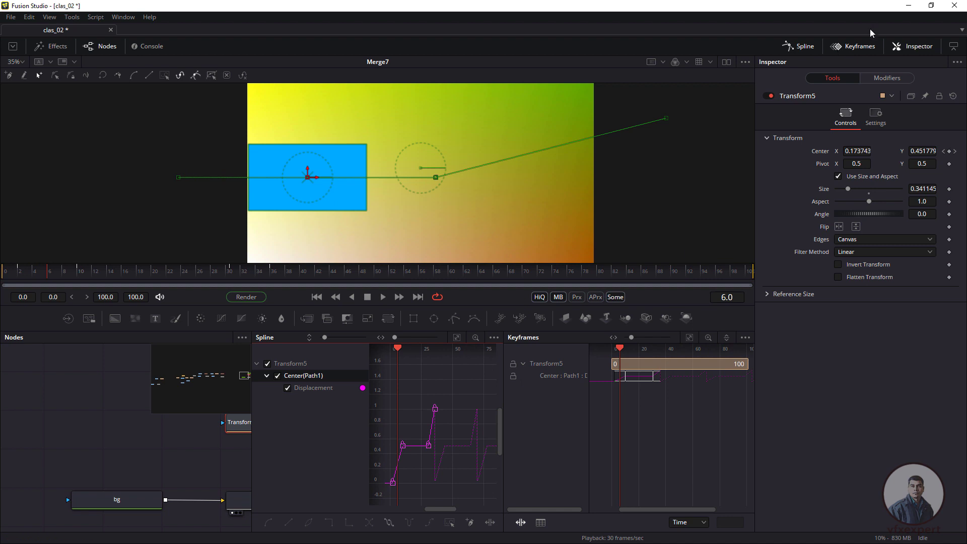
Close the Keyframes editor, turn off looping for all Displacement keyframes, and play the animation from frame 0
left_click(863, 48)
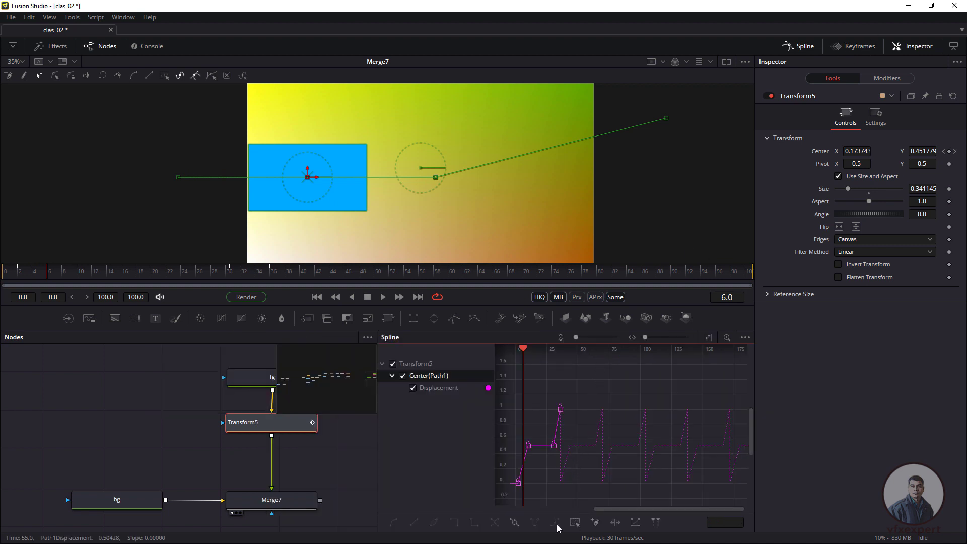
left_click(515, 523)
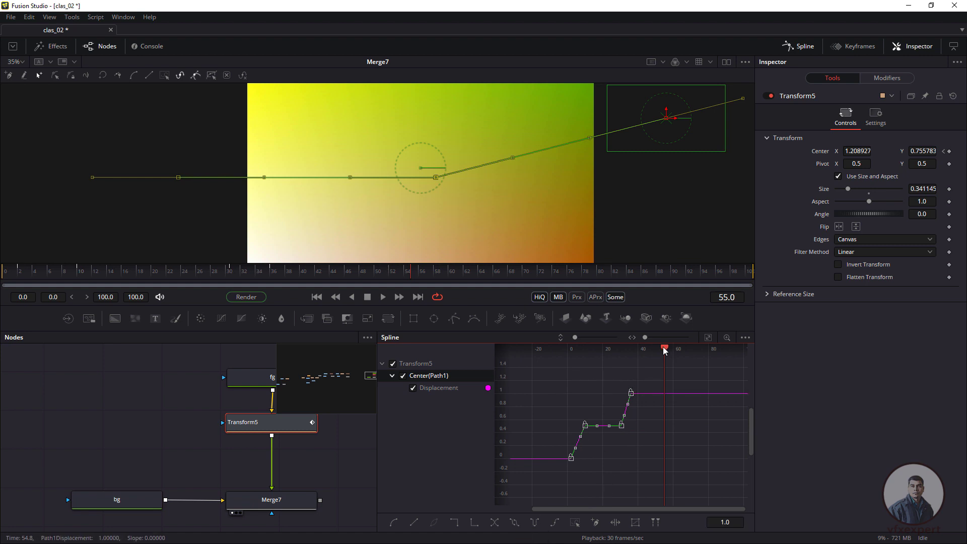
left_click_drag(664, 351, 558, 352)
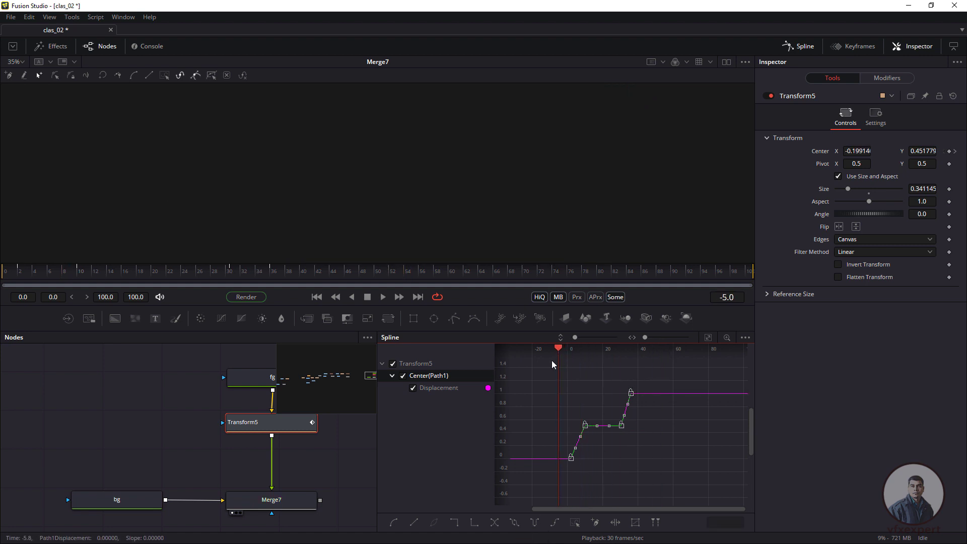
left_click(316, 297)
left_click(383, 297)
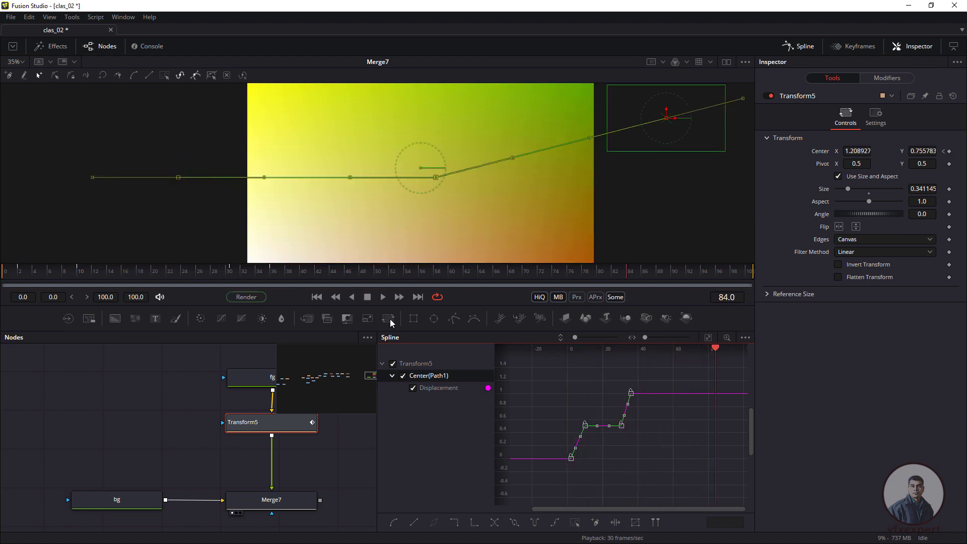
Set the Displacement curve to ping-pong repetition, play the animation from frame 0 and stop it at frame 83
left_click_drag(716, 351, 603, 350)
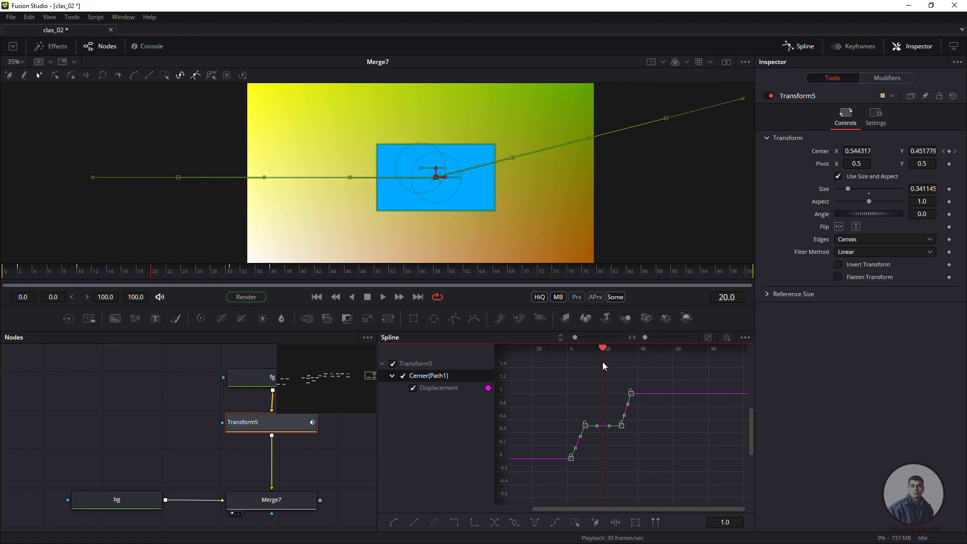
left_click(535, 522)
left_click(322, 297)
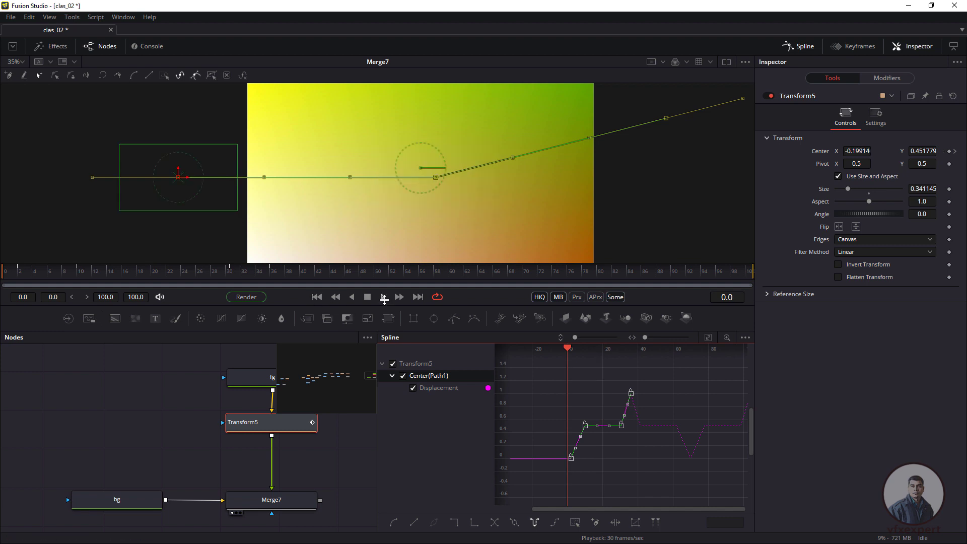
left_click(383, 297)
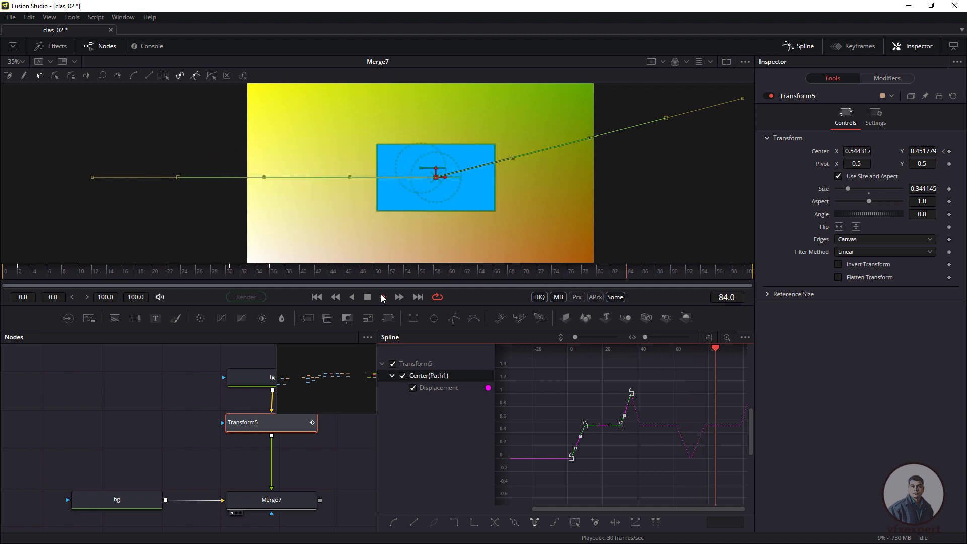
left_click(368, 297)
Close the Spline editor and move the fg, Transform5, bg and Merge7 nodes closer to the earlier node setups
left_click(801, 46)
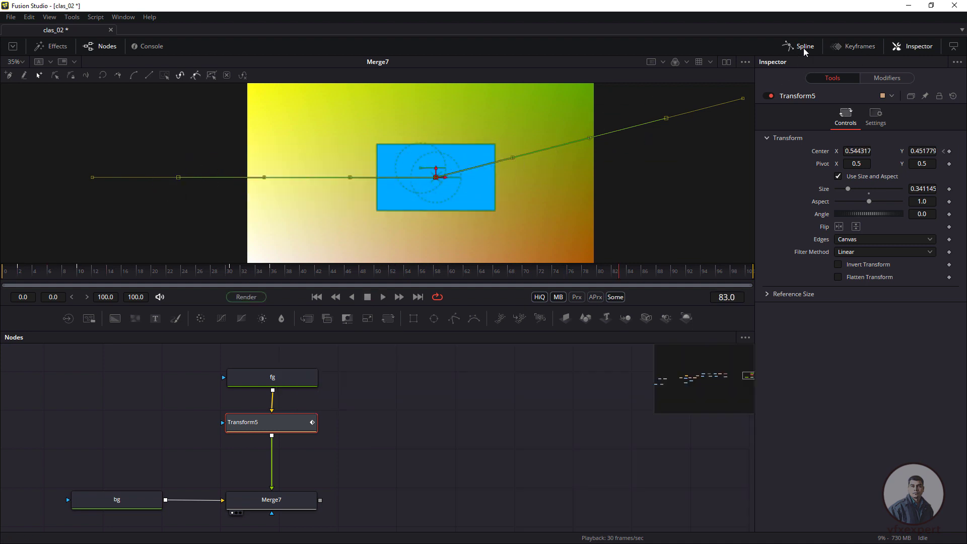
left_click(418, 424)
scroll(428, 453, "down", 3)
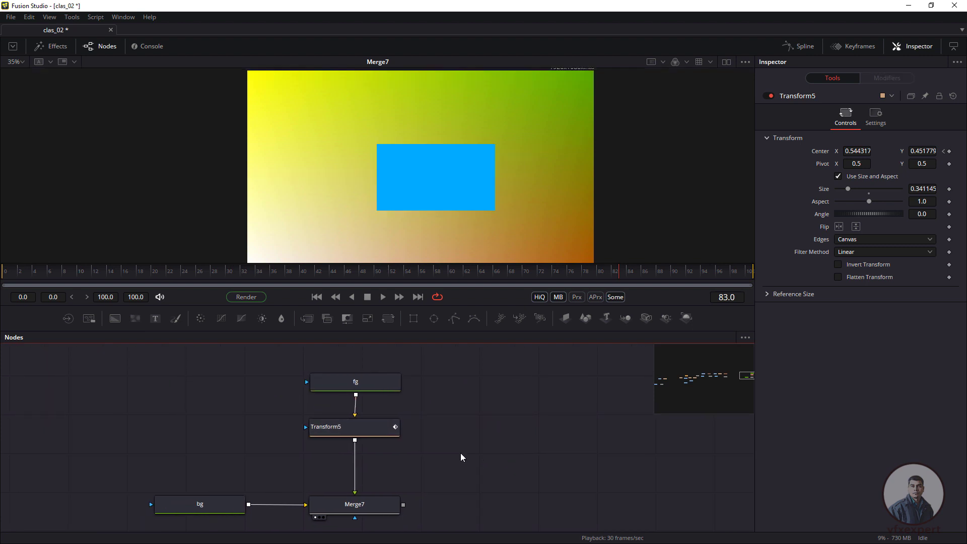
scroll(401, 453, "down", 4)
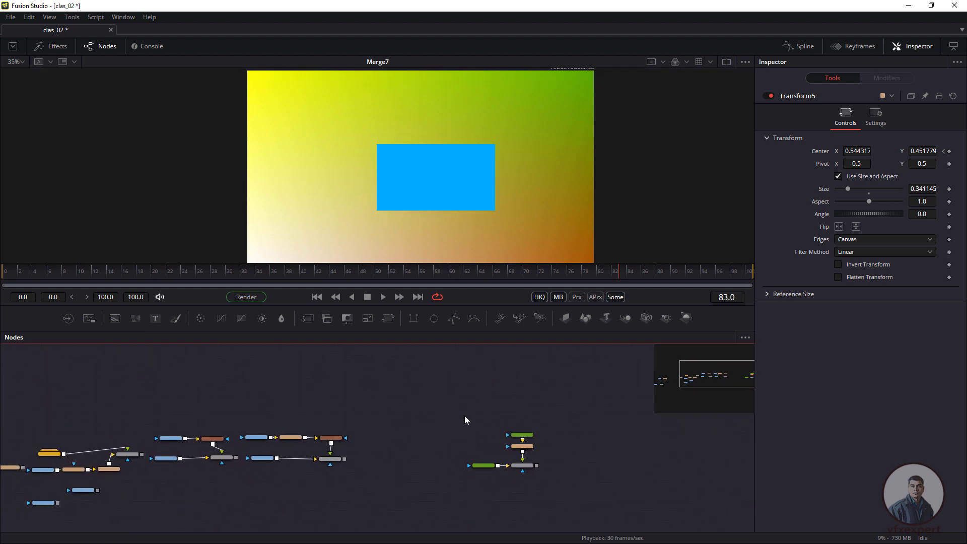
left_click_drag(452, 397, 436, 459)
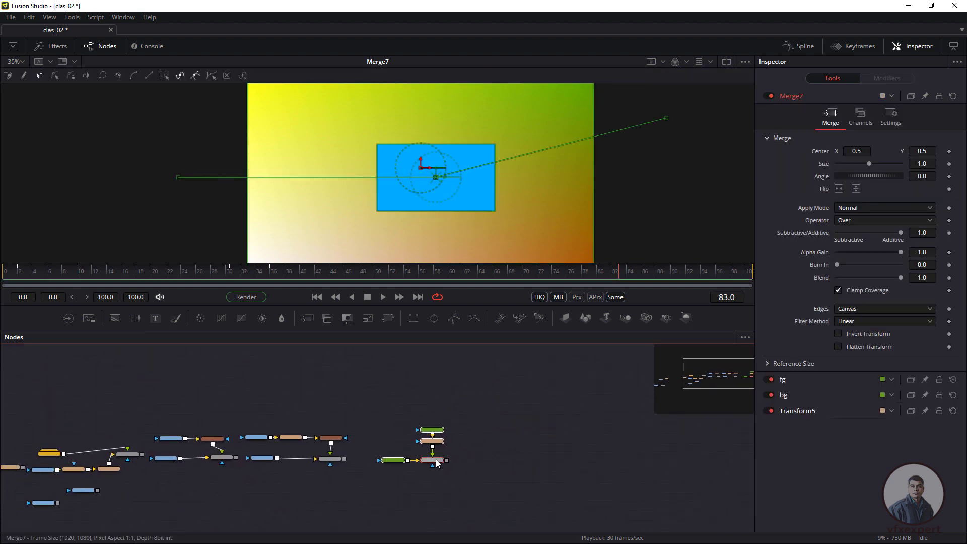
scroll(401, 479, "up", 2)
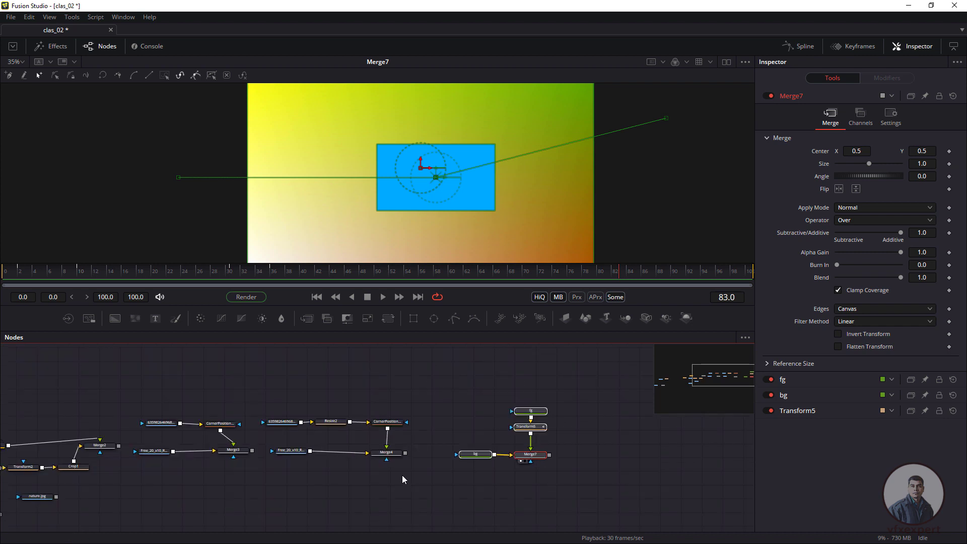